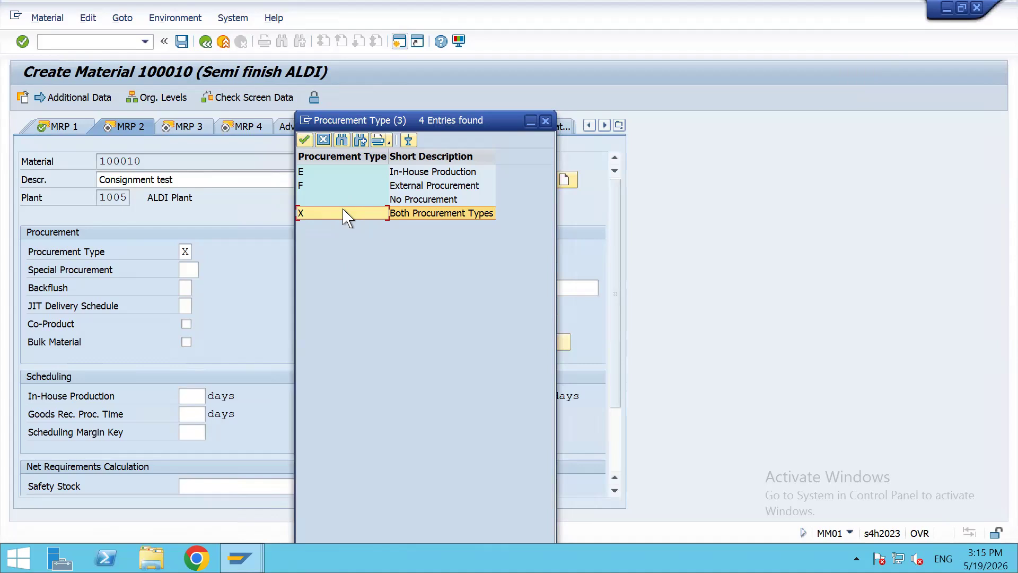
# Set the material's procurement type to F (External Procurement)
pyautogui.click(342, 187)
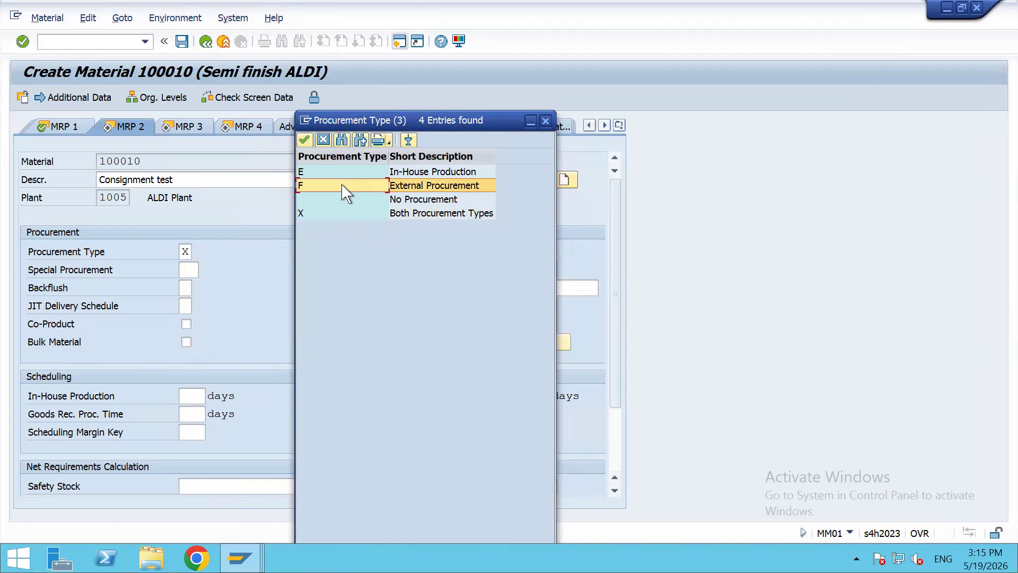
pyautogui.doubleClick(343, 186)
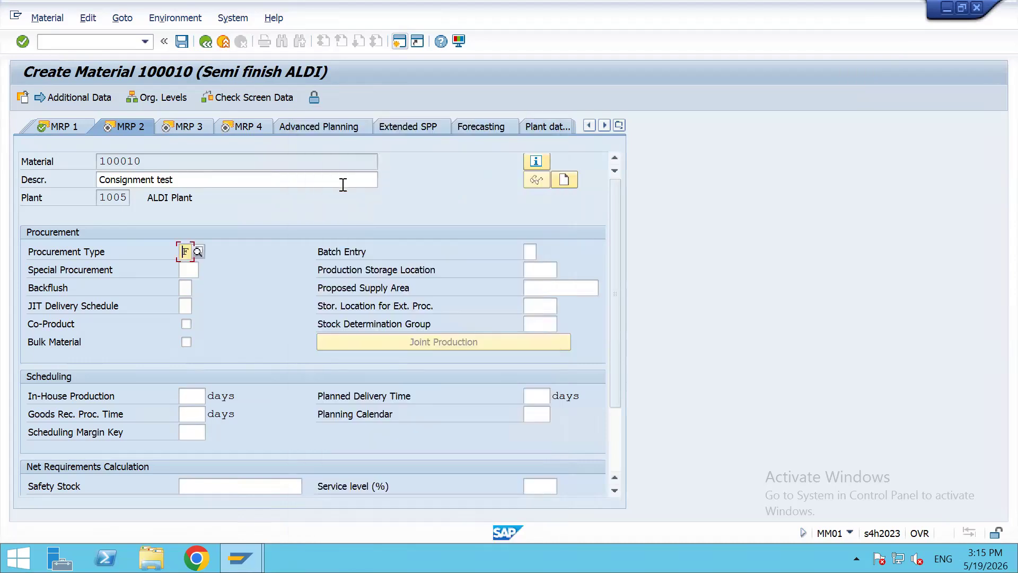
# From the Special Procurement values, open the Carry Out Overall Maintenance of Plant Parameters activity without specifying a customizing project
pyautogui.click(192, 269)
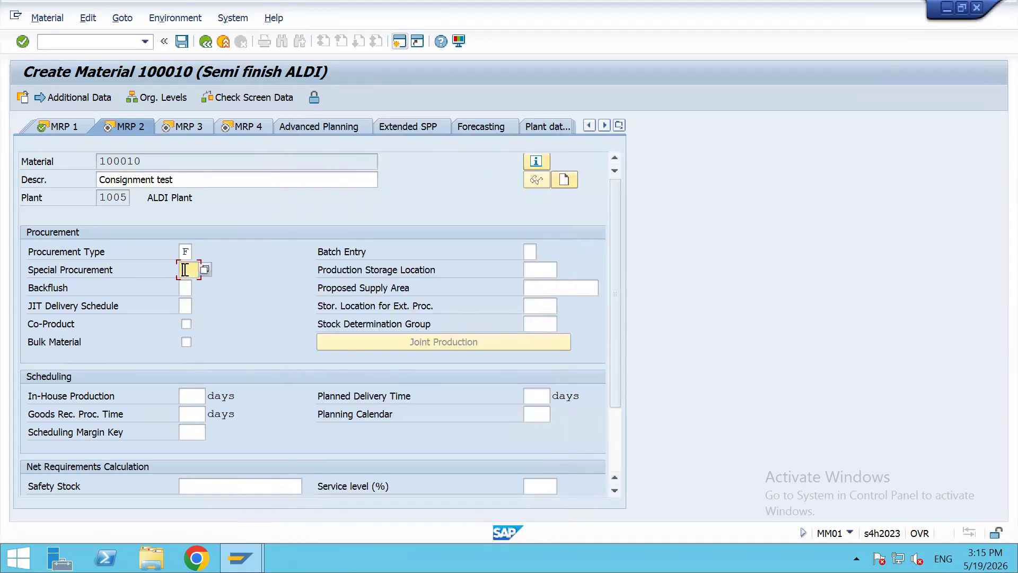
pyautogui.click(199, 269)
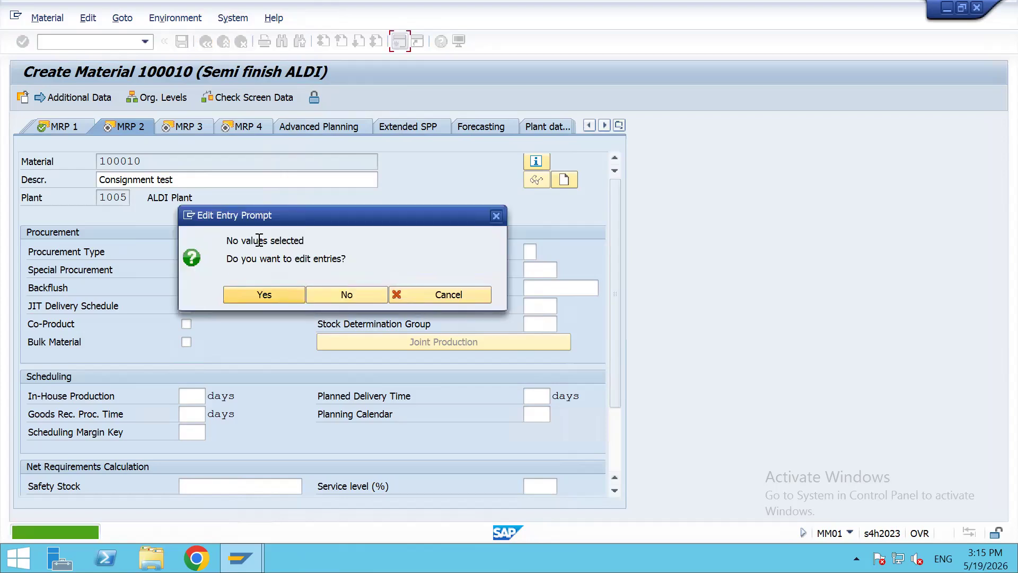
pyautogui.click(264, 296)
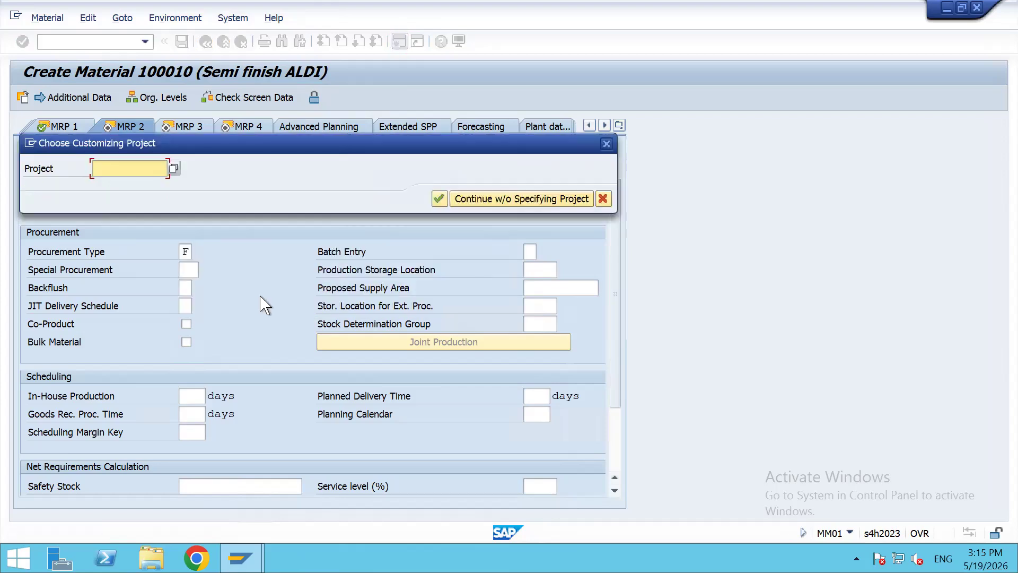
pyautogui.click(505, 198)
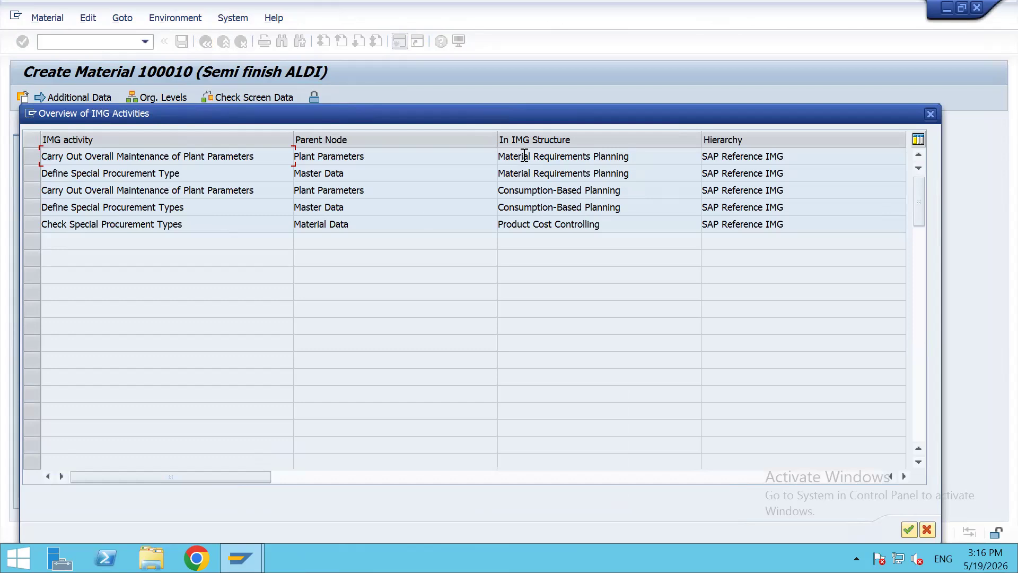
pyautogui.doubleClick(327, 158)
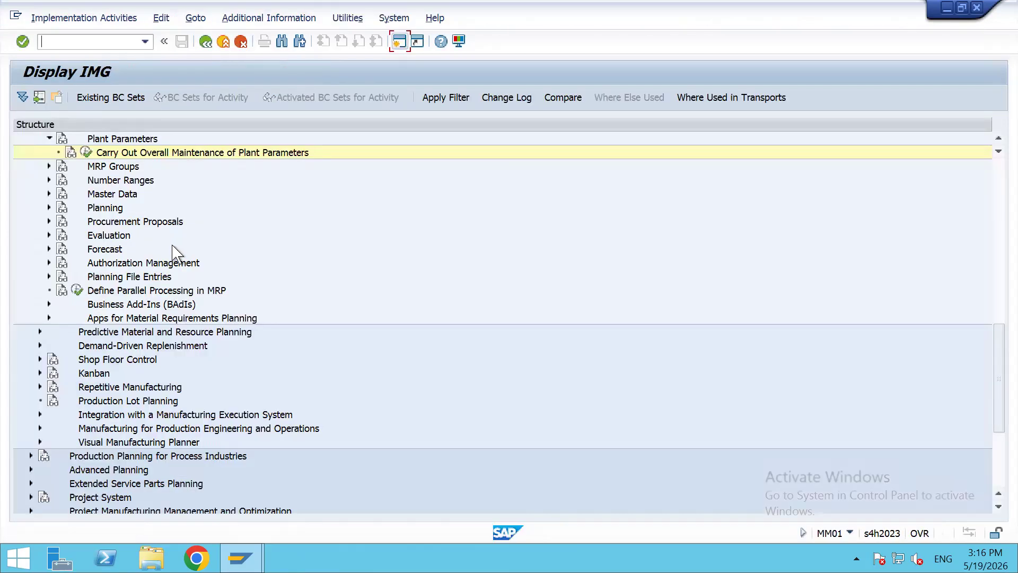
pyautogui.click(85, 154)
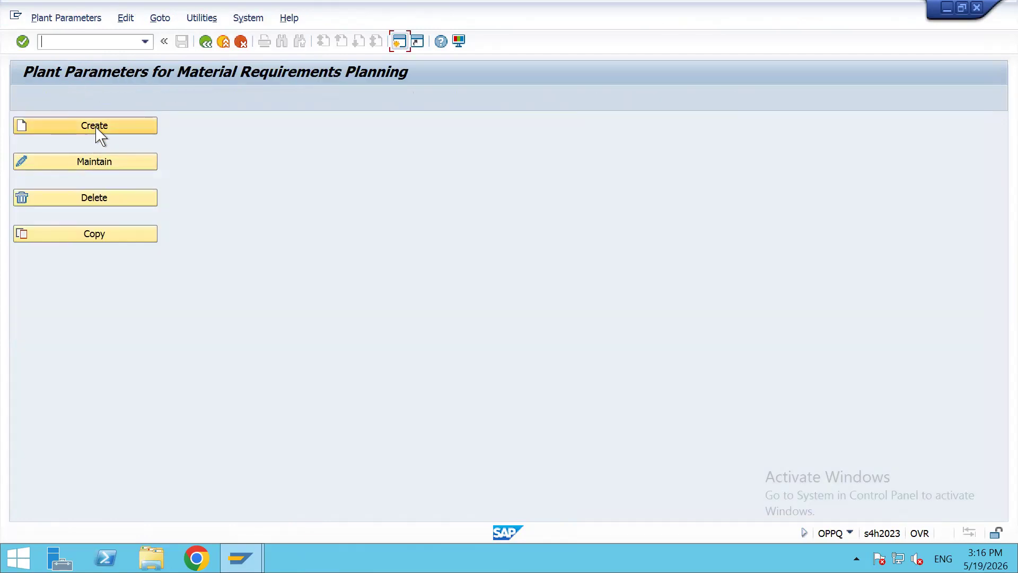
# Try to create MRP plant parameters for plant 1005
pyautogui.click(98, 127)
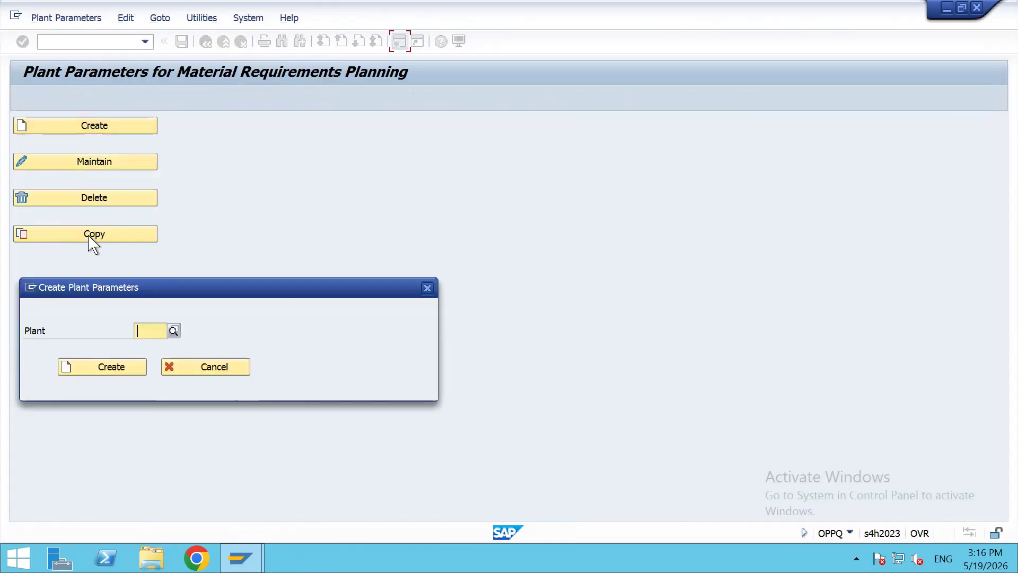
pyautogui.write('1005')
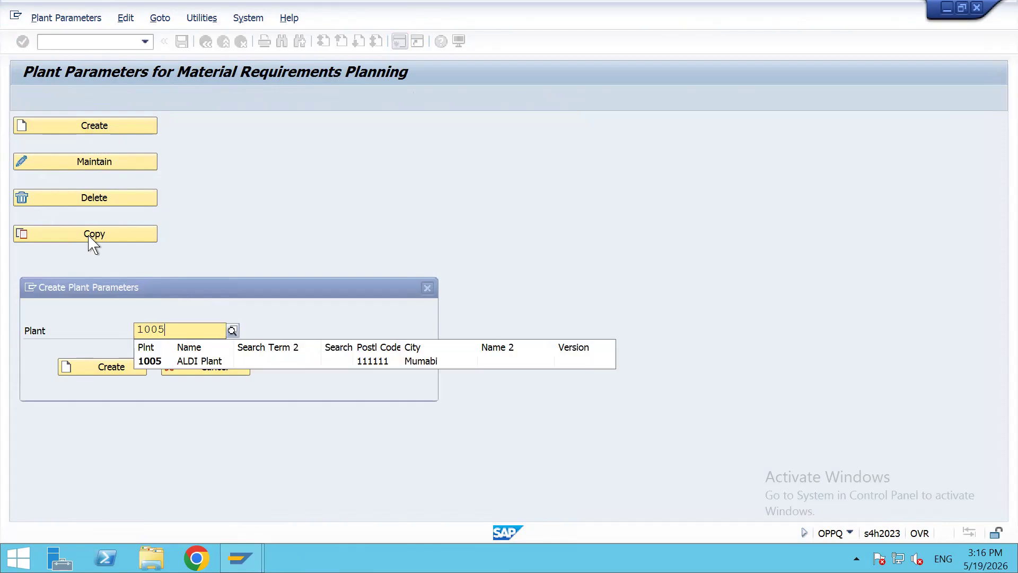
pyautogui.press('Down')
pyautogui.press('Return')
pyautogui.press('Tab')
pyautogui.press('Return')
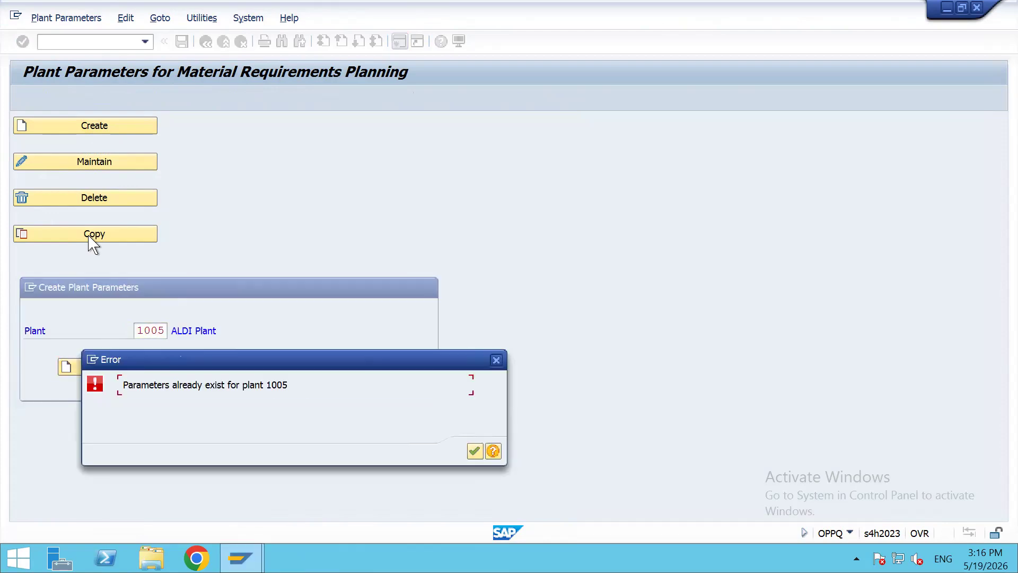
pyautogui.press('Return')
pyautogui.press('Tab')
pyautogui.press('Tab')
pyautogui.press('Return')
# Open the existing MRP plant parameters of plant 1005 for maintenance
pyautogui.click(100, 164)
pyautogui.press('Tab')
pyautogui.press('Return')
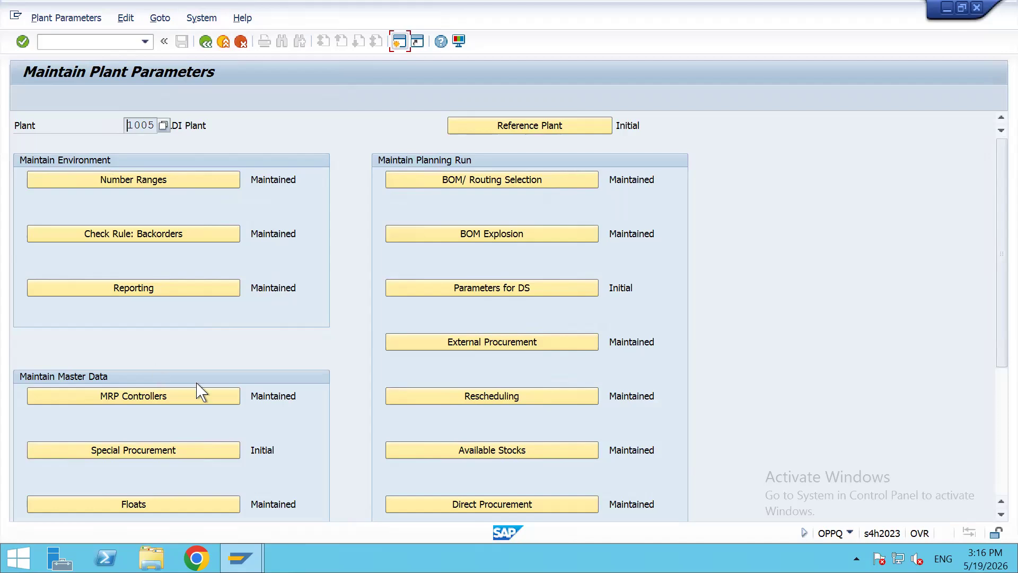
pyautogui.scroll(-3, 200, 389)
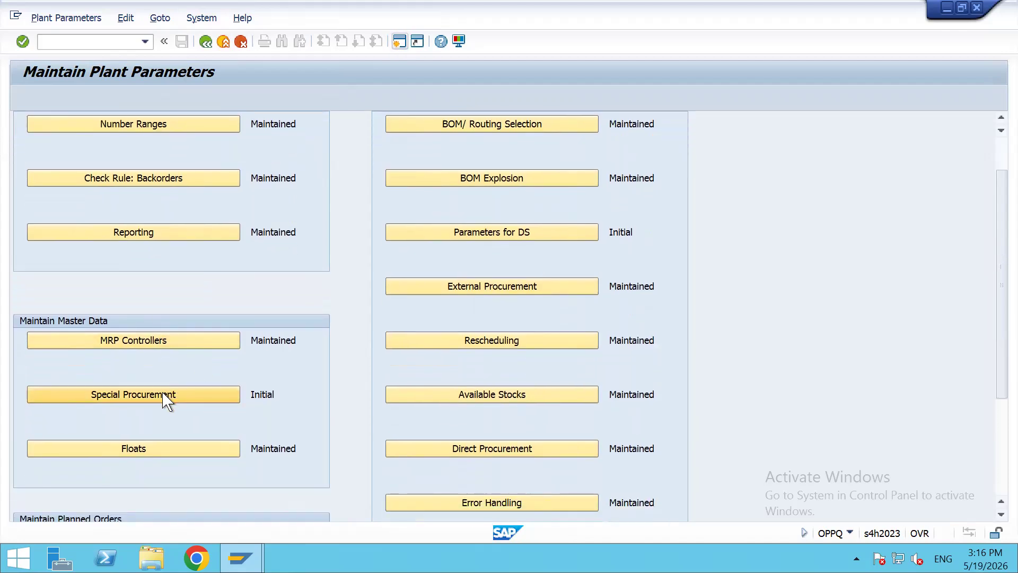
pyautogui.click(160, 394)
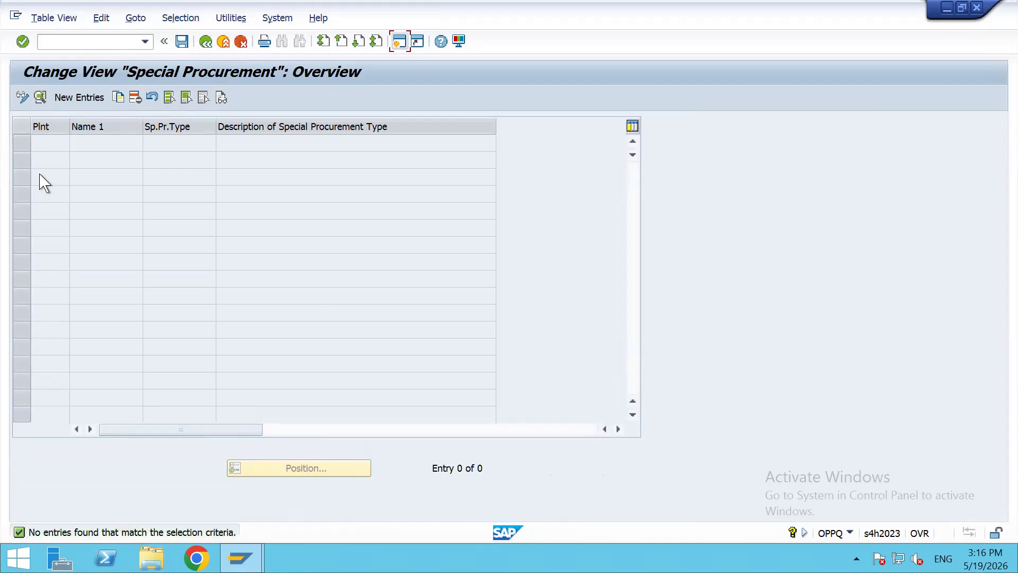
pyautogui.click(69, 98)
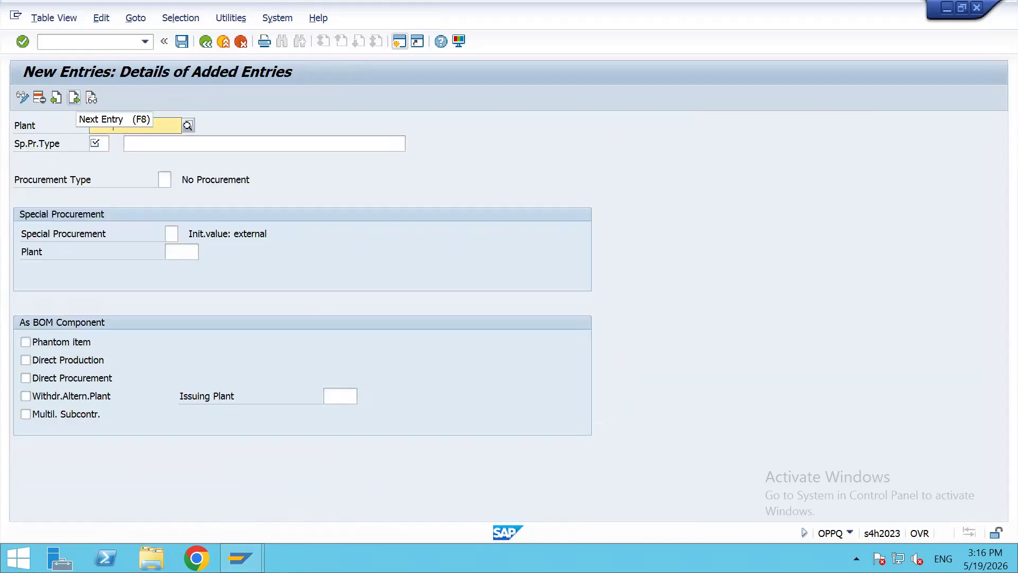
pyautogui.write('1005')
pyautogui.press('Tab')
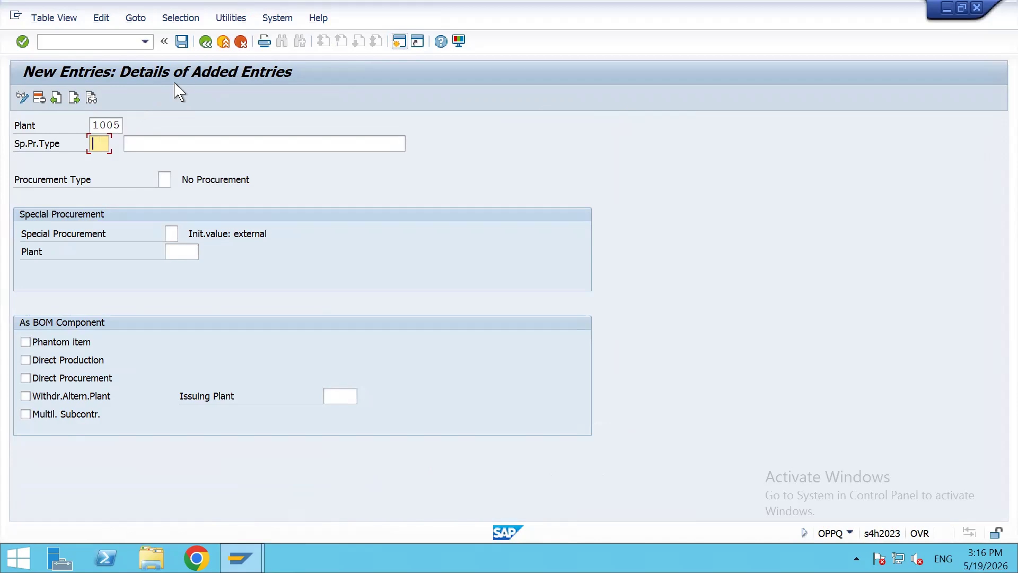
pyautogui.click(205, 42)
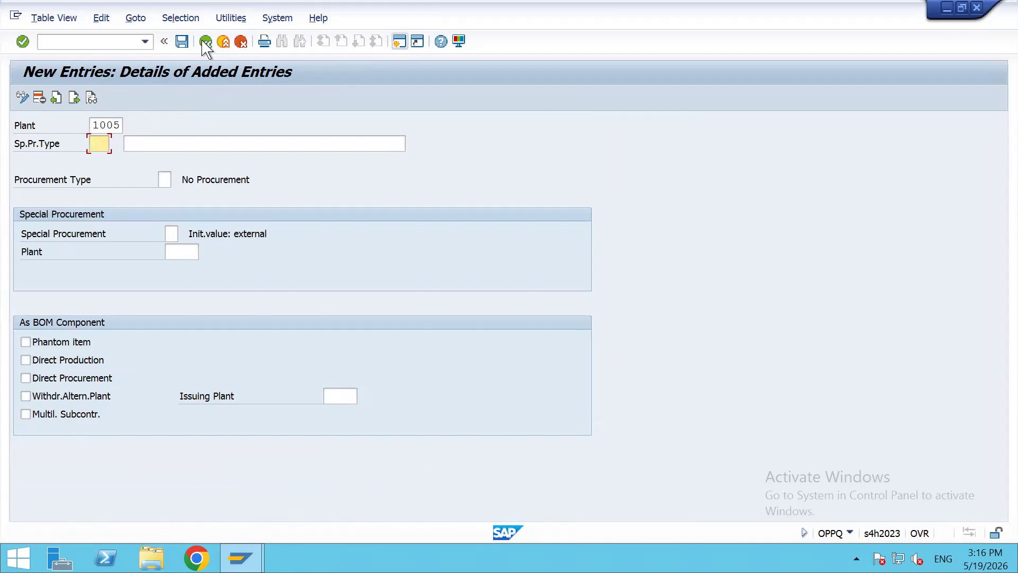
pyautogui.click(239, 41)
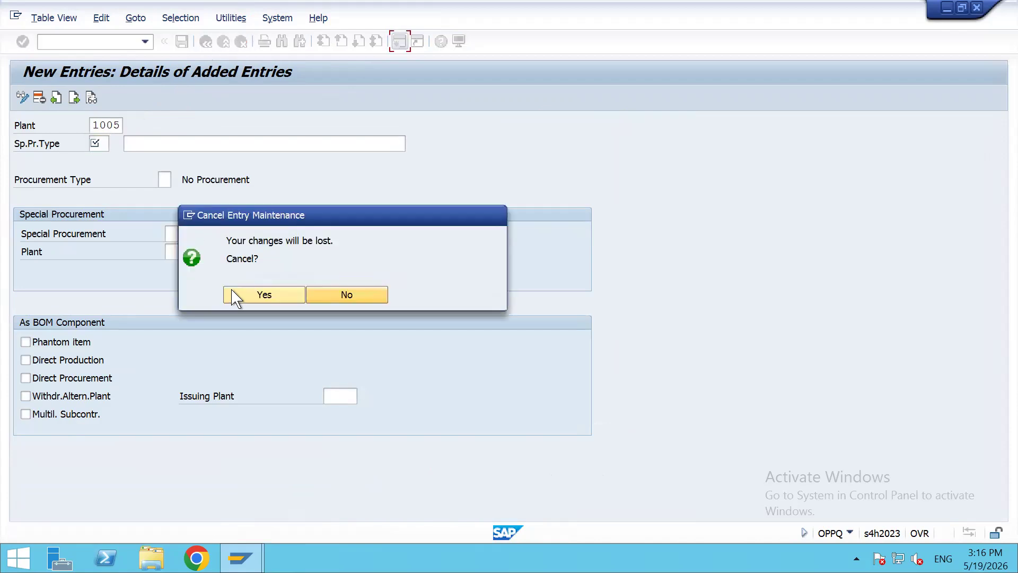
pyautogui.click(238, 295)
pyautogui.click(206, 42)
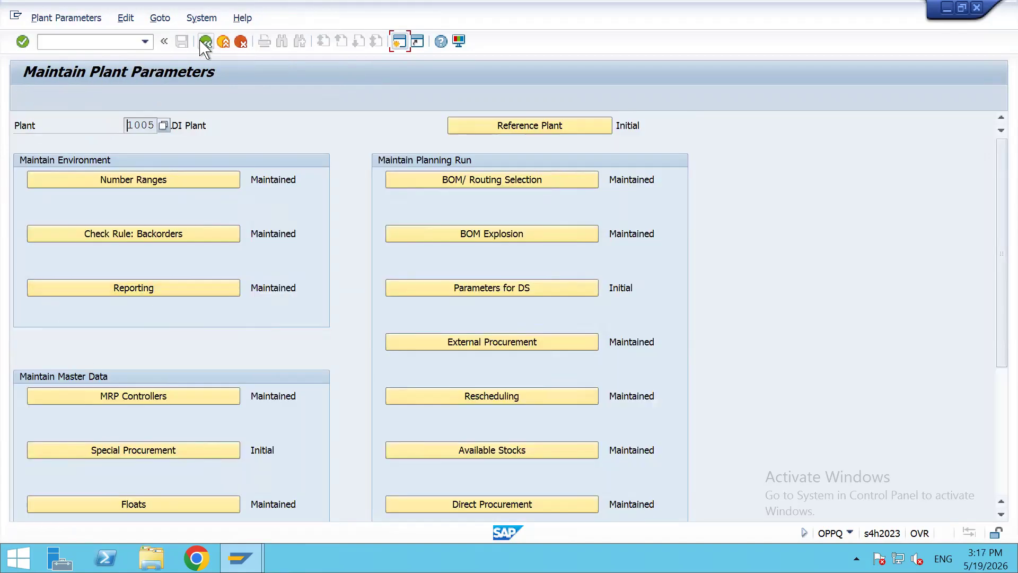
# Assign 1710 as the reference plant for plant 1005
pyautogui.click(508, 127)
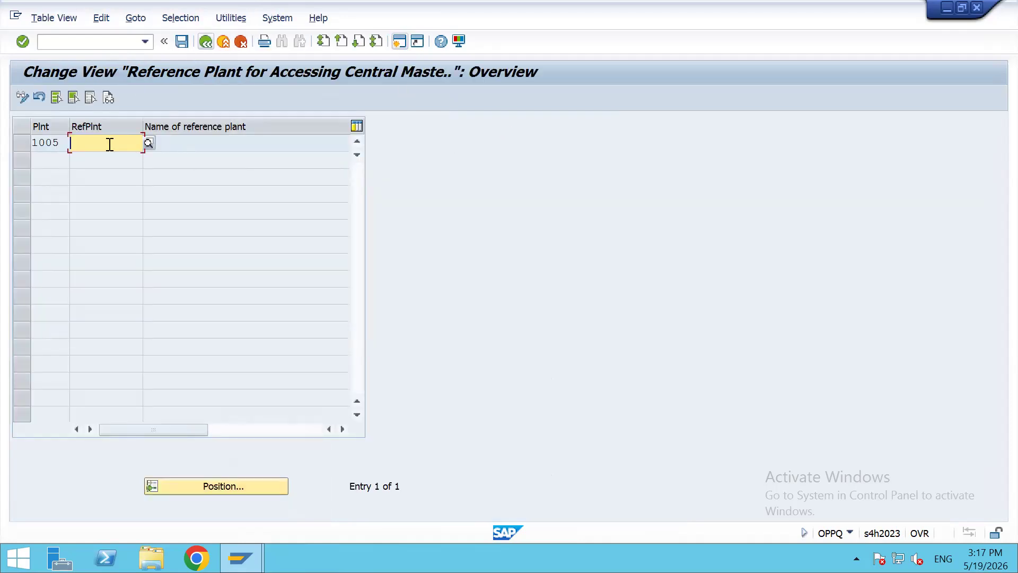
pyautogui.write('1')
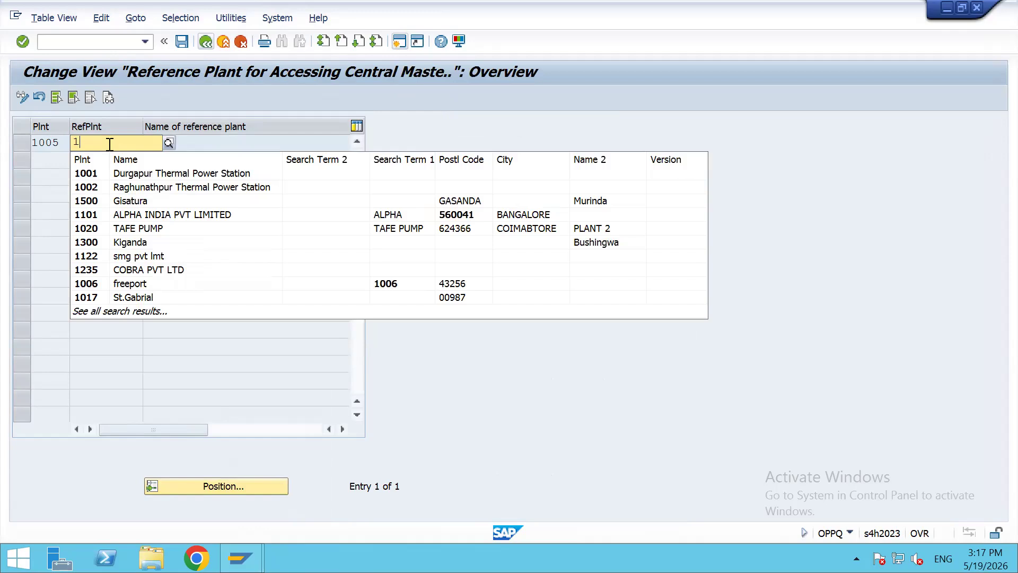
pyautogui.write('7')
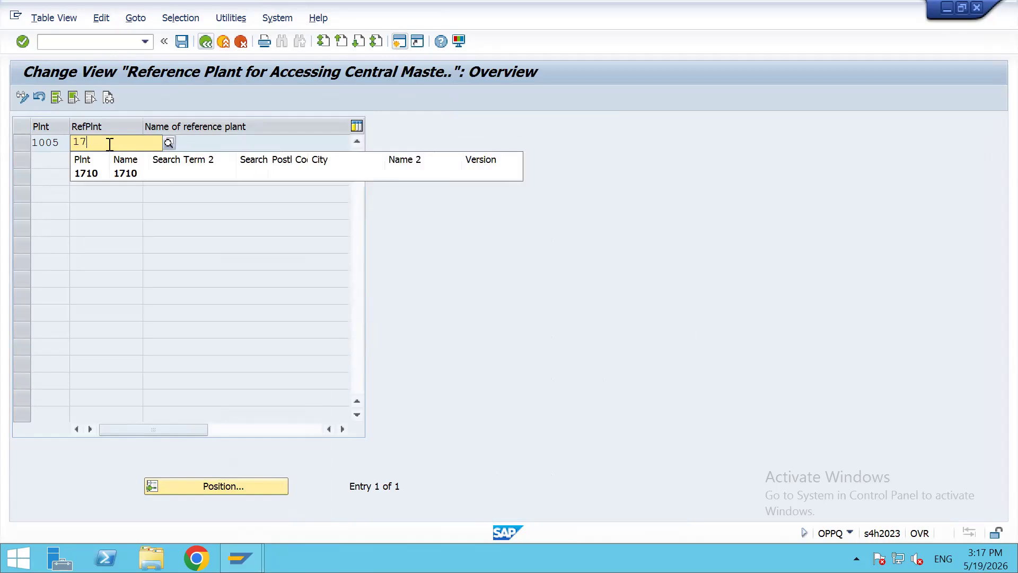
pyautogui.click(88, 176)
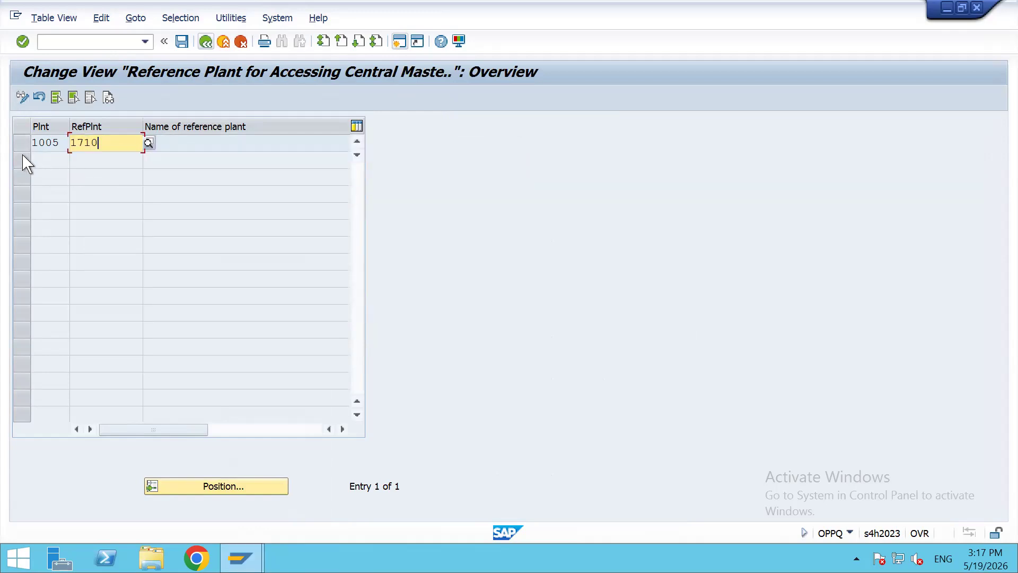
pyautogui.press('Return')
# Save the reference plant assignment under the "MM: Org setup" customizing request and return to the plant parameters overview
pyautogui.click(20, 141)
pyautogui.click(18, 99)
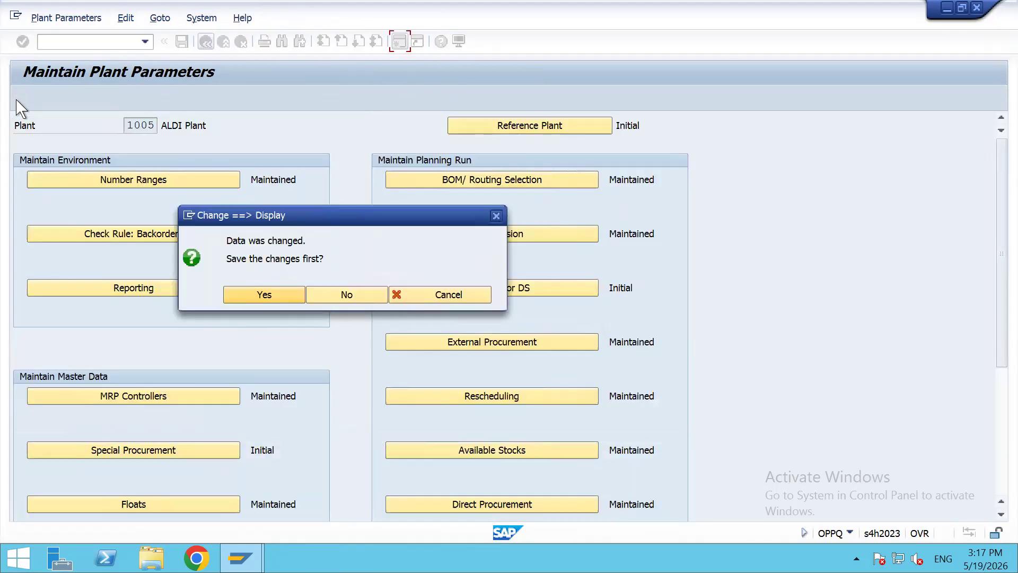
pyautogui.click(249, 292)
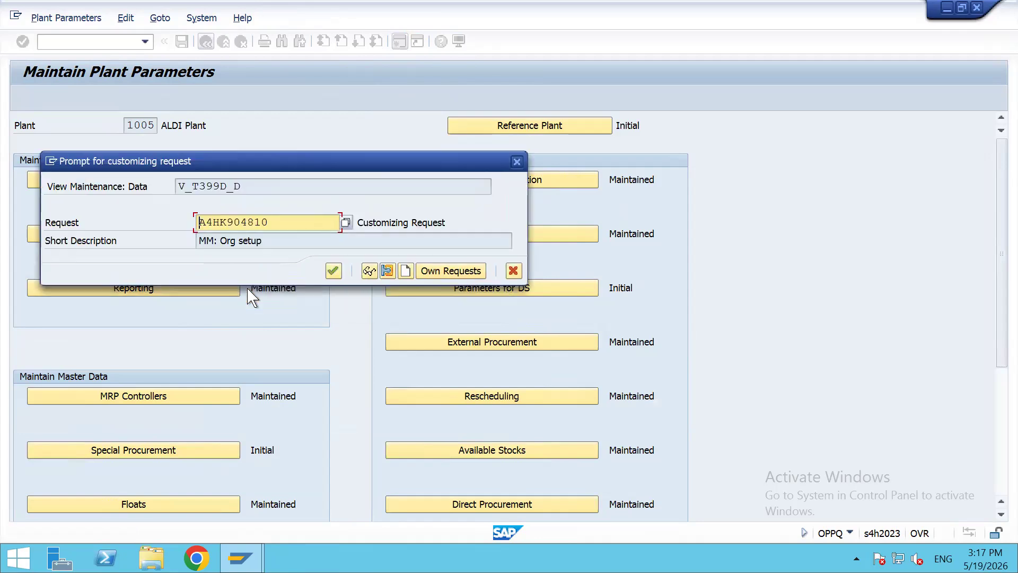
pyautogui.click(333, 270)
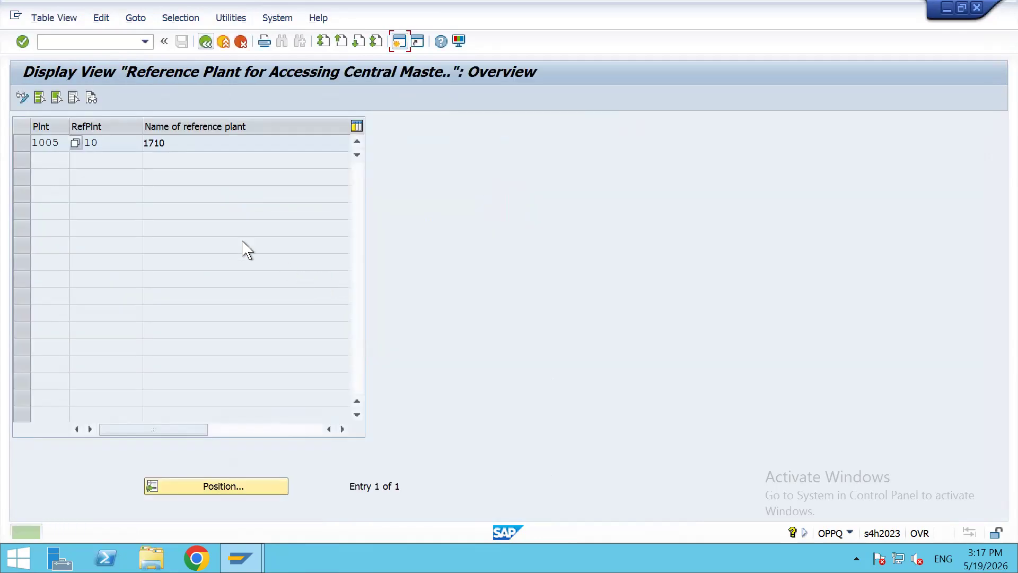
pyautogui.click(110, 141)
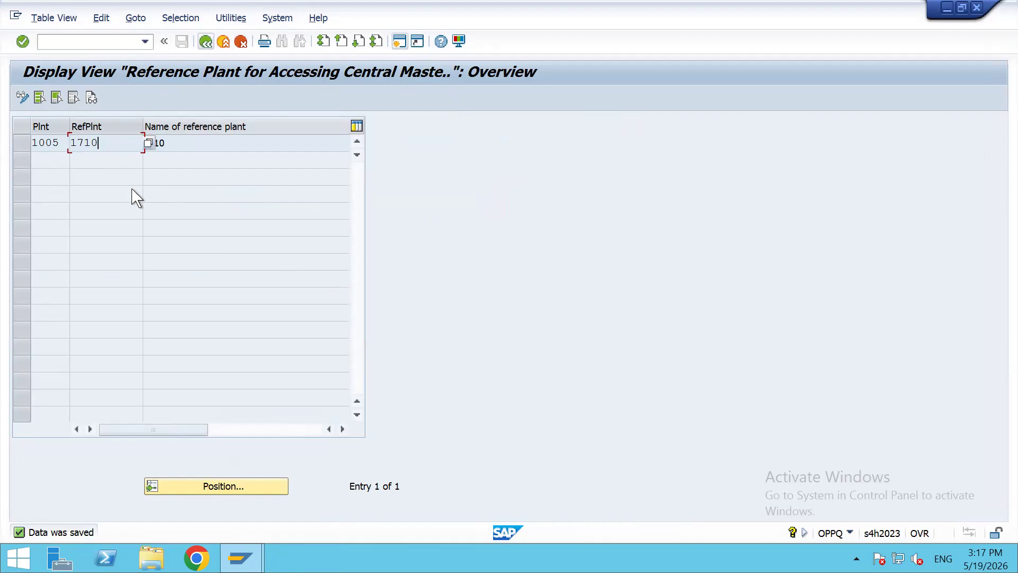
pyautogui.click(206, 41)
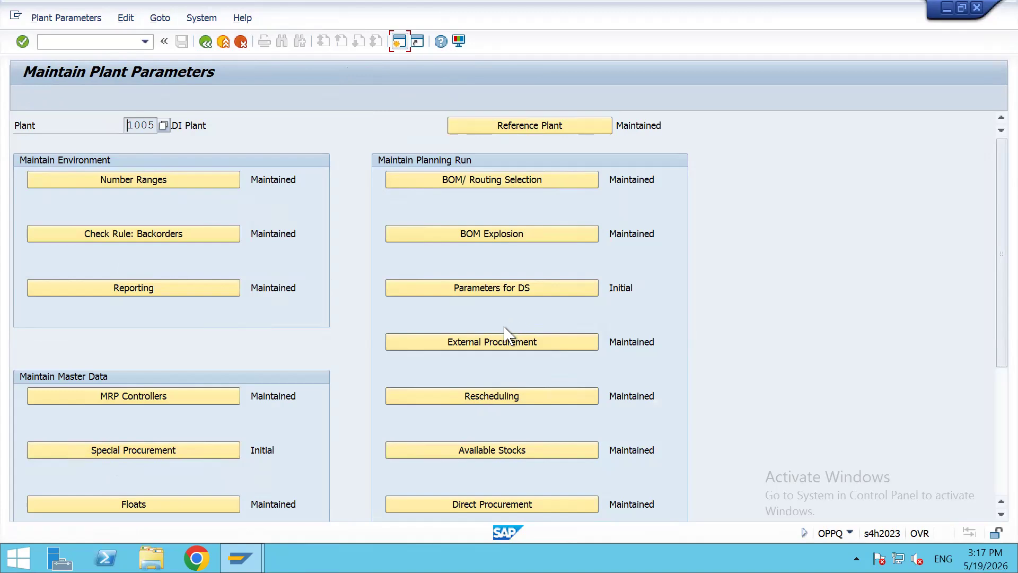
# Examine plant 1005's parameter overview, including its external procurement defaults and special procurement entries
pyautogui.scroll(-3, 533, 342)
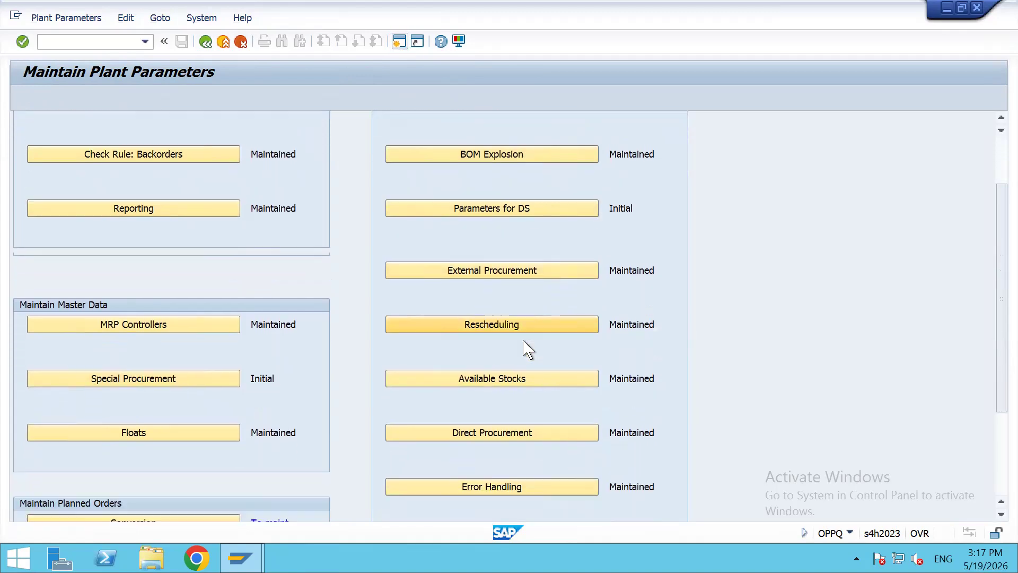
pyautogui.scroll(-2, 524, 341)
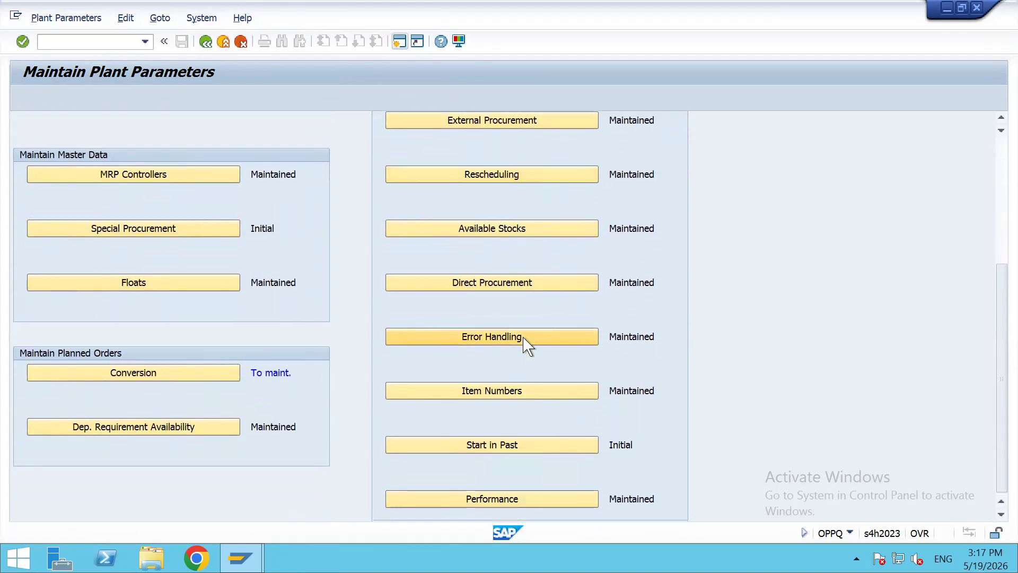
pyautogui.scroll(1, 524, 339)
pyautogui.scroll(3, 523, 331)
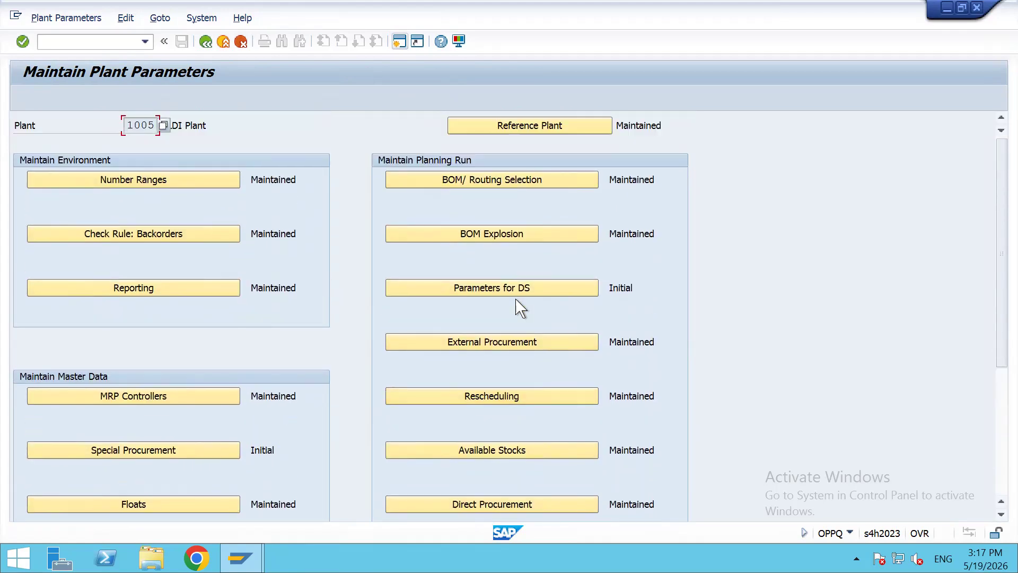
pyautogui.click(488, 341)
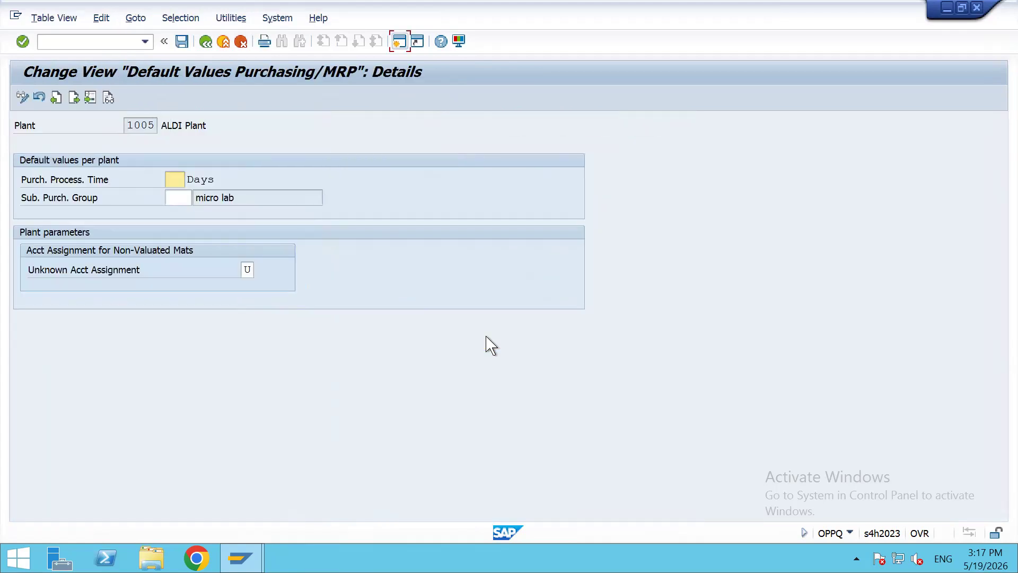
pyautogui.click(205, 41)
pyautogui.click(205, 42)
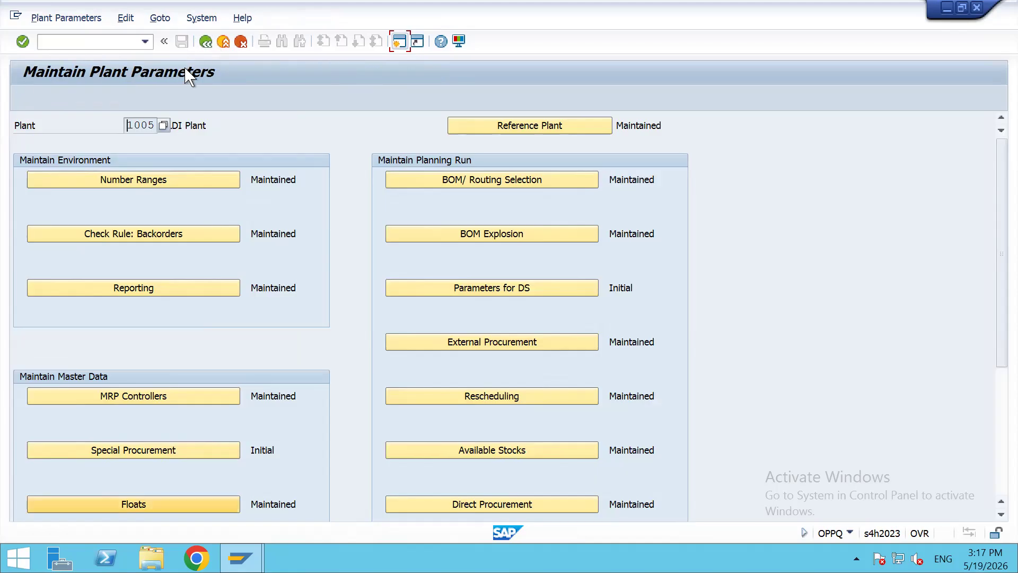
pyautogui.click(106, 452)
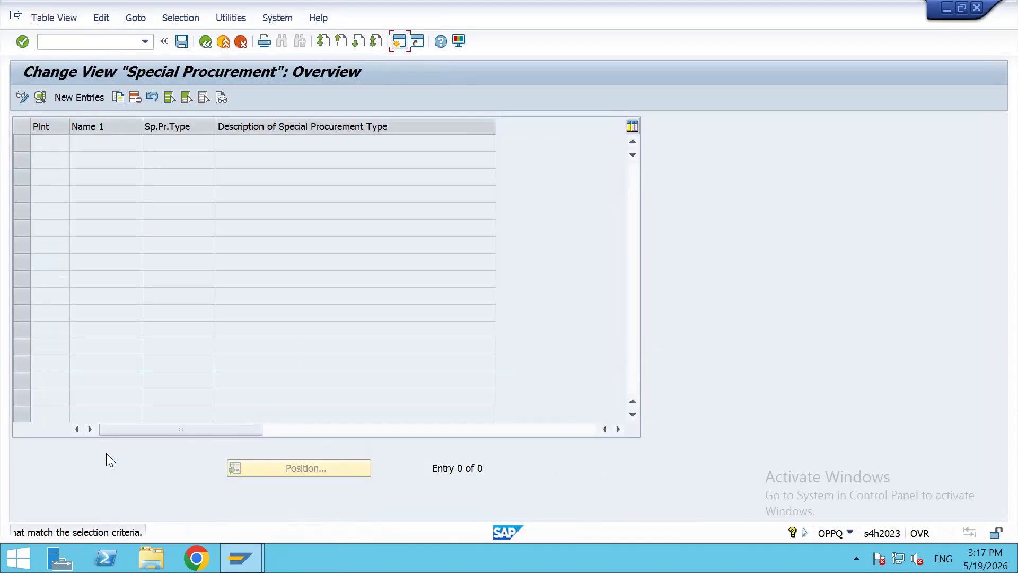
pyautogui.click(205, 41)
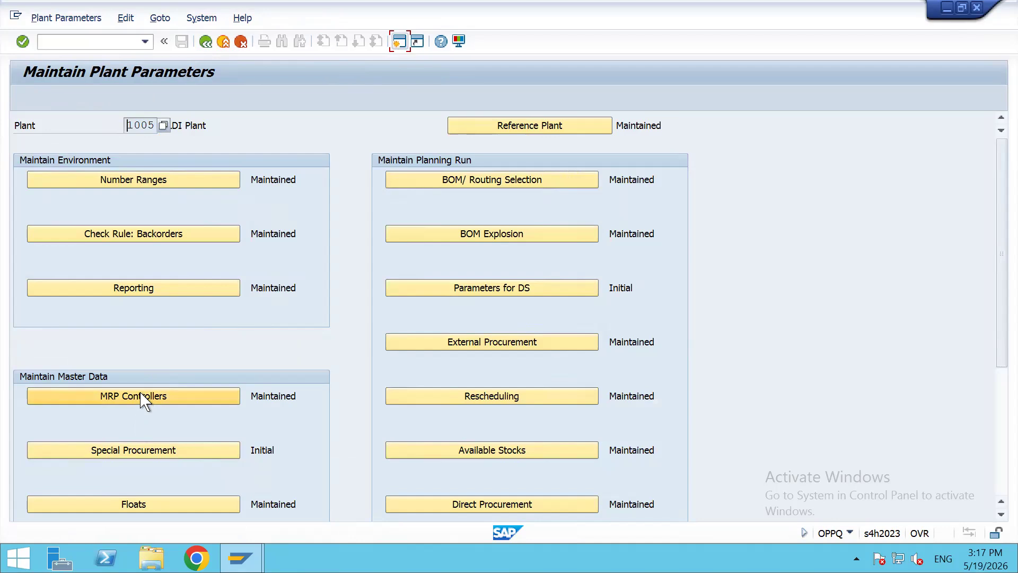
# Check plant 1005's MRP controller settings and planned order scheduling parameters, and return to the initial plant parameters screen
pyautogui.scroll(-5, 146, 403)
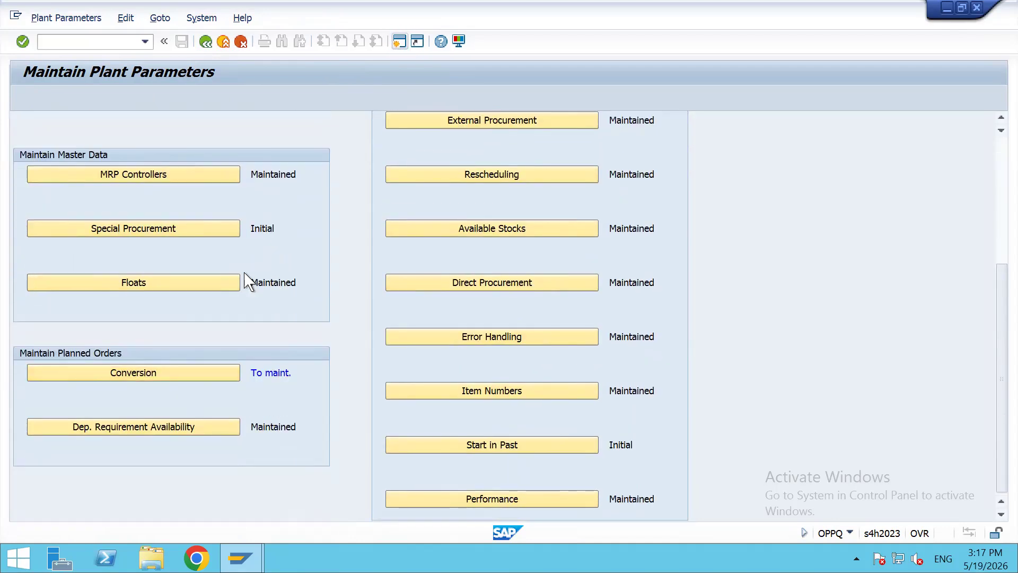
pyautogui.moveTo(292, 282); pyautogui.dragTo(267, 175)
pyautogui.click(160, 177)
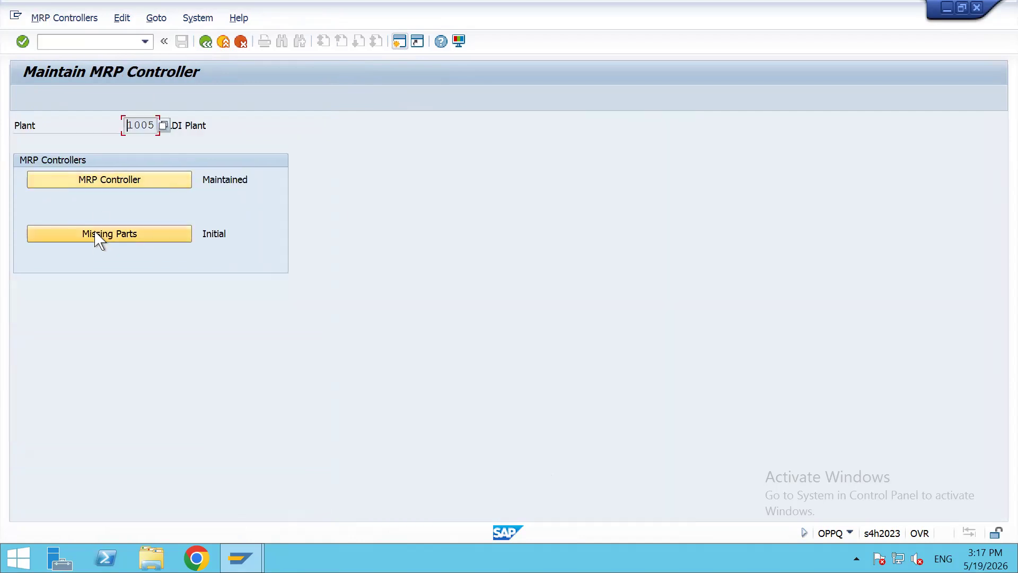
pyautogui.click(205, 42)
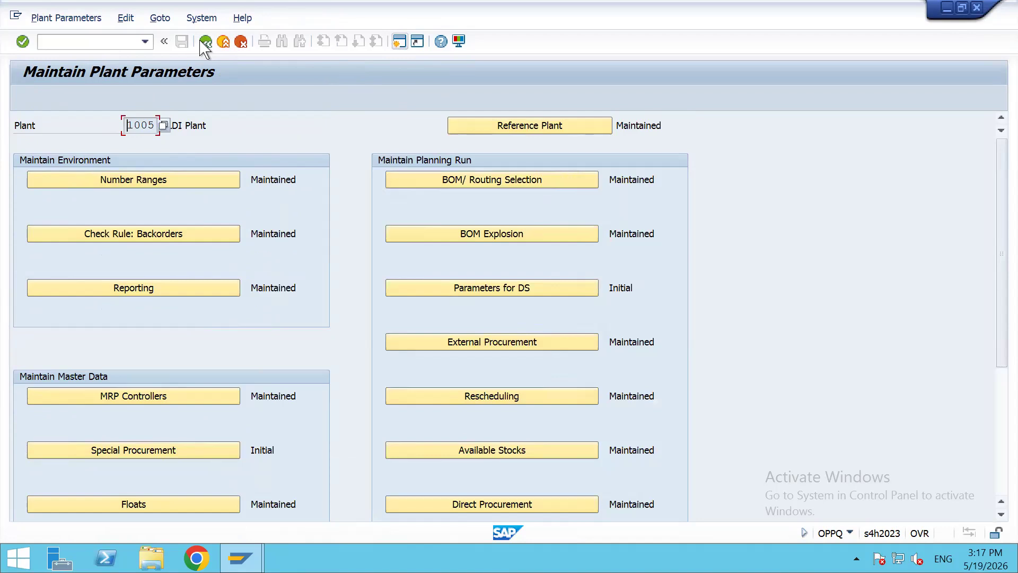
pyautogui.click(457, 288)
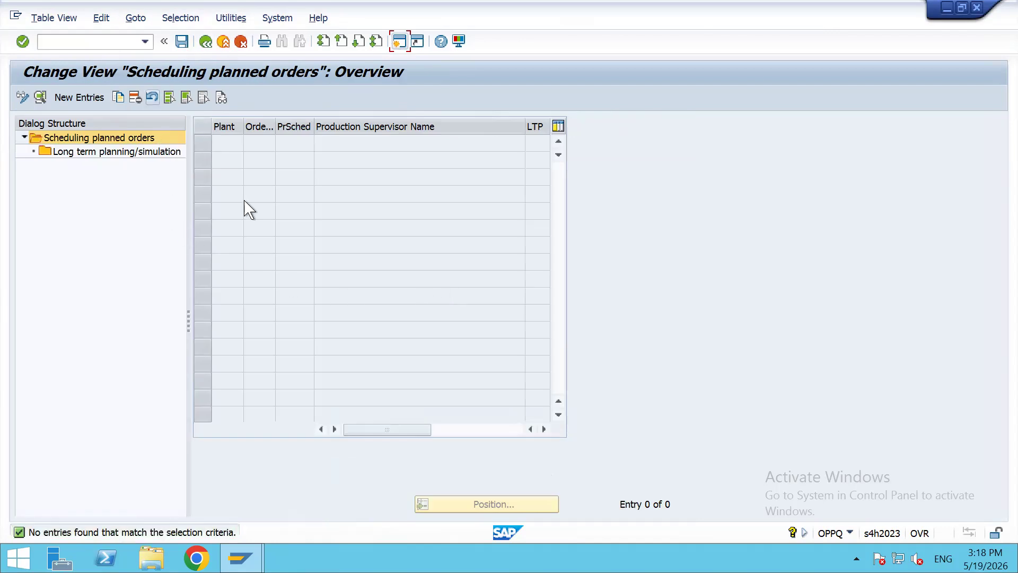
pyautogui.click(205, 42)
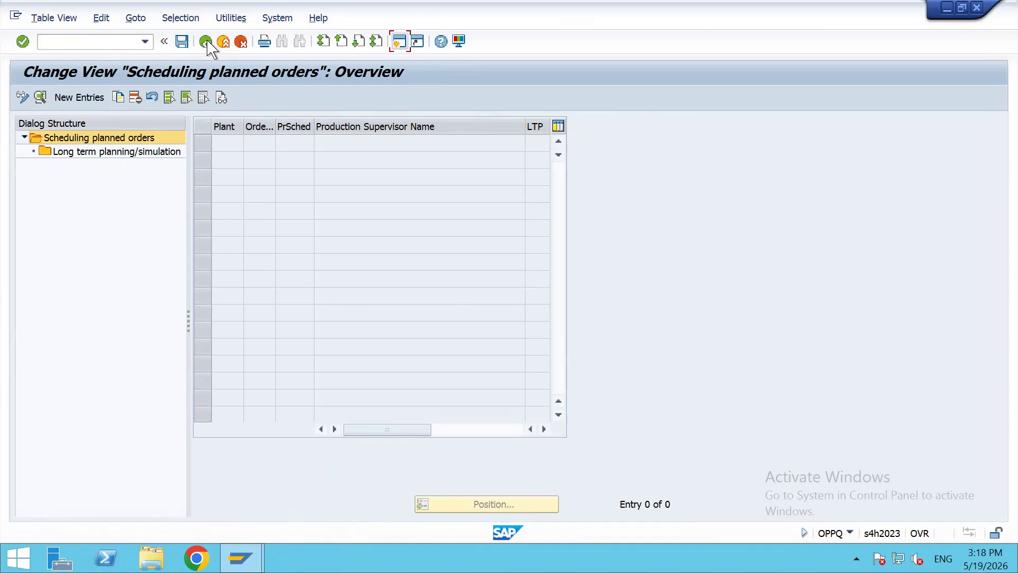
pyautogui.click(206, 42)
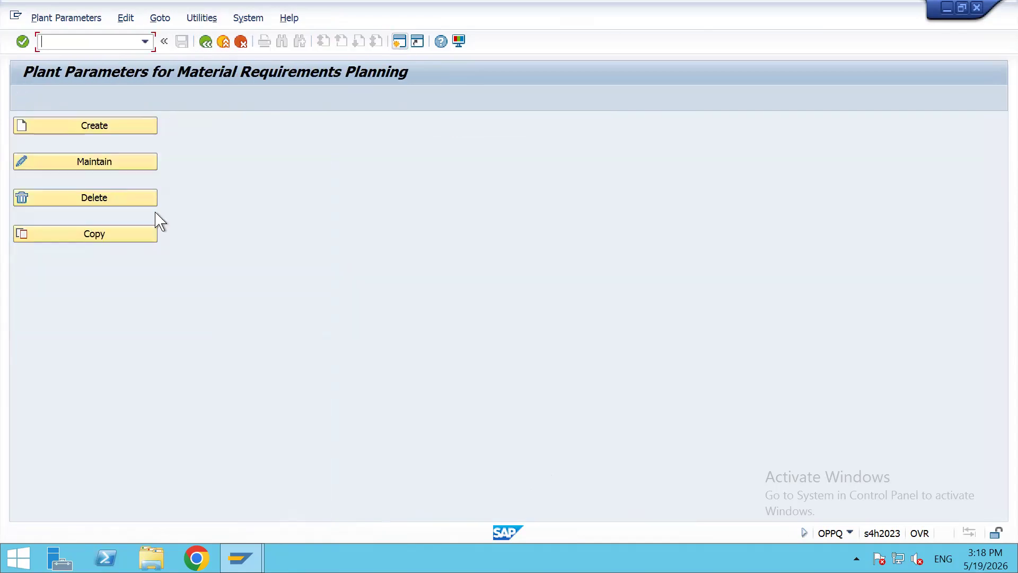
# Copy the MRP plant parameters from plant 1710 to plant 1005, overwriting existing values, under the "MM: Org setup" customizing request
pyautogui.click(115, 233)
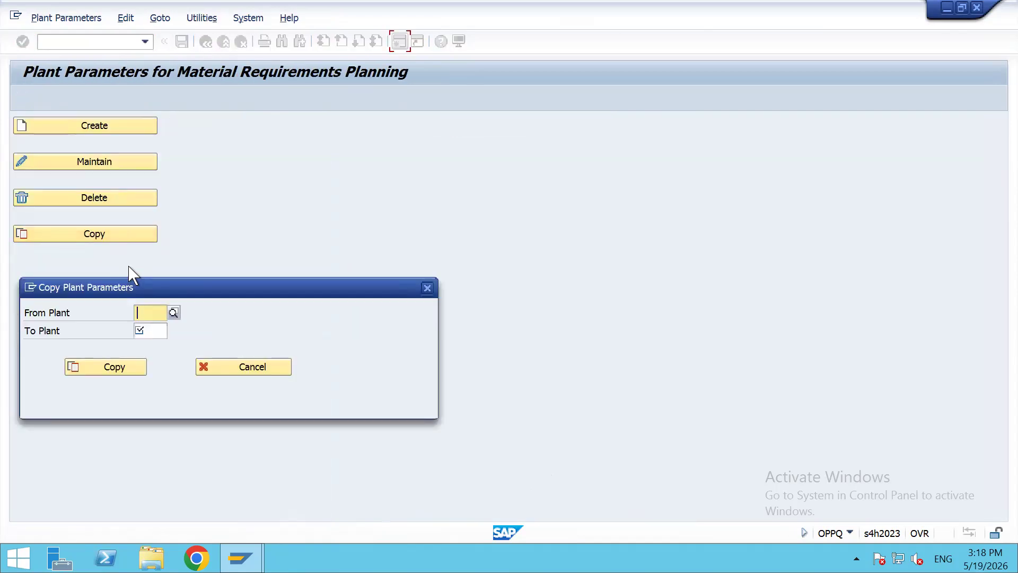
pyautogui.write('1710')
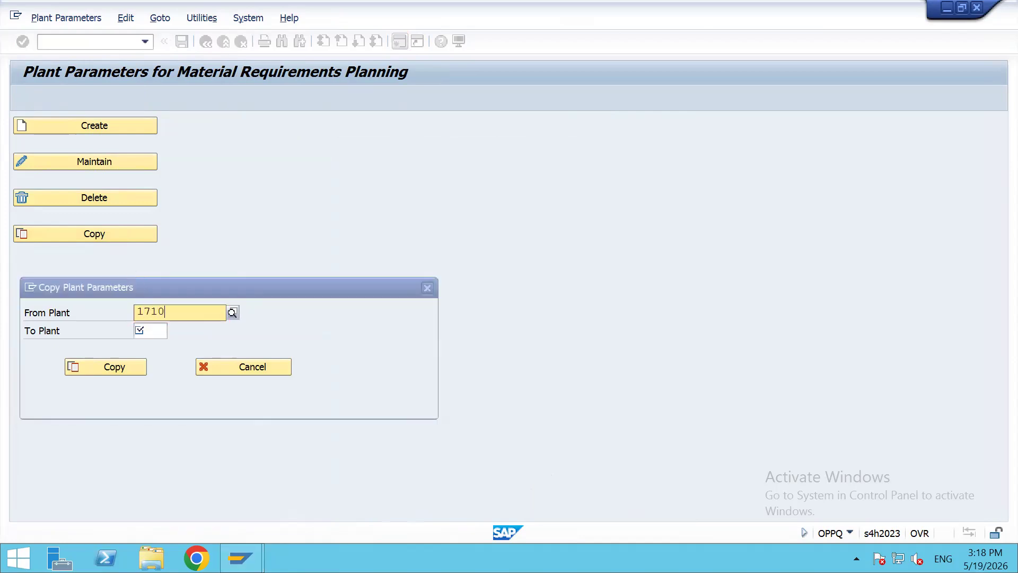
pyautogui.press('Tab')
pyautogui.write('1')
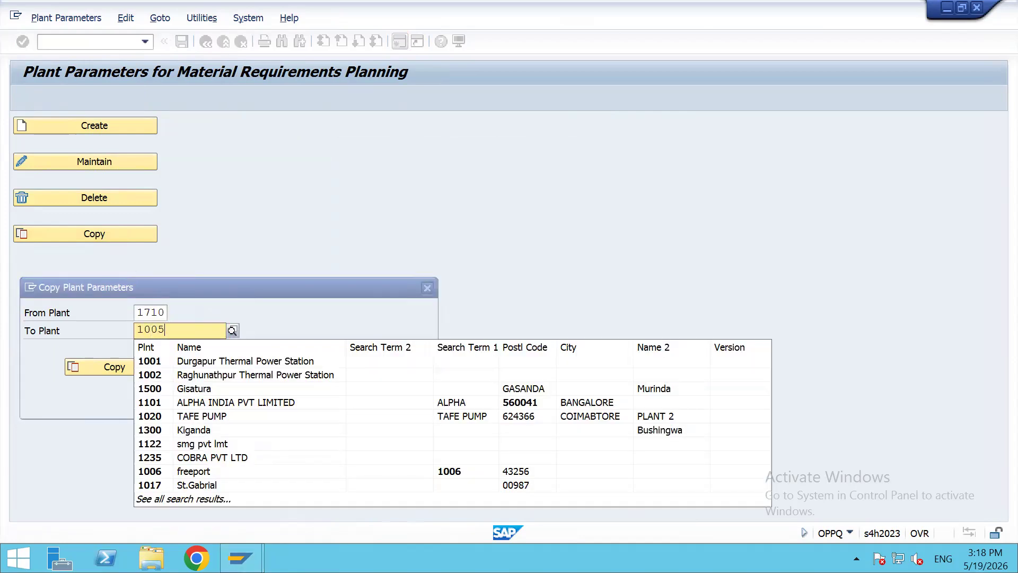
pyautogui.press('Tab')
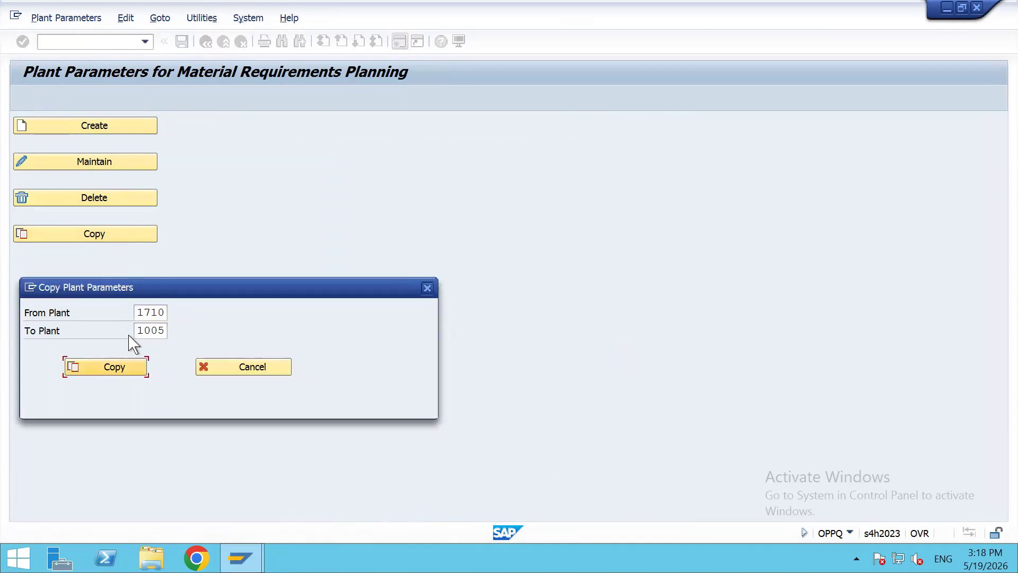
pyautogui.click(115, 369)
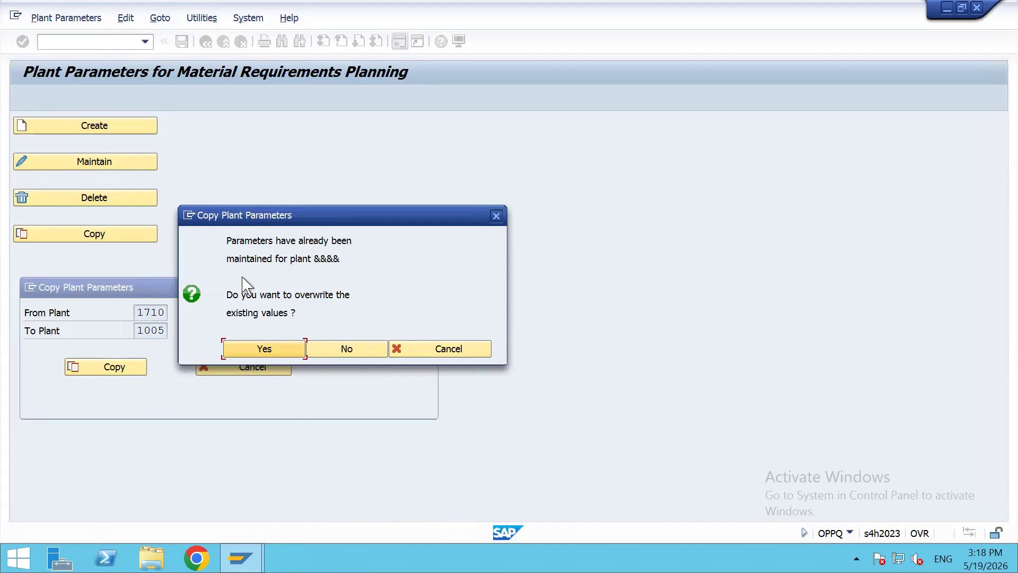
pyautogui.click(254, 351)
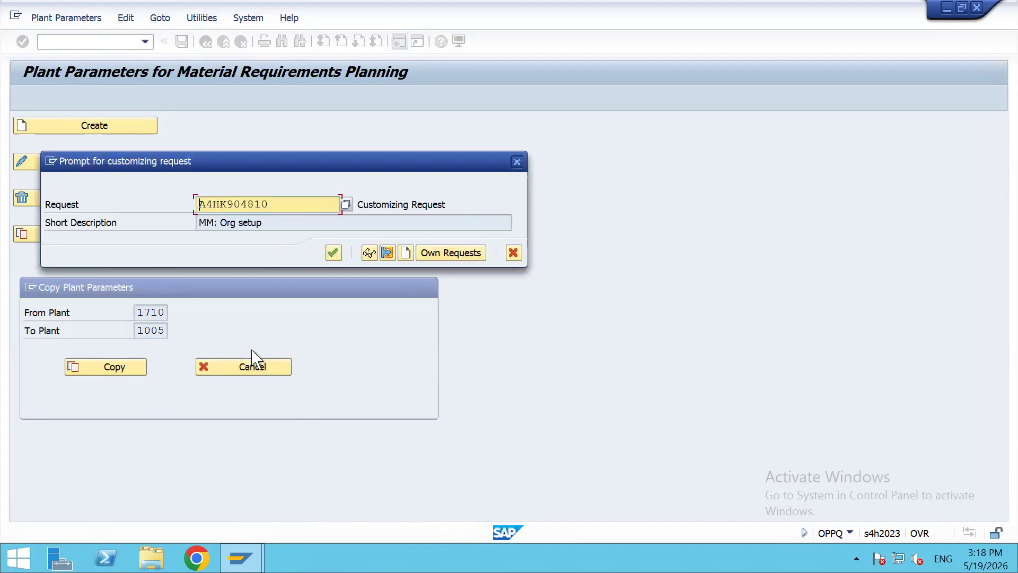
pyautogui.click(333, 253)
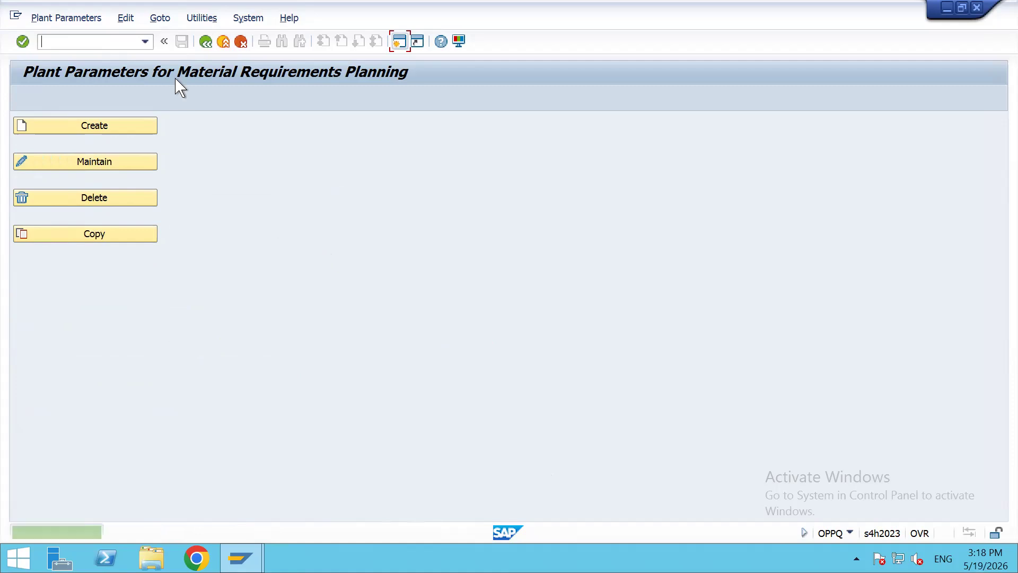
# Reopen plant 1005's parameters for maintenance and review its special procurement entries
pyautogui.click(117, 162)
pyautogui.click(99, 373)
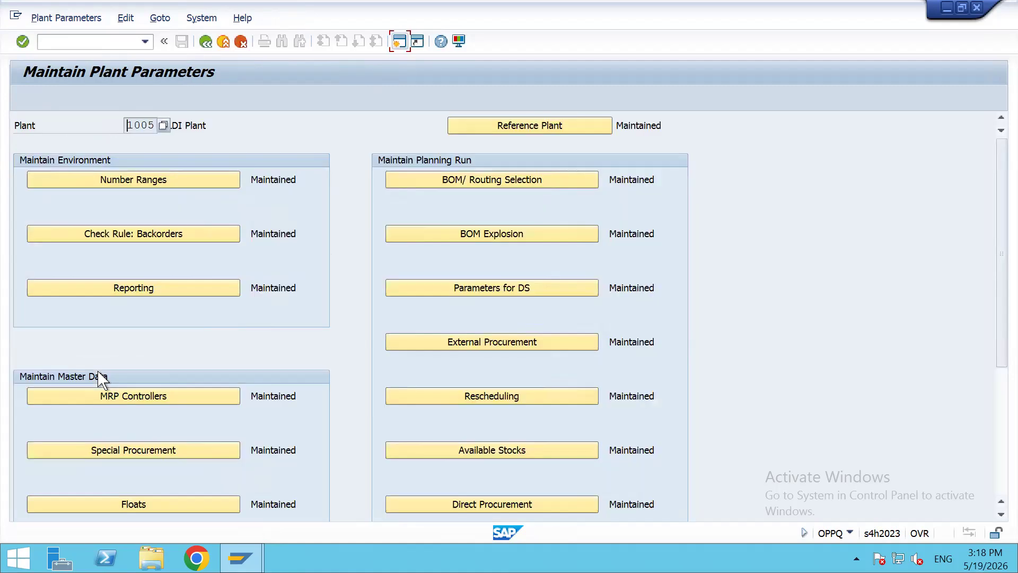
pyautogui.click(170, 450)
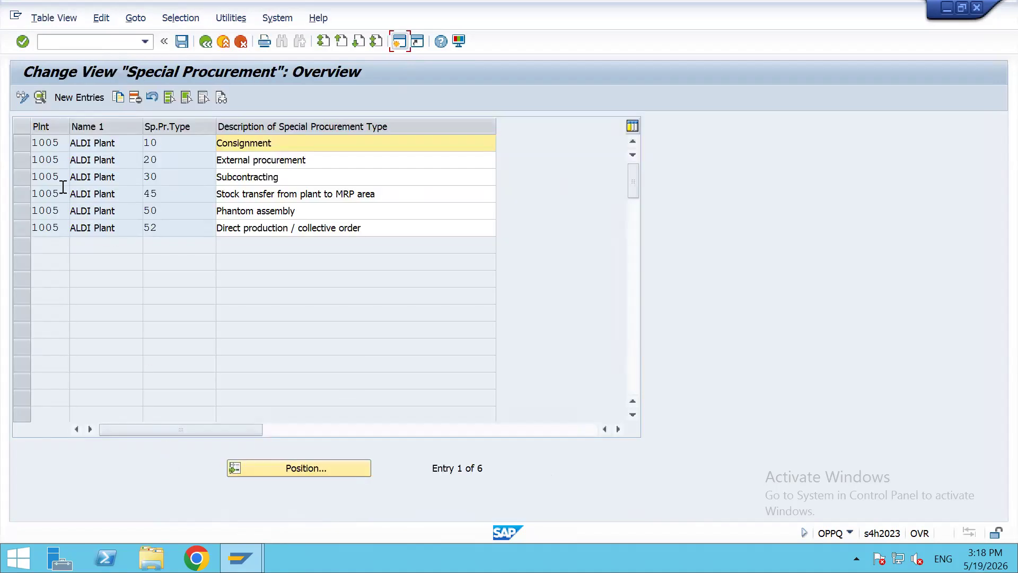
pyautogui.click(207, 42)
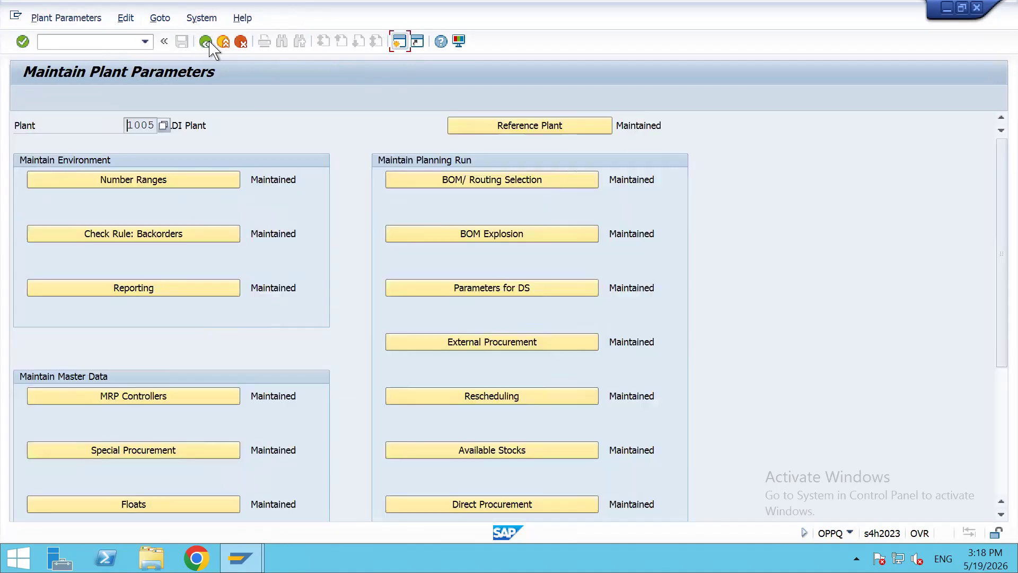
# Return to creating material 100010 and set its special procurement type to 10 (Consignment)
pyautogui.click(206, 42)
pyautogui.click(206, 42)
pyautogui.click(205, 43)
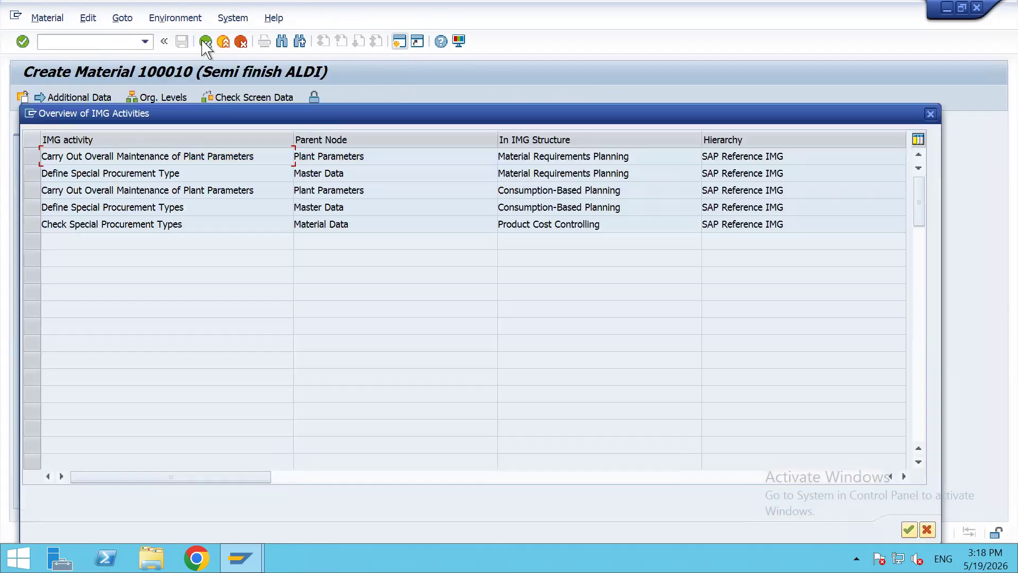
pyautogui.moveTo(675, 122); pyautogui.dragTo(630, 155)
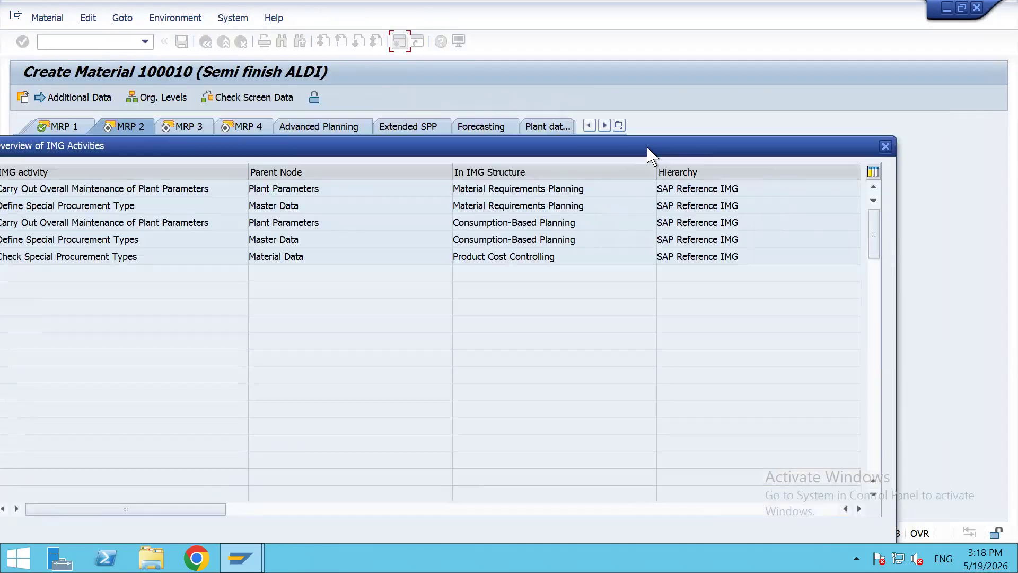
pyautogui.click(884, 147)
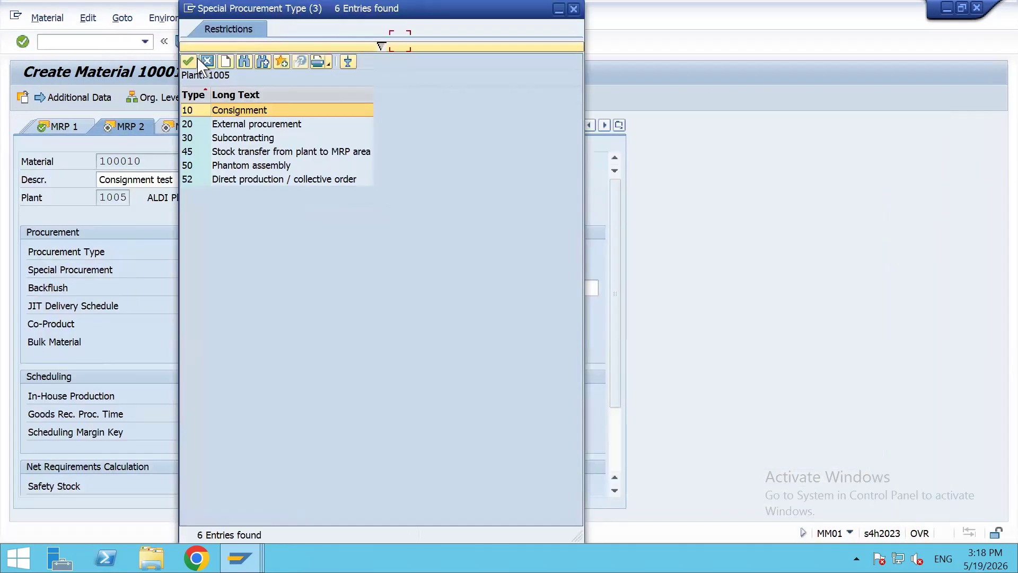
pyautogui.click(200, 137)
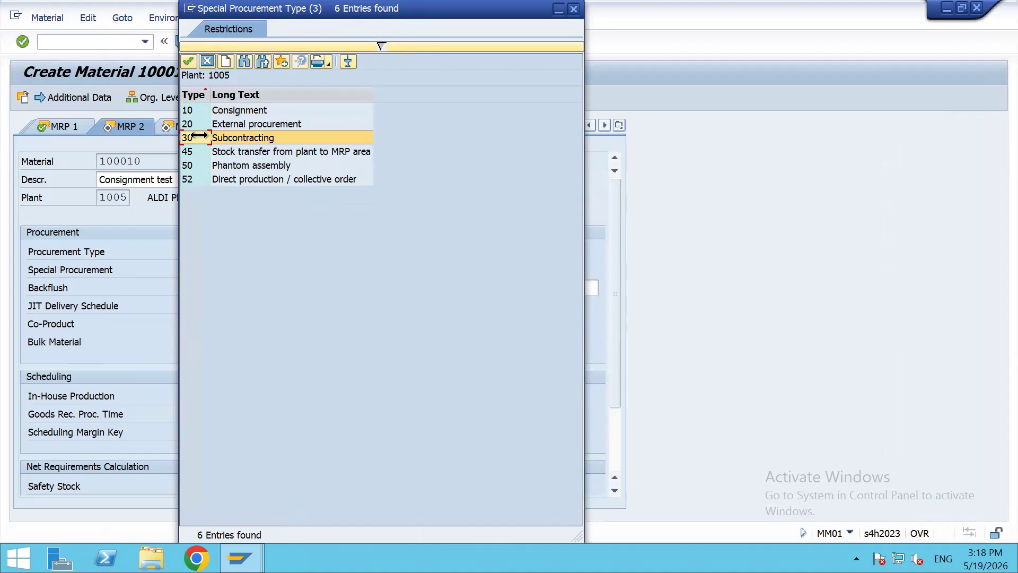
pyautogui.click(198, 151)
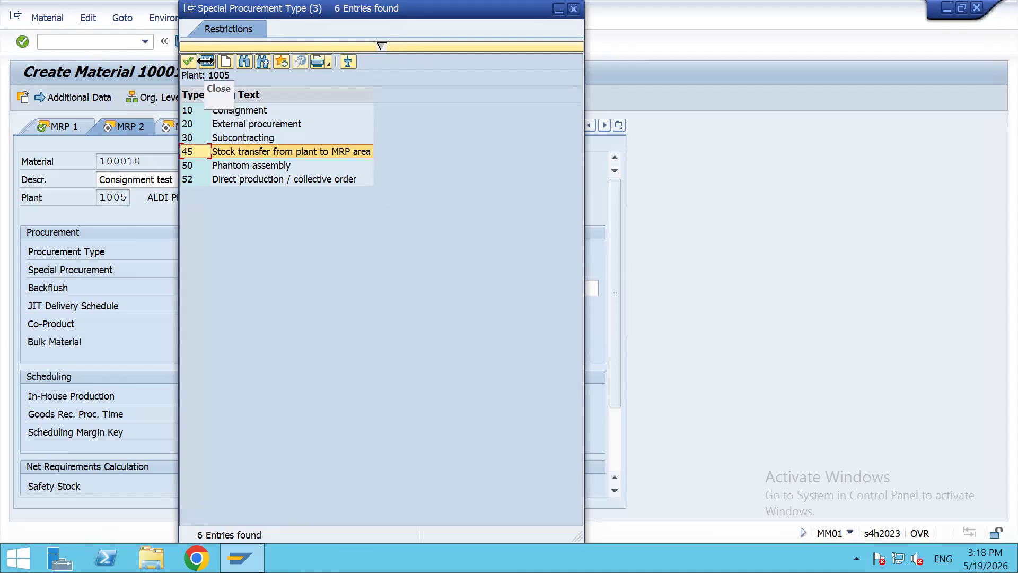
pyautogui.doubleClick(193, 110)
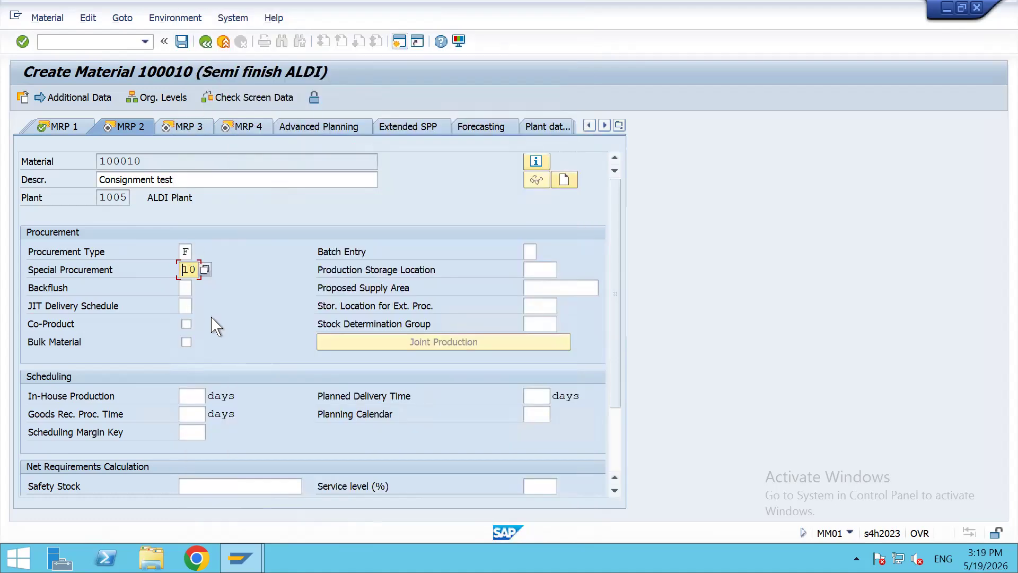
pyautogui.click(186, 342)
pyautogui.click(185, 344)
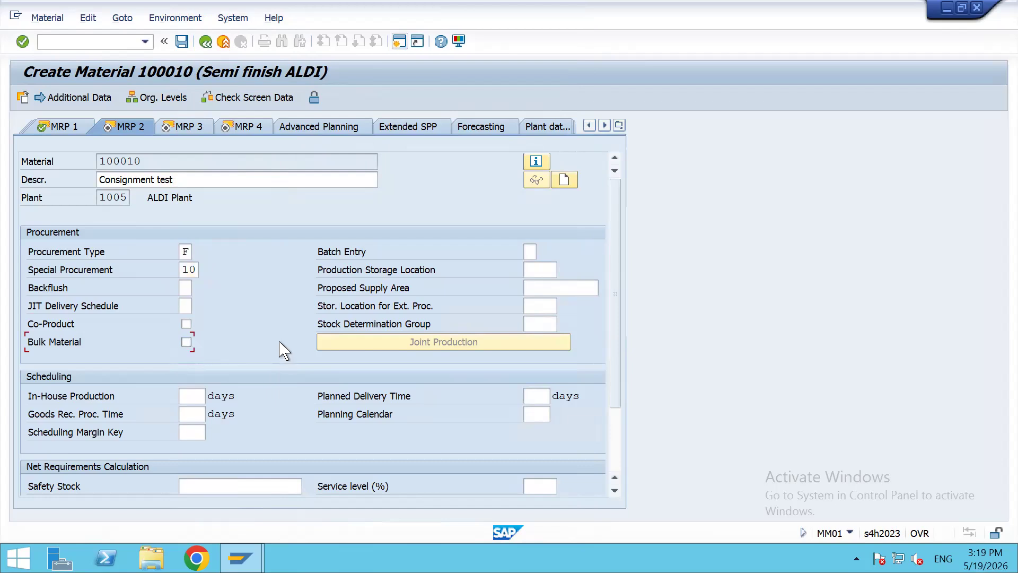
pyautogui.click(550, 325)
pyautogui.click(562, 324)
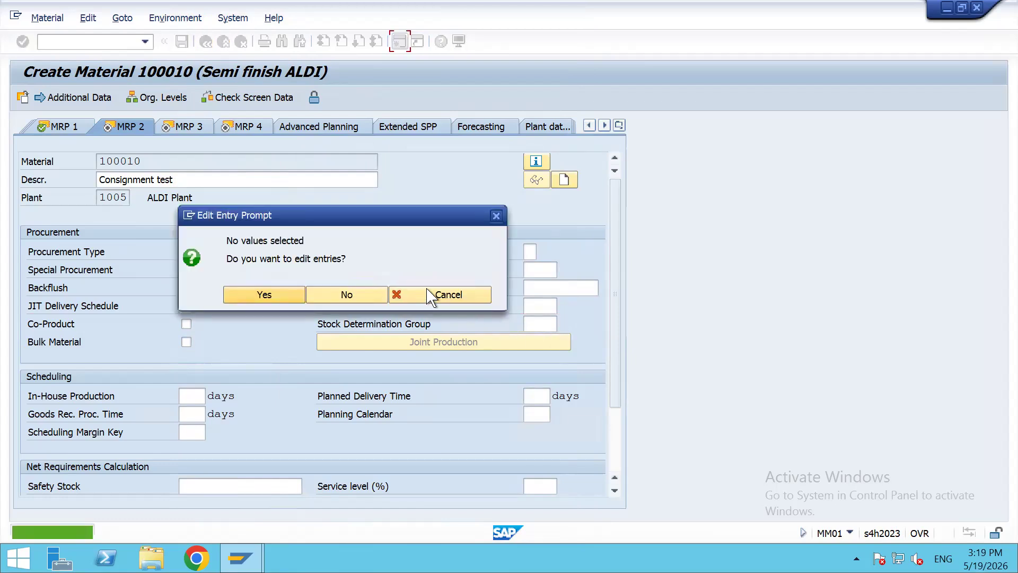
pyautogui.click(424, 297)
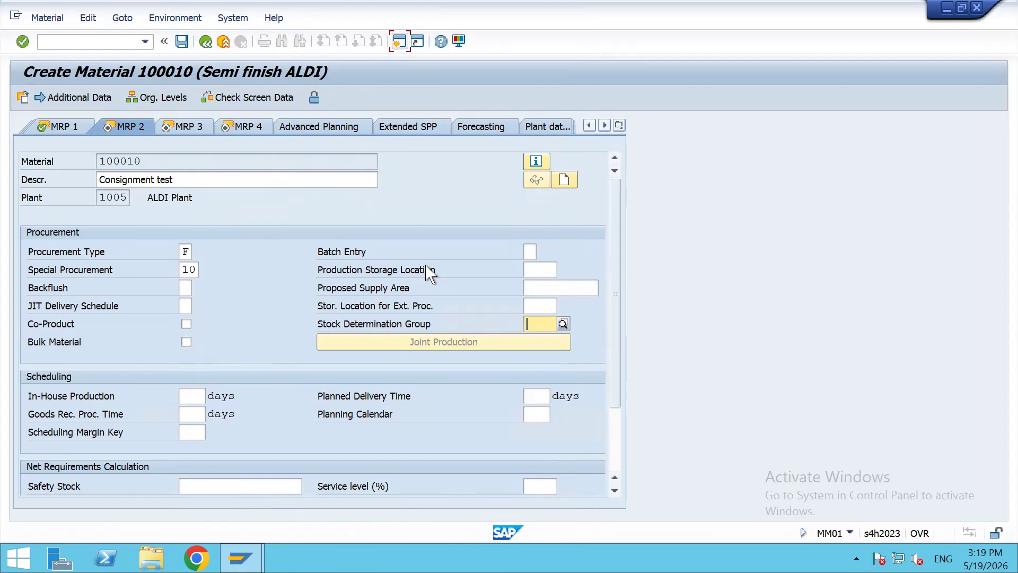
# Set the material's storage location for external procurement to 1002 (Semi finished)
pyautogui.click(537, 307)
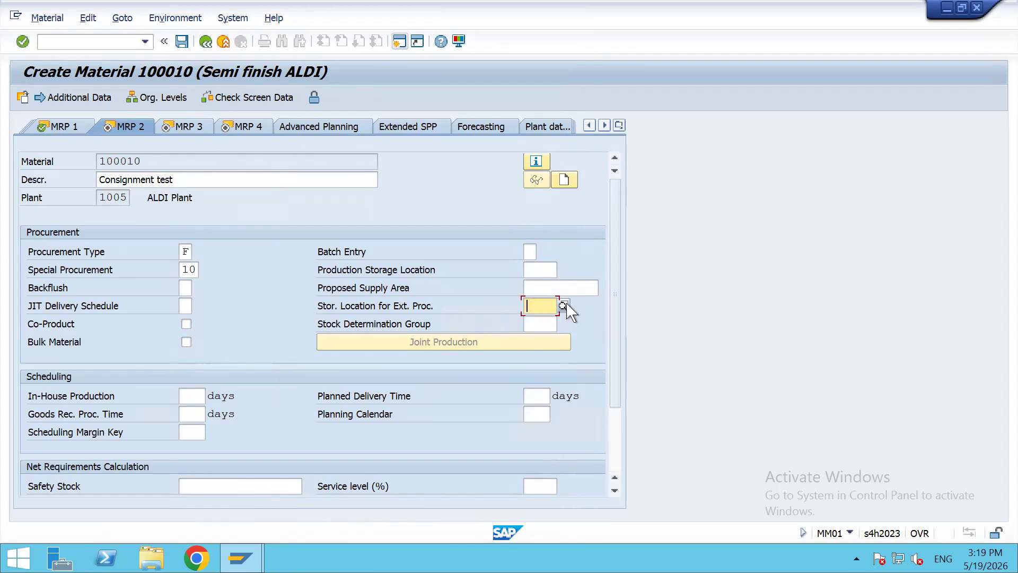
pyautogui.click(563, 306)
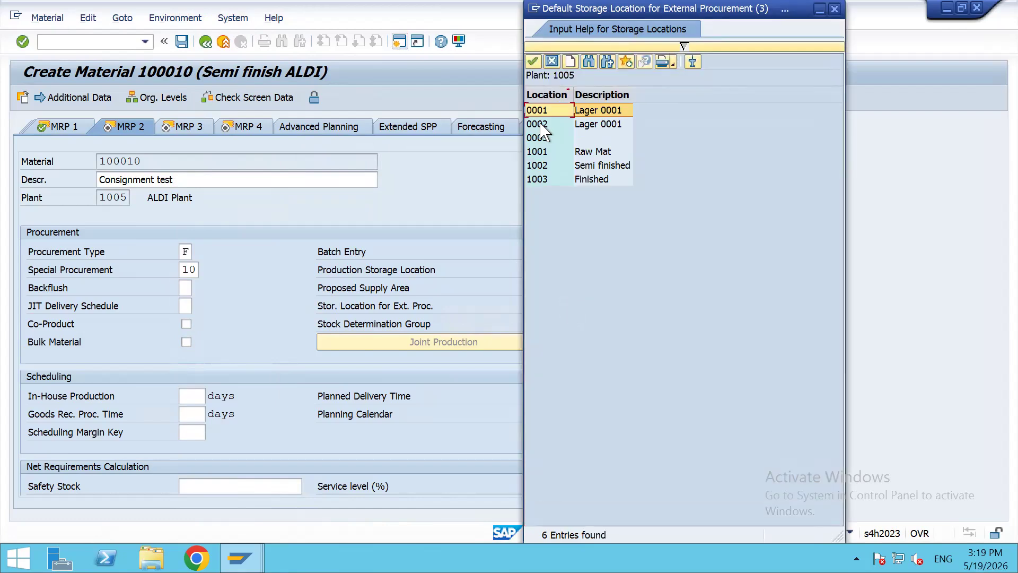
pyautogui.doubleClick(537, 165)
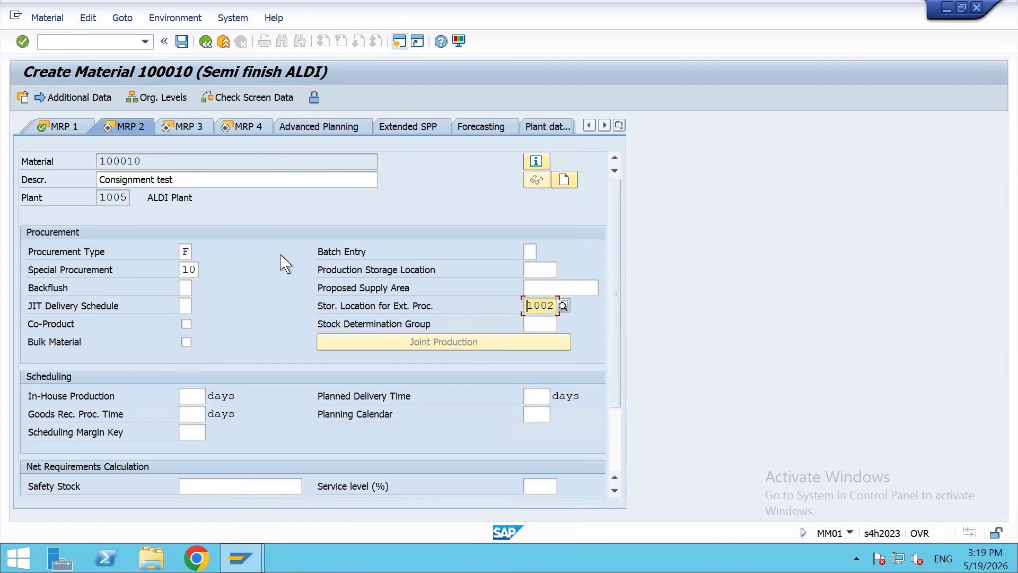
# Set the planned delivery time in the material's scheduling data to 10 days and activate the safety stock field
pyautogui.scroll(-2, 285, 264)
pyautogui.click(536, 178)
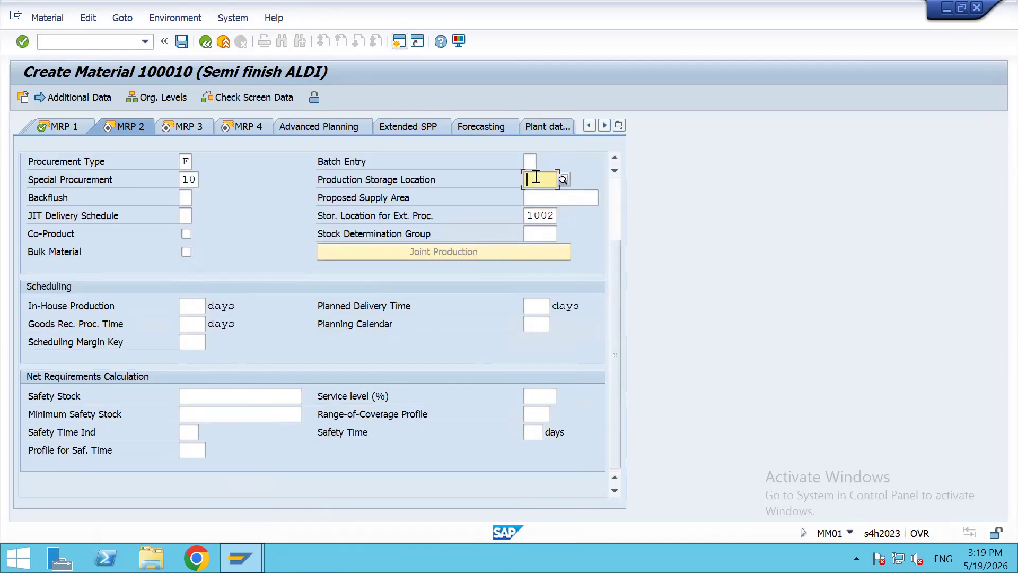
pyautogui.scroll(2, 562, 178)
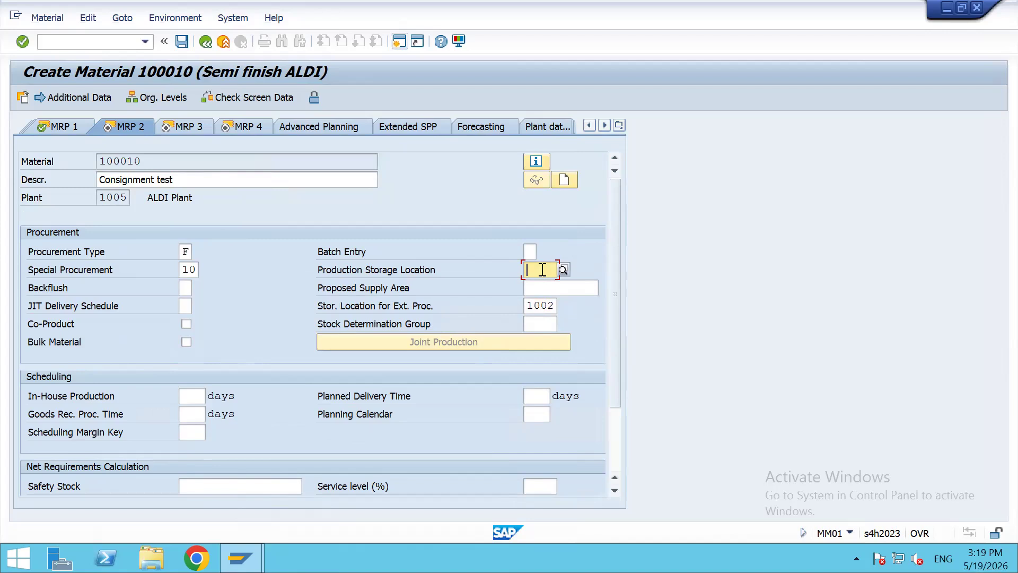
pyautogui.scroll(-2, 543, 270)
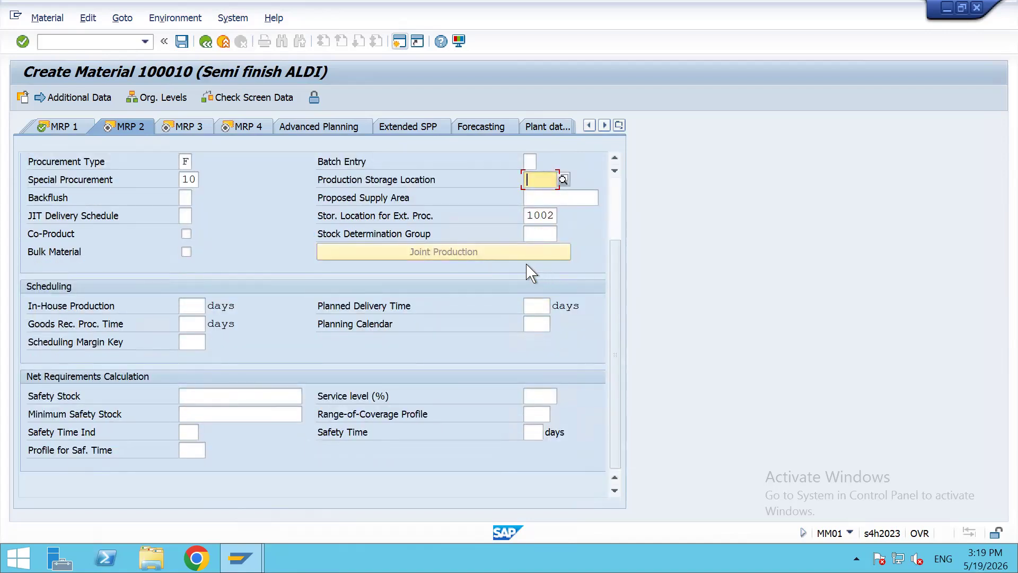
pyautogui.click(193, 304)
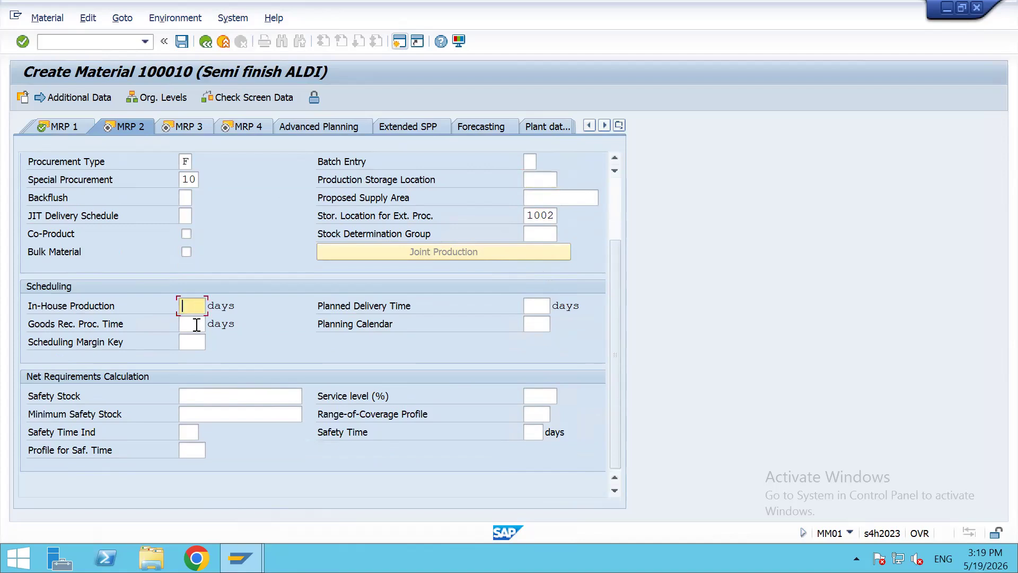
pyautogui.click(196, 324)
pyautogui.click(193, 341)
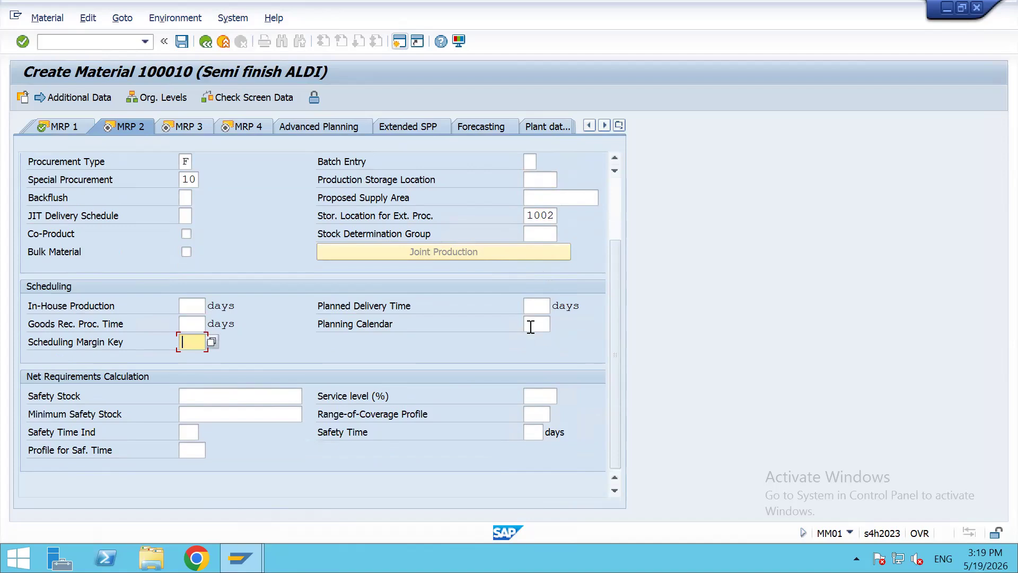
pyautogui.click(540, 306)
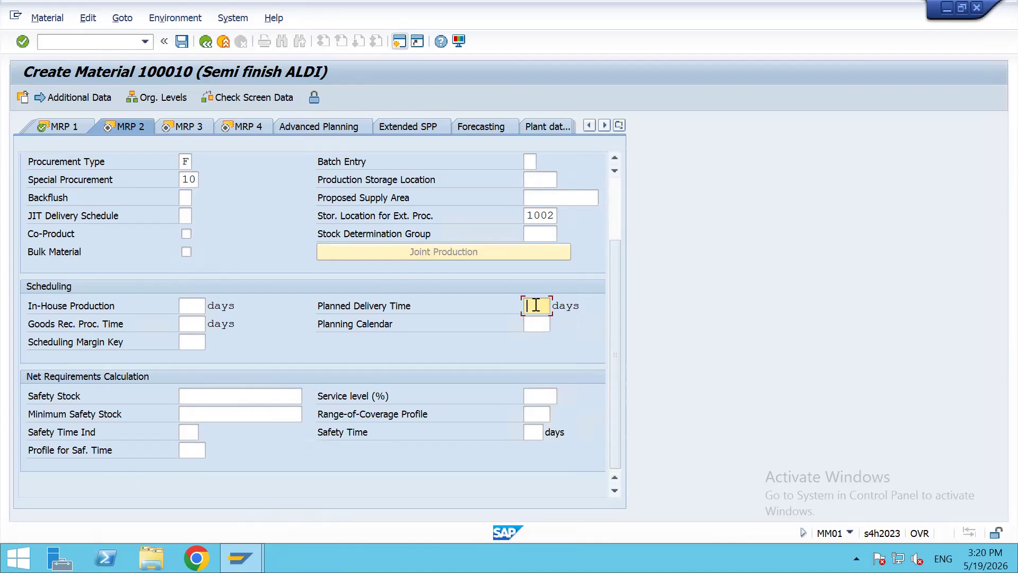
pyautogui.write('10')
pyautogui.click(244, 393)
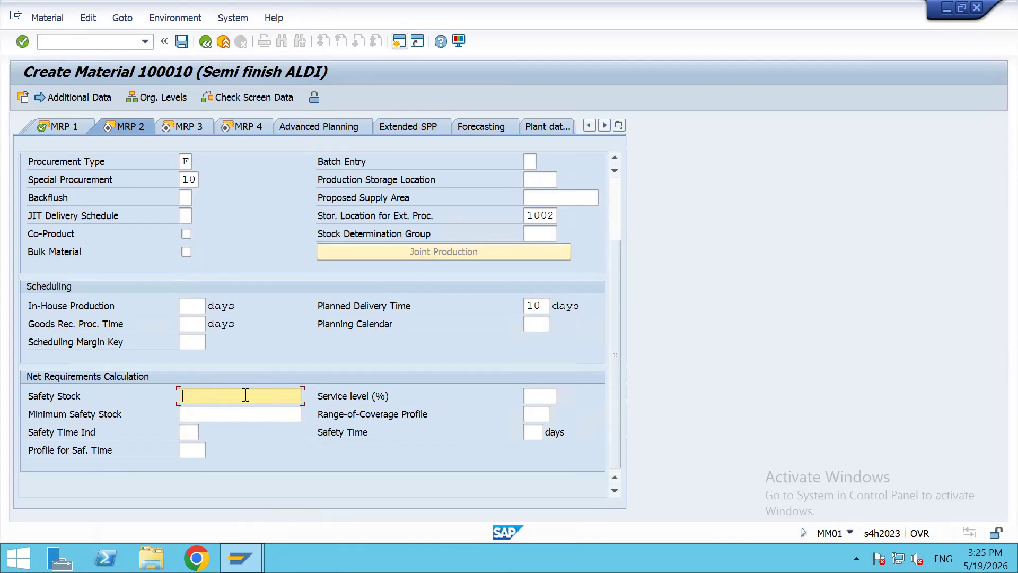
# Review the available range-of-coverage profiles in the net requirements data without choosing one
pyautogui.click(537, 415)
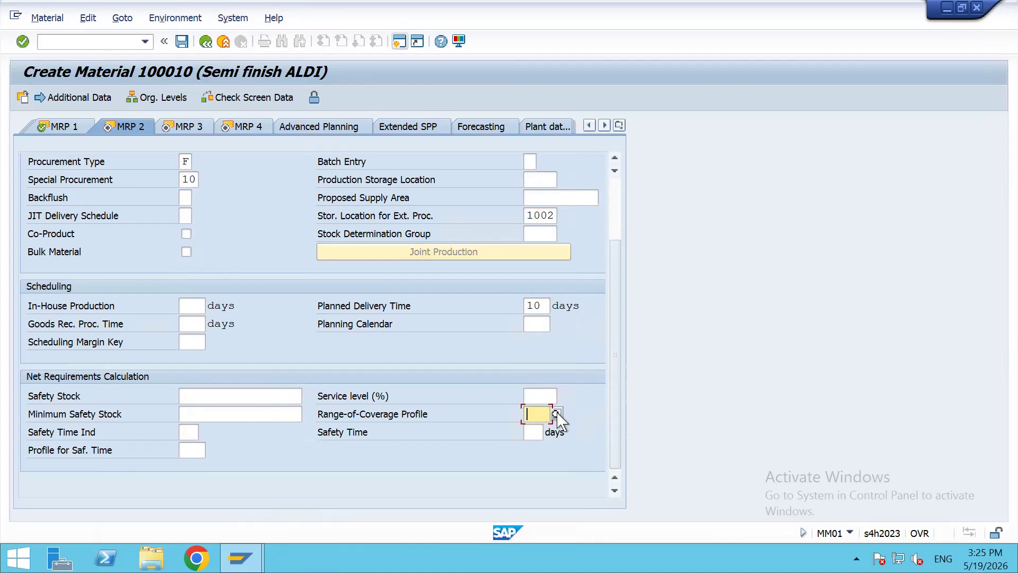
pyautogui.click(556, 414)
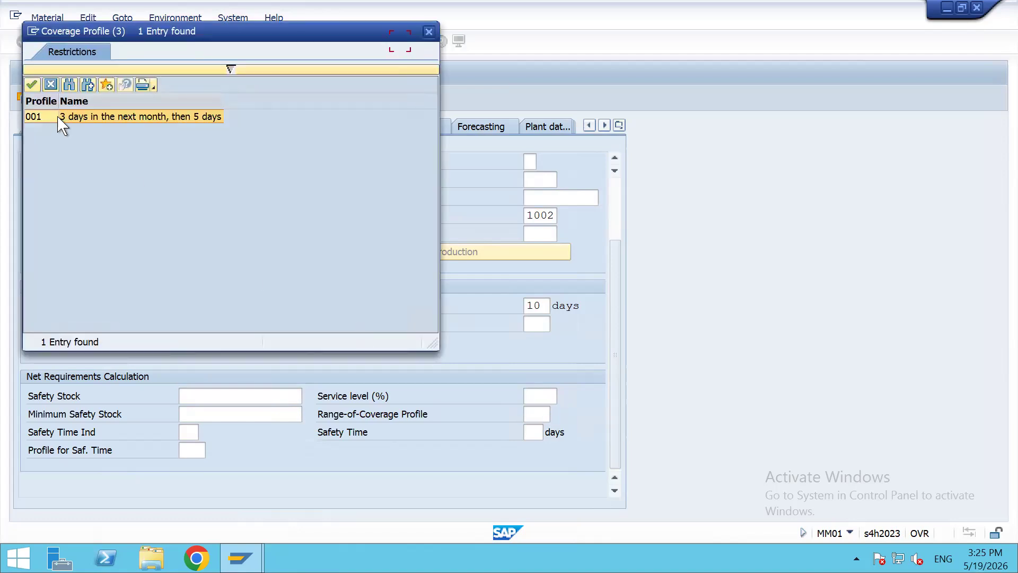
pyautogui.click(67, 120)
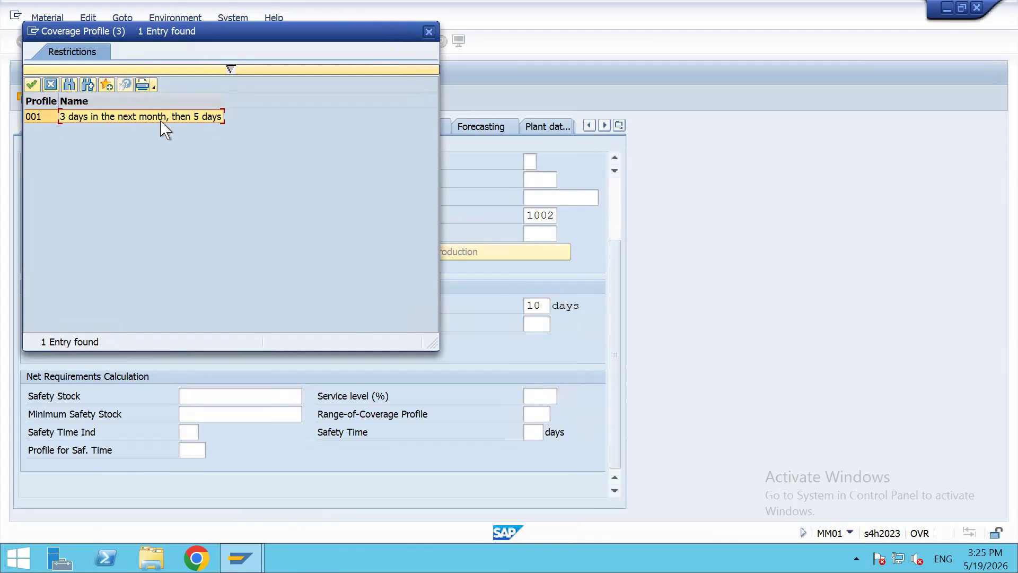
pyautogui.click(51, 85)
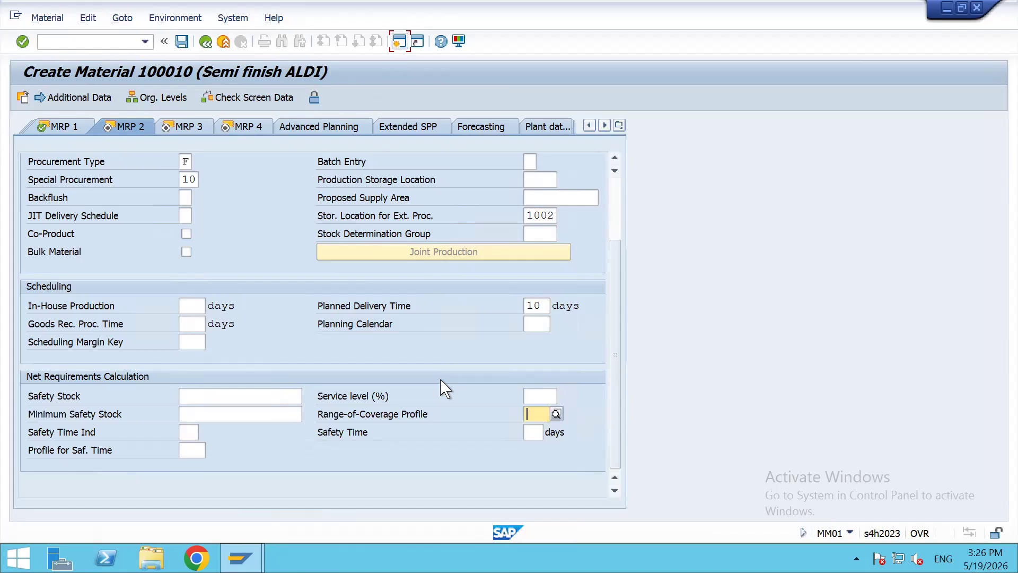
# Continue to the material's MRP 3 data and set its availability check to KP (No check)
pyautogui.press('Return')
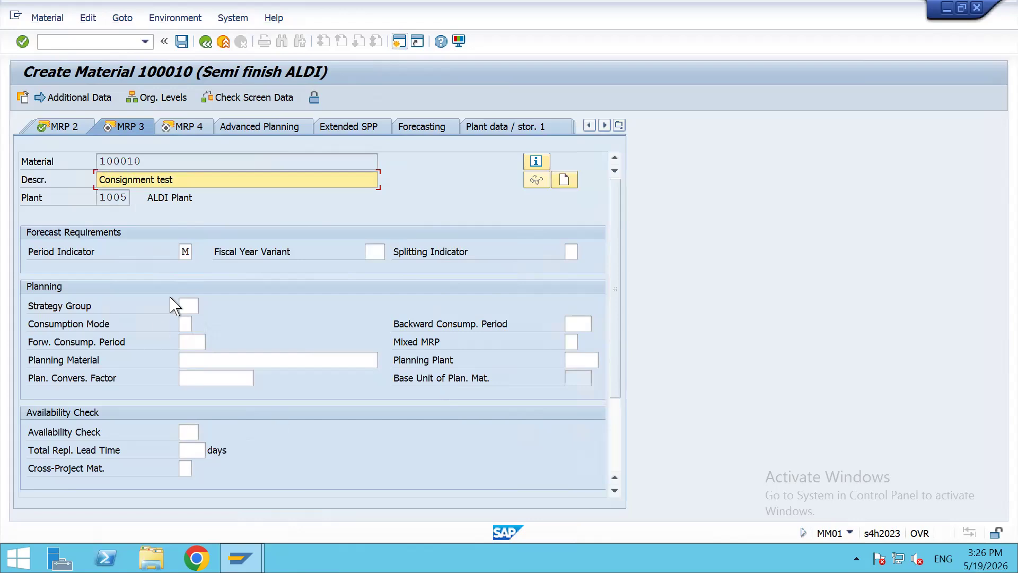
pyautogui.click(191, 431)
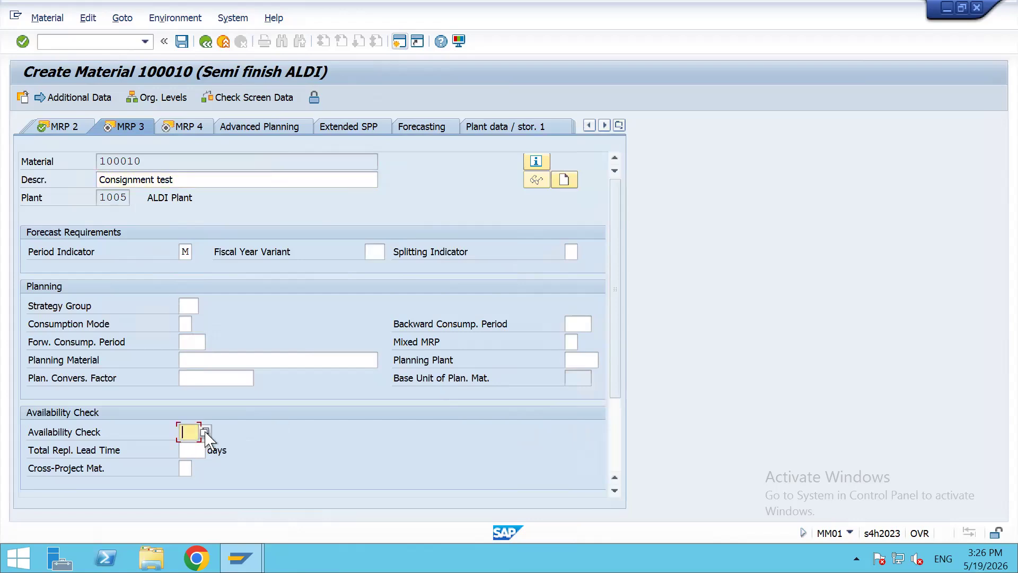
pyautogui.click(205, 431)
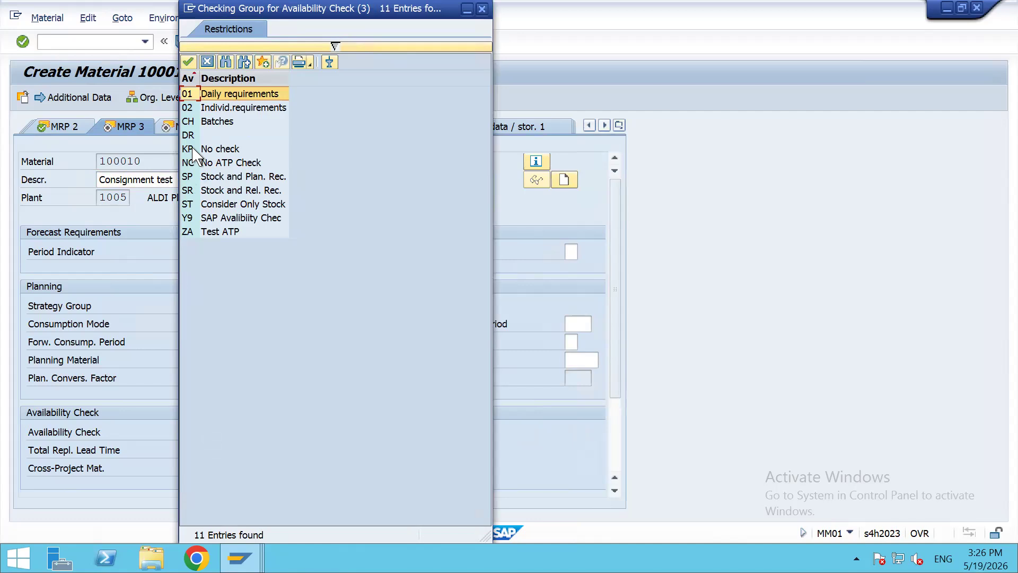
pyautogui.click(192, 149)
pyautogui.moveTo(206, 12); pyautogui.dragTo(425, 151)
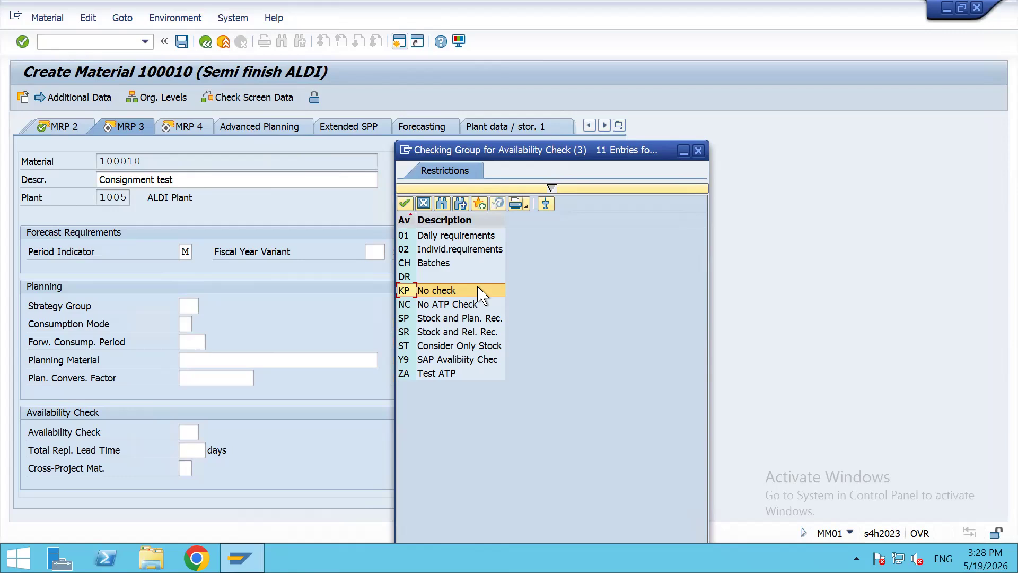
pyautogui.doubleClick(407, 291)
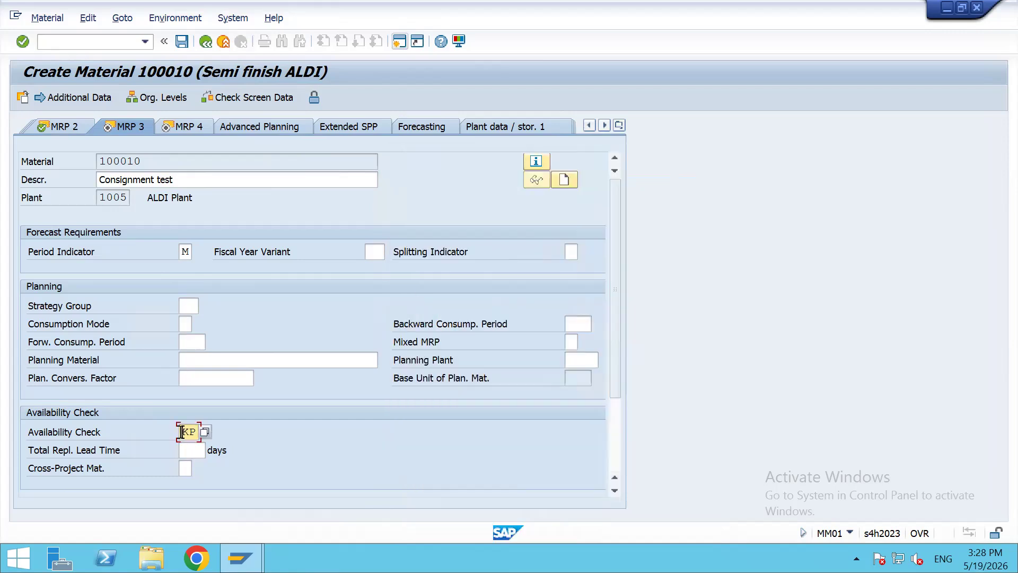
pyautogui.click(187, 448)
pyautogui.scroll(-1, 256, 312)
pyautogui.scroll(1, 274, 297)
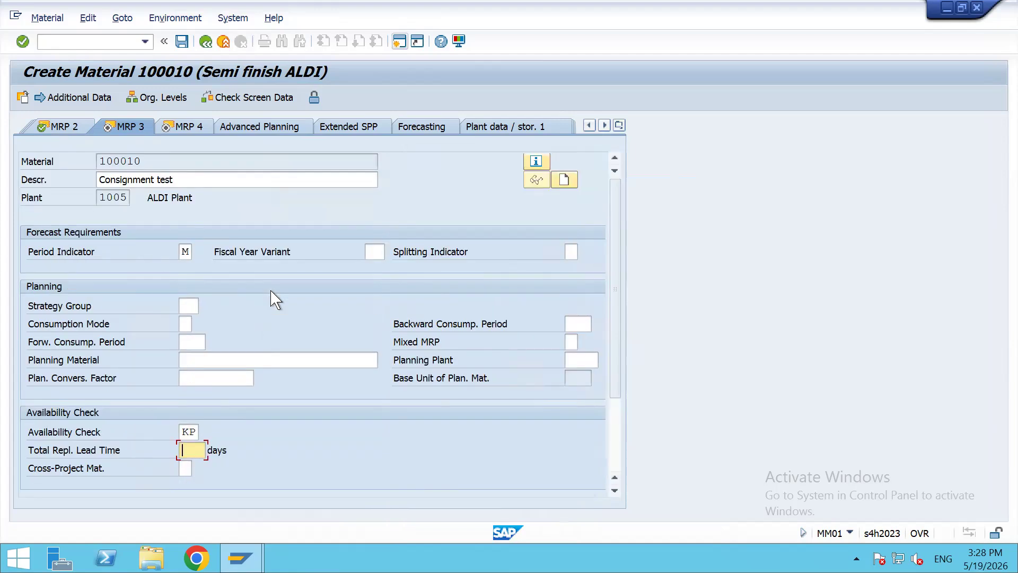
# Review the planning strategy groups, including make-to-stock and make-to-order production, without assigning one
pyautogui.click(193, 303)
pyautogui.click(206, 304)
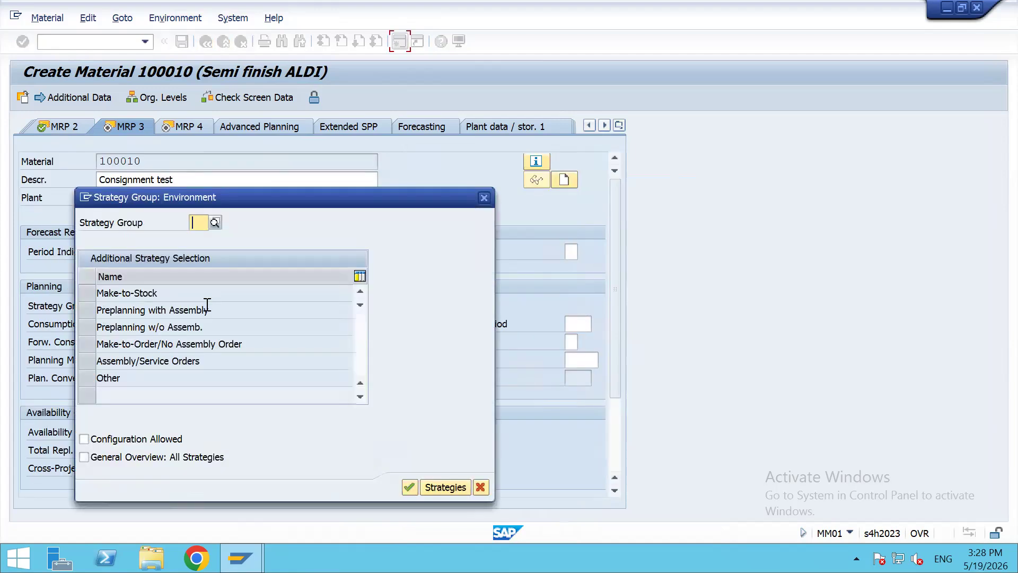
pyautogui.click(214, 222)
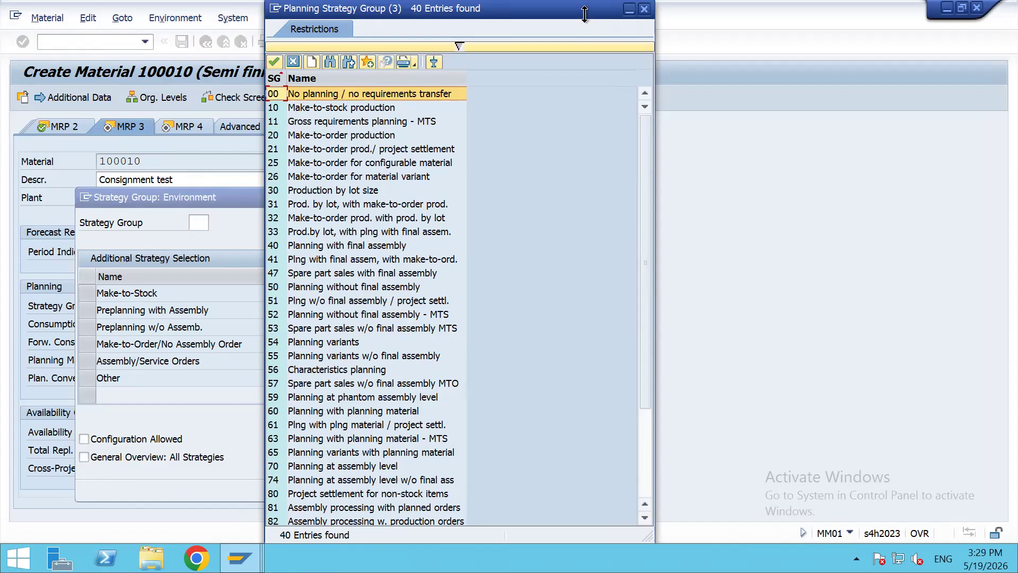
pyautogui.moveTo(590, 9); pyautogui.dragTo(554, 152)
pyautogui.click(304, 254)
pyautogui.click(296, 283)
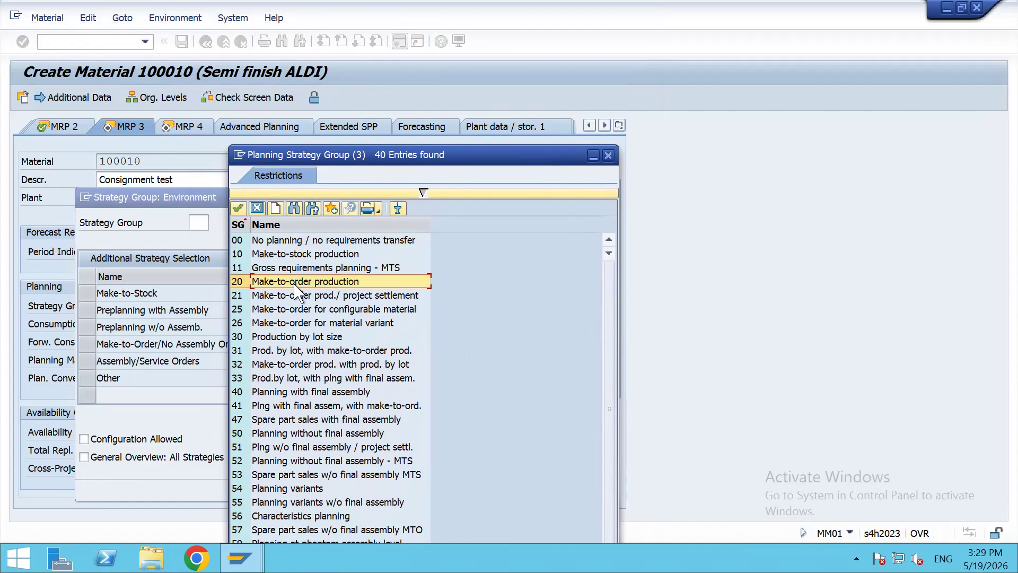
pyautogui.click(257, 208)
pyautogui.click(483, 199)
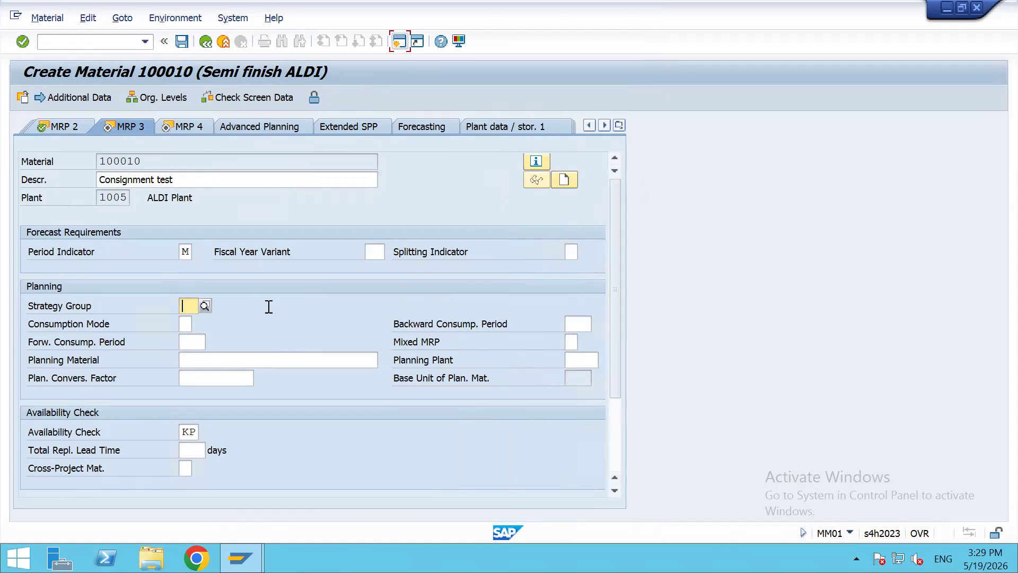
# Continue past the MRP 4 data and save material 100010
pyautogui.press('Return')
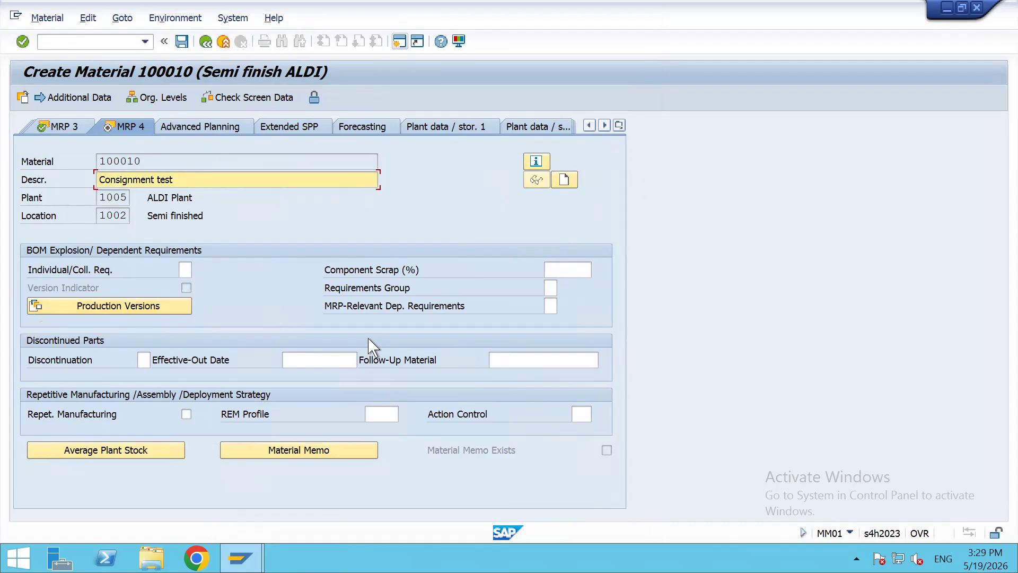
pyautogui.press('Return')
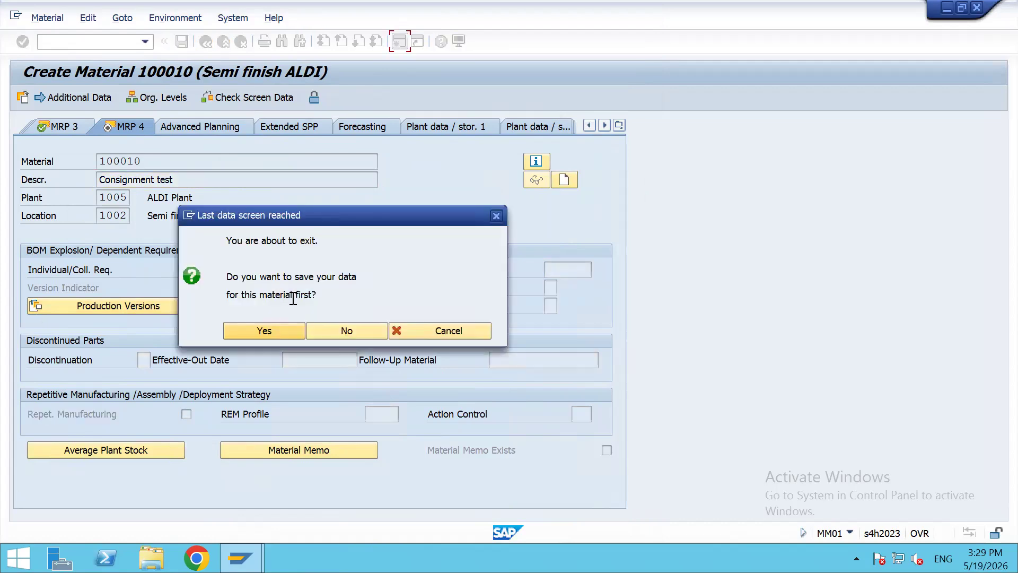
pyautogui.press('Return')
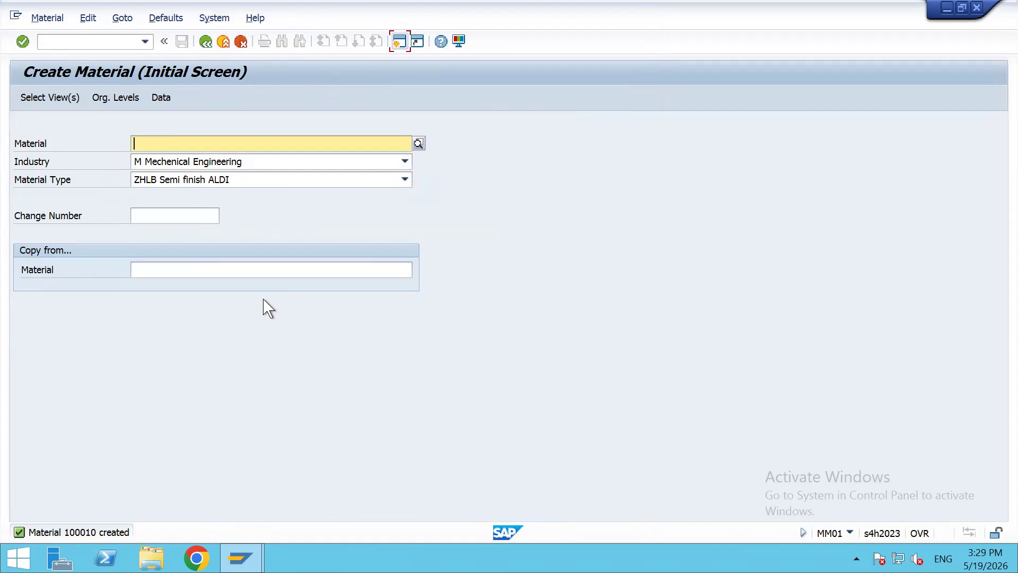
# Enter material 100010 again on the material creation initial screen
pyautogui.hotkey('alt', 'm')
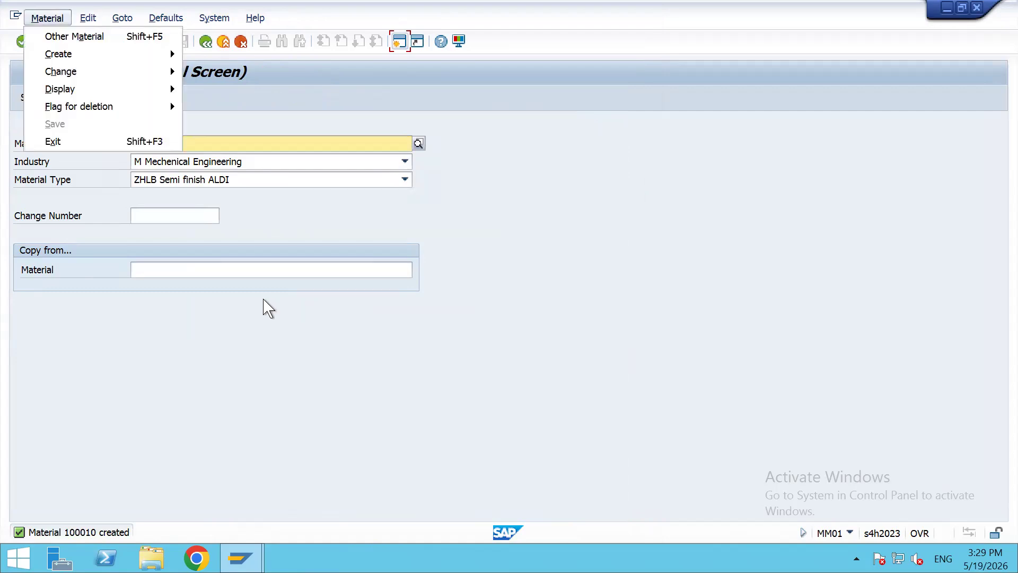
pyautogui.press('Escape')
pyautogui.click(257, 142)
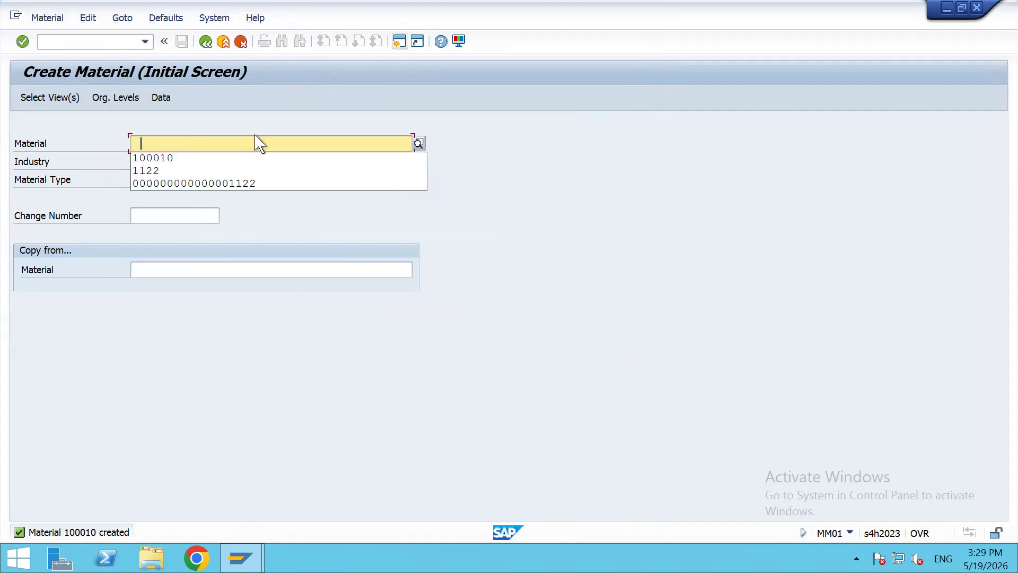
pyautogui.press('Return')
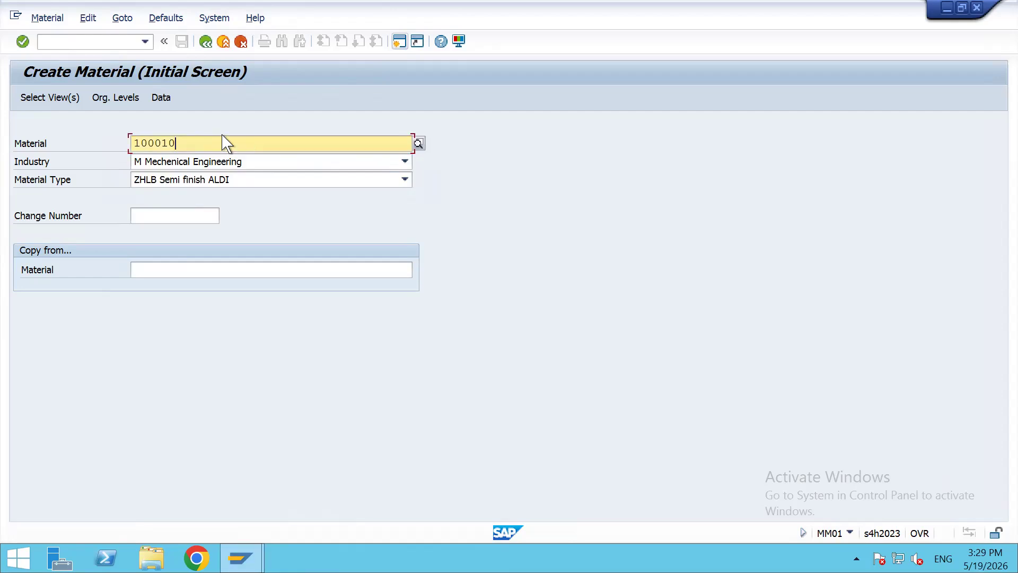
# Try to open purchase requisition creation with the code me51n directly from the material creation screen
pyautogui.click(104, 41)
pyautogui.write('/n')
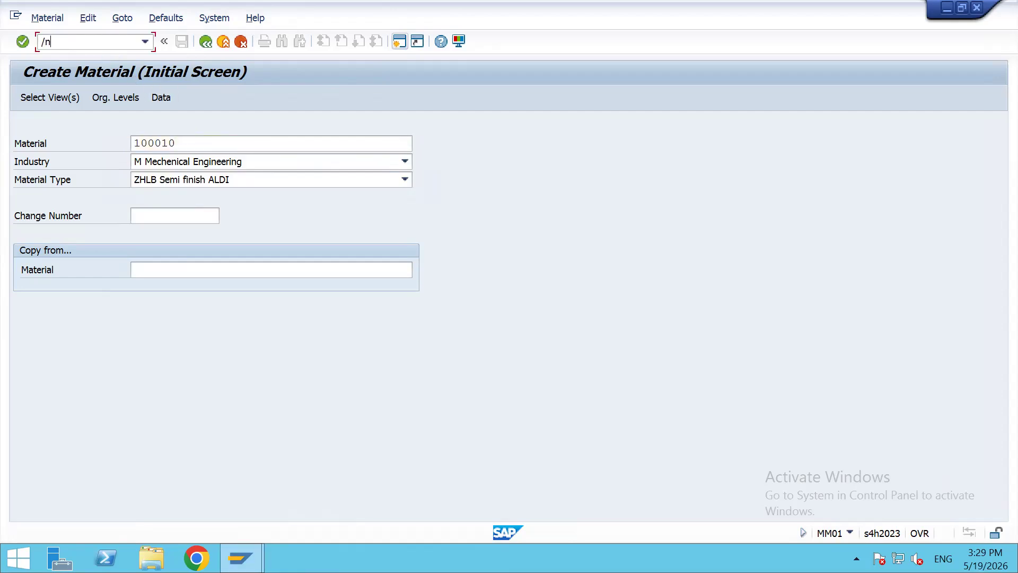
pyautogui.write('me2')
pyautogui.press('BackSpace')
pyautogui.write('521')
pyautogui.press('BackSpace')
pyautogui.press('Delete')
pyautogui.press('Delete')
pyautogui.press('Delete')
pyautogui.press('Delete')
pyautogui.press('Delete')
pyautogui.press('Delete')
pyautogui.write('me51n')
pyautogui.press('Return')
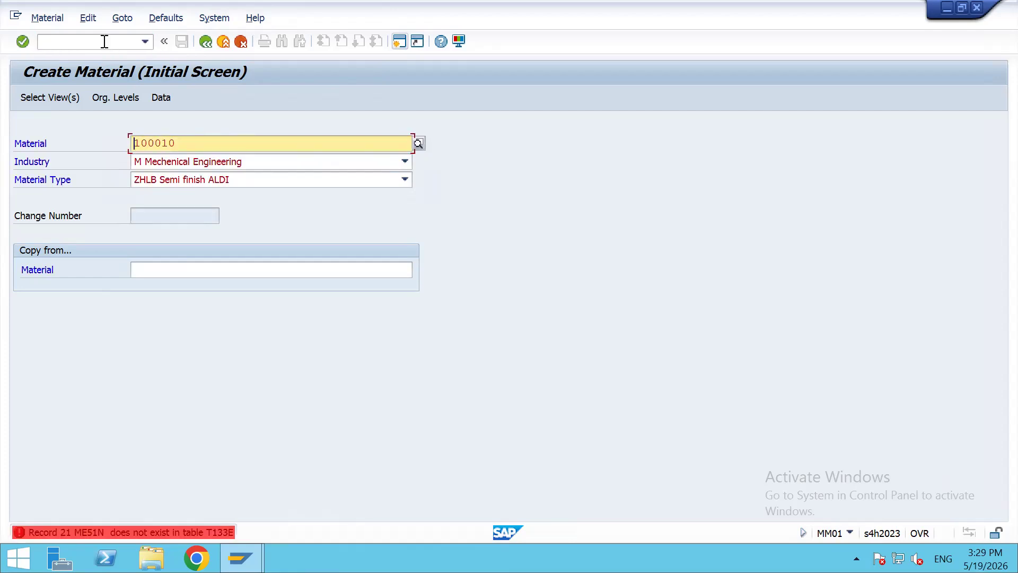
# Start creating a purchase requisition with transaction /nme51n and expand its item overview
pyautogui.click(104, 42)
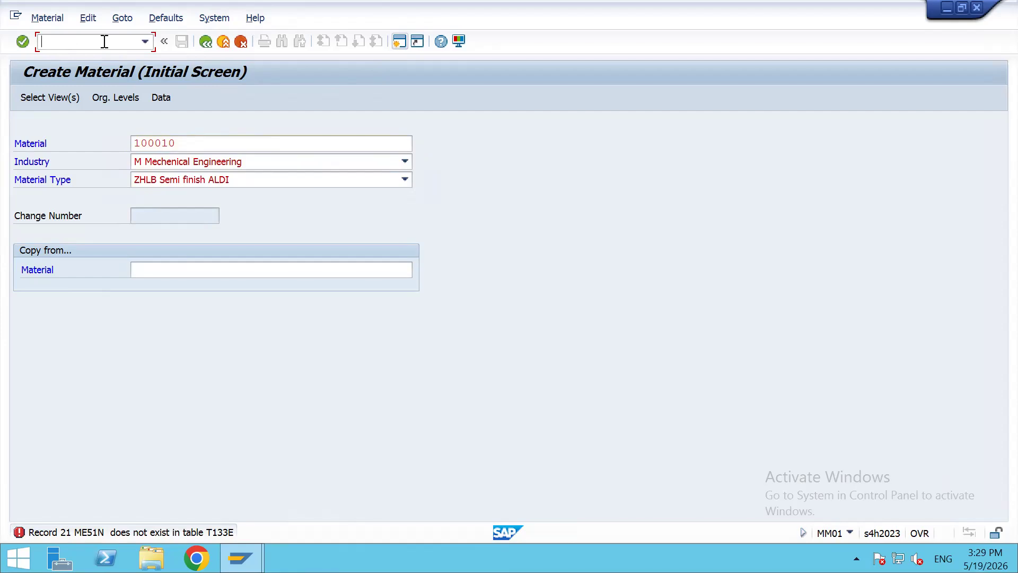
pyautogui.write('/nme51n')
pyautogui.press('Return')
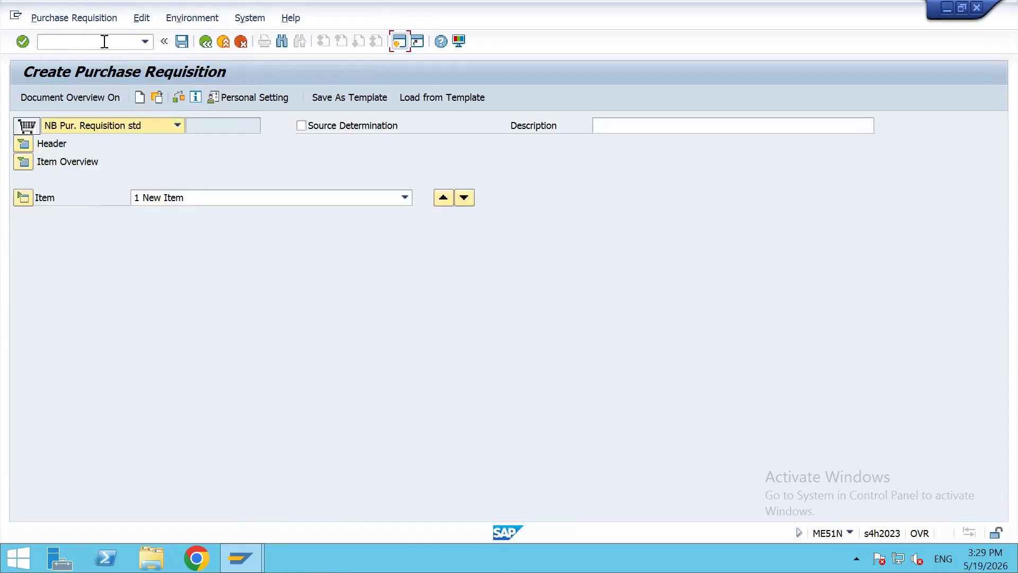
pyautogui.click(20, 162)
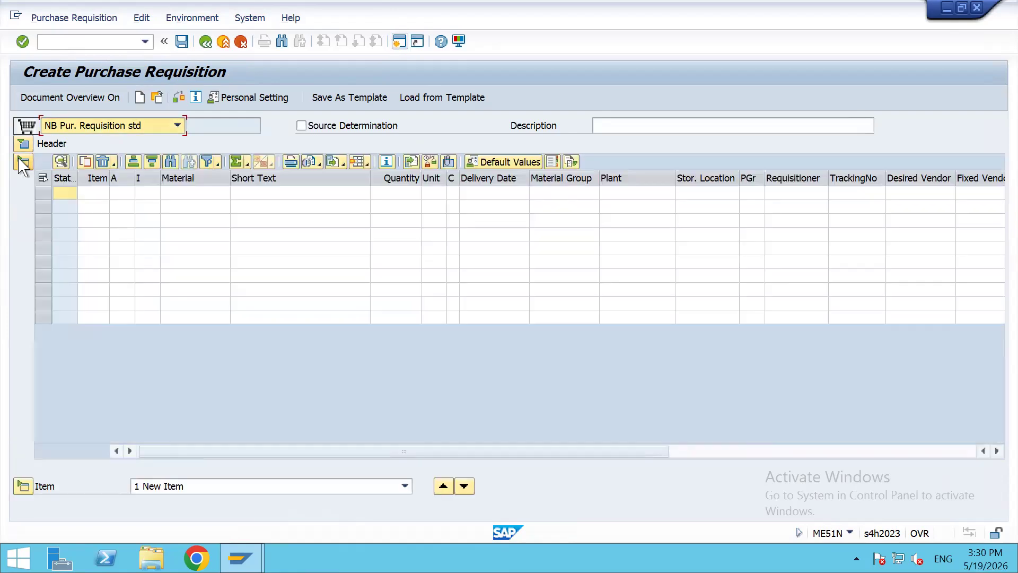
# Enter material 100010 and plant 1005 for the first requisition item
pyautogui.click(217, 195)
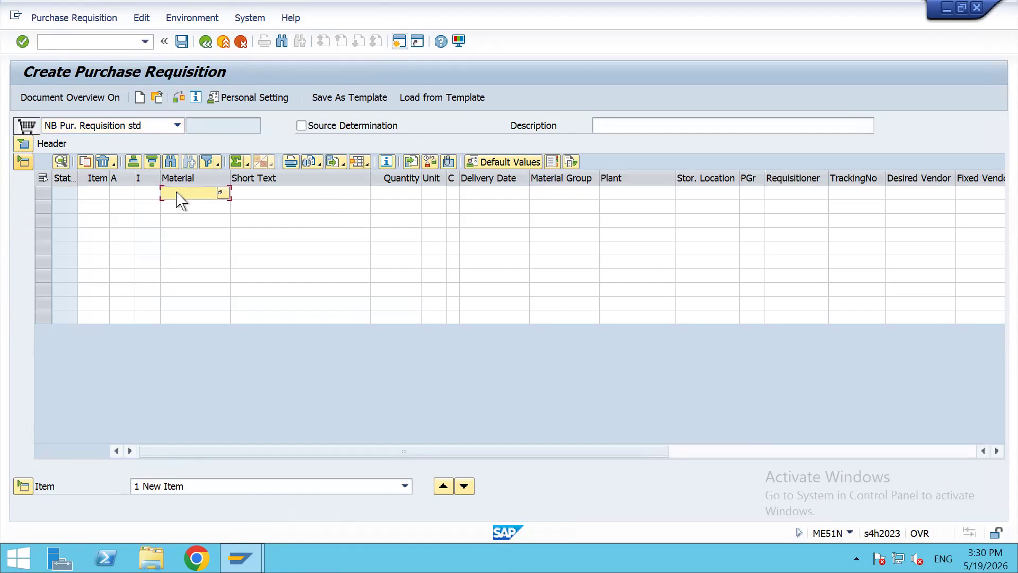
pyautogui.write('100010')
pyautogui.click(147, 194)
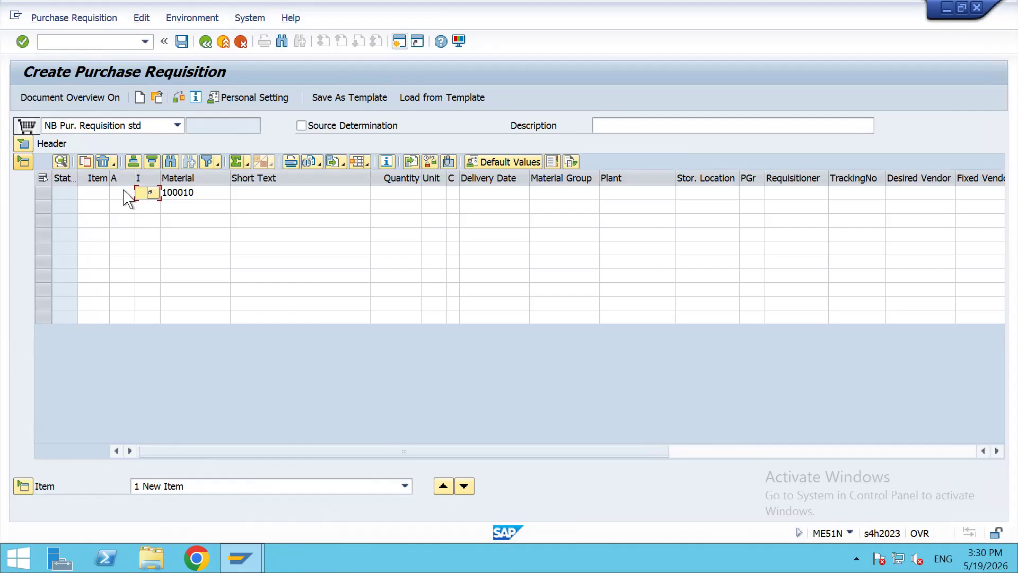
pyautogui.click(628, 197)
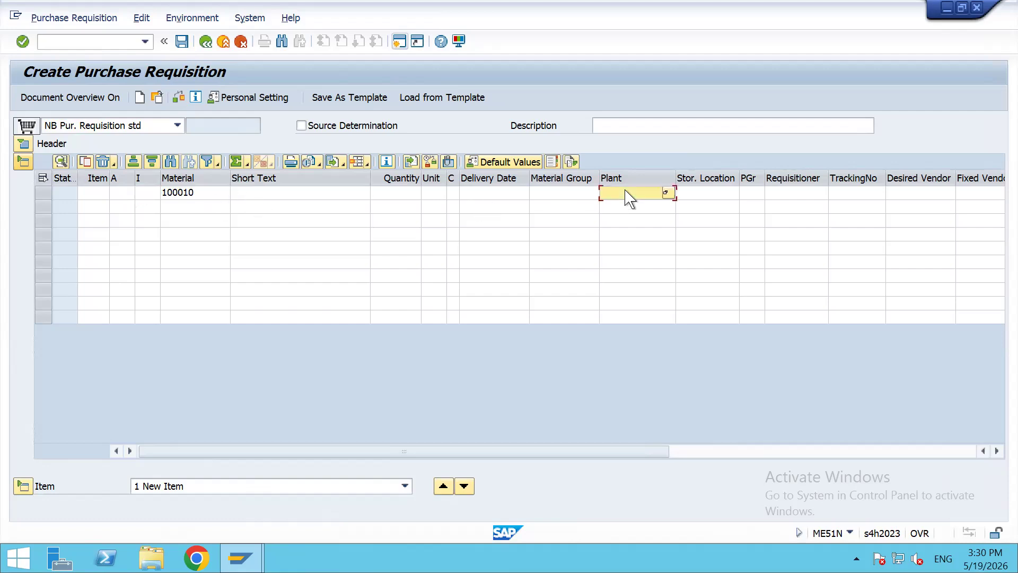
pyautogui.write('100')
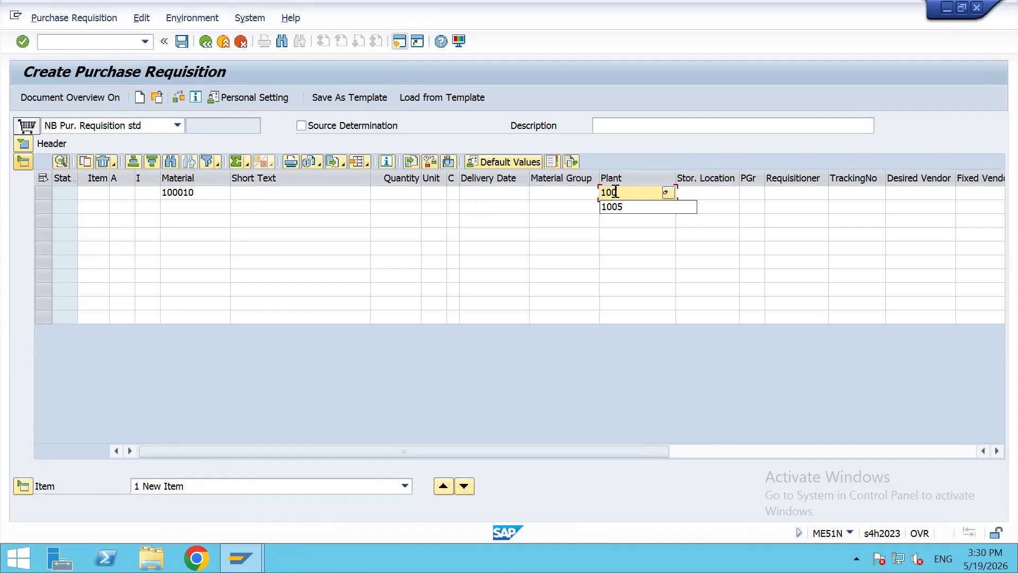
pyautogui.write('5')
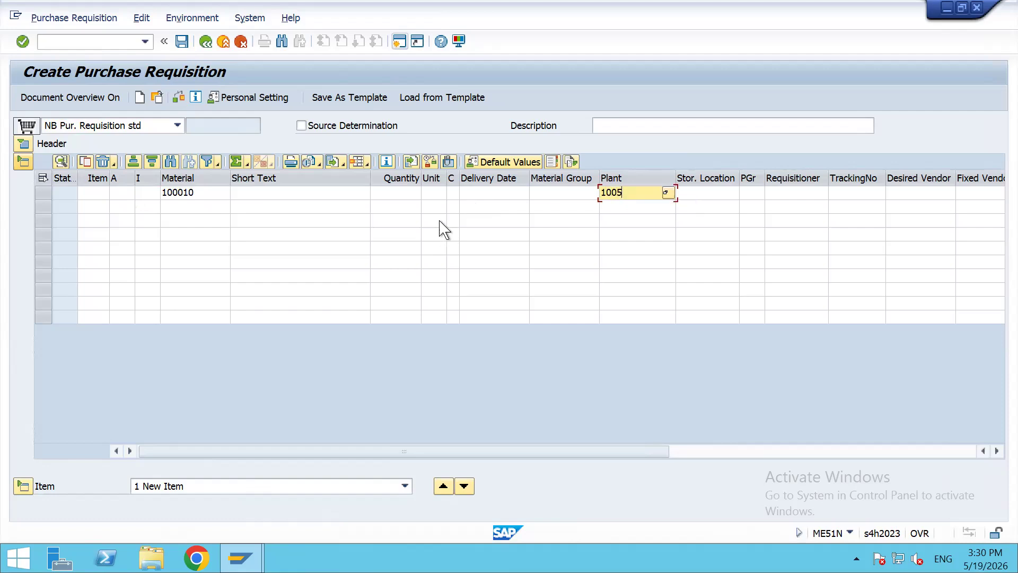
pyautogui.click(207, 195)
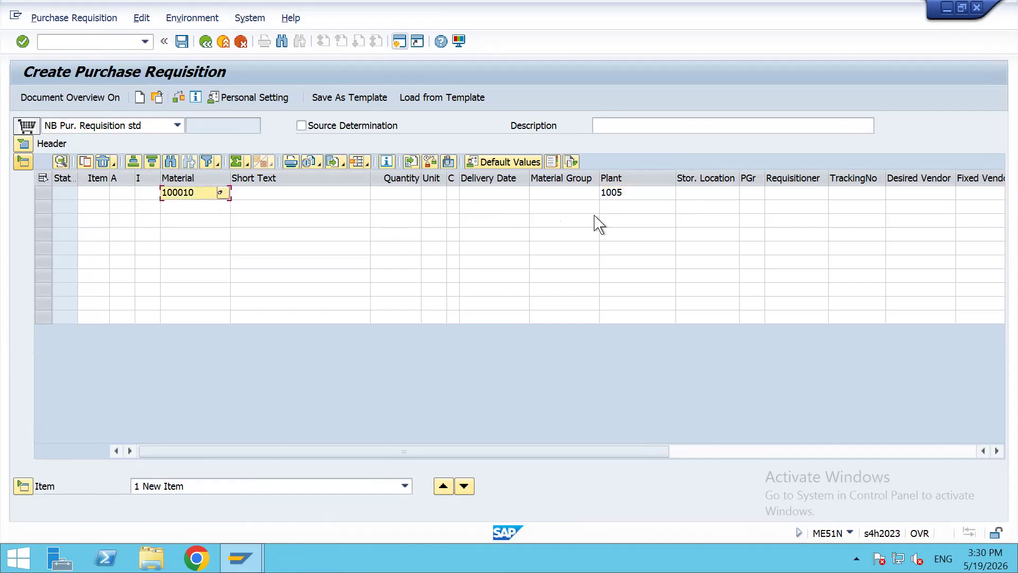
pyautogui.click(635, 195)
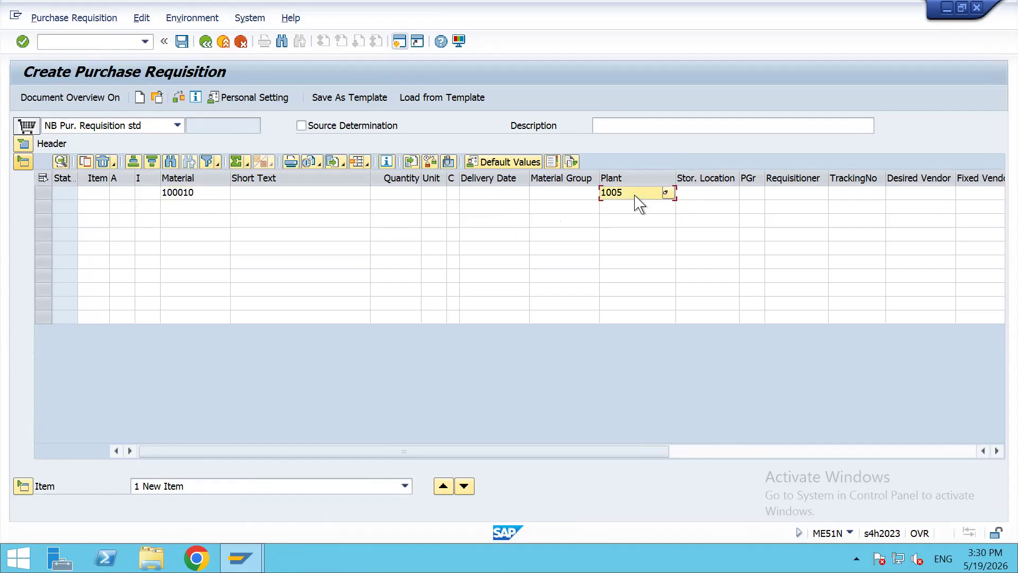
# Enter a quantity of 10 and delivery date 19.05.2026 for the requisition item, and confirm the line
pyautogui.click(402, 195)
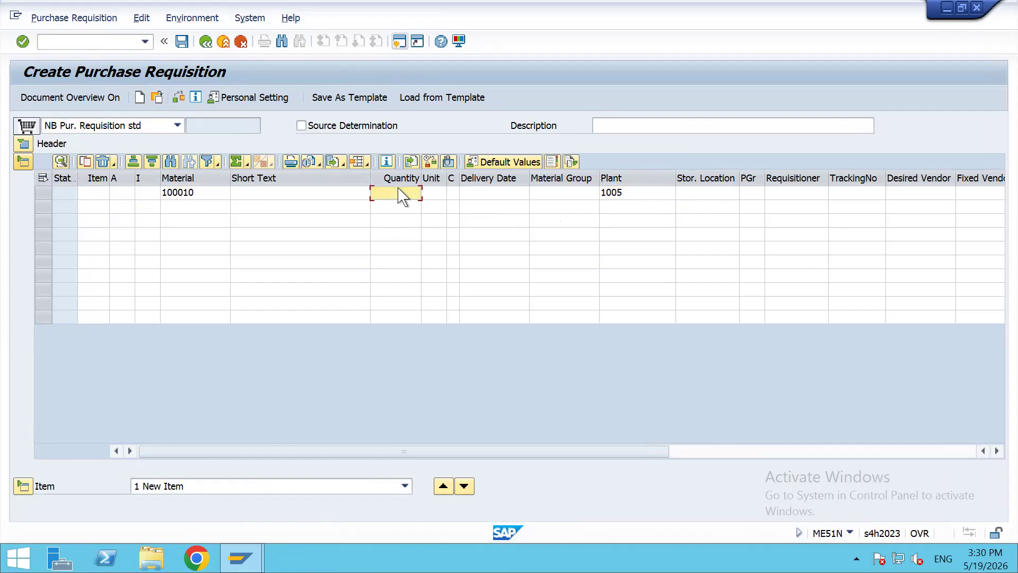
pyautogui.write('10')
pyautogui.press('Tab')
pyautogui.press('Tab')
pyautogui.press('Tab')
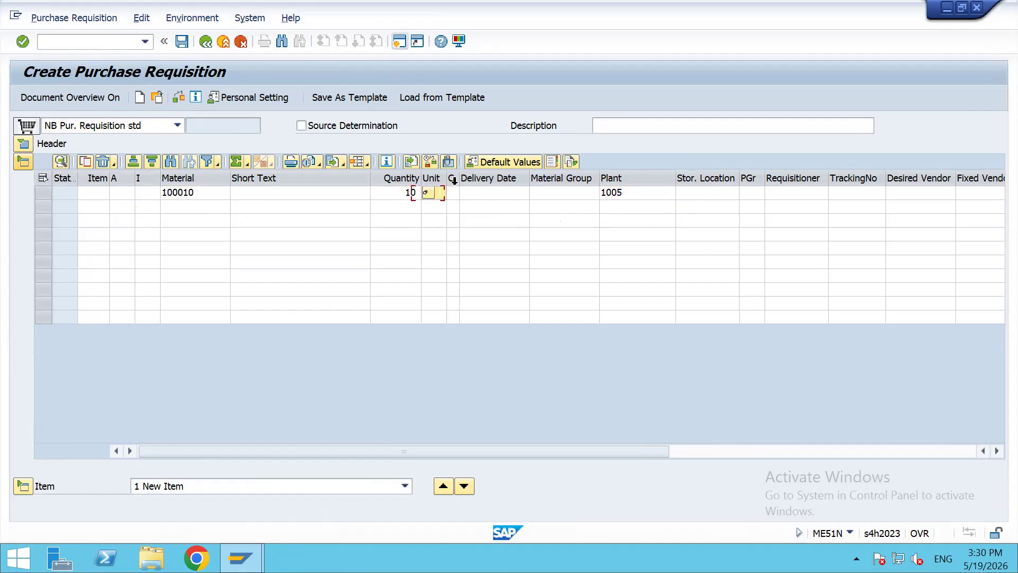
pyautogui.click(520, 194)
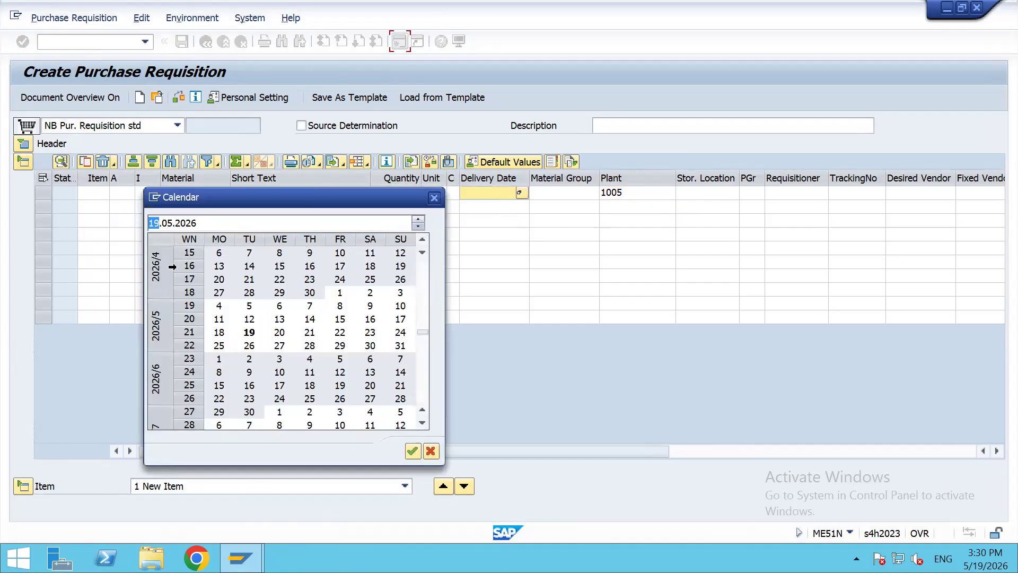
pyautogui.click(412, 449)
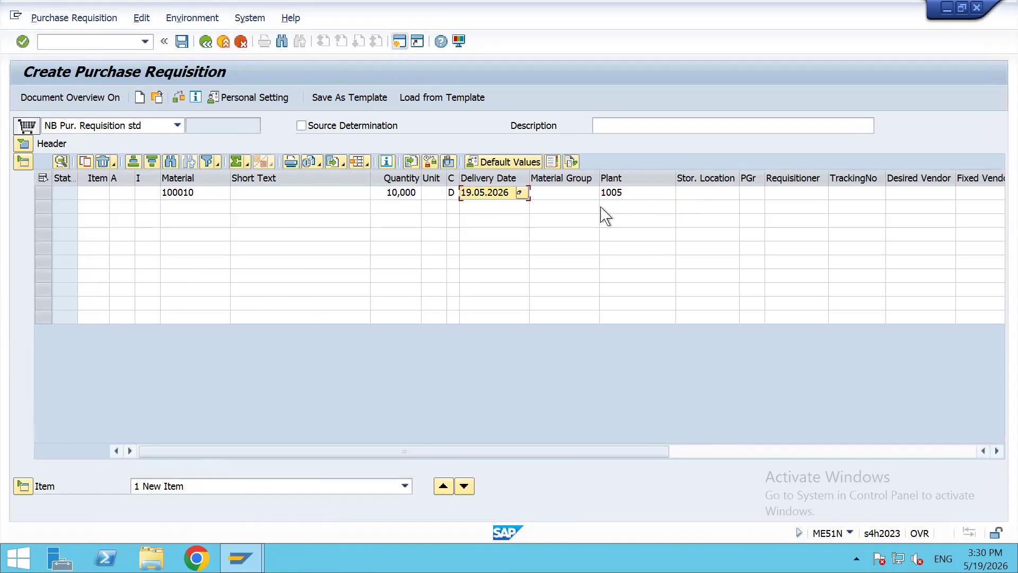
pyautogui.click(513, 197)
pyautogui.press('Return')
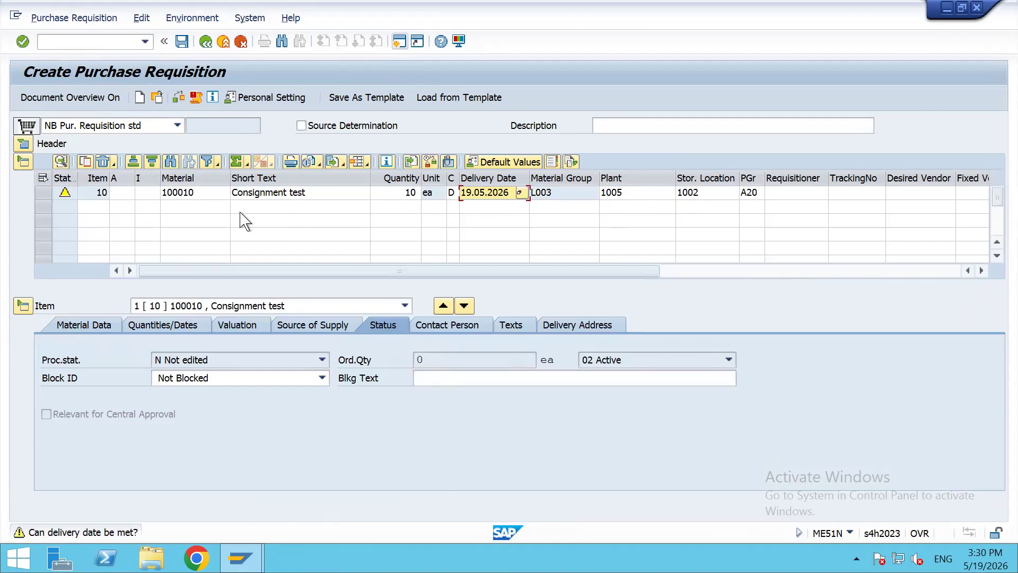
# Assign item category K (Consignment) to the requisition item and save the purchase requisition
pyautogui.click(143, 193)
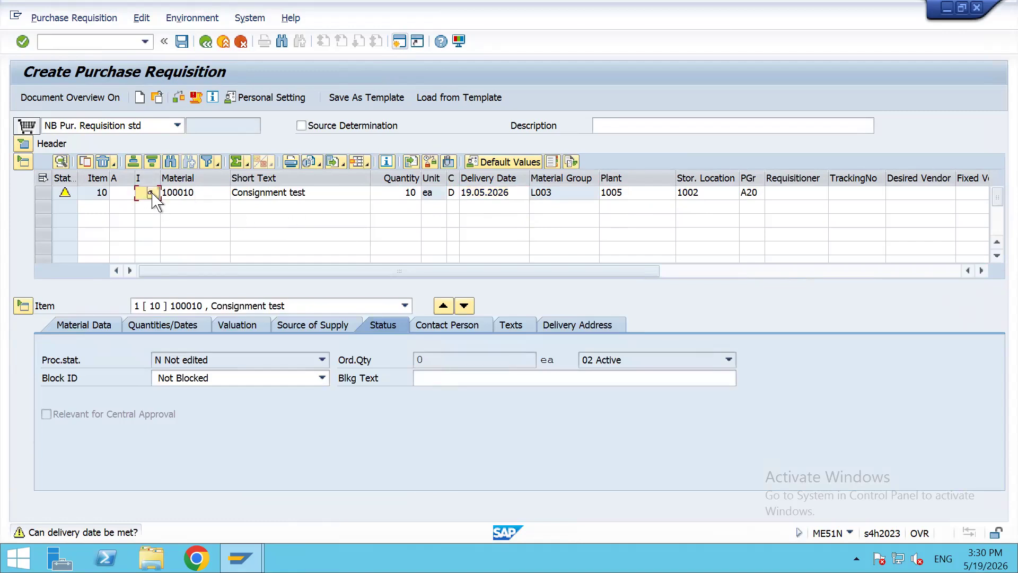
pyautogui.click(150, 192)
pyautogui.click(58, 130)
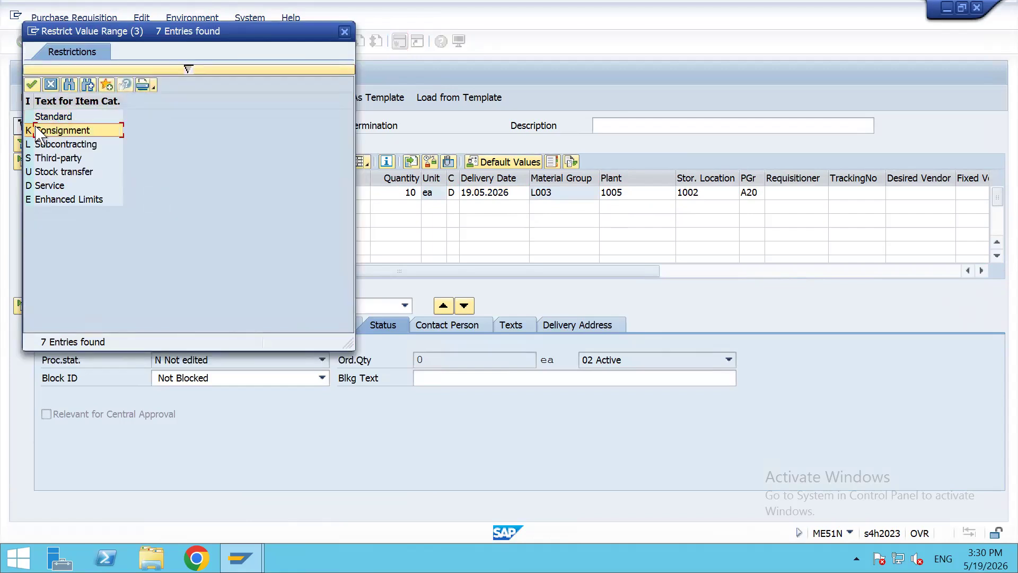
pyautogui.click(32, 85)
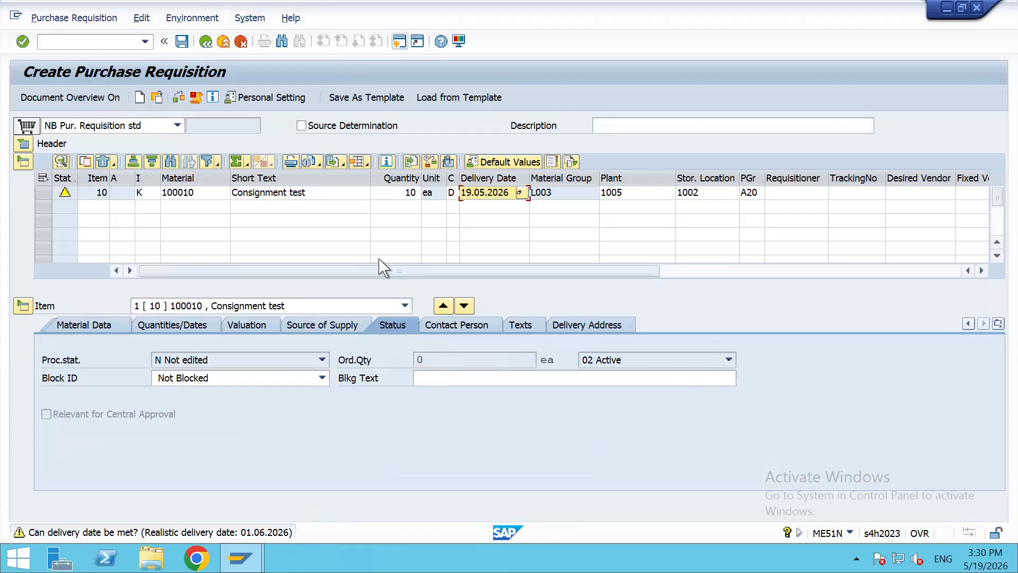
pyautogui.press('Return')
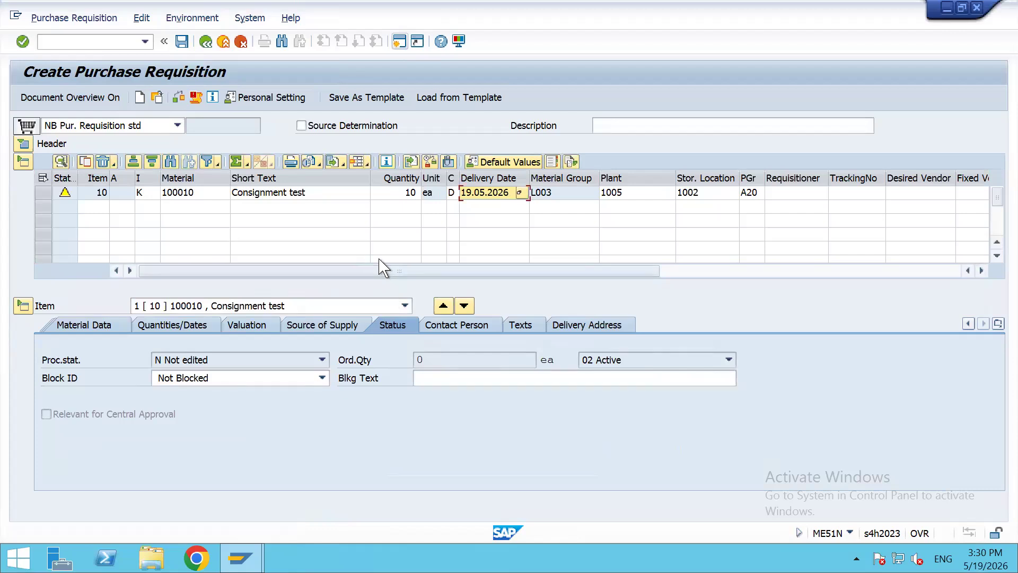
pyautogui.hotkey('ctrl', 's')
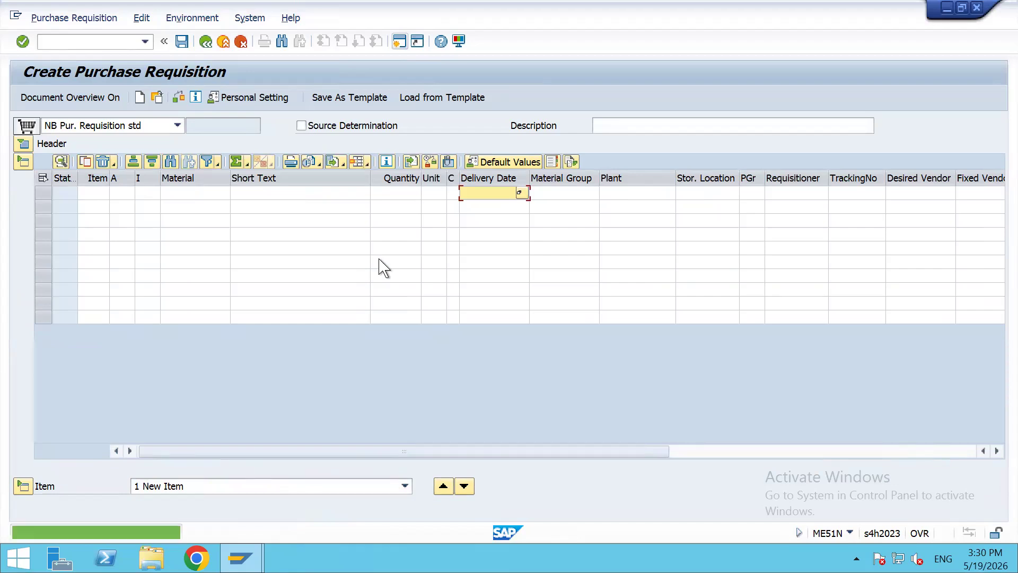
# Open the purchase requisition just saved in display mode through the other-document selection
pyautogui.press('F10')
pyautogui.press('Down')
pyautogui.press('Return')
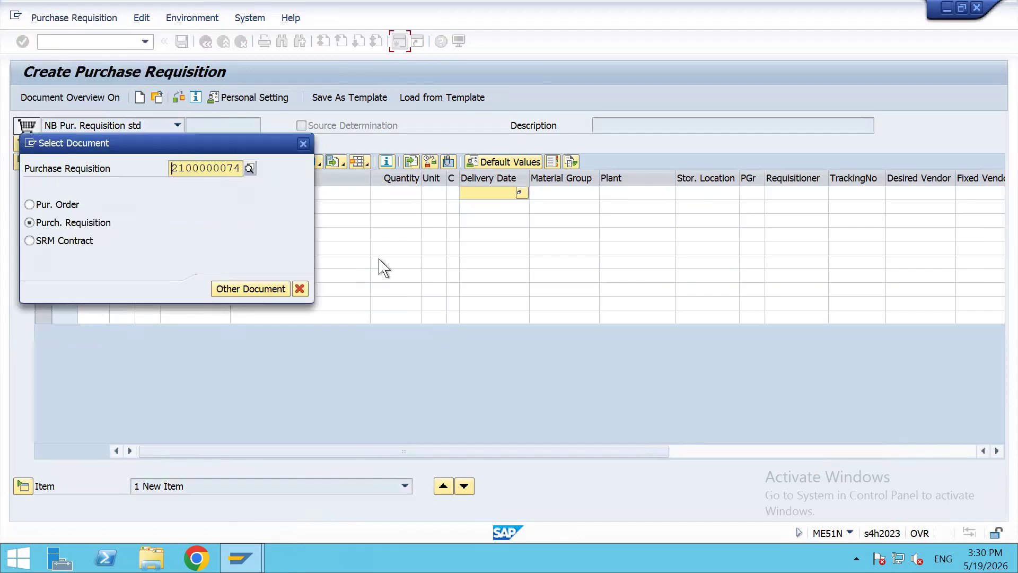
pyautogui.press('Return')
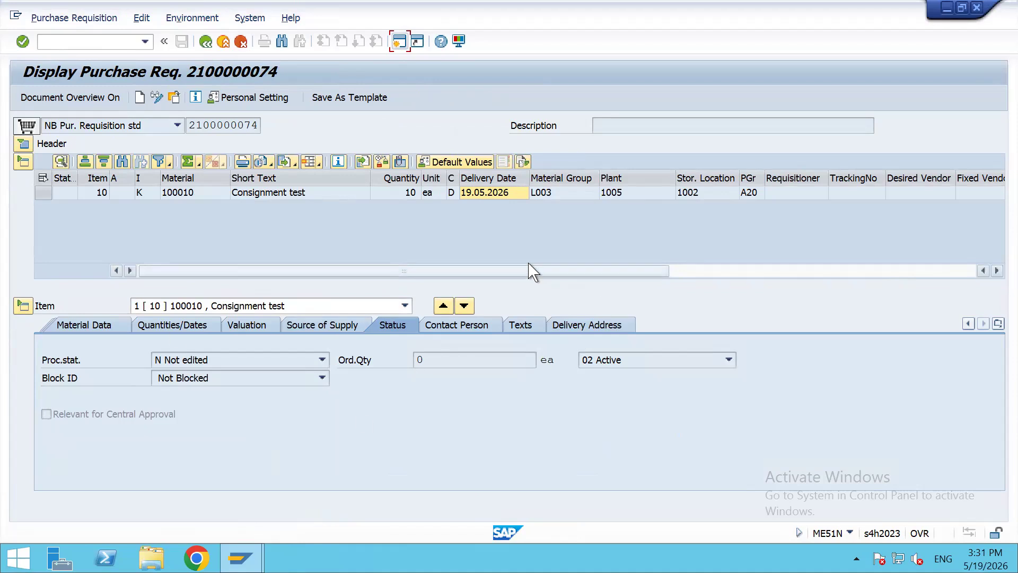
# Start creating a purchasing info record with transaction me11 in a new session, using the suggested supplier and material 100010
pyautogui.click(402, 272)
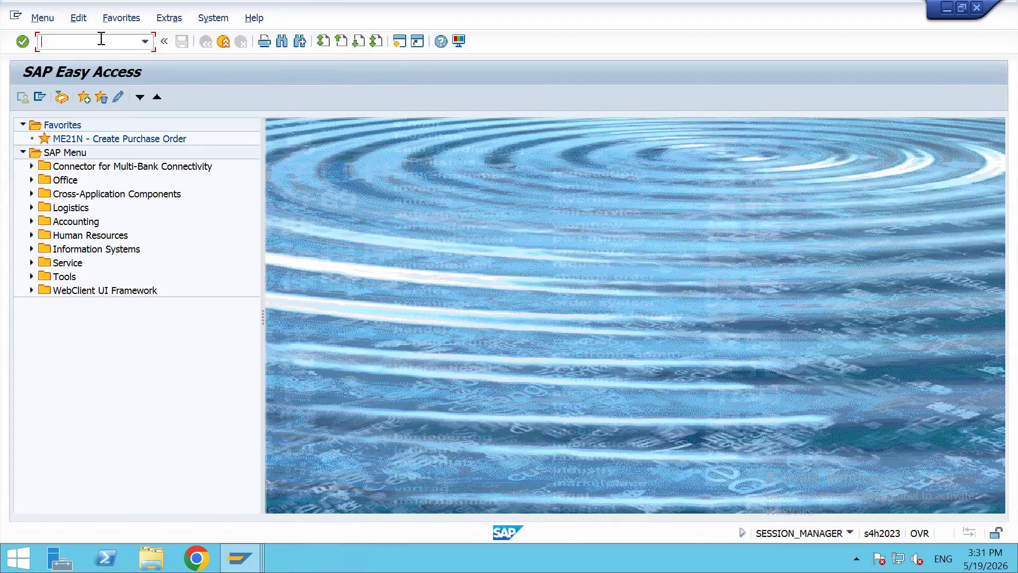
pyautogui.write('me11')
pyautogui.press('Return')
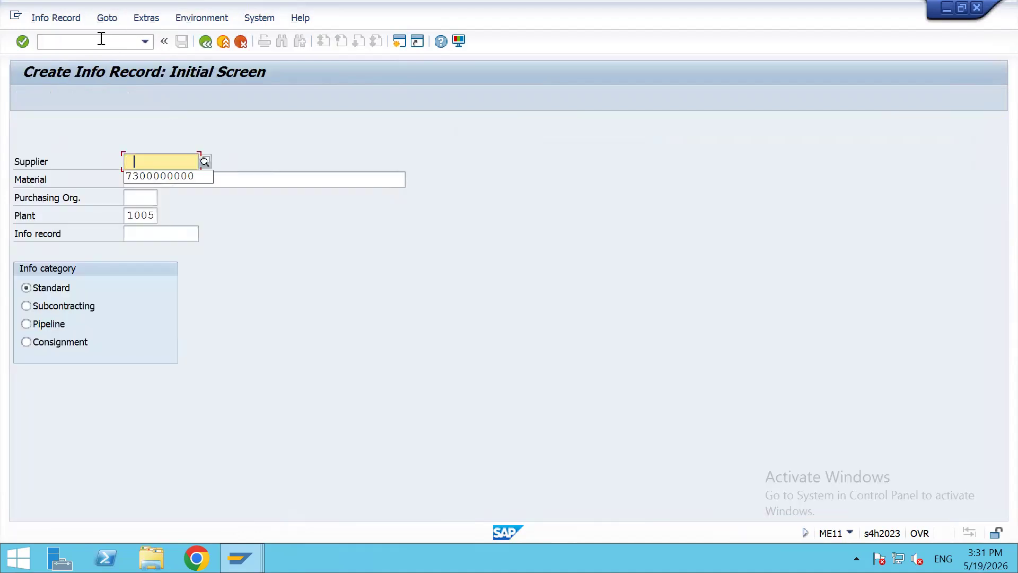
pyautogui.press('Down')
pyautogui.press('Tab')
pyautogui.hotkey('ctrl', 'a')
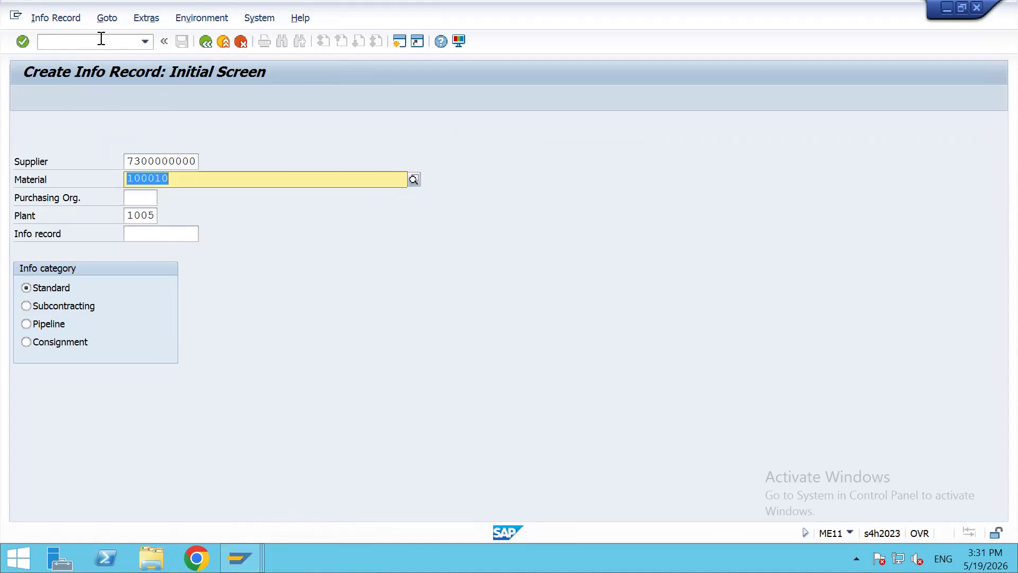
# Check the requisition in the other session, and enter purchasing organization 2001 for the info record
pyautogui.hotkey('alt', 'Tab')
pyautogui.hotkey('alt', 'Tab')
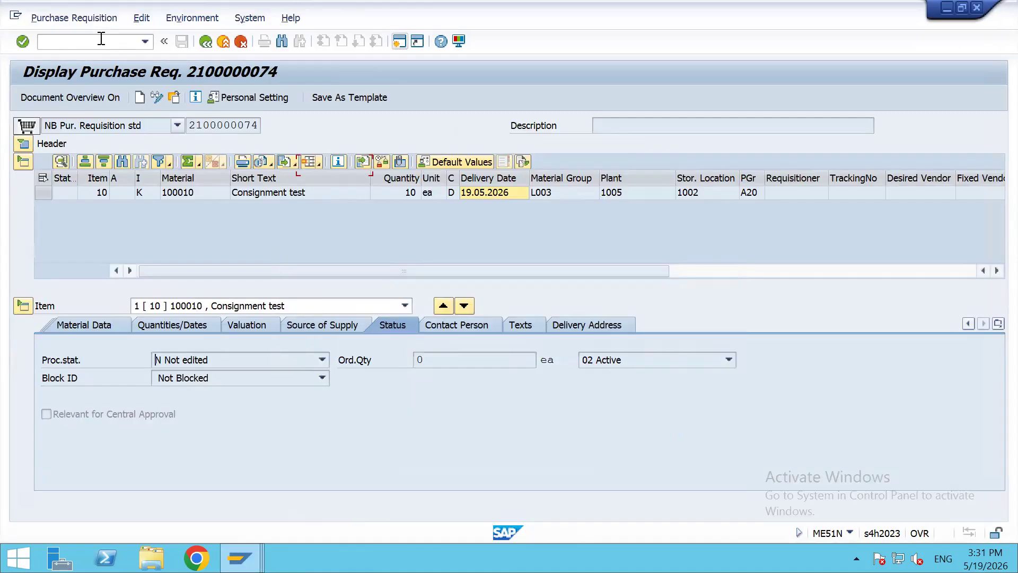
pyautogui.hotkey('alt', 'Tab')
pyautogui.press('Tab')
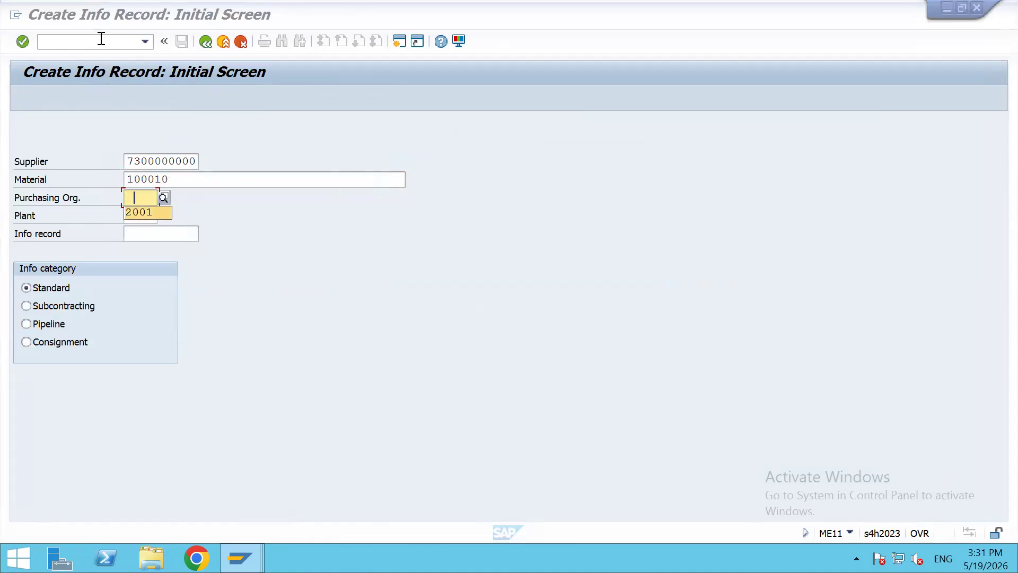
pyautogui.press('Return')
pyautogui.press('Tab')
pyautogui.press('Tab')
pyautogui.press('Tab')
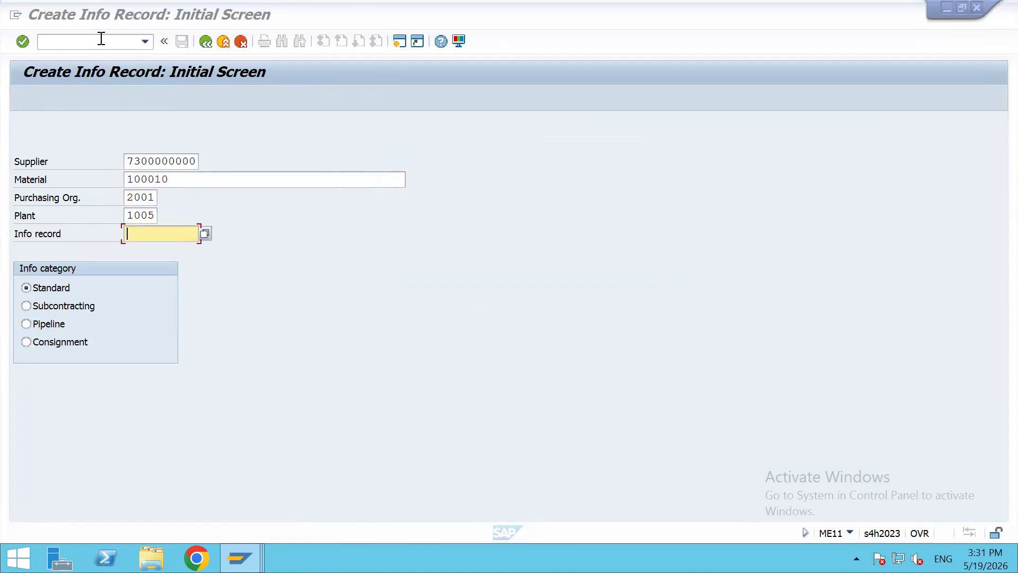
# Choose the Consignment info category and enter PIR Consignment as the info record's text in the general data
pyautogui.press('Down')
pyautogui.press('Down')
pyautogui.press('Down')
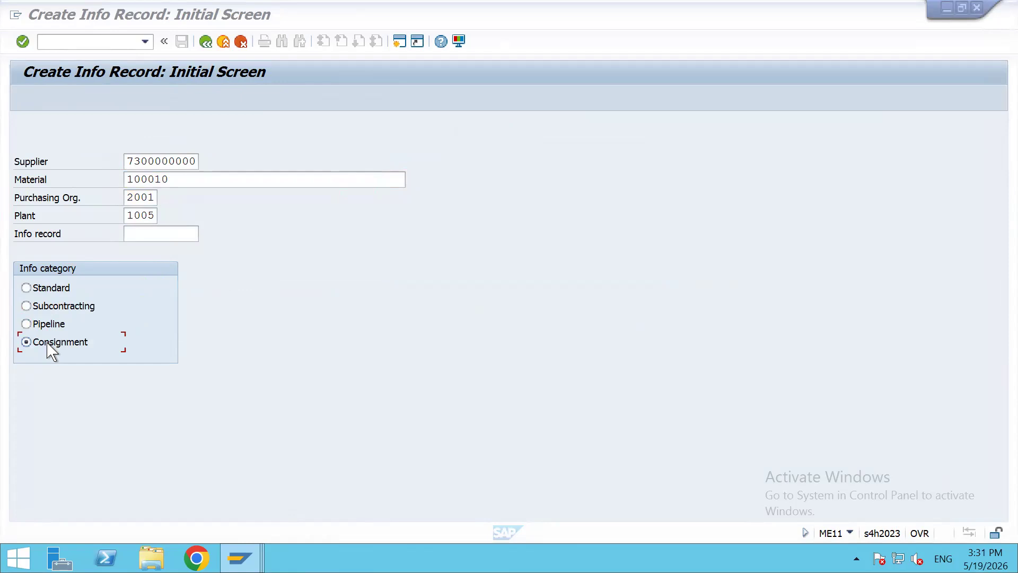
pyautogui.press('Return')
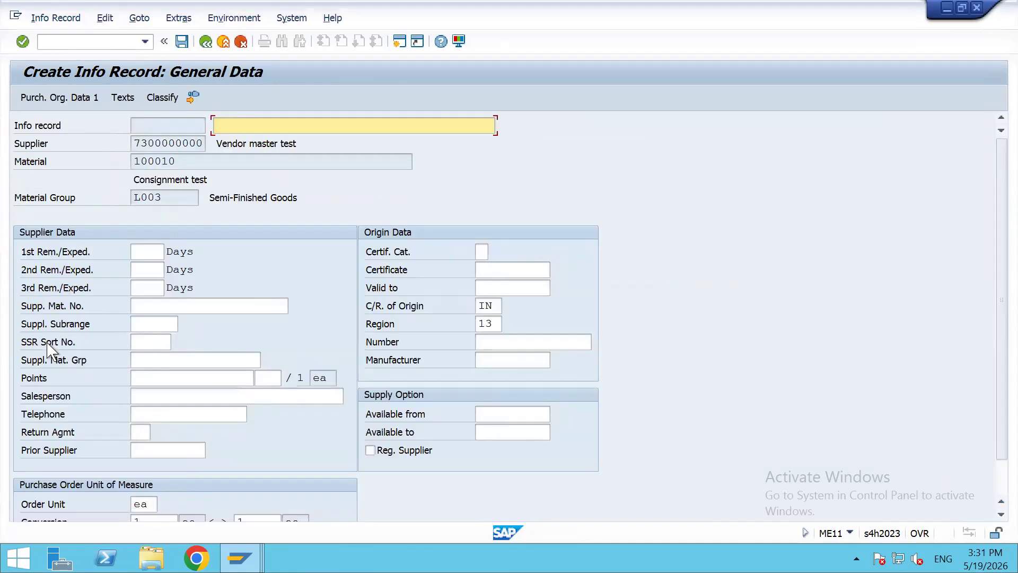
pyautogui.write('PIR Consignment')
pyautogui.press('Return')
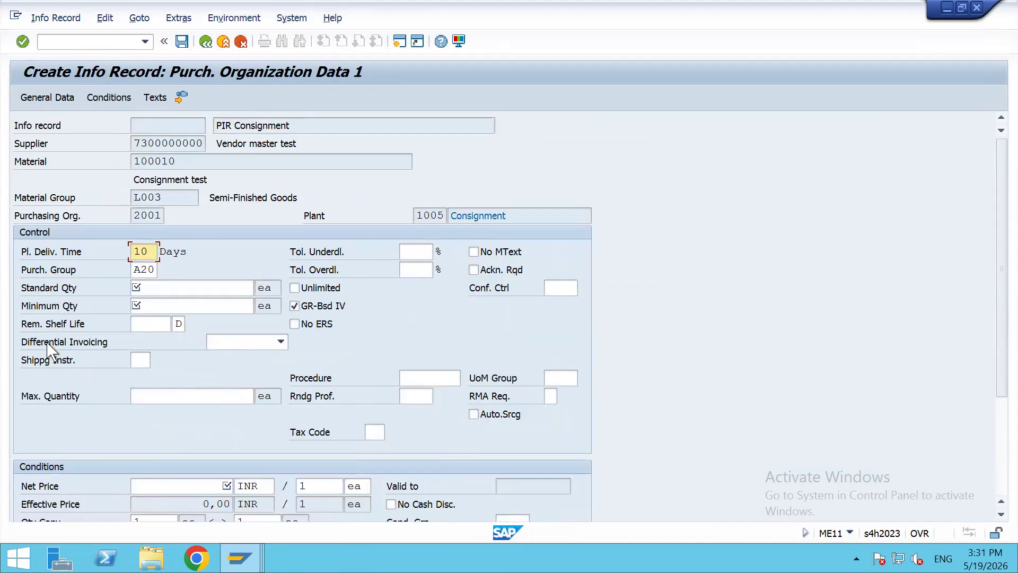
# Set the info record's standard quantity to 1000 and its minimum quantity to 10
pyautogui.press('Tab')
pyautogui.press('Tab')
pyautogui.write('1000')
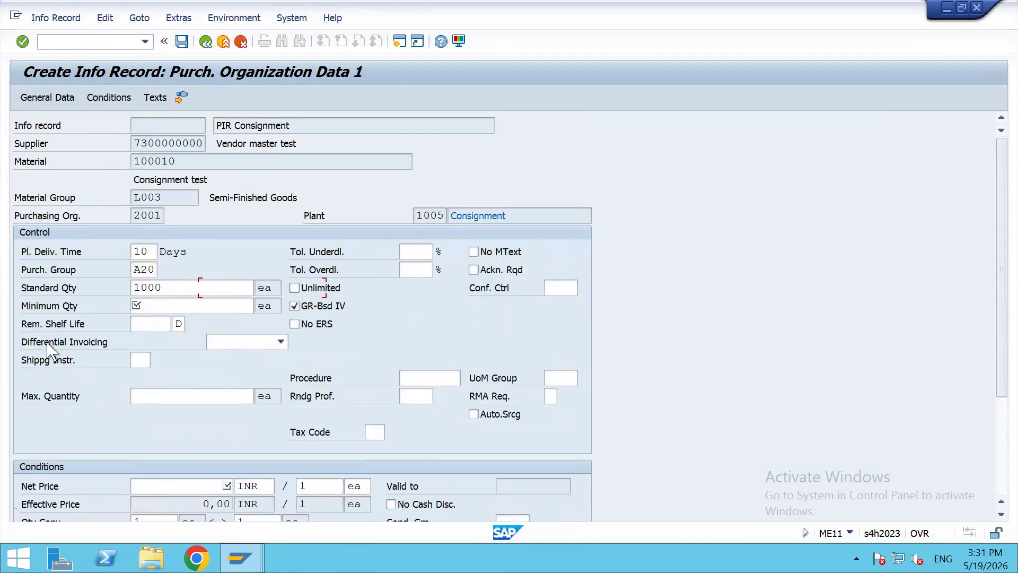
pyautogui.press('Down')
pyautogui.press('Tab')
pyautogui.press('Up')
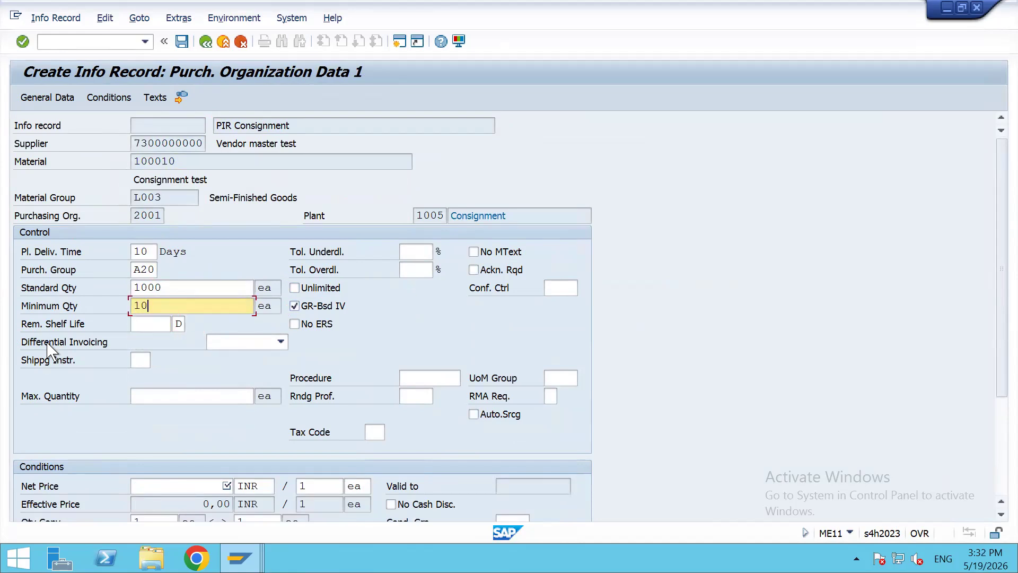
# Set the info record's net price to 120 INR per 1 ea
pyautogui.scroll(-1, 122, 387)
pyautogui.click(174, 463)
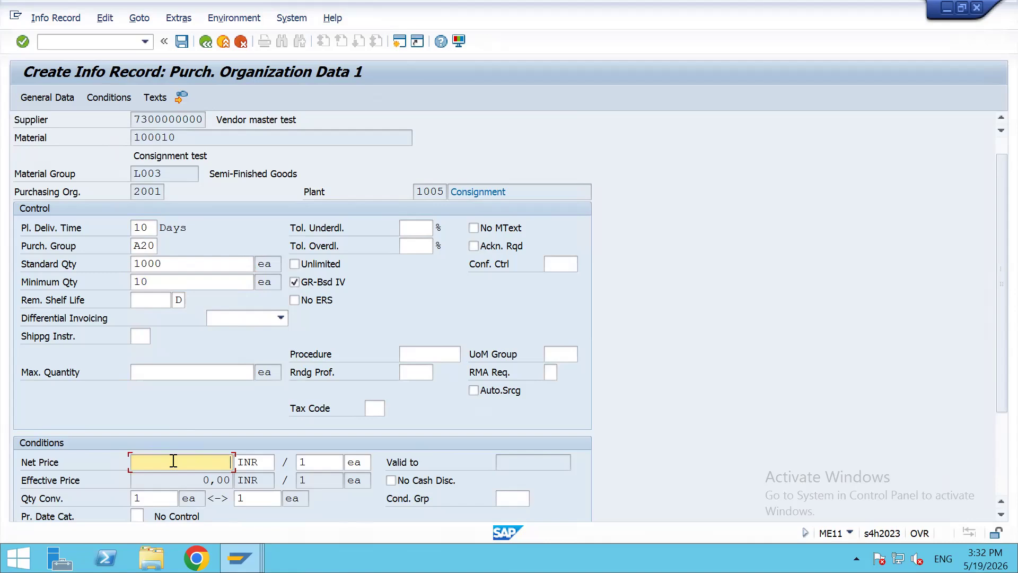
pyautogui.write('120')
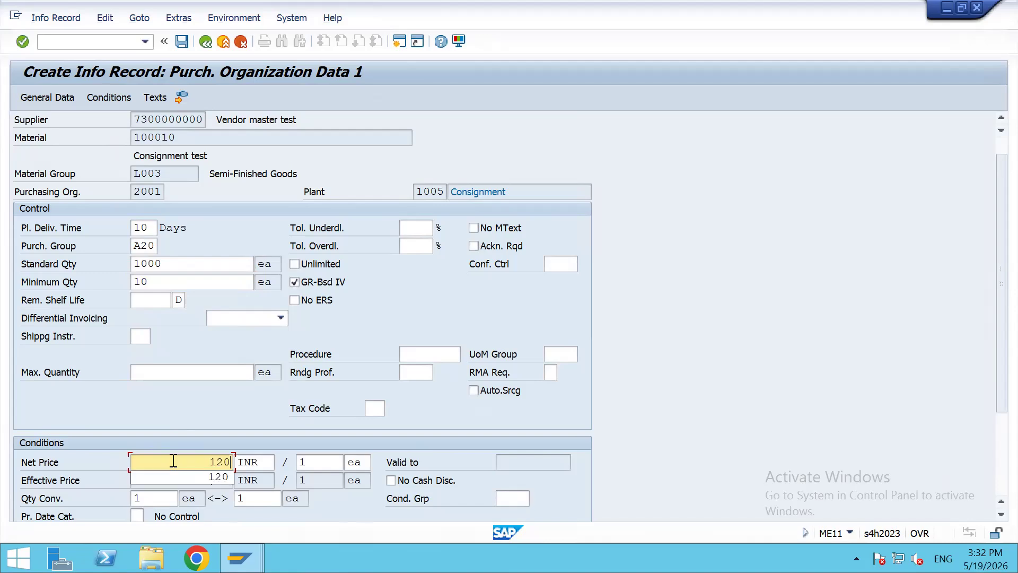
pyautogui.press('Tab')
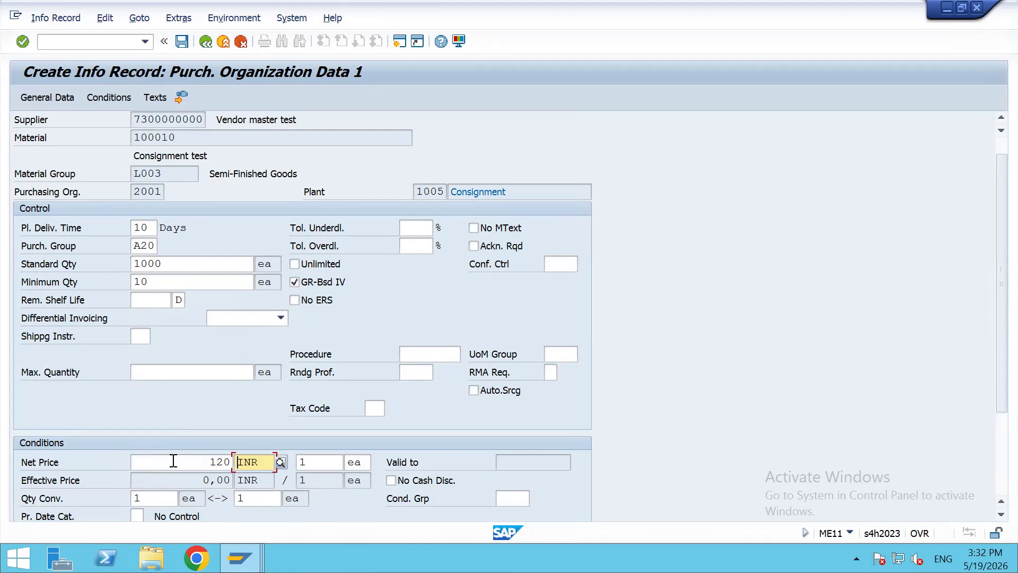
# Look up the available tax codes and assign #1, input cgst and stat gst 28%, to the info record
pyautogui.click(375, 408)
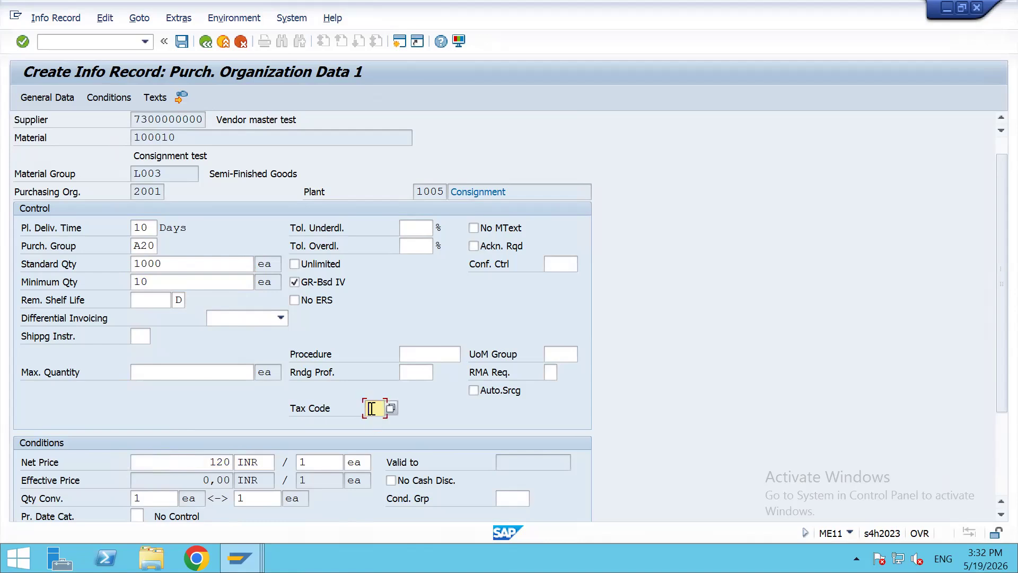
pyautogui.click(391, 408)
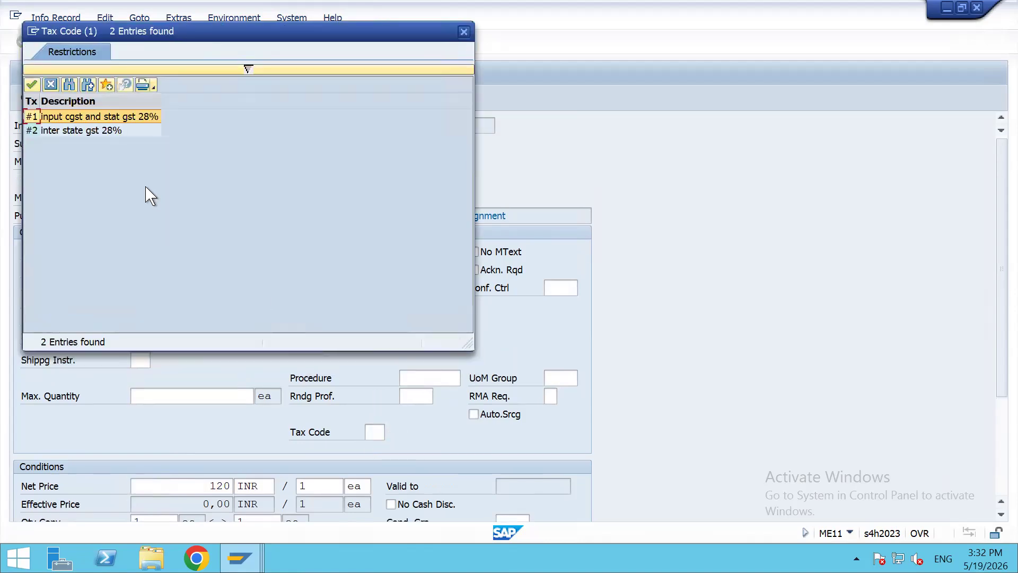
pyautogui.click(63, 130)
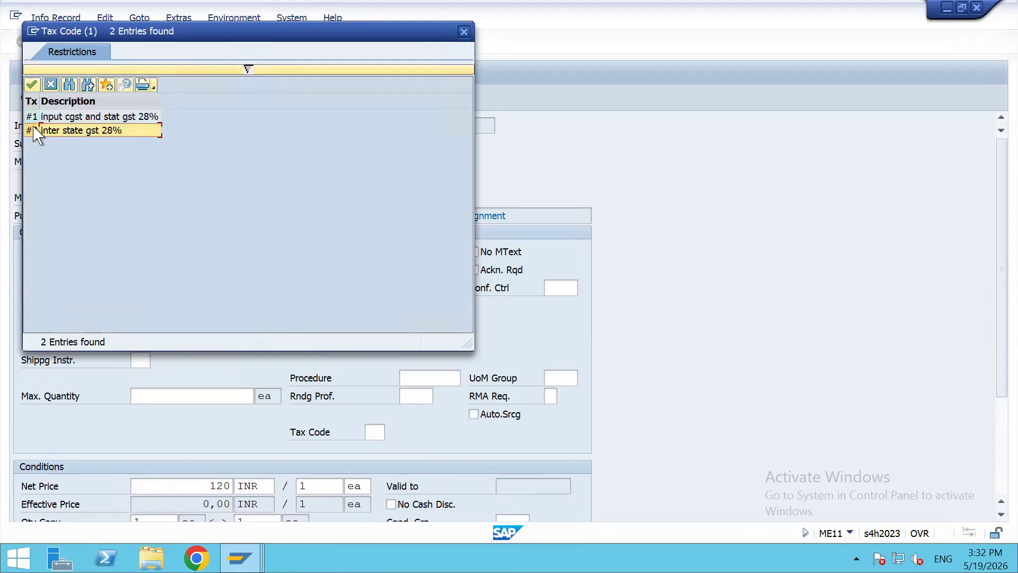
pyautogui.moveTo(50, 95); pyautogui.dragTo(51, 96)
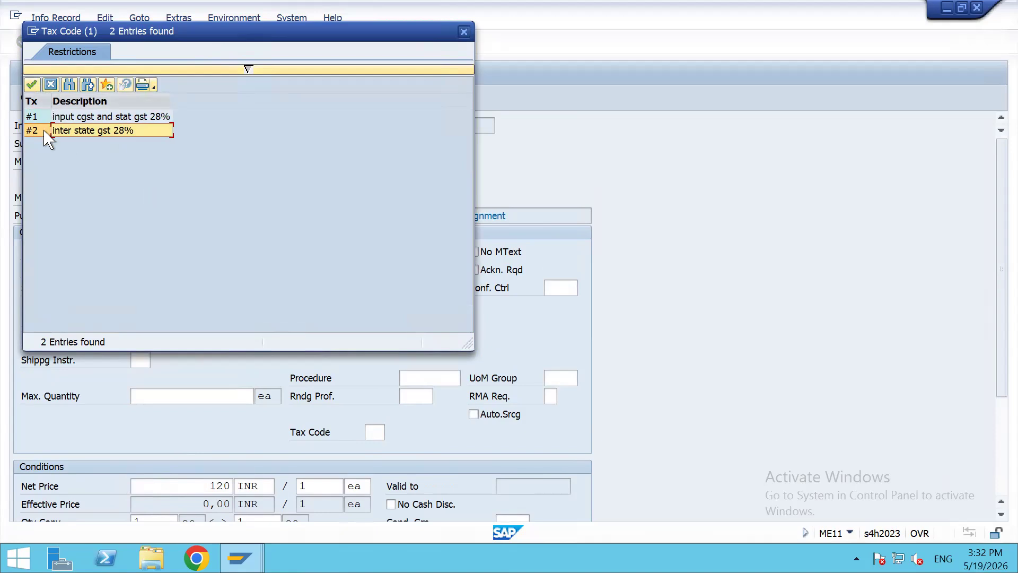
pyautogui.click(139, 117)
pyautogui.click(68, 133)
pyautogui.click(36, 117)
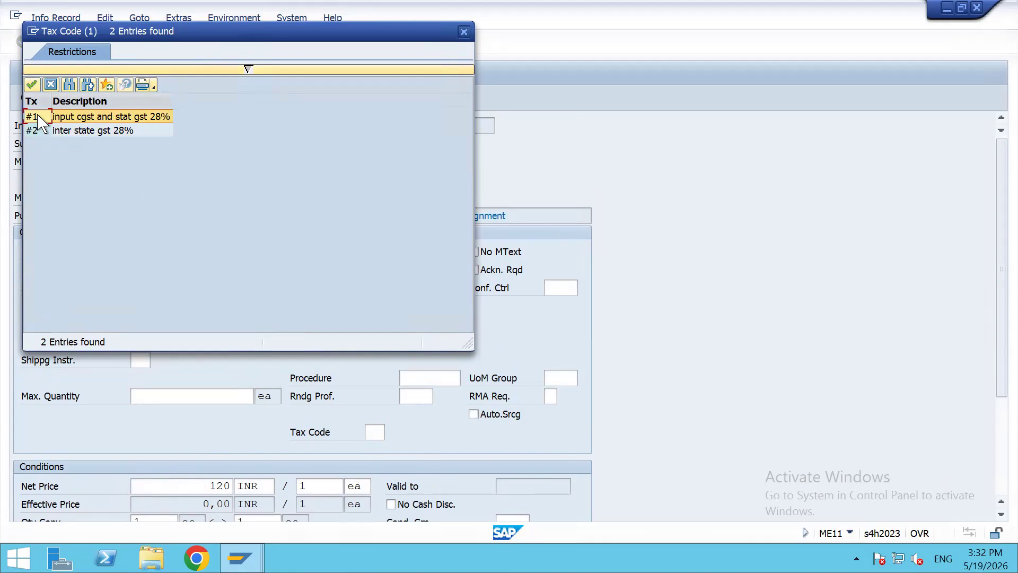
pyautogui.doubleClick(38, 118)
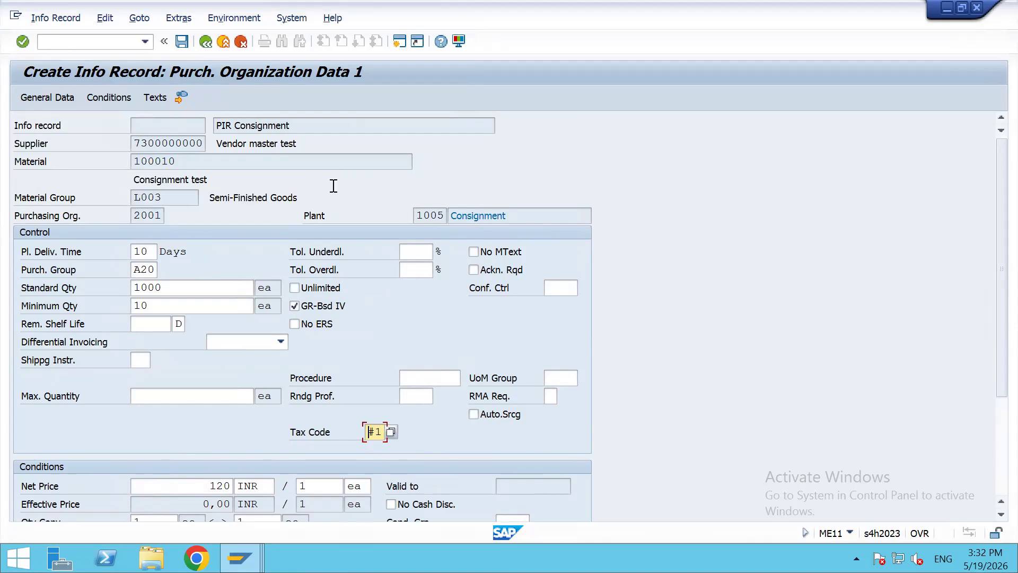
# Review the list of available tax codes again and close it without choosing another one
pyautogui.click(306, 195)
pyautogui.click(382, 432)
pyautogui.click(392, 432)
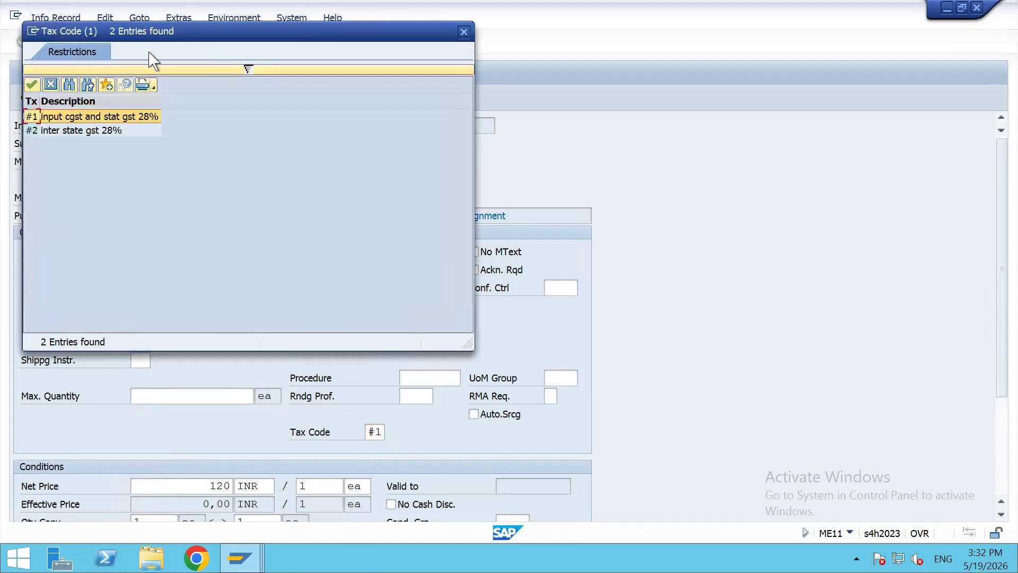
pyautogui.click(52, 86)
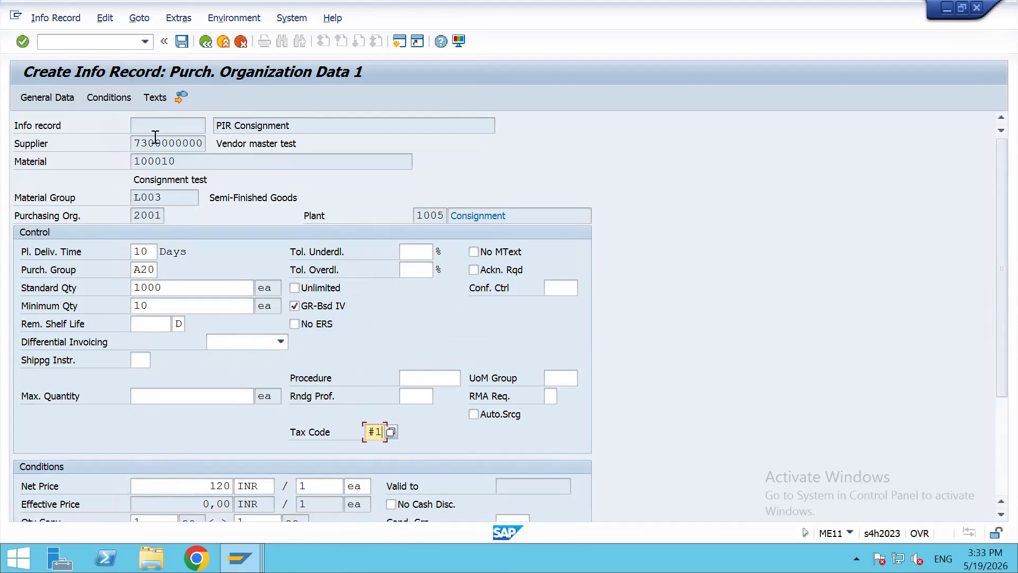
# Confirm the info record's purchasing organization data and conditions, leave its texts empty, and save the consignment info record
pyautogui.click(92, 42)
pyautogui.press('Return')
pyautogui.click(169, 145)
pyautogui.click(381, 431)
pyautogui.press('Return')
pyautogui.press('Return')
pyautogui.press('Return')
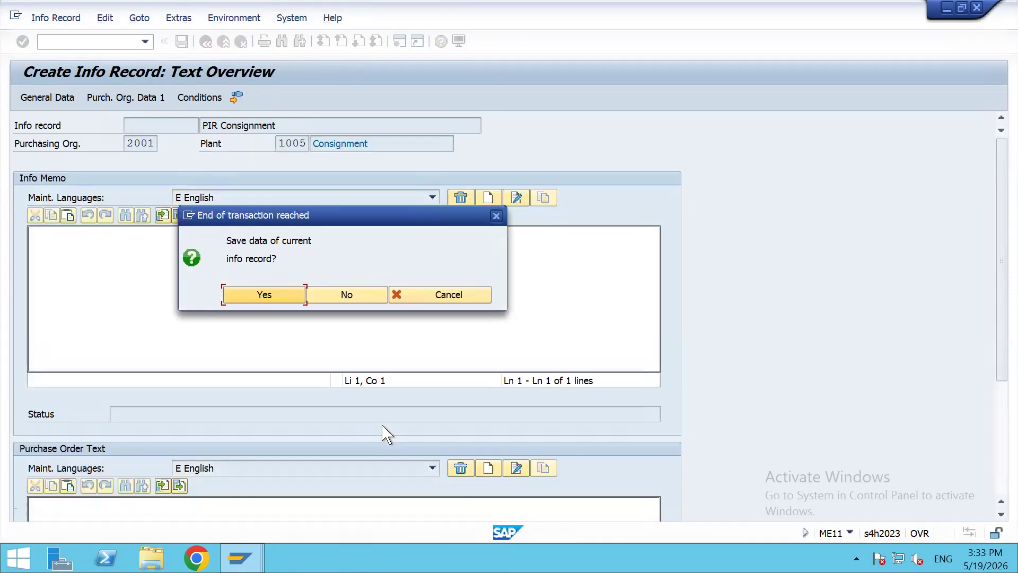
pyautogui.press('Return')
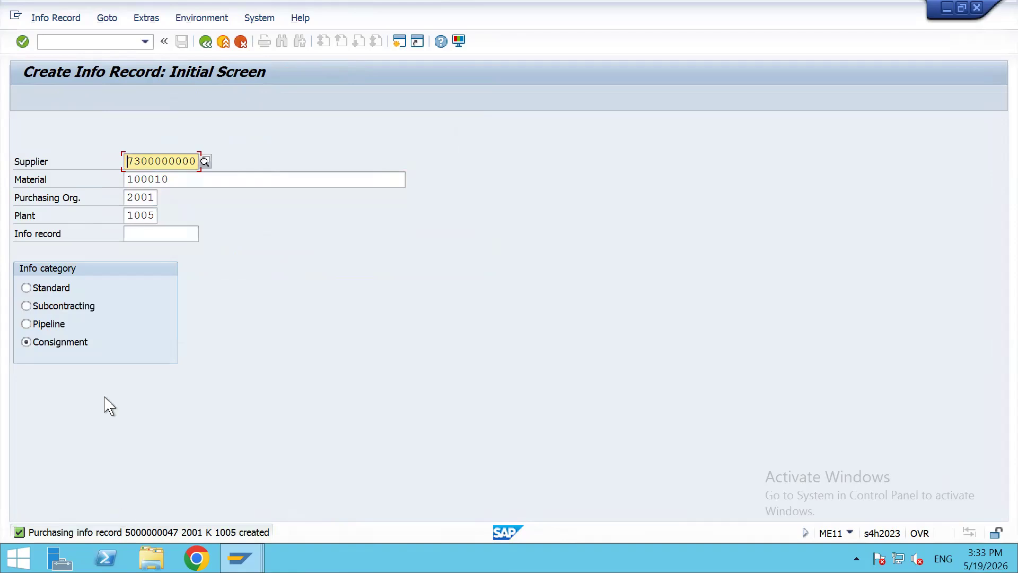
# Return to the purchase requisition, assign a source of supply to item 10 in change mode, and save it
pyautogui.hotkey('alt', 'Tab')
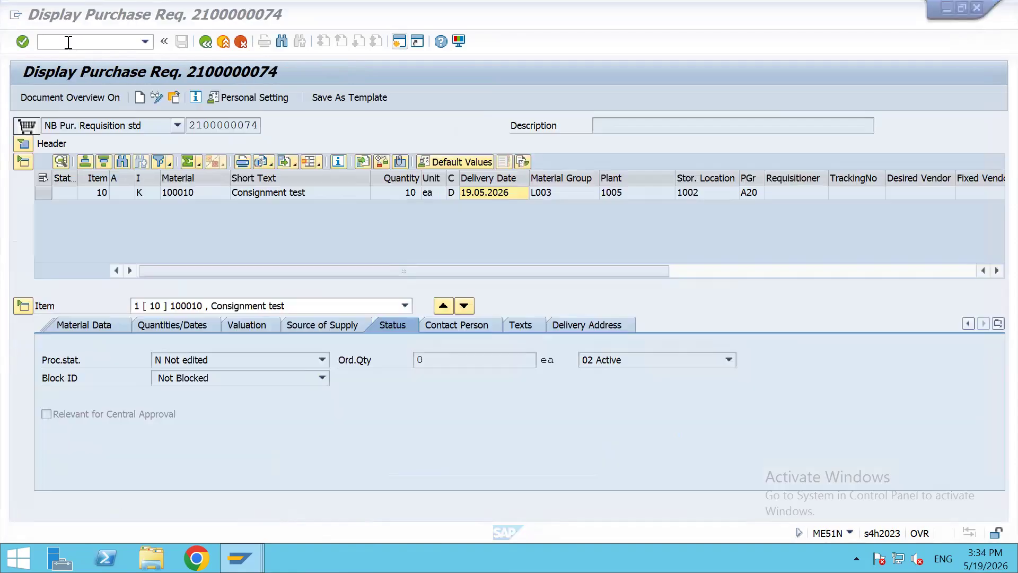
pyautogui.click(156, 97)
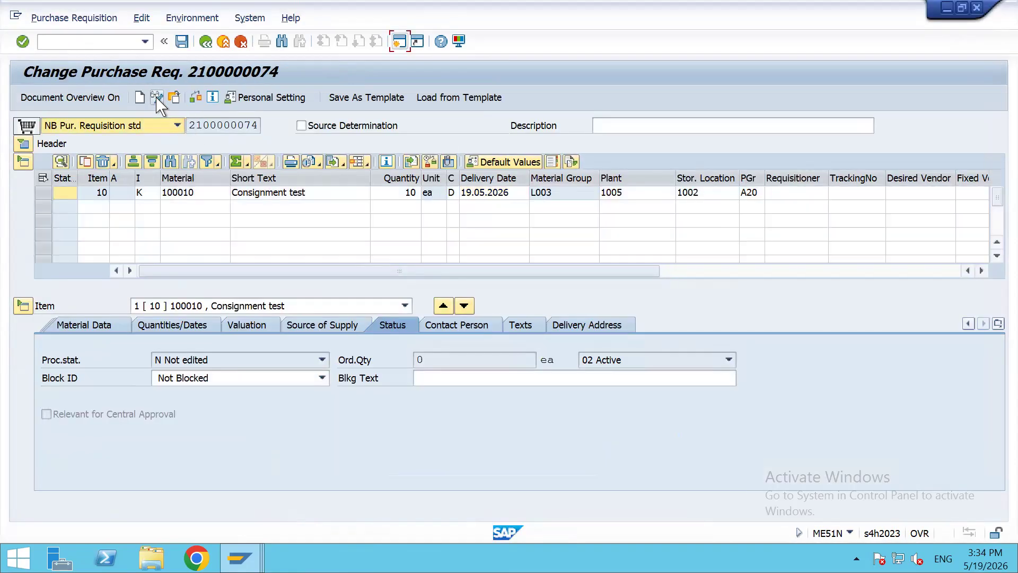
pyautogui.click(331, 332)
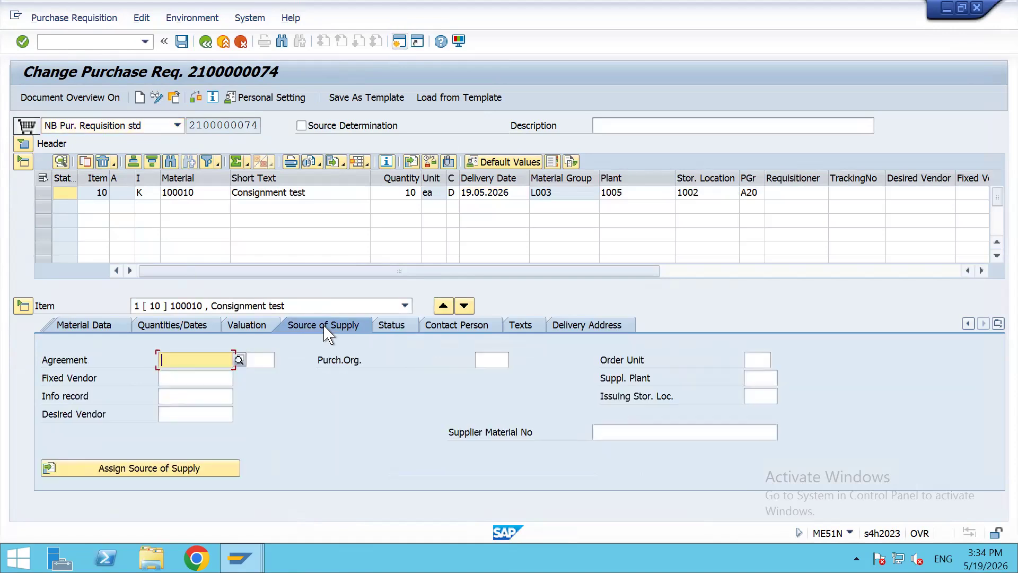
pyautogui.click(170, 473)
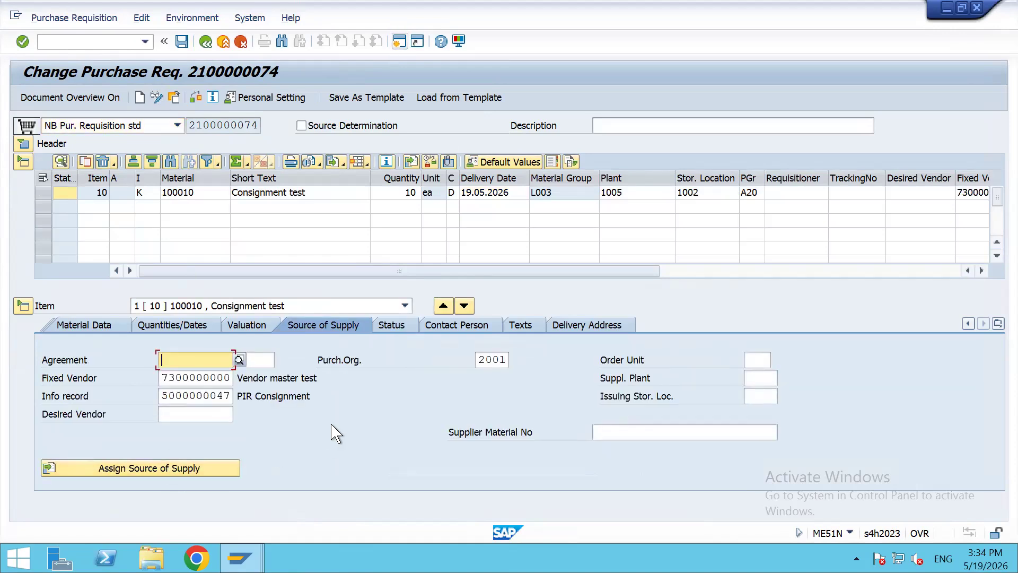
pyautogui.hotkey('ctrl', 's')
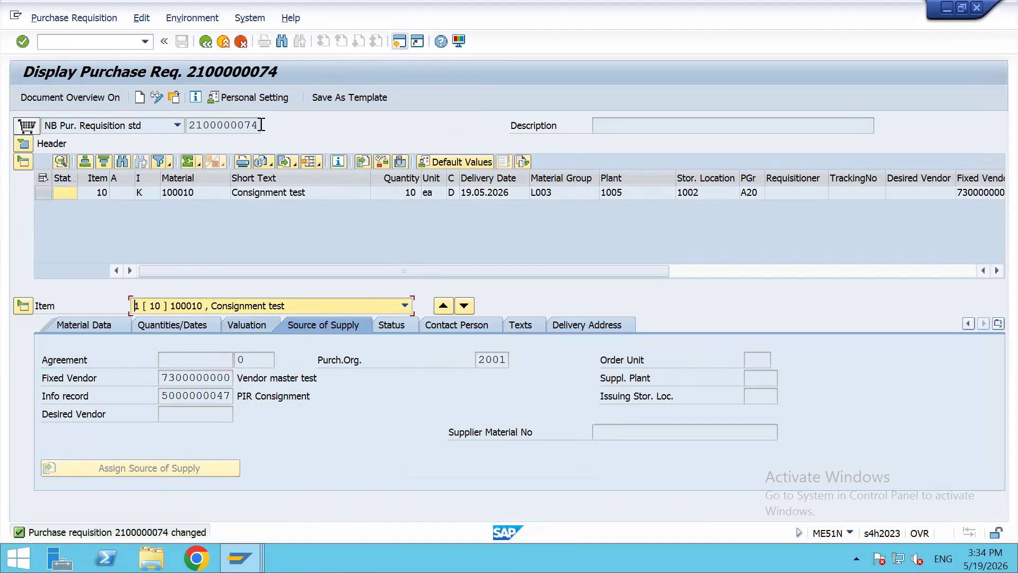
# Copy the purchase requisition number and start transaction ME21N in the info record session
pyautogui.click(191, 131)
pyautogui.moveTo(189, 126); pyautogui.dragTo(261, 126)
pyautogui.hotkey('ctrl', 'c')
pyautogui.click(260, 126)
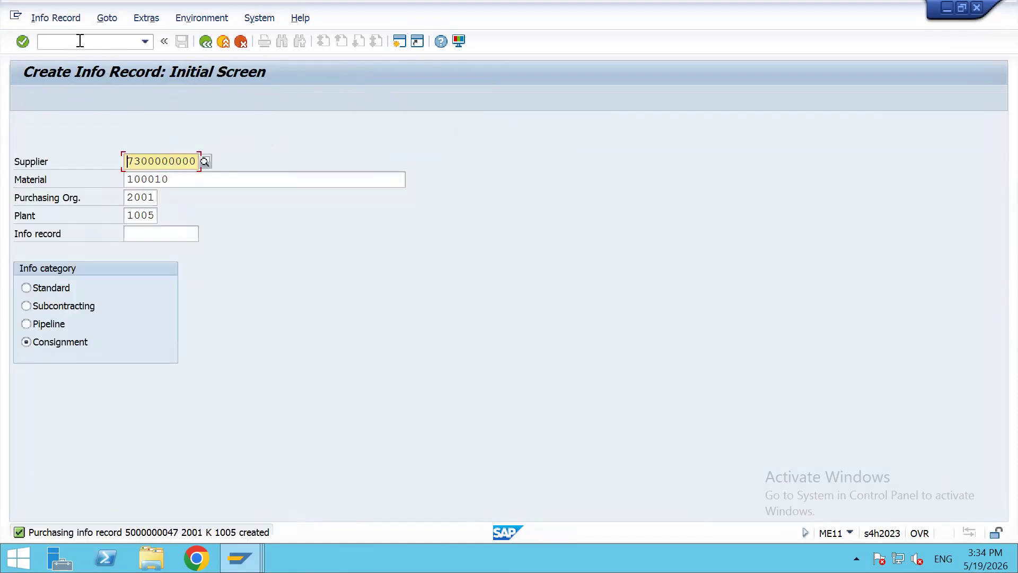
pyautogui.click(80, 41)
pyautogui.write('/n')
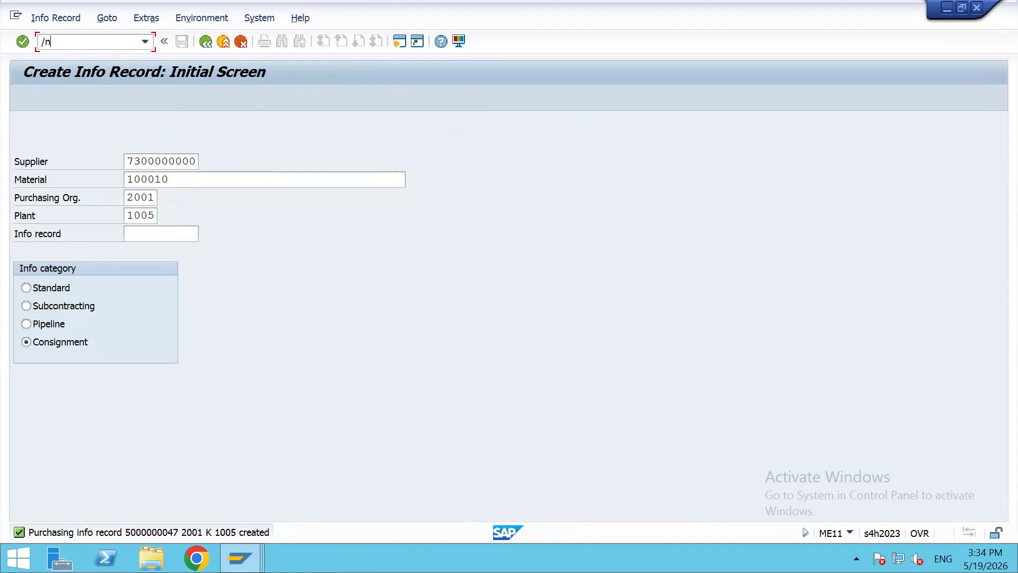
pyautogui.write('me21n')
pyautogui.press('Return')
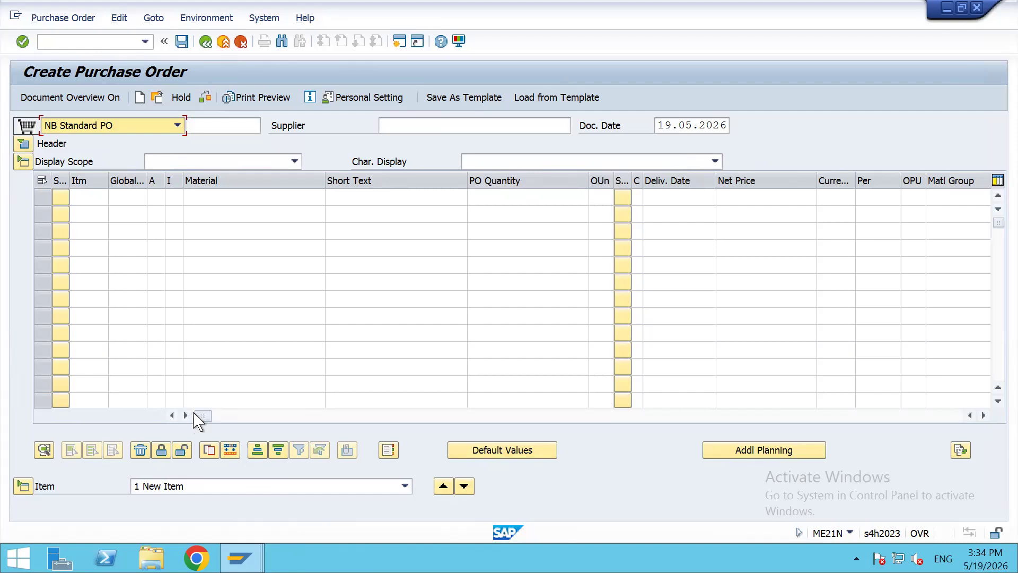
# Paste the copied number as the first item's purchase requisition reference and adopt the requisition data into the purchase order
pyautogui.moveTo(202, 416); pyautogui.dragTo(643, 419)
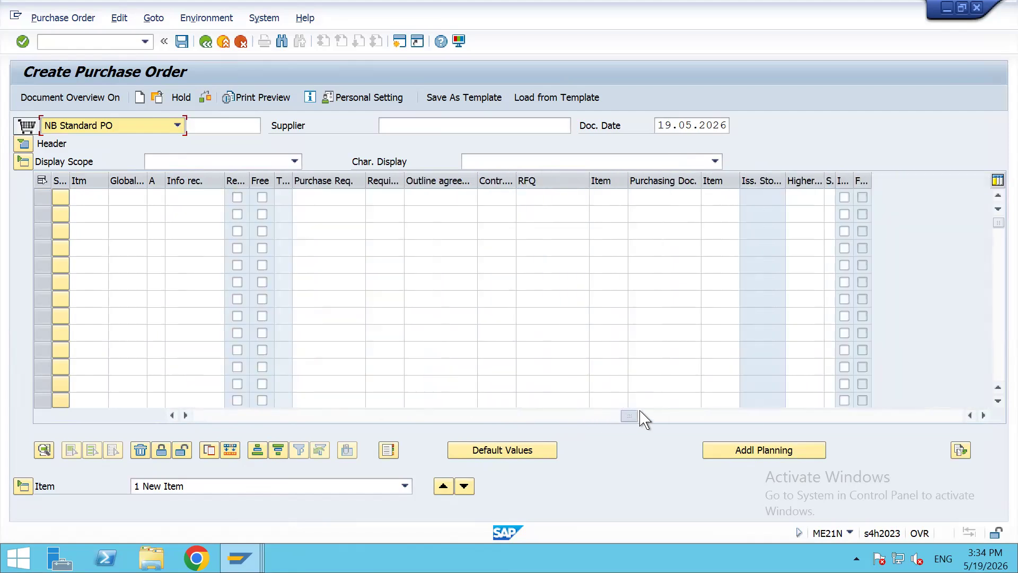
pyautogui.click(322, 197)
pyautogui.hotkey('ctrl', 'v')
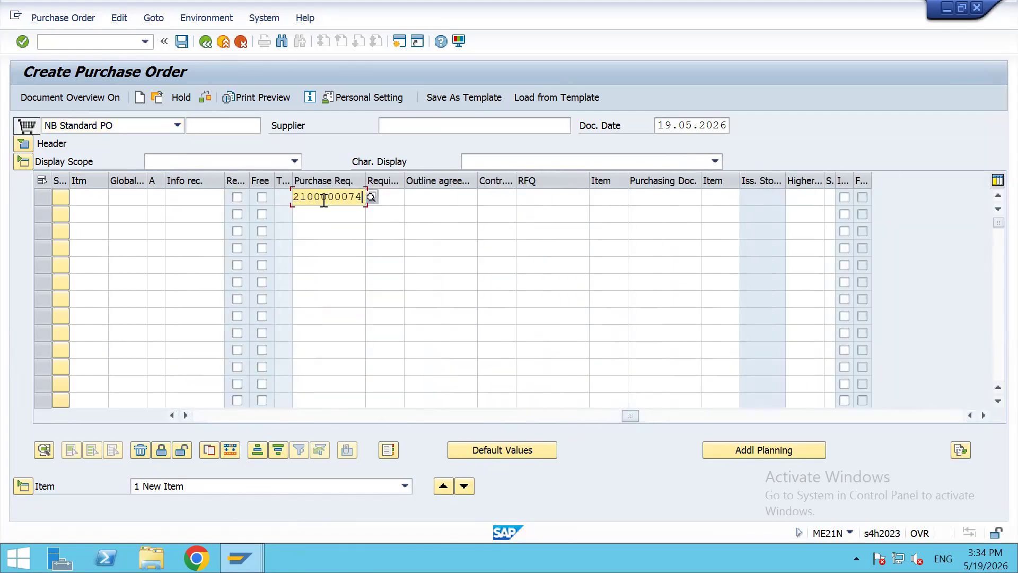
pyautogui.press('Return')
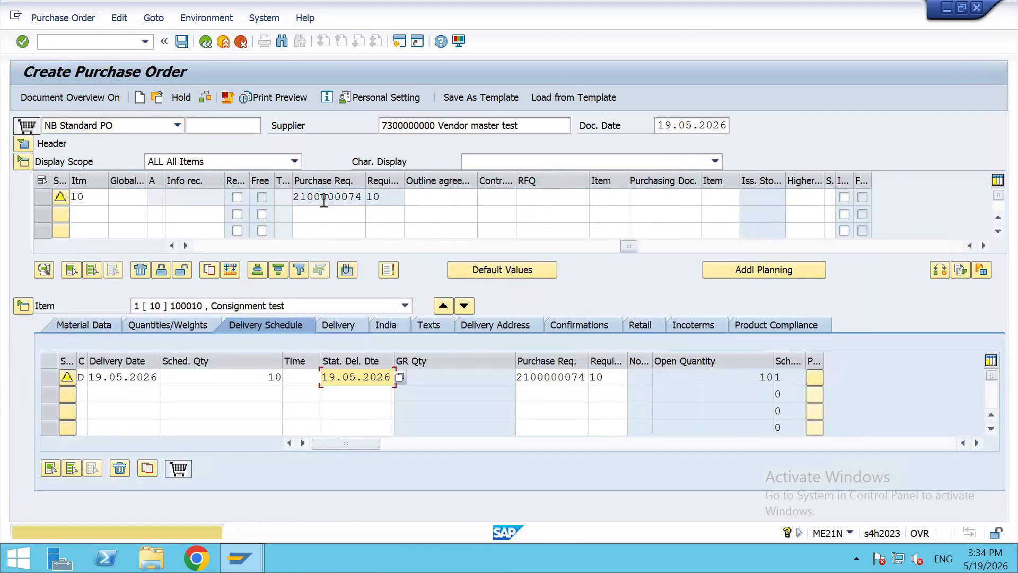
pyautogui.press('Return')
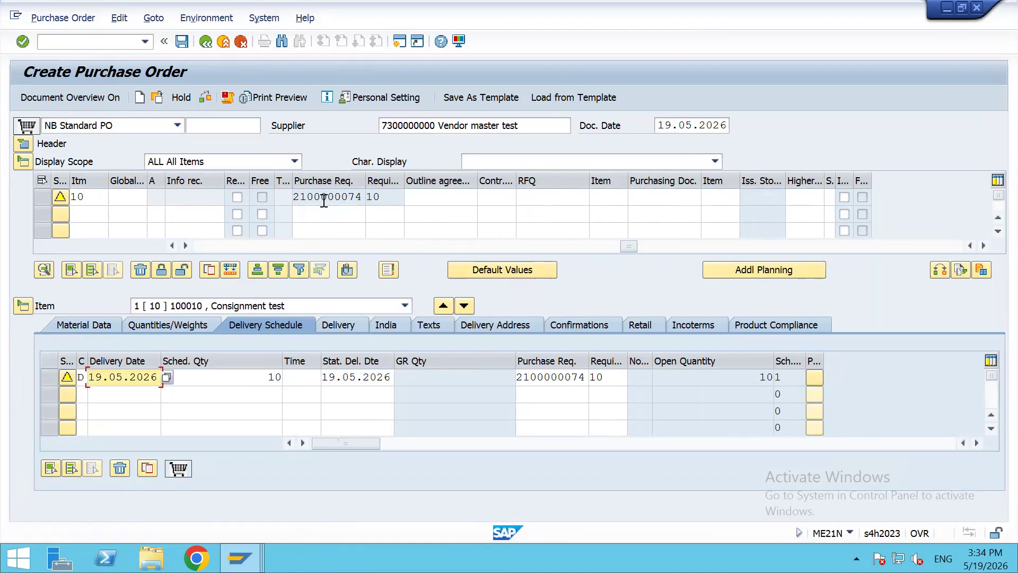
# Read the warning messages for item 10's schedule line about the delivery date and close them
pyautogui.click(67, 378)
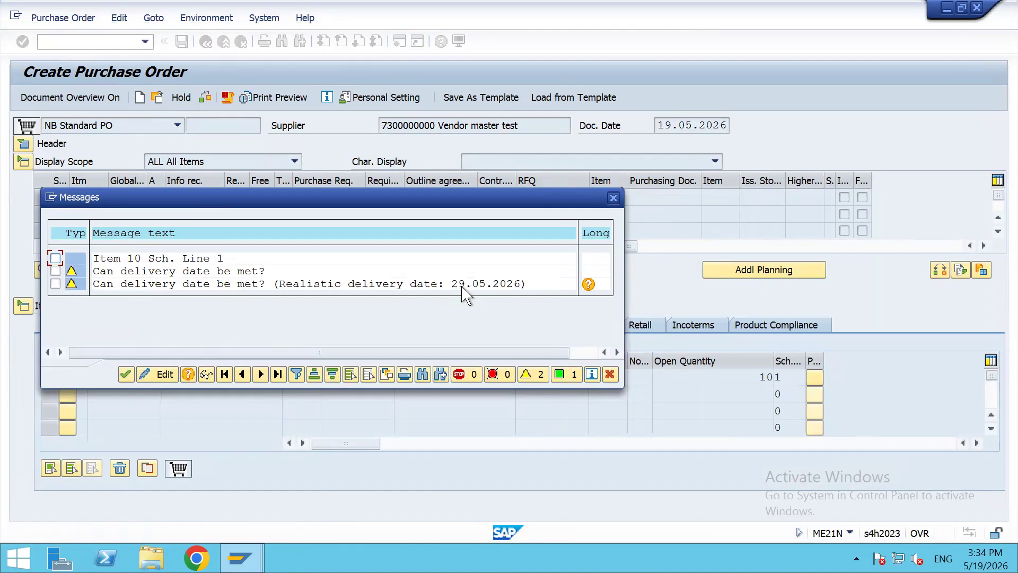
pyautogui.moveTo(460, 192); pyautogui.dragTo(511, 130)
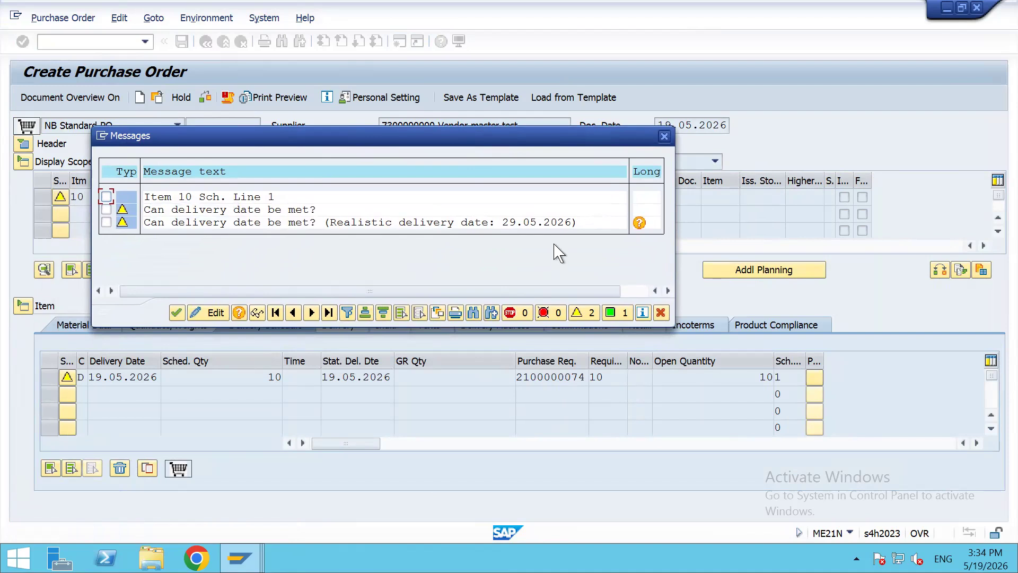
pyautogui.moveTo(561, 142); pyautogui.dragTo(640, 278)
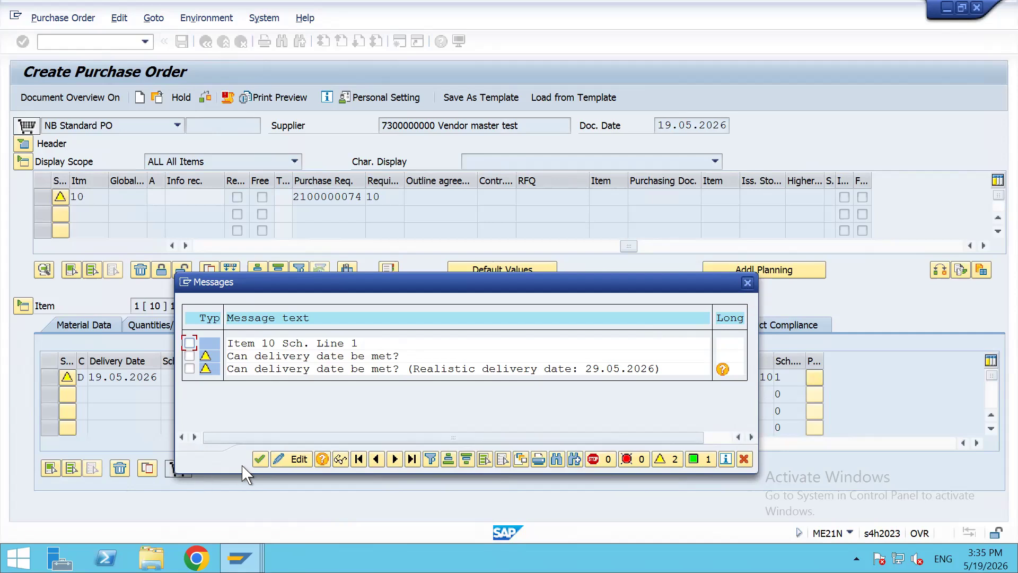
pyautogui.click(260, 460)
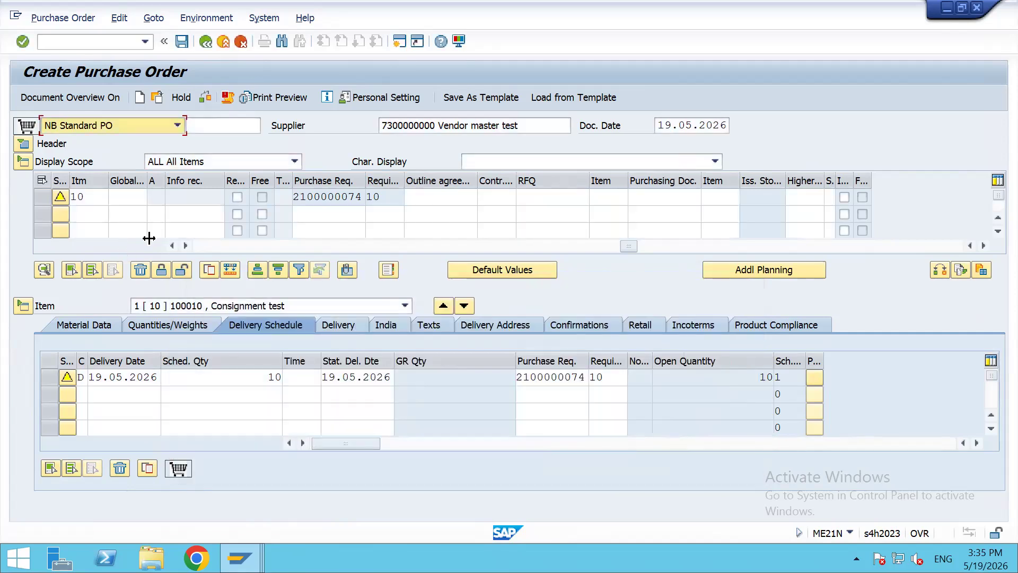
# Narrow the item overview's Material column, then check the purchase order and save it despite the system messages
pyautogui.click(205, 246)
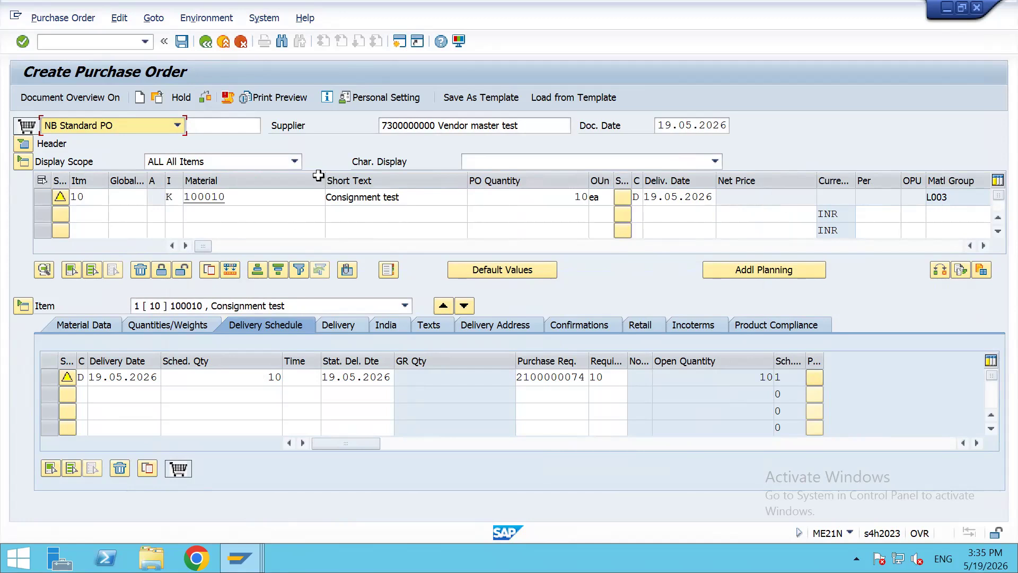
pyautogui.moveTo(325, 180); pyautogui.dragTo(250, 179)
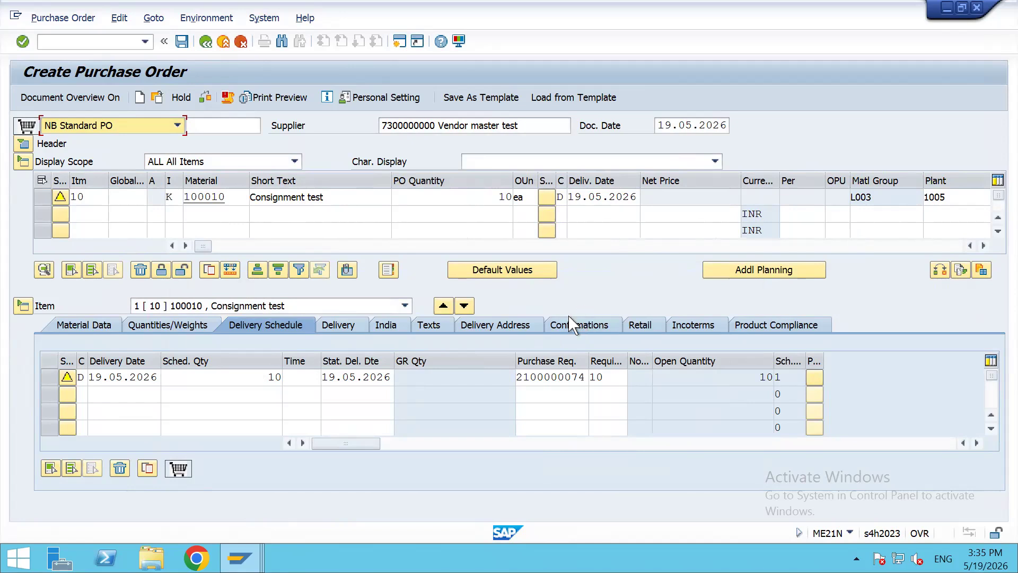
pyautogui.click(207, 97)
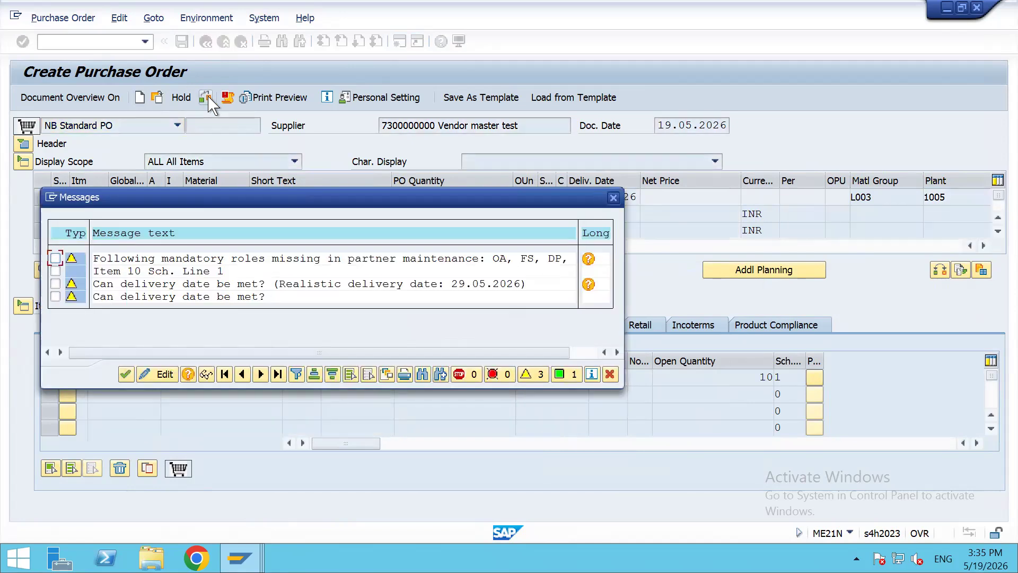
pyautogui.click(126, 374)
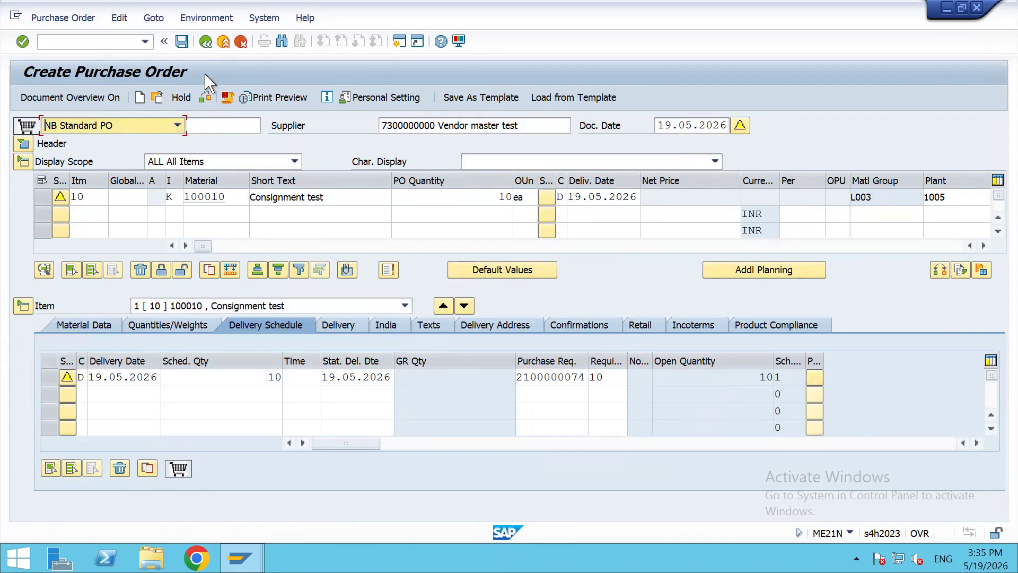
pyautogui.click(181, 42)
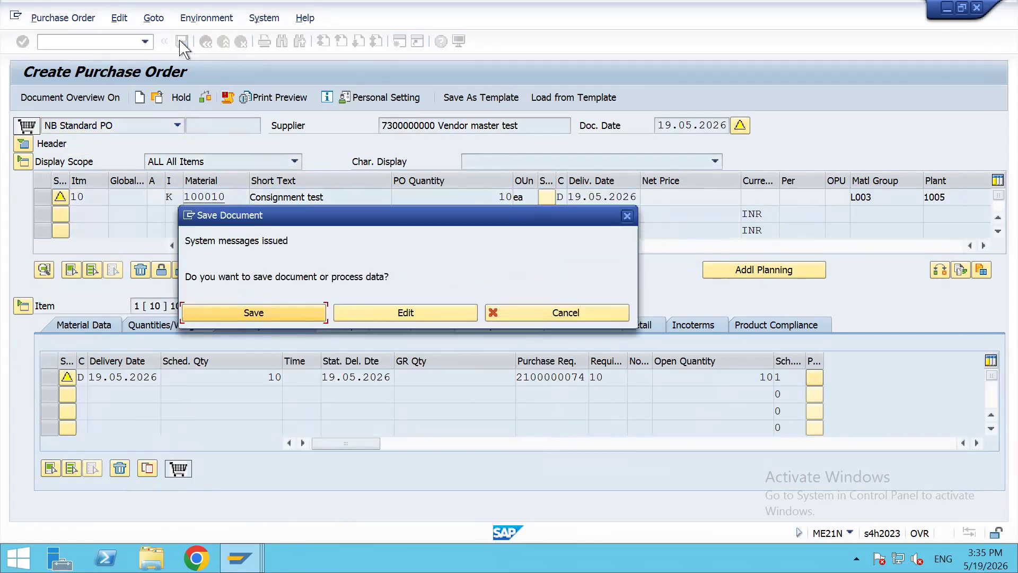
pyautogui.click(239, 316)
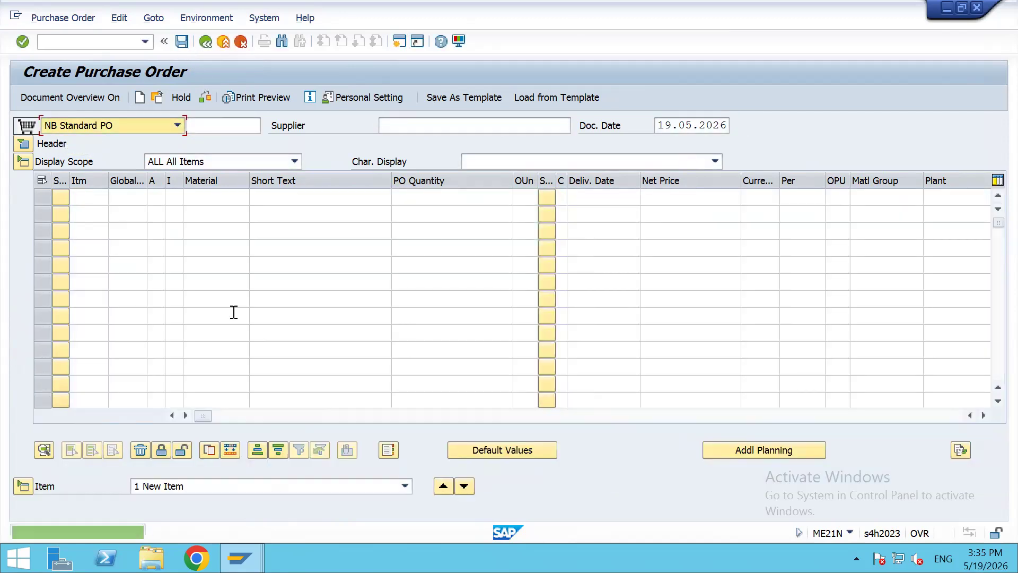
# Display the purchase order that was just saved
pyautogui.press('F10')
pyautogui.press('Down')
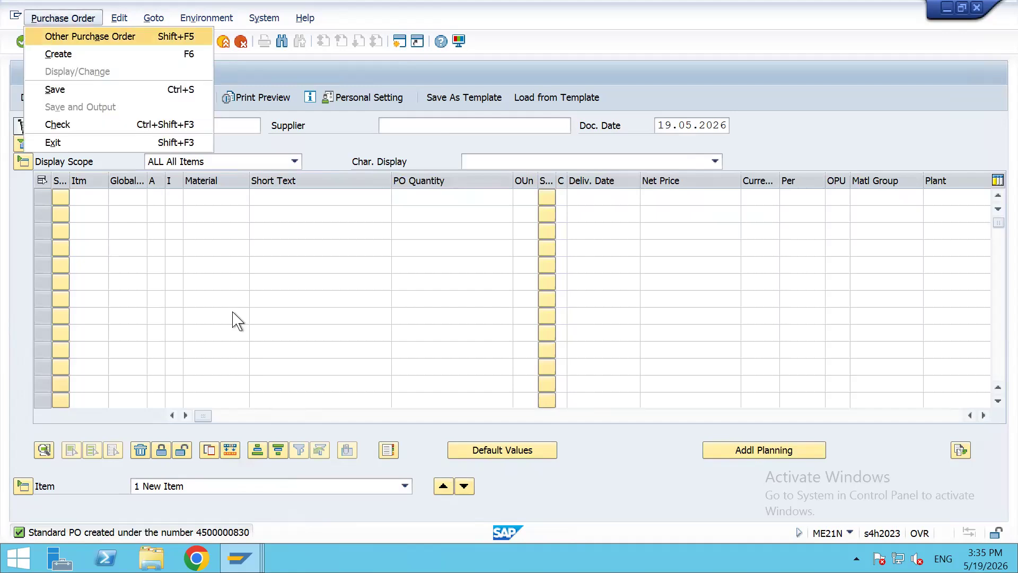
pyautogui.press('Return')
pyautogui.press('Return')
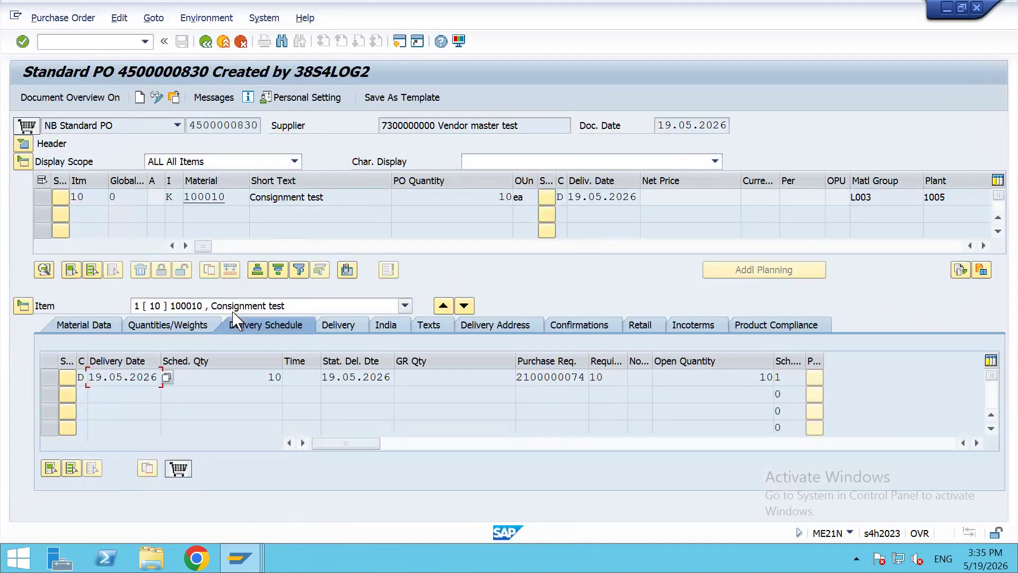
# Copy the purchase order number and expand the order header to view its delivery and invoicing status
pyautogui.moveTo(258, 124); pyautogui.dragTo(183, 125)
pyautogui.hotkey('ctrl', 'c')
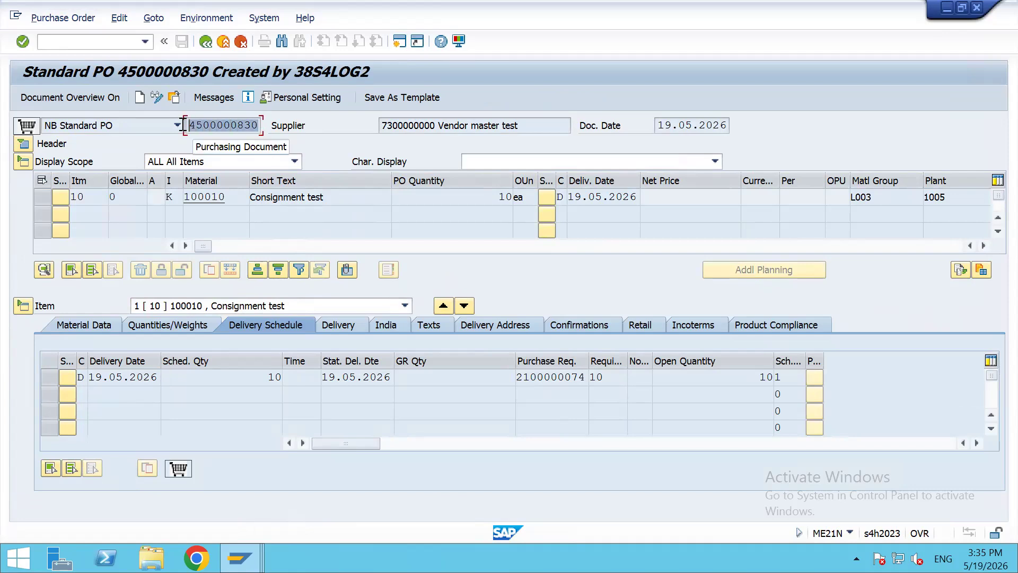
pyautogui.click(186, 128)
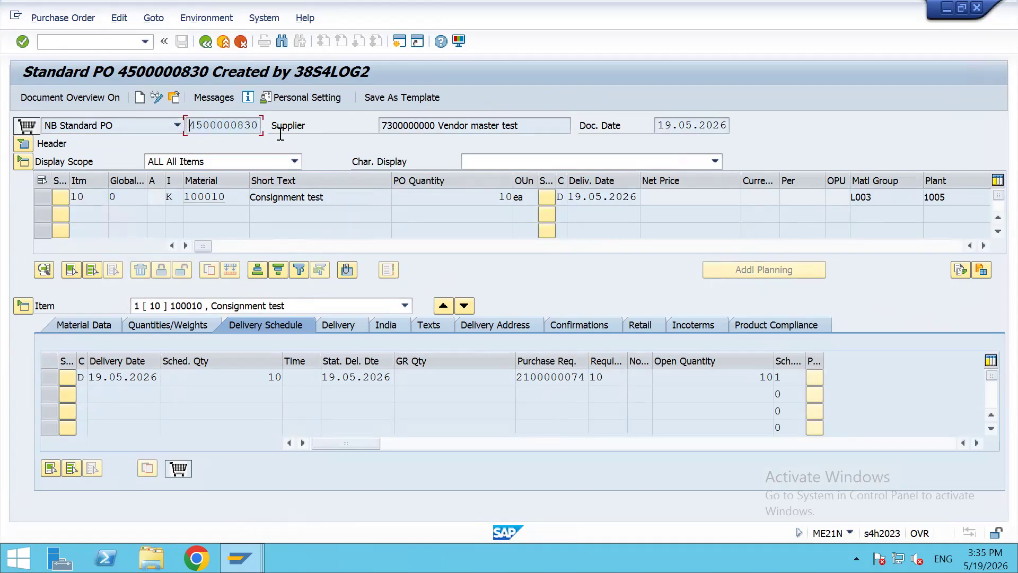
pyautogui.click(20, 149)
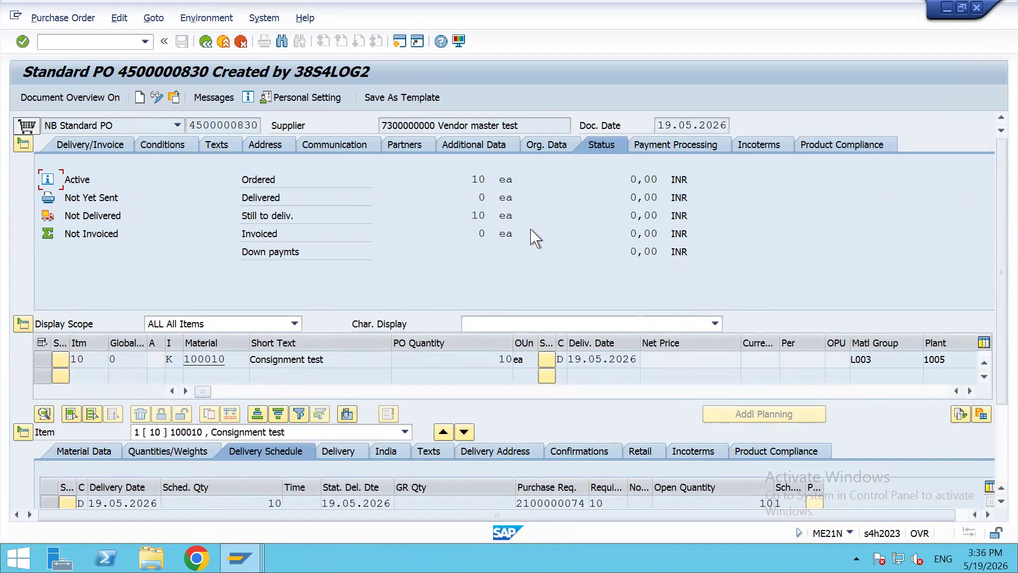
# Reload the purchase requisition in its own session and examine item 10's processing status and linked purchase order
pyautogui.hotkey('alt', 'Tab')
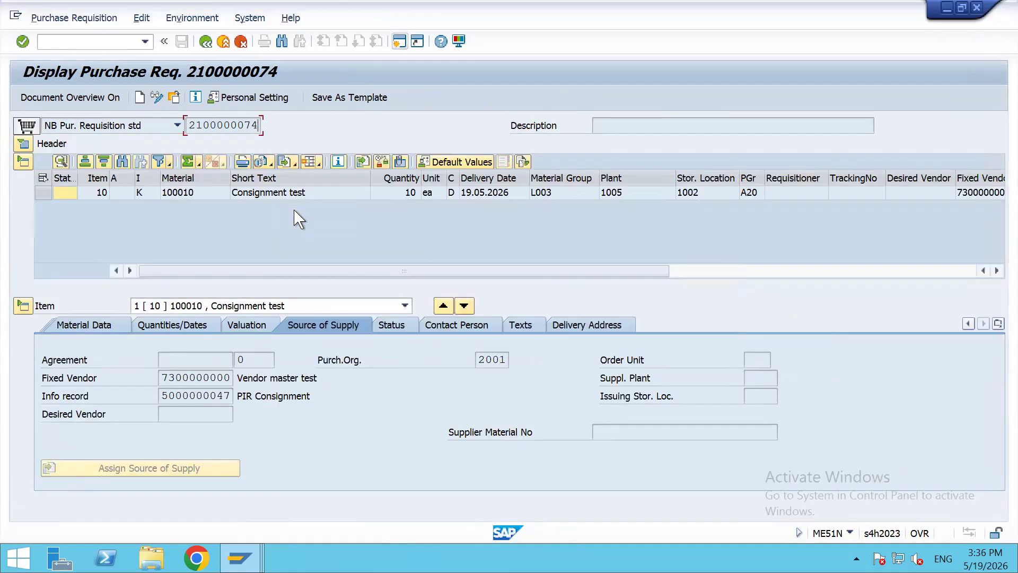
pyautogui.hotkey('alt', 'Tab')
pyautogui.hotkey('alt', 'Tab')
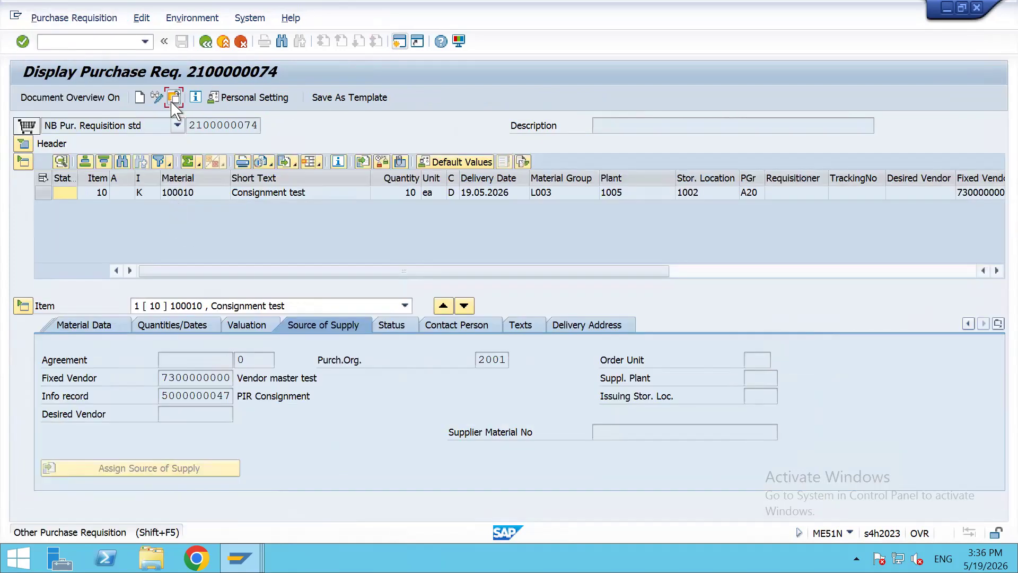
pyautogui.click(173, 97)
pyautogui.press('Return')
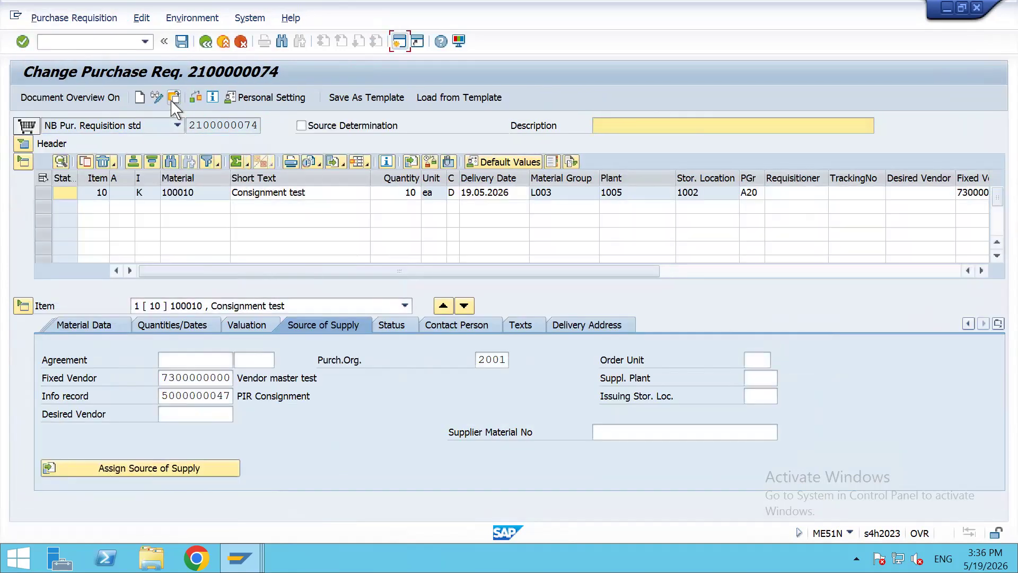
pyautogui.click(402, 328)
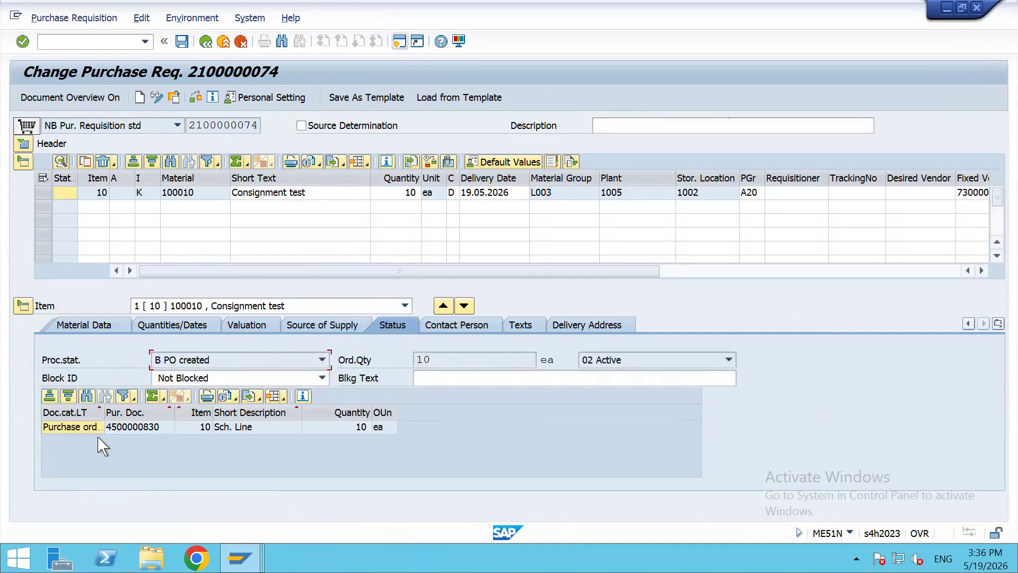
pyautogui.click(157, 428)
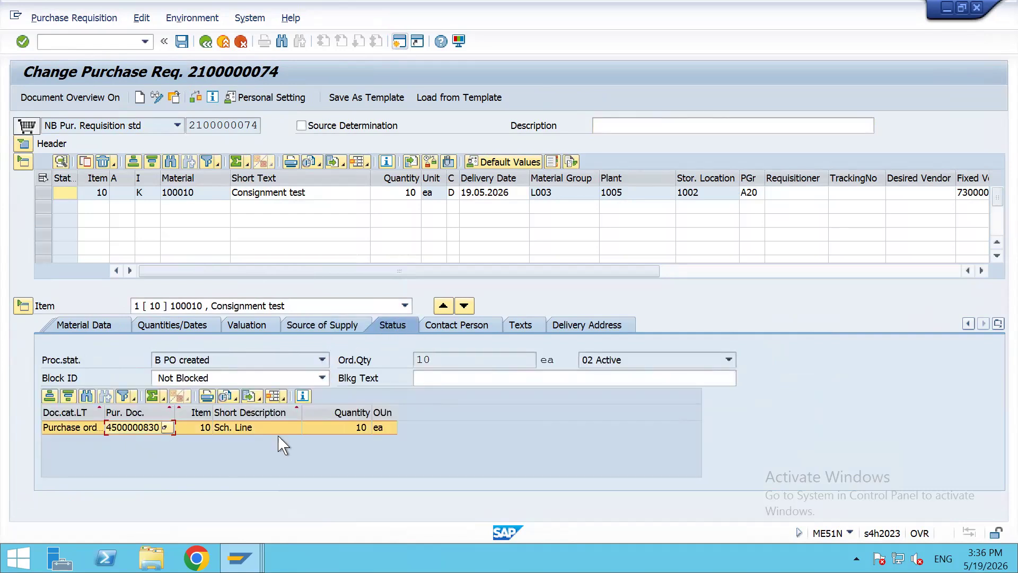
pyautogui.moveTo(276, 413); pyautogui.dragTo(350, 425)
pyautogui.click(337, 430)
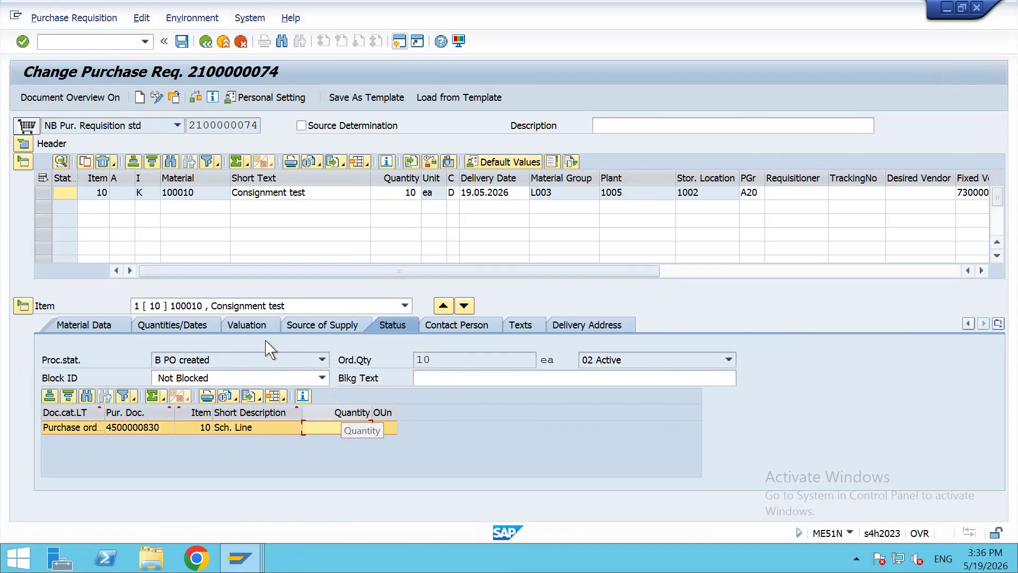
# Review the requisition item's ordered and open quantities and its dates, and switch the requisition to display mode
pyautogui.click(185, 325)
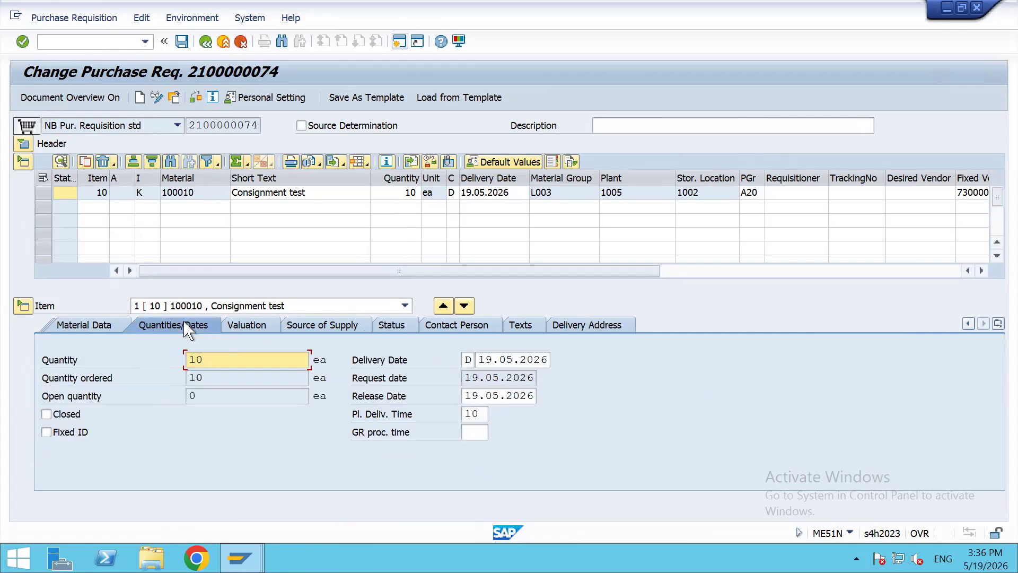
pyautogui.click(215, 395)
pyautogui.click(198, 378)
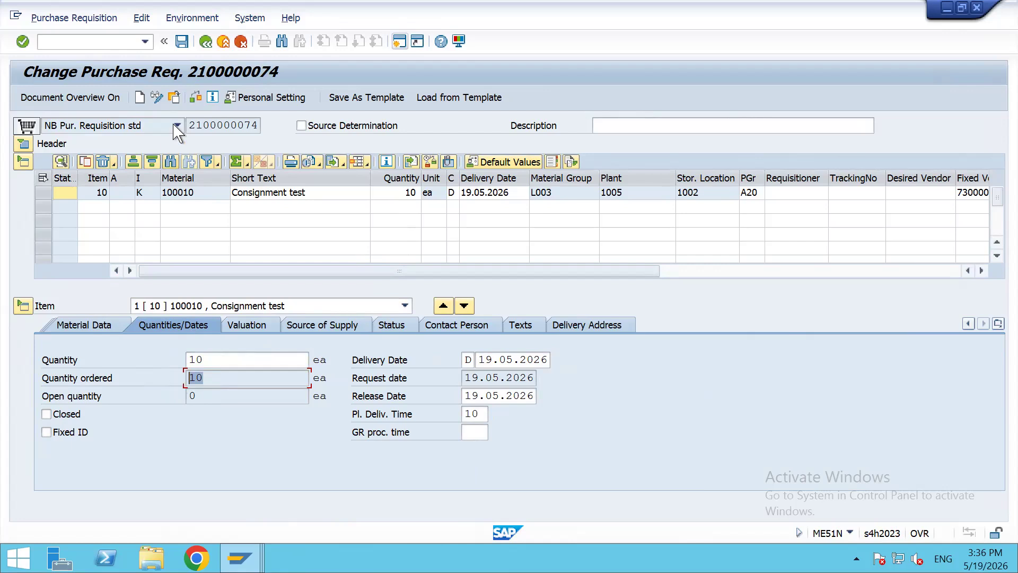
pyautogui.click(157, 97)
# Start a goods receipt in transaction MIGO with reference R01 Purchase Order and load the copied purchase order number
pyautogui.click(89, 44)
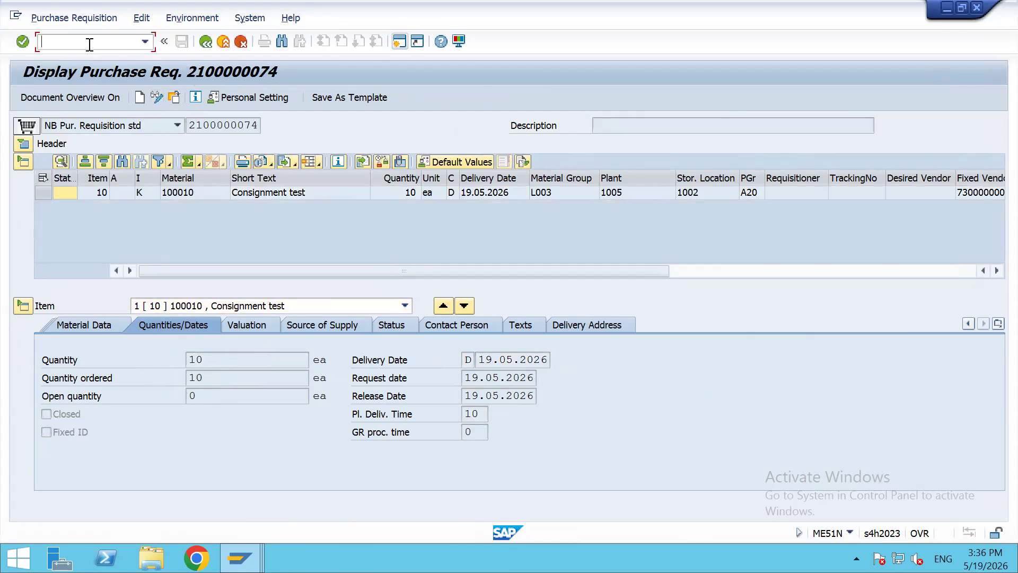
pyautogui.write('/nmigo')
pyautogui.press('Return')
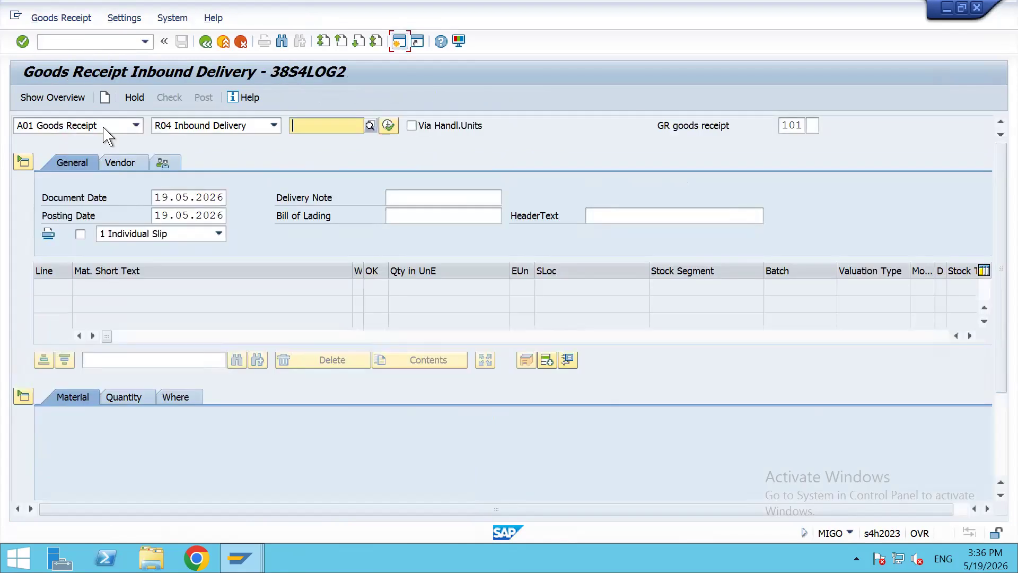
pyautogui.click(215, 125)
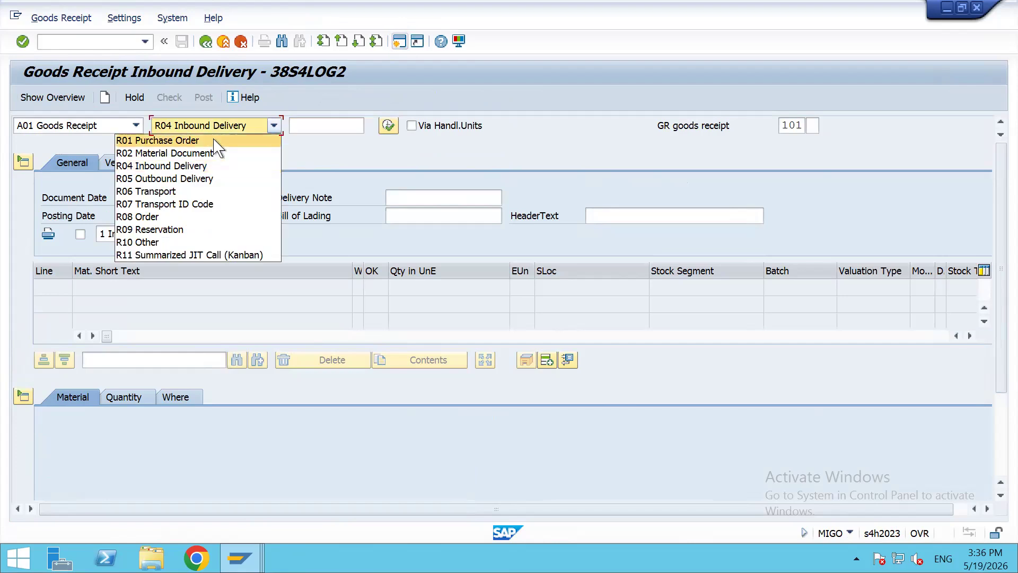
pyautogui.click(222, 141)
pyautogui.hotkey('ctrl', 'v')
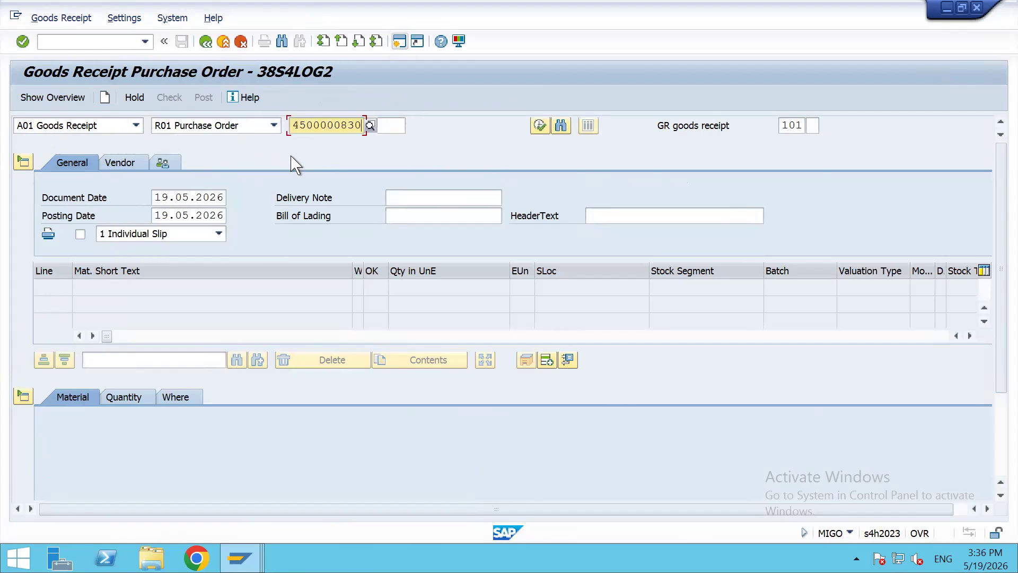
pyautogui.press('Return')
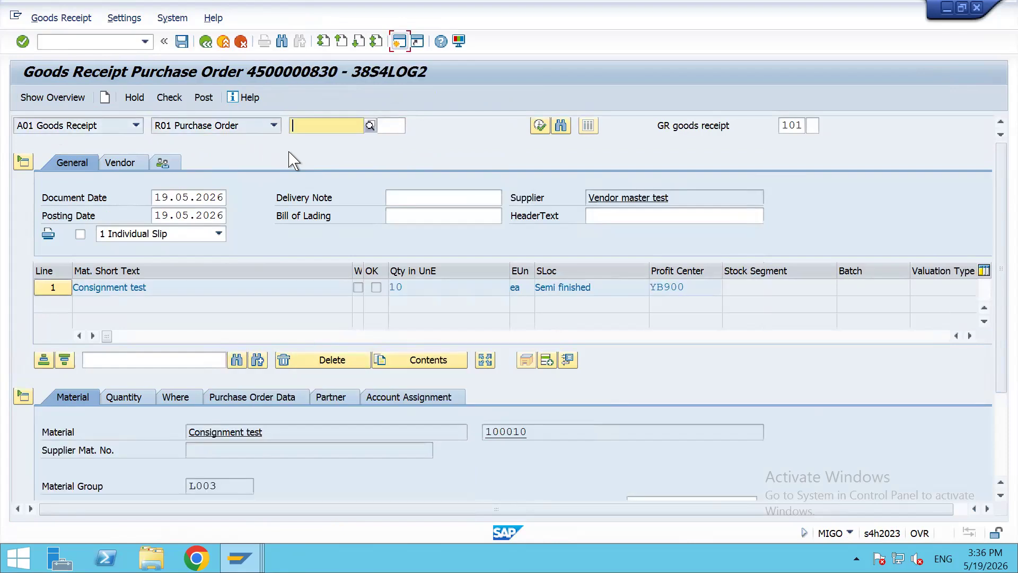
# Mark the Consignment test line as Item OK and review its quantity, movement type, special stock indicator and storage location
pyautogui.scroll(-3, 207, 417)
pyautogui.click(106, 487)
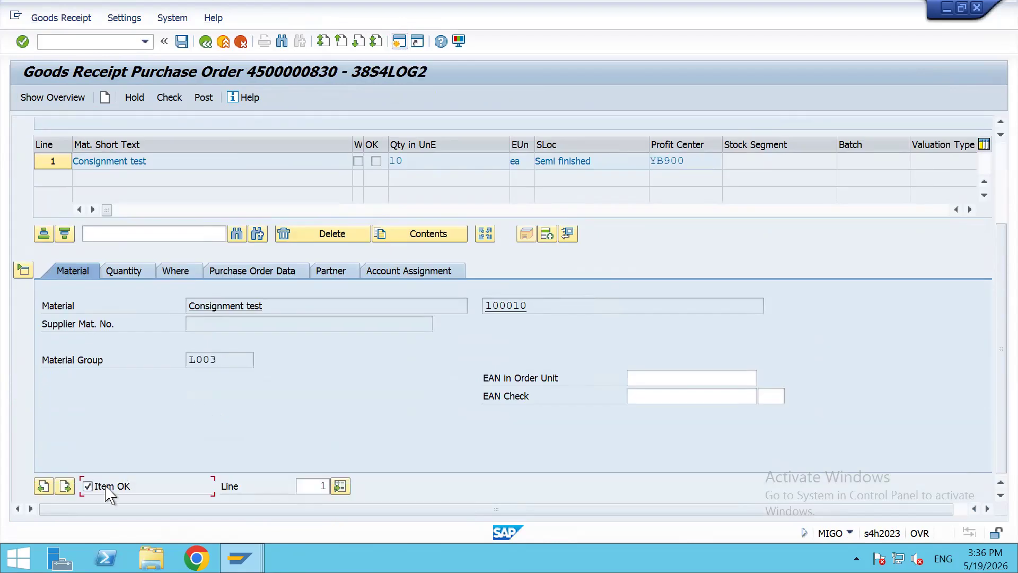
pyautogui.click(131, 272)
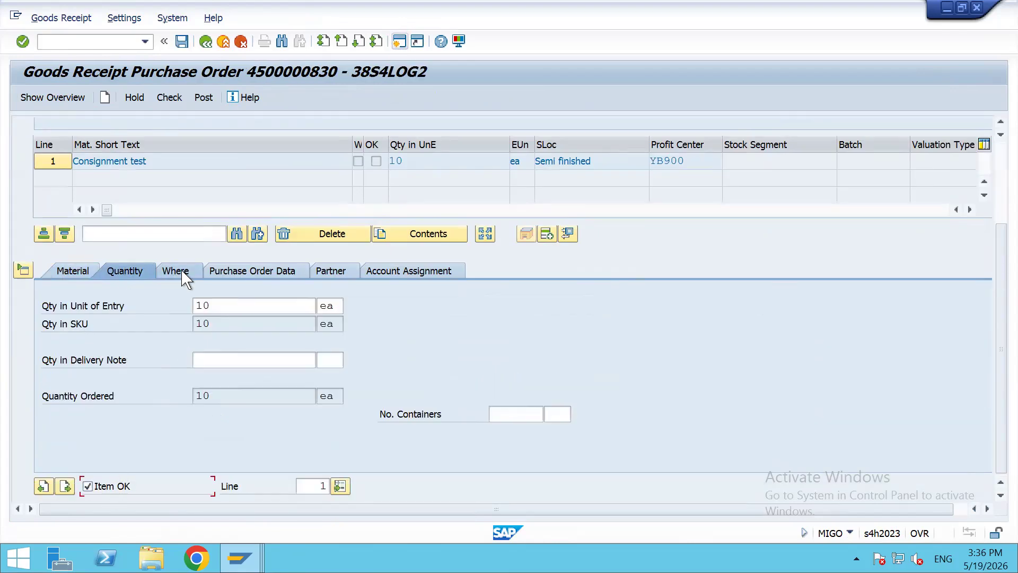
pyautogui.click(183, 275)
pyautogui.click(237, 307)
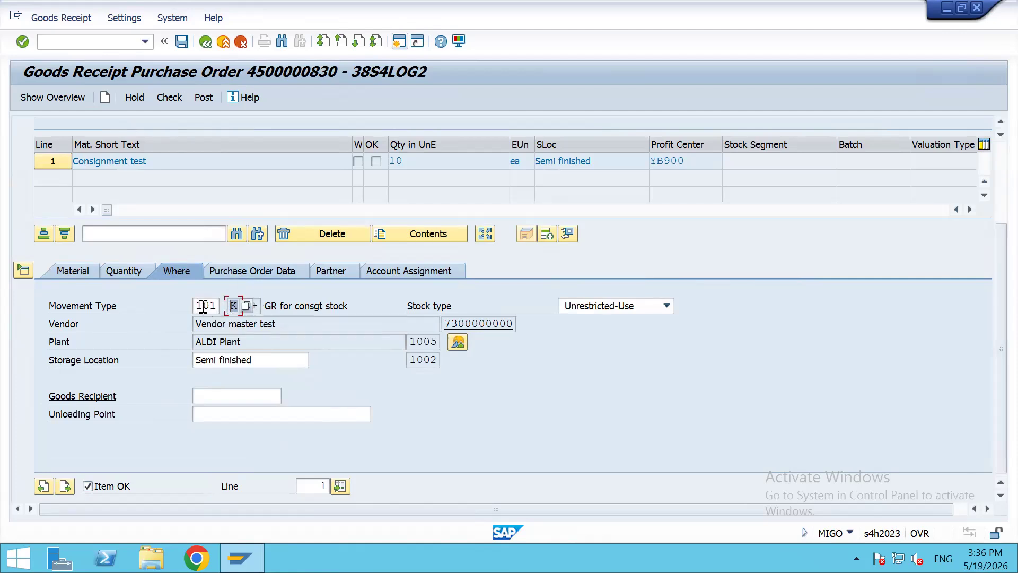
pyautogui.click(275, 306)
# Narrow the PO Quantity, Net Price and Plant columns in the purchase order's item overview and compare its storage location with the goods receipt
pyautogui.hotkey('alt', 'Tab')
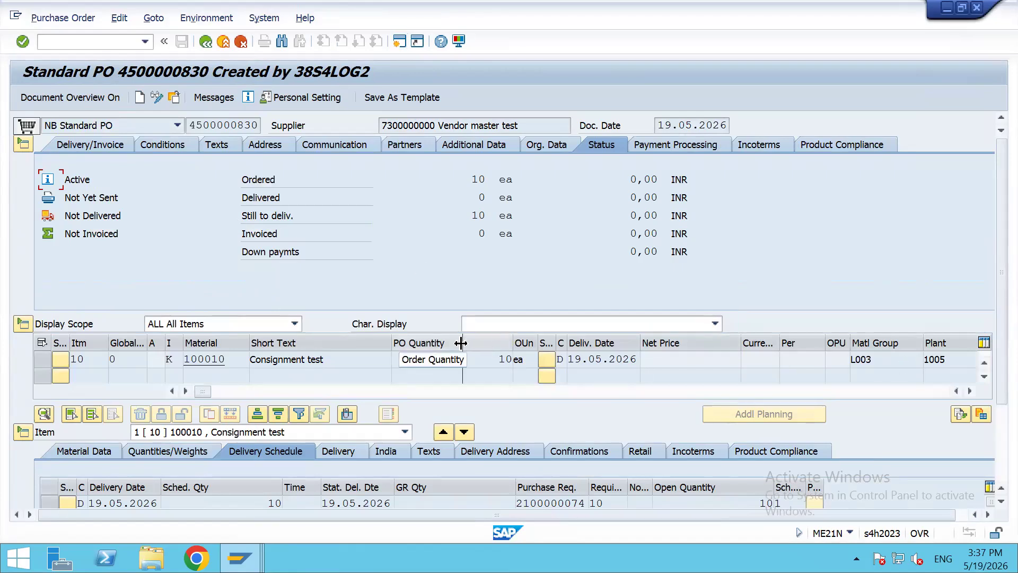
pyautogui.moveTo(460, 343); pyautogui.dragTo(459, 343)
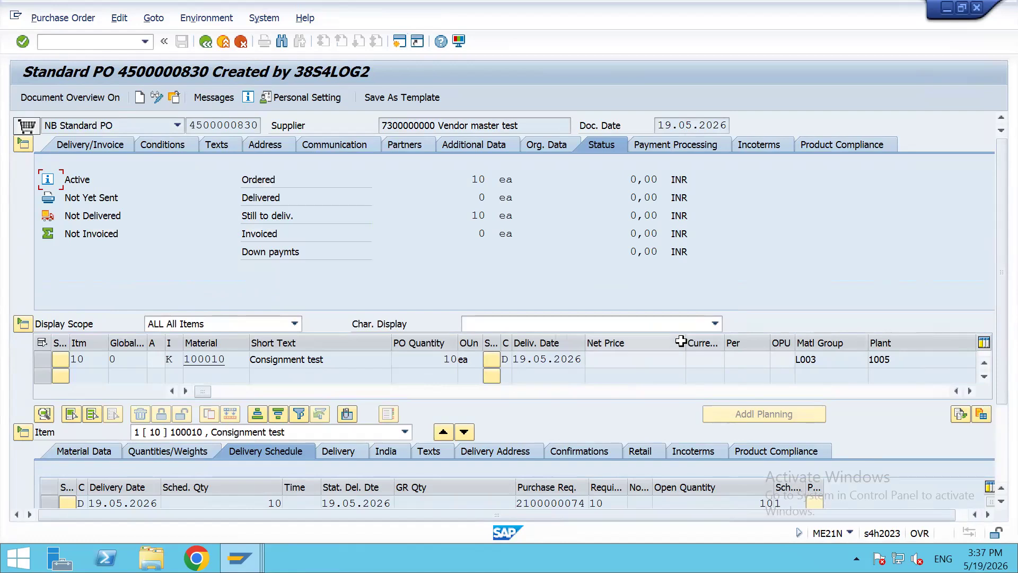
pyautogui.moveTo(682, 342); pyautogui.dragTo(624, 342)
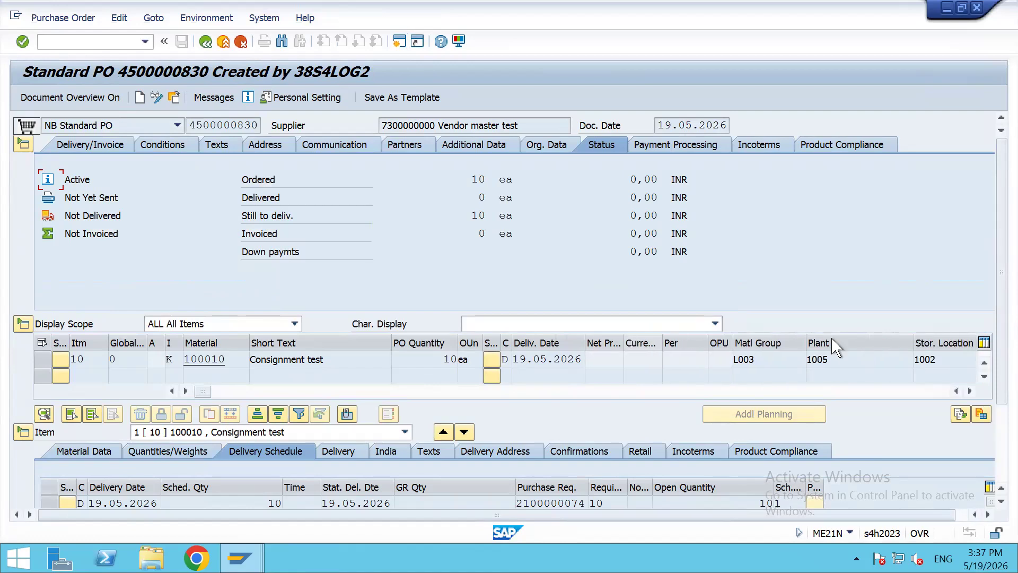
pyautogui.moveTo(913, 342); pyautogui.dragTo(859, 341)
pyautogui.click(905, 359)
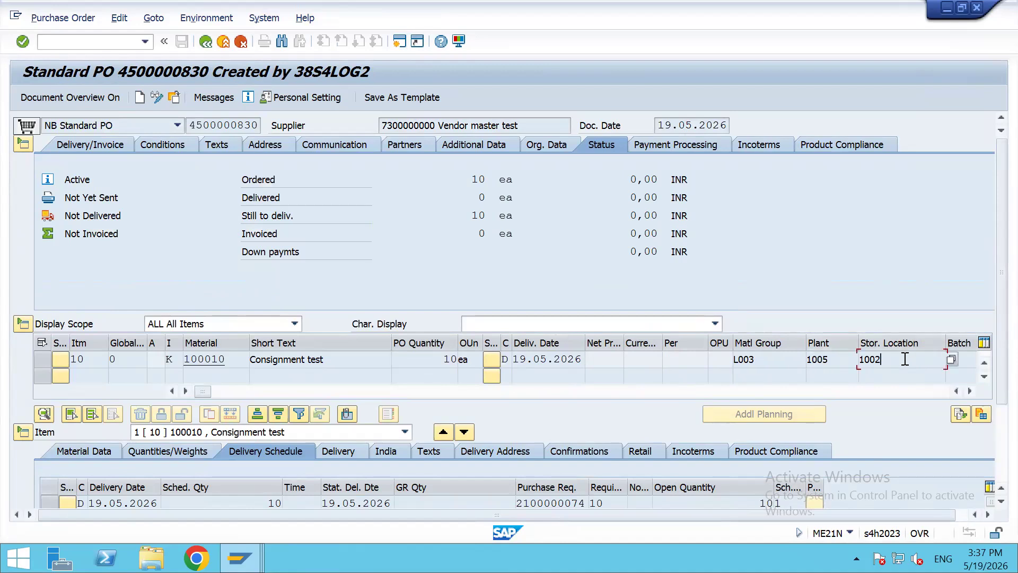
pyautogui.doubleClick(884, 360)
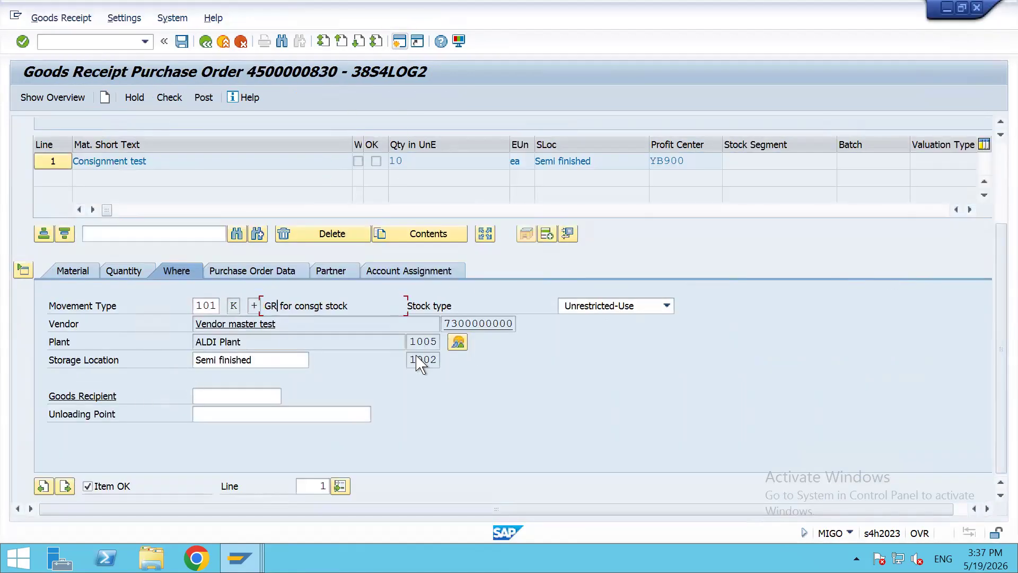
pyautogui.doubleClick(432, 360)
# Check the goods receipt, set its posting date to 19.11.2023, check it again and close the message log
pyautogui.click(168, 97)
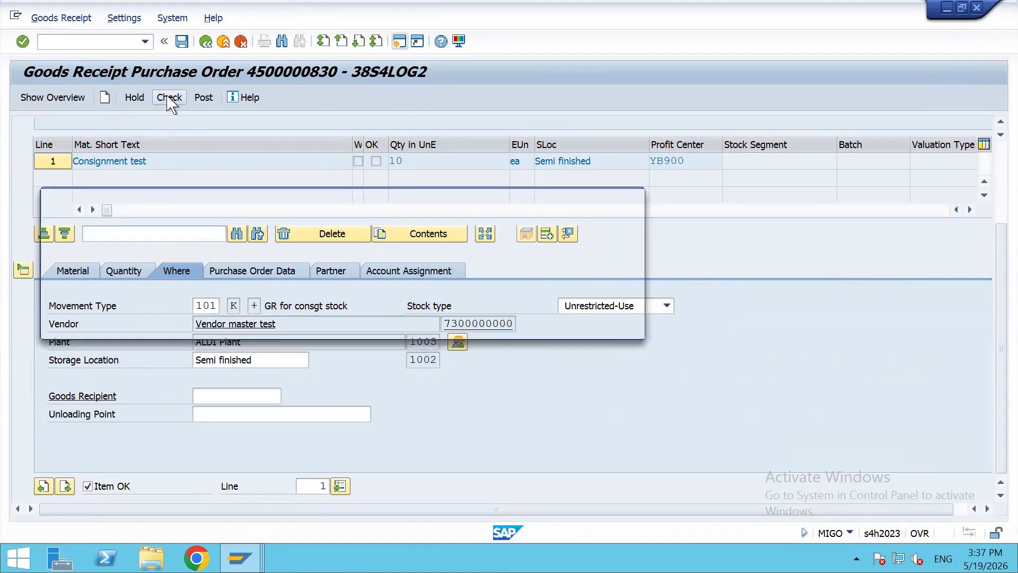
pyautogui.press('Escape')
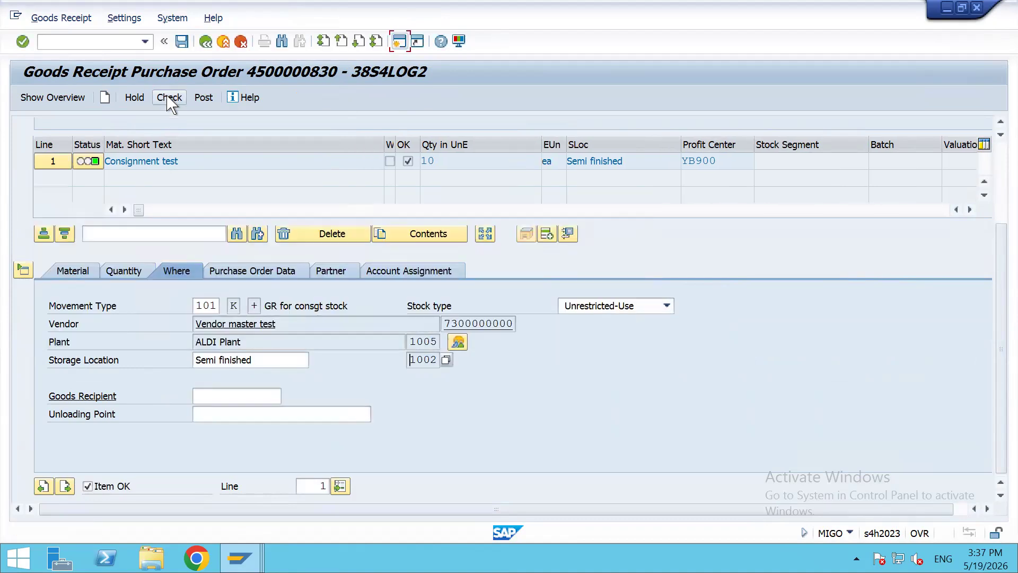
pyautogui.scroll(3, 180, 195)
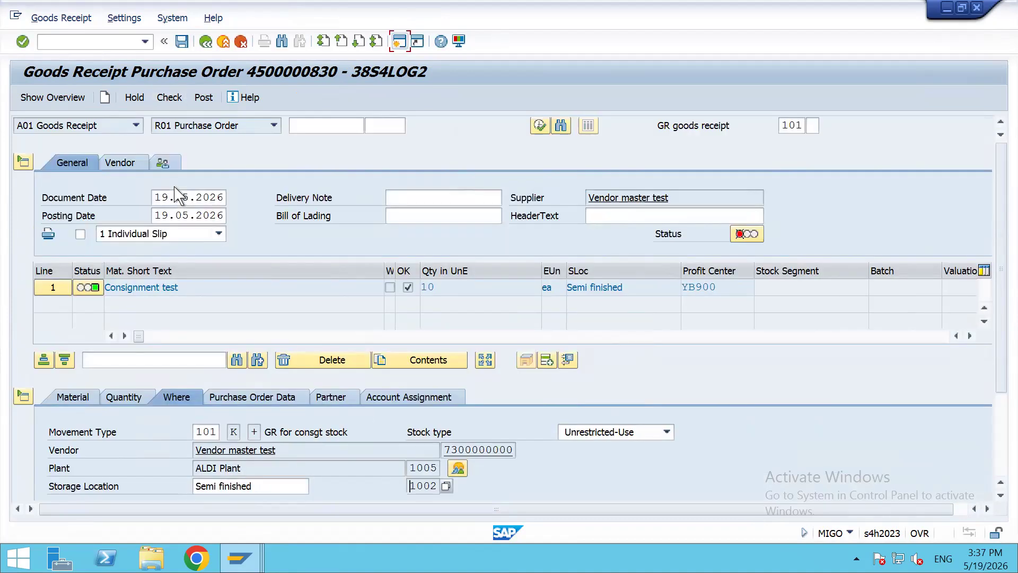
pyautogui.click(180, 216)
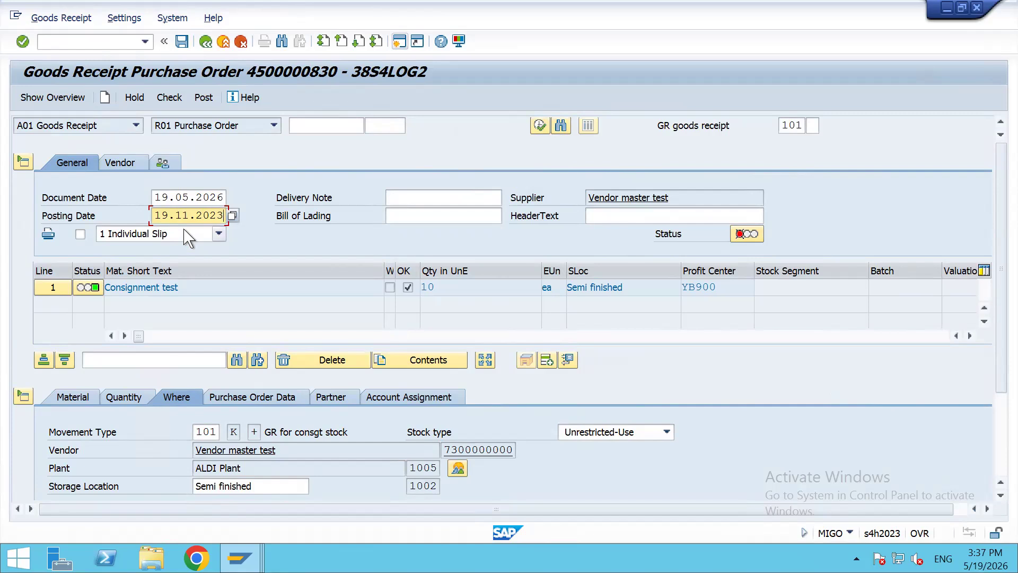
pyautogui.click(170, 98)
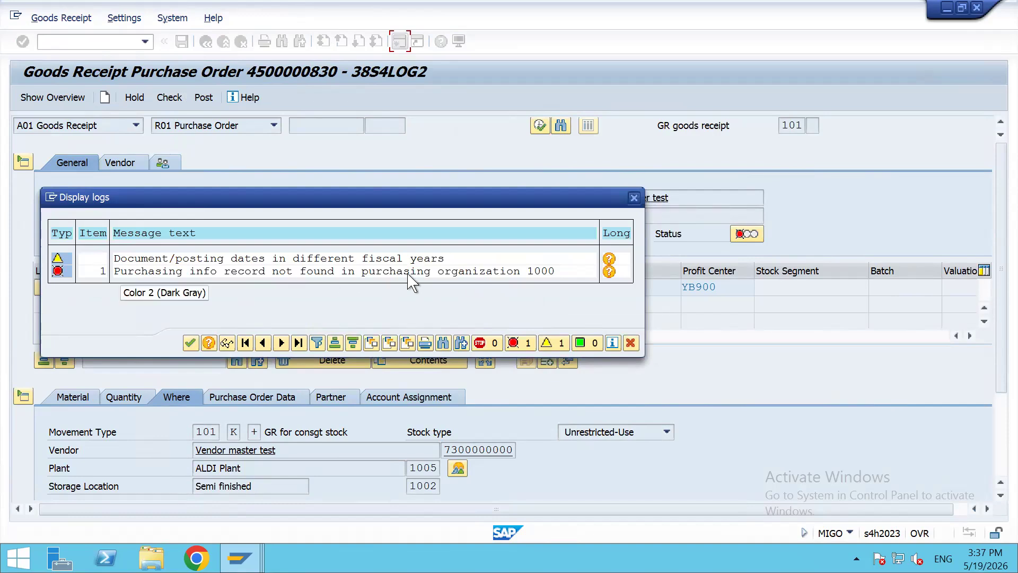
pyautogui.click(190, 343)
# Examine the purchase order's organizational data, particularly its purchasing organization, and consult the info record session
pyautogui.hotkey('alt', 'Tab')
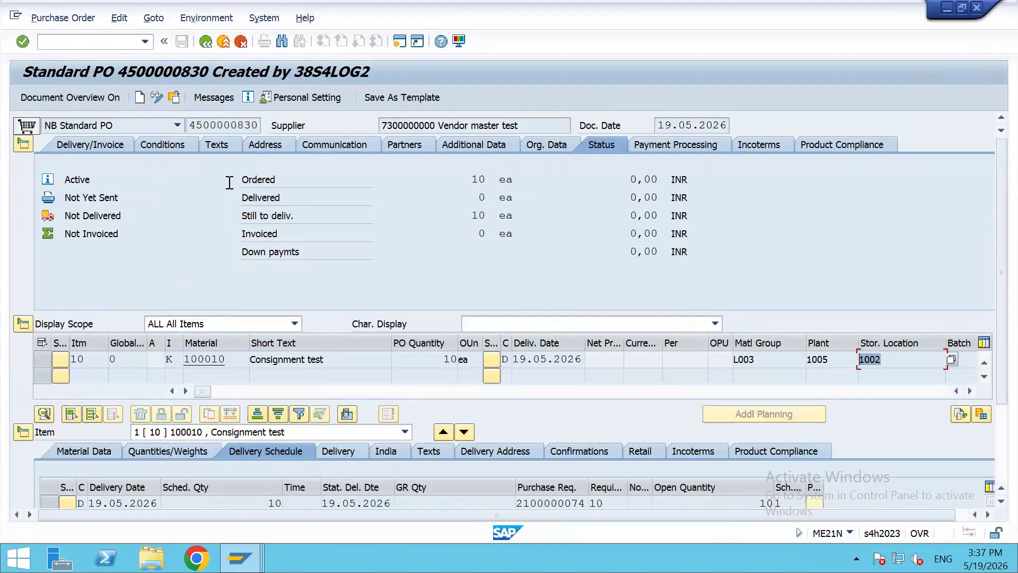
pyautogui.click(540, 151)
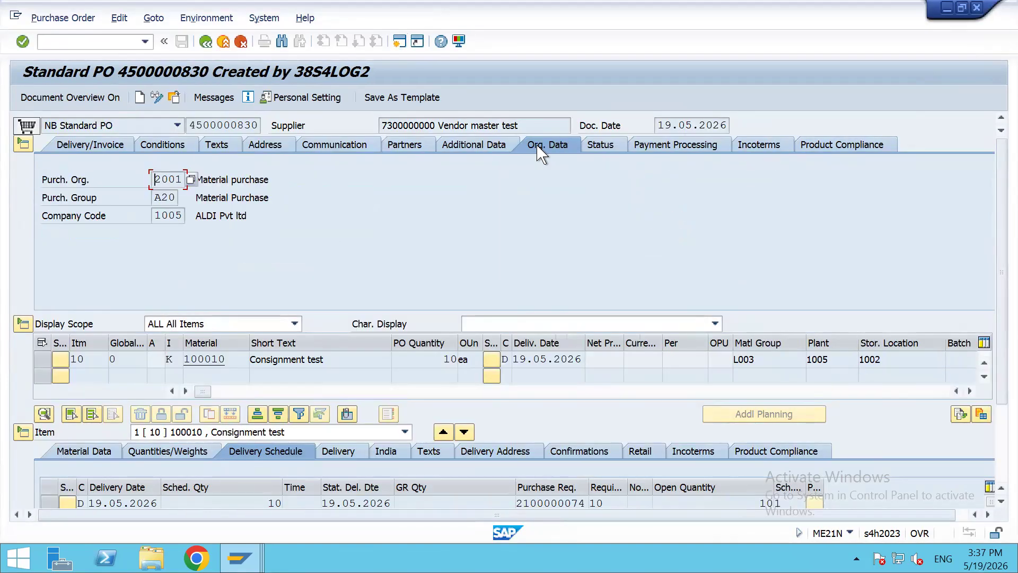
pyautogui.doubleClick(182, 181)
pyautogui.hotkey('alt', 'Tab')
pyautogui.hotkey('alt', 'Tab')
pyautogui.hotkey('alt', 'Tab')
pyautogui.hotkey('alt', 'Tab')
pyautogui.click(97, 43)
pyautogui.press('Return')
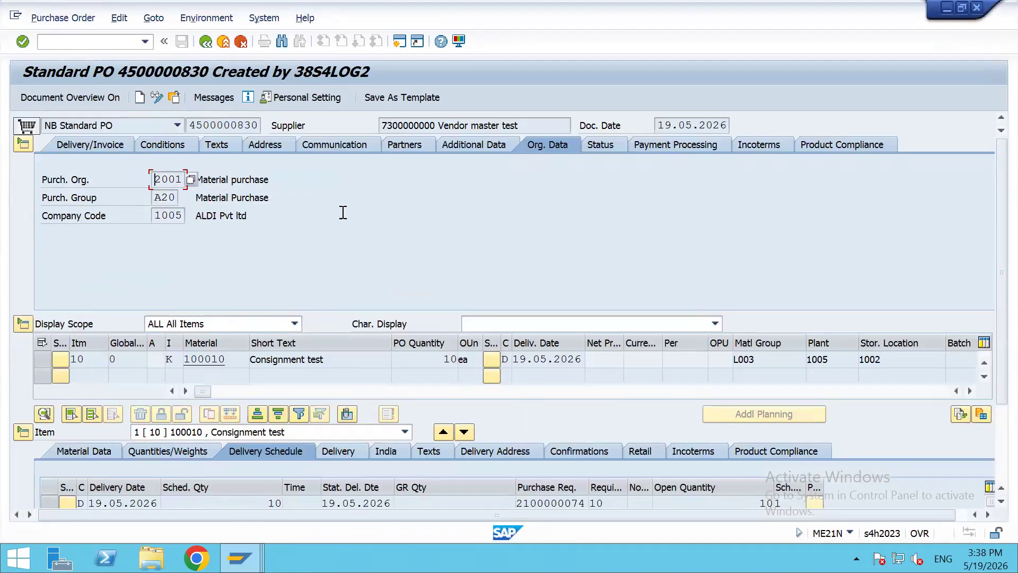
# Recheck the goods receipt and read the diagnosis and procedure in the long text of item 1's purchasing info record error
pyautogui.hotkey('alt', 'Tab')
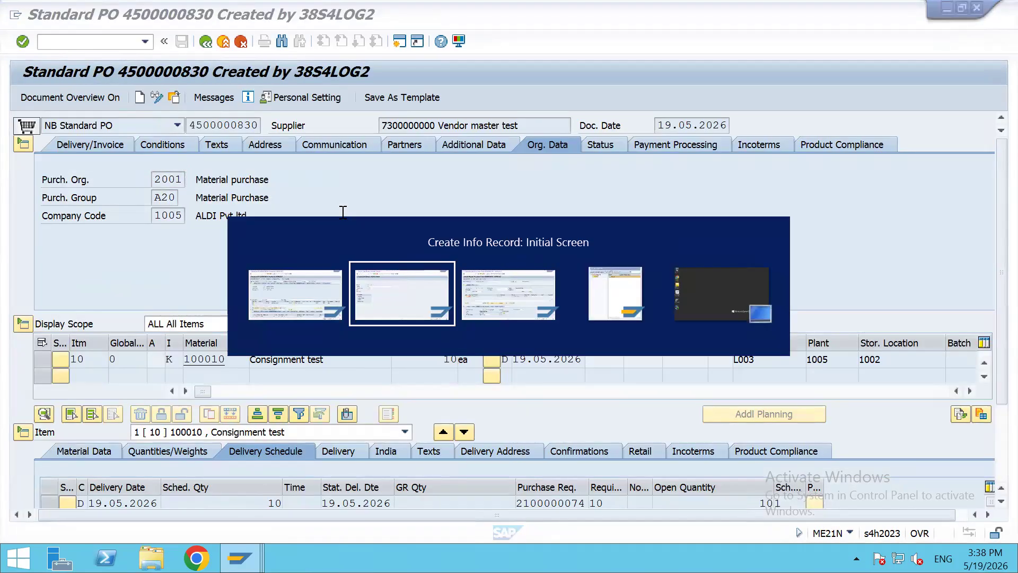
pyautogui.hotkey('alt', 'Tab')
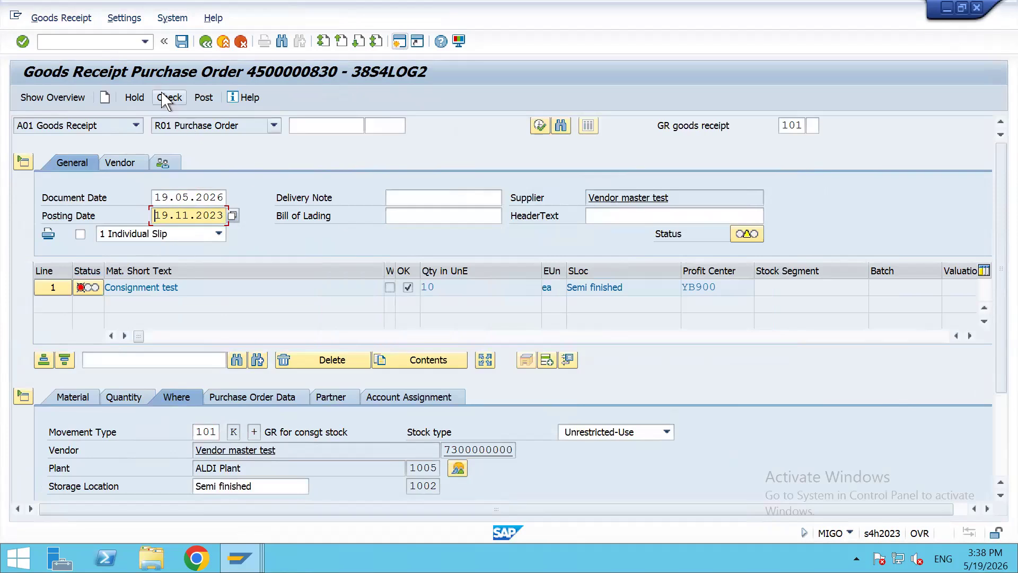
pyautogui.click(168, 98)
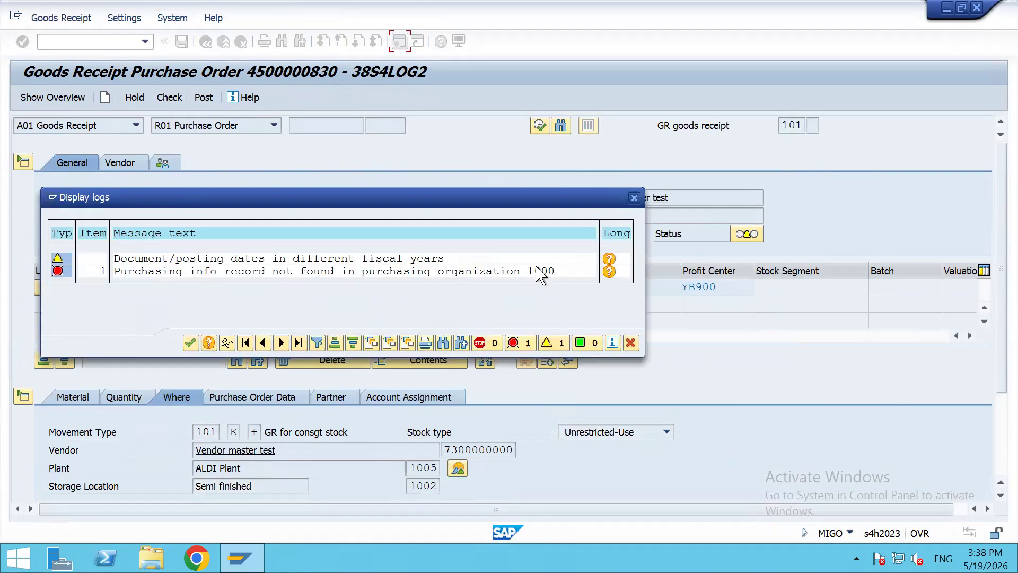
pyautogui.click(609, 272)
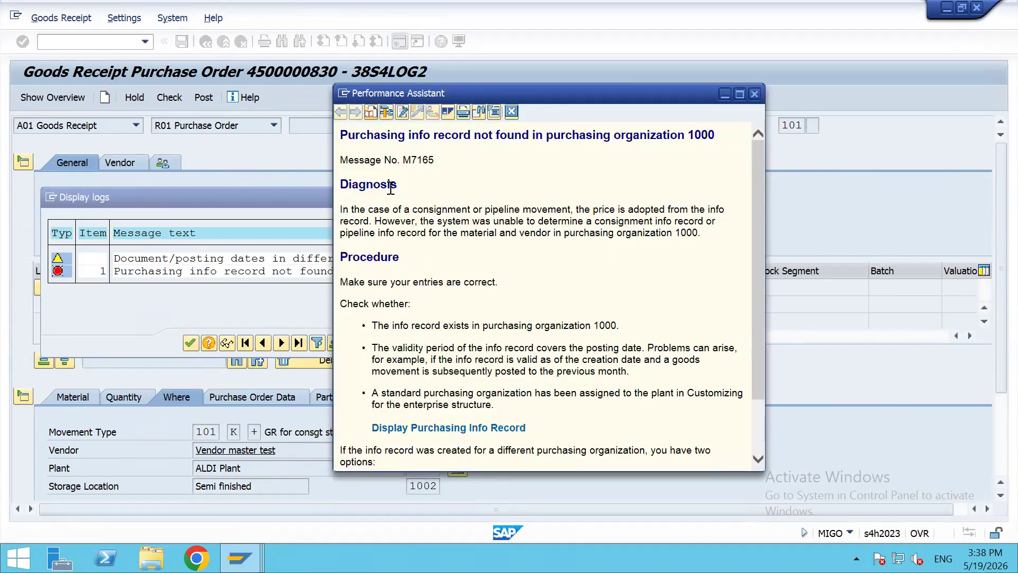
pyautogui.moveTo(357, 208); pyautogui.dragTo(667, 210)
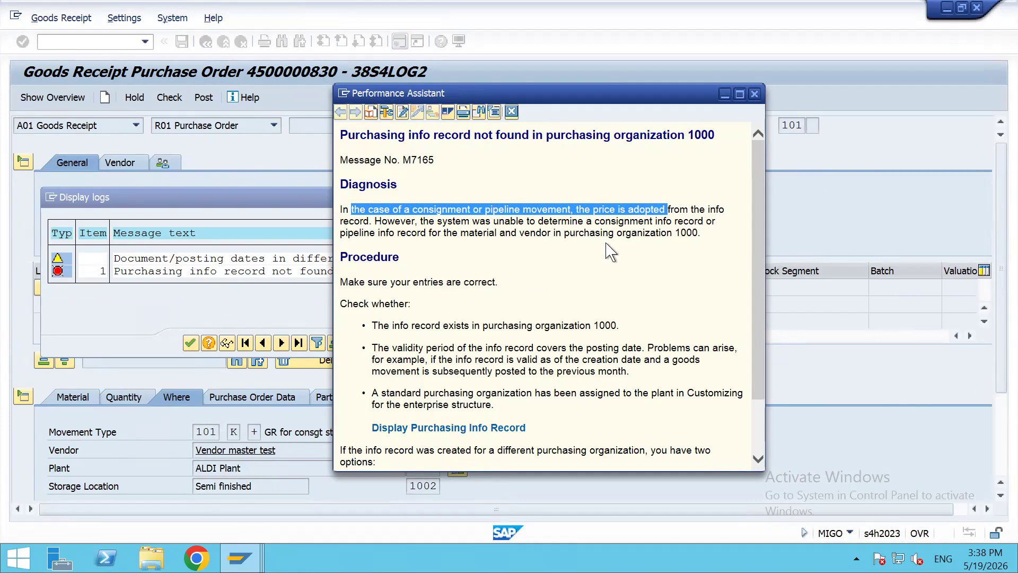
pyautogui.scroll(-2, 470, 297)
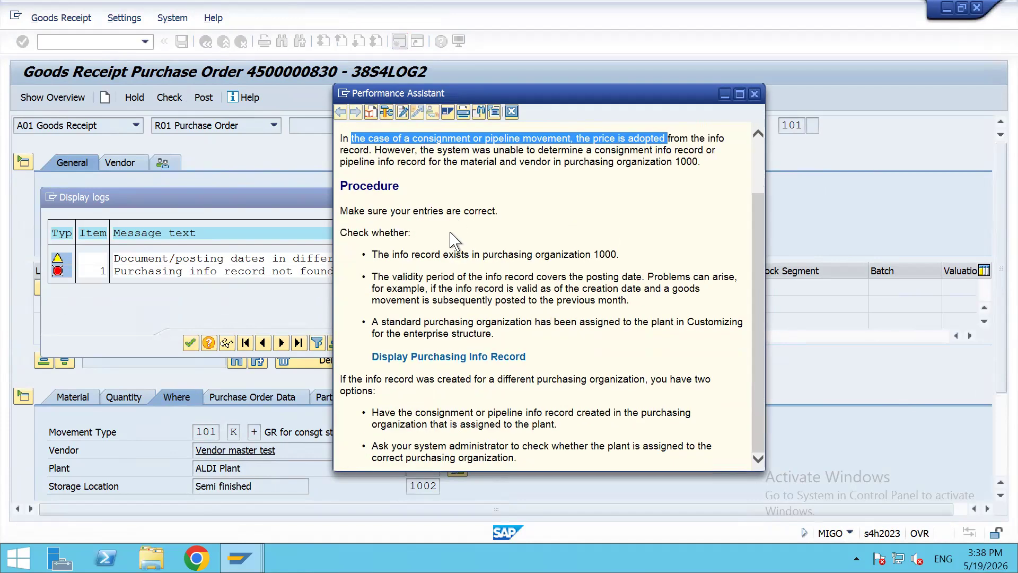
pyautogui.moveTo(392, 254); pyautogui.dragTo(594, 259)
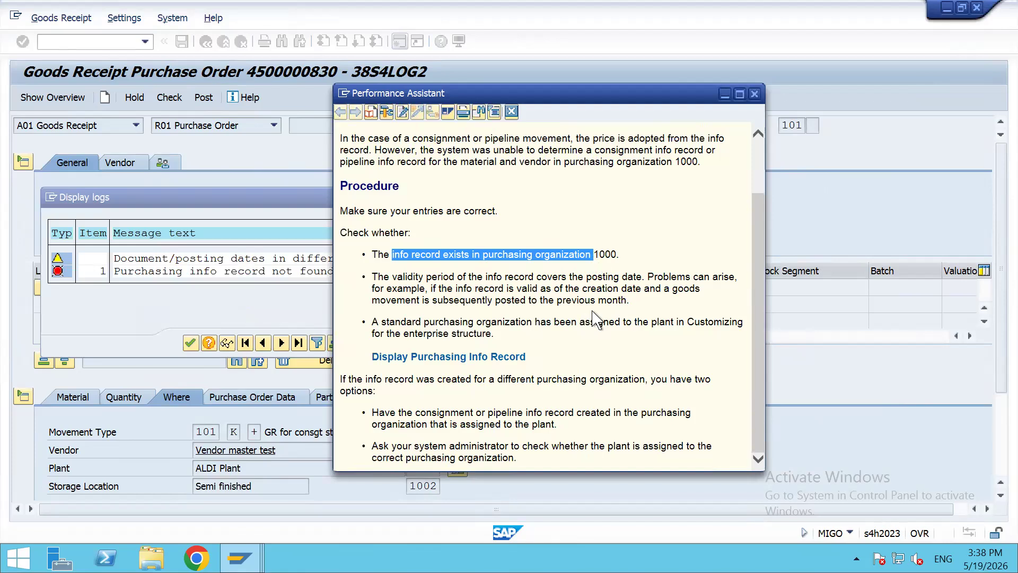
pyautogui.click(511, 111)
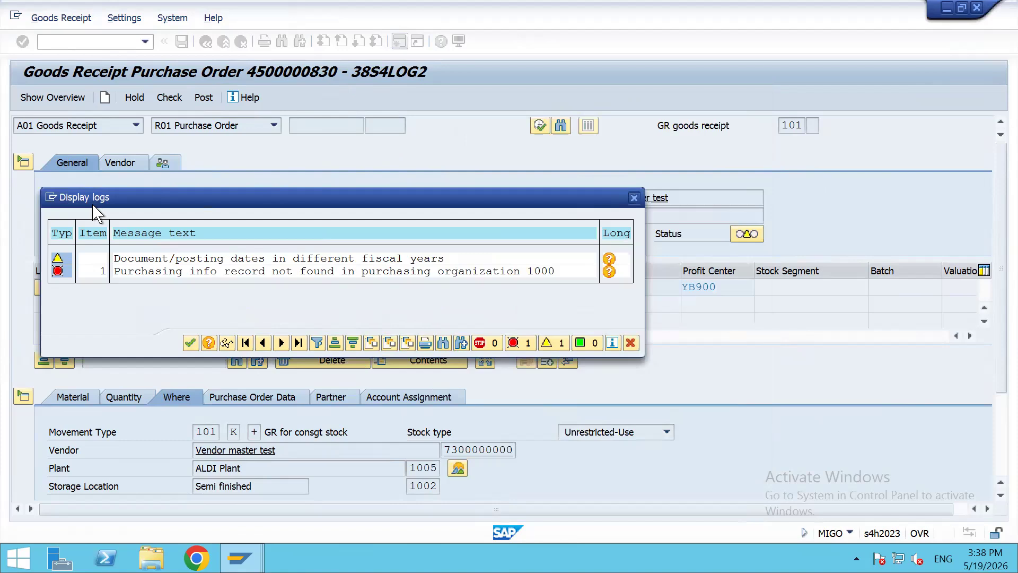
# Open the customizing guide with SIMG in a new session and expand Enterprise Structure, Assignment, Materials Management
pyautogui.click(51, 197)
pyautogui.click(83, 254)
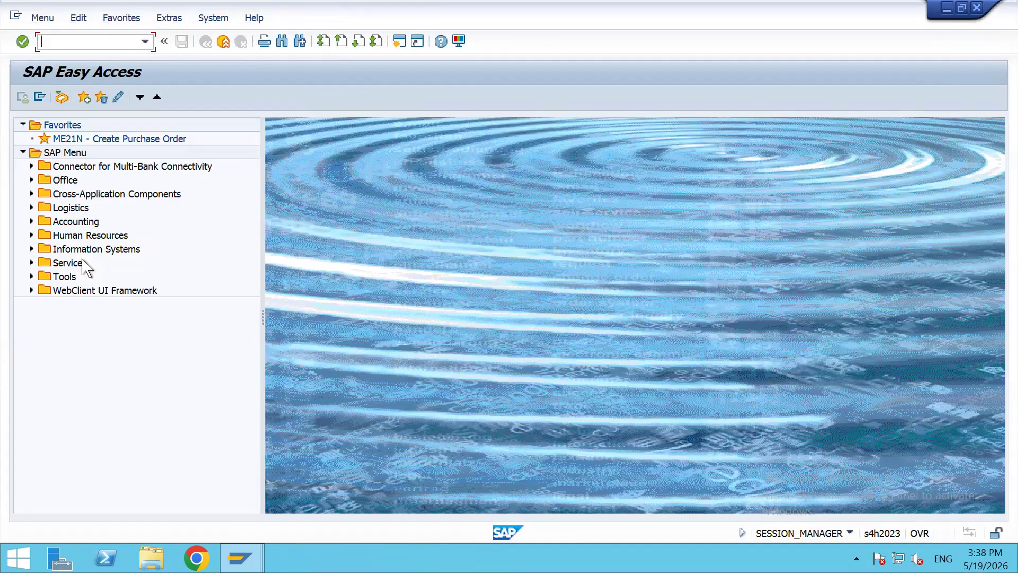
pyautogui.write('simg')
pyautogui.press('Return')
pyautogui.click(30, 208)
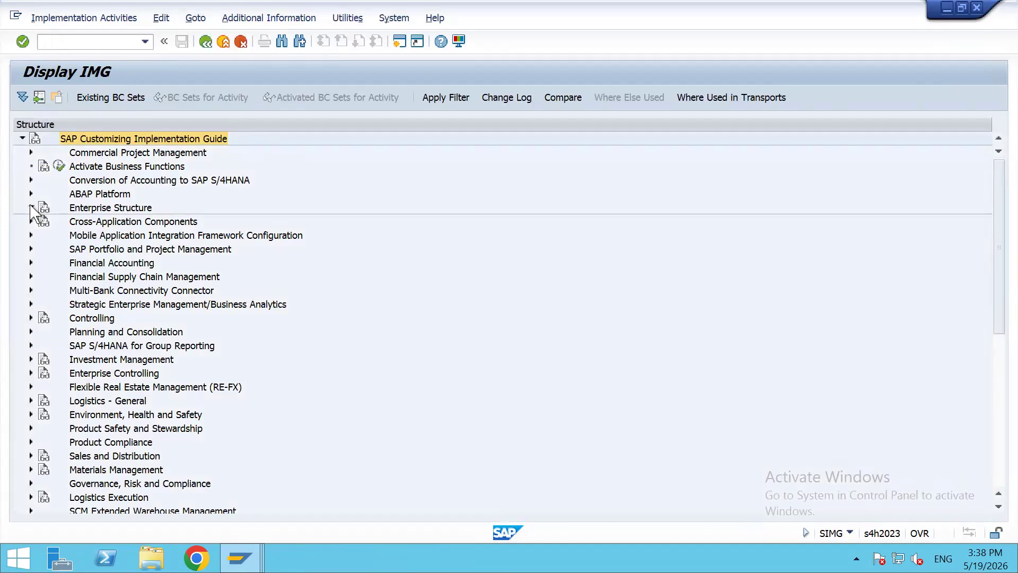
pyautogui.click(40, 235)
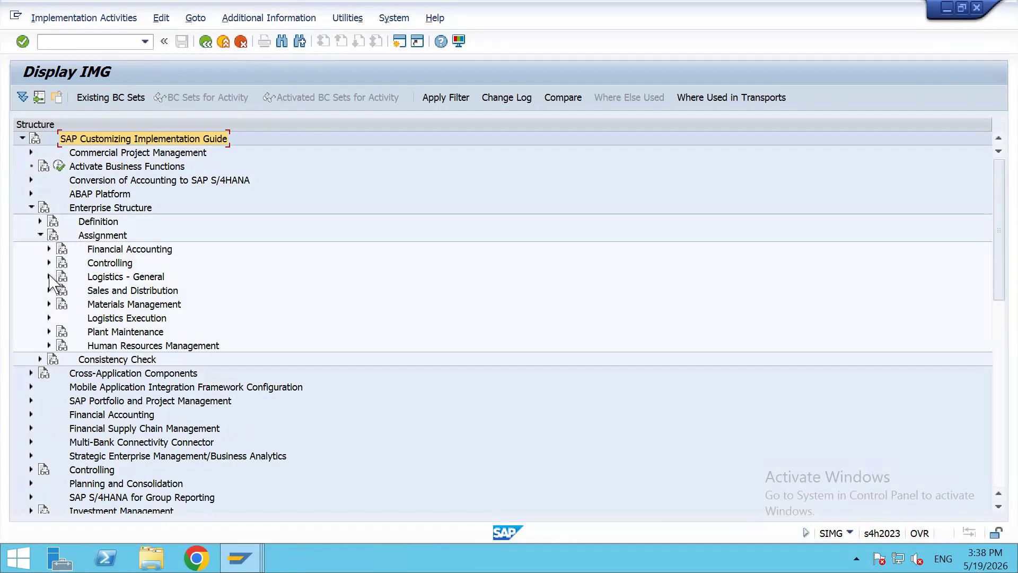
pyautogui.click(49, 304)
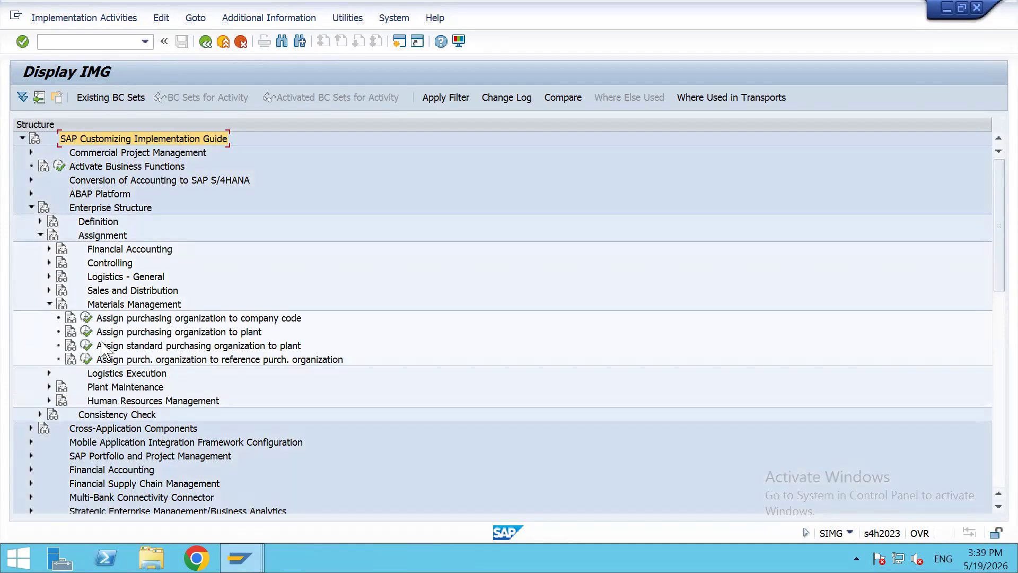
# Remove the standard purchasing organization assigned to plant 1005 in the customizing activity and save the change
pyautogui.click(86, 345)
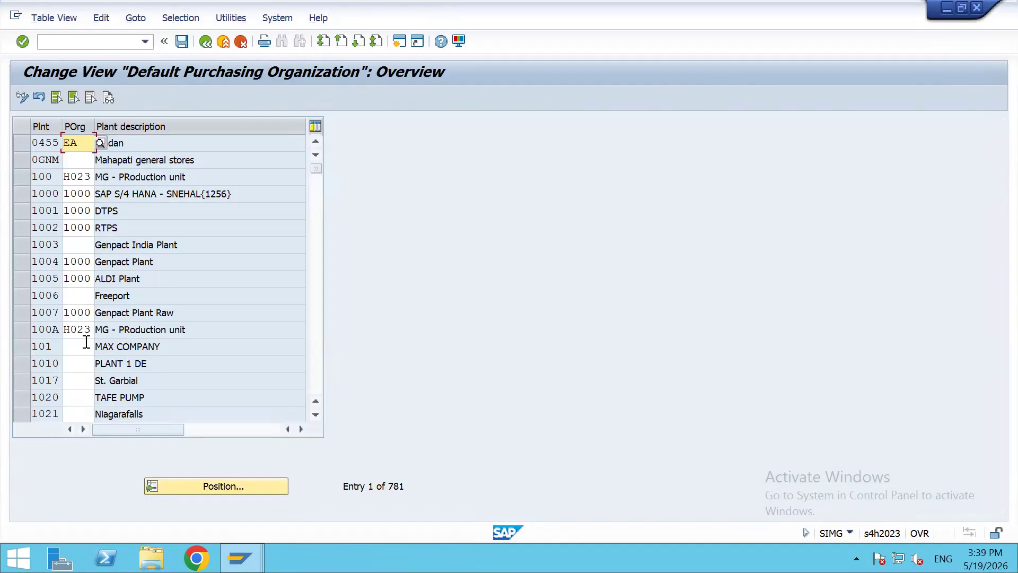
pyautogui.click(53, 277)
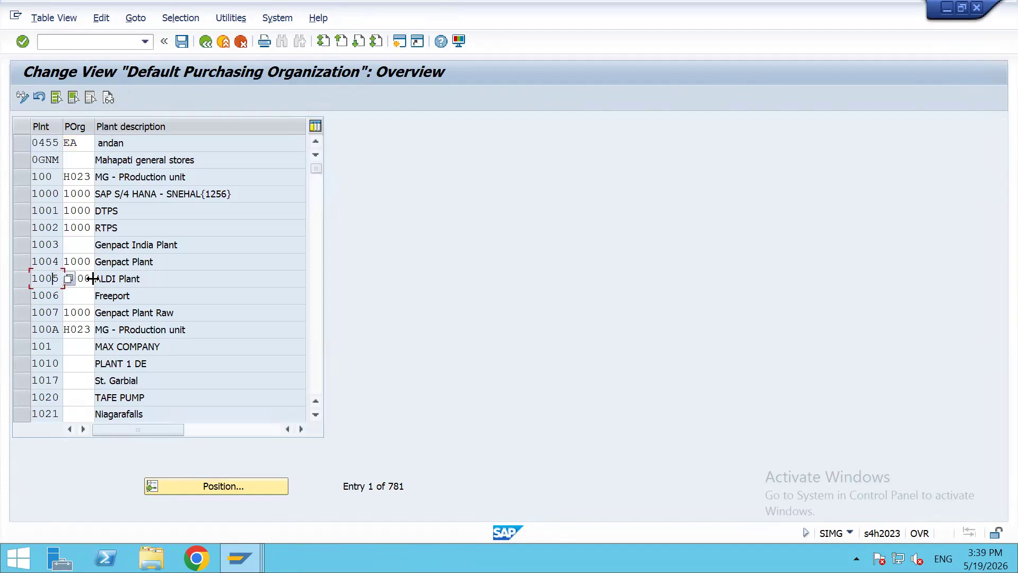
pyautogui.doubleClick(89, 278)
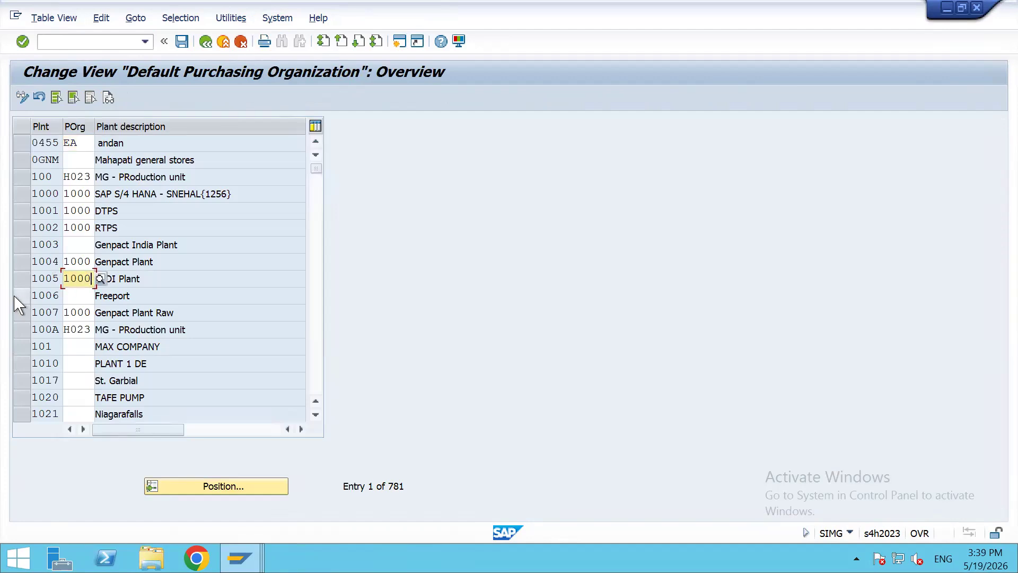
pyautogui.hotkey('shift', 'Home')
pyautogui.press('BackSpace')
pyautogui.hotkey('ctrl', 's')
pyautogui.press('Return')
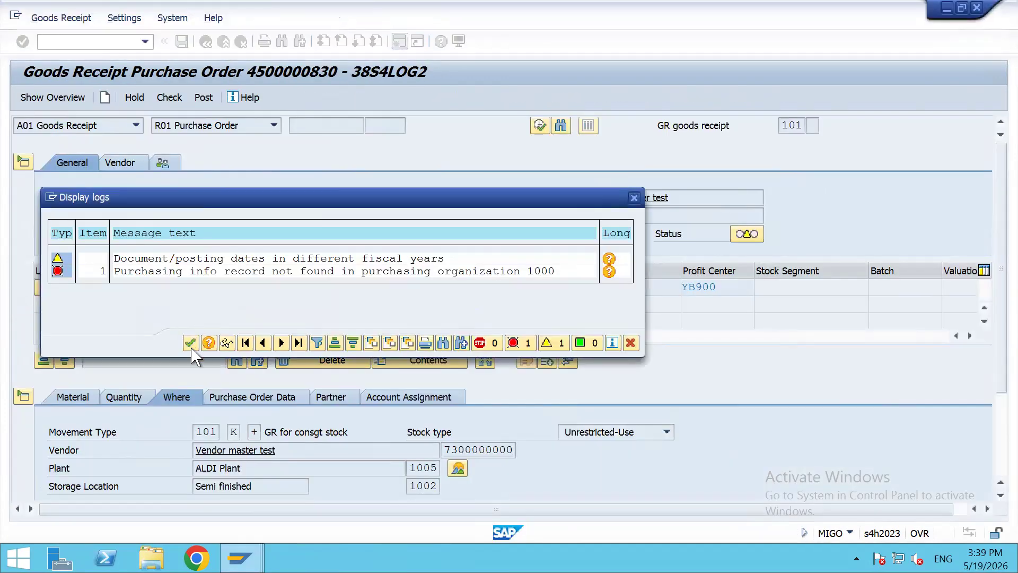
# Close the old message log, recheck the goods receipt and dismiss its new log
pyautogui.click(193, 342)
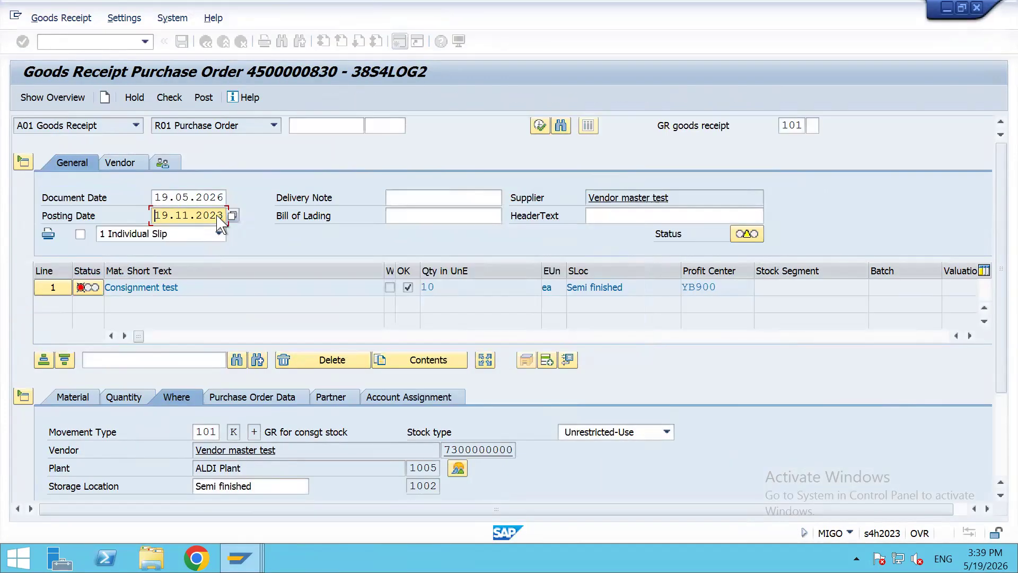
pyautogui.click(169, 97)
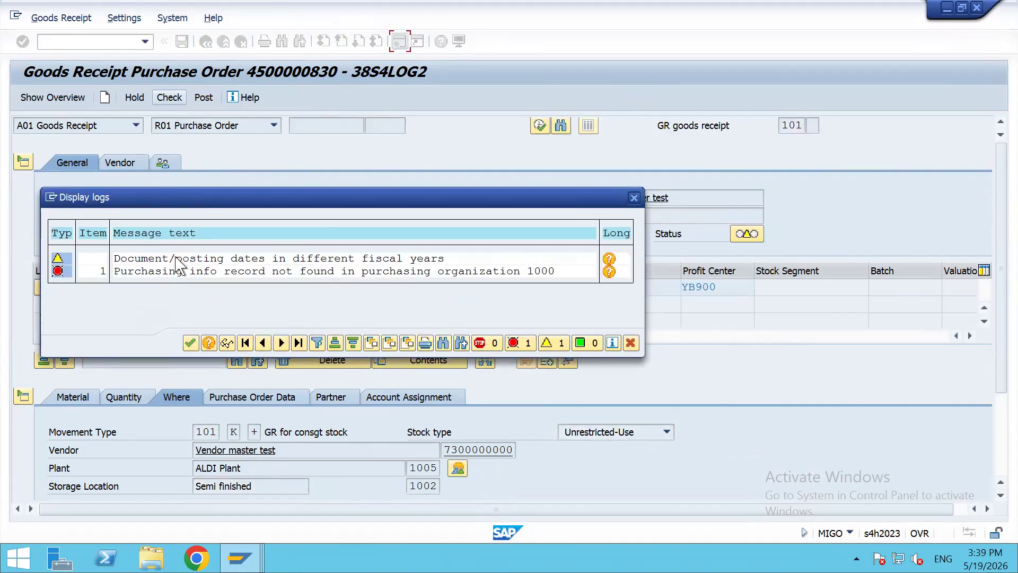
pyautogui.click(190, 342)
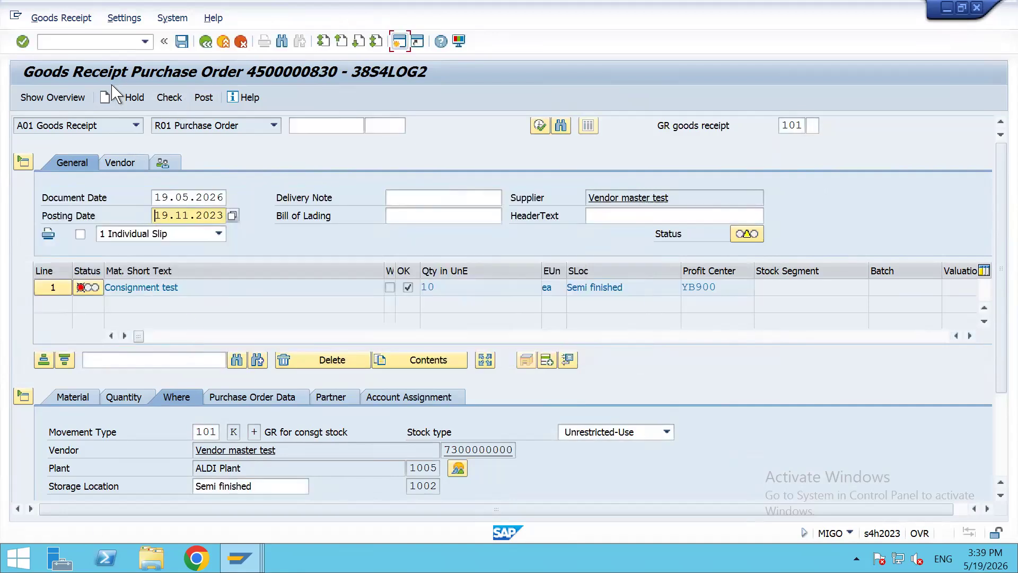
# Restart the goods receipt transaction with /nmigo and load the same purchase order again
pyautogui.click(102, 41)
pyautogui.write('/nmigo')
pyautogui.press('Return')
pyautogui.press('space')
pyautogui.press('Down')
pyautogui.press('Return')
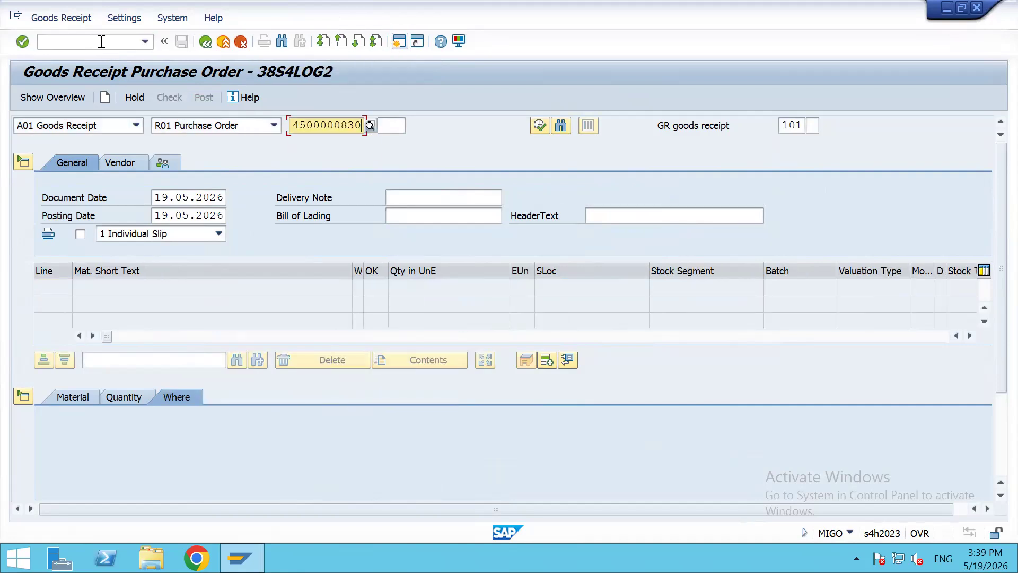
pyautogui.press('Return')
# Mark the consignment item as OK and change the month of the goods receipt's posting date to 11
pyautogui.scroll(-3, 244, 341)
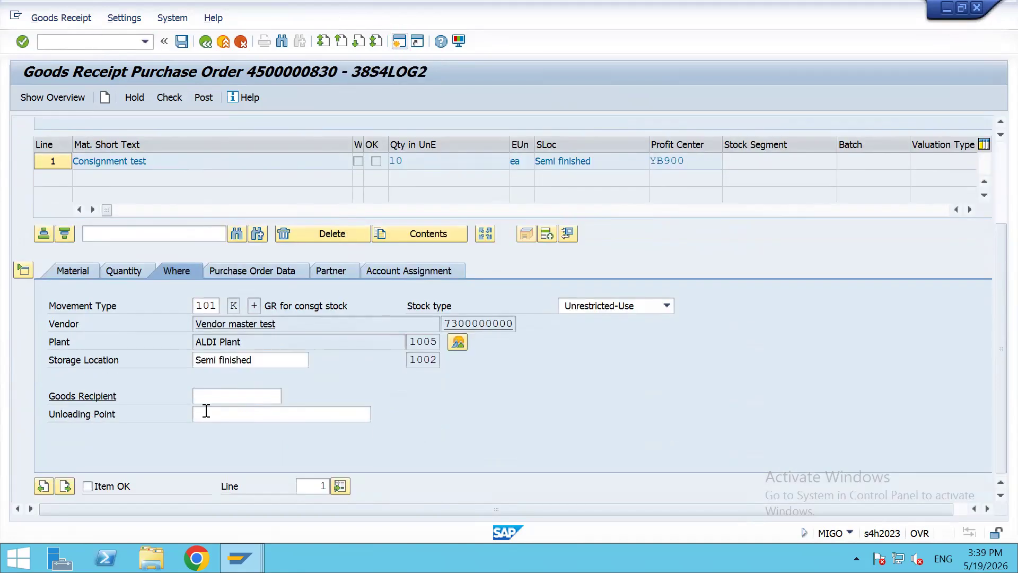
pyautogui.click(114, 486)
pyautogui.scroll(3, 153, 351)
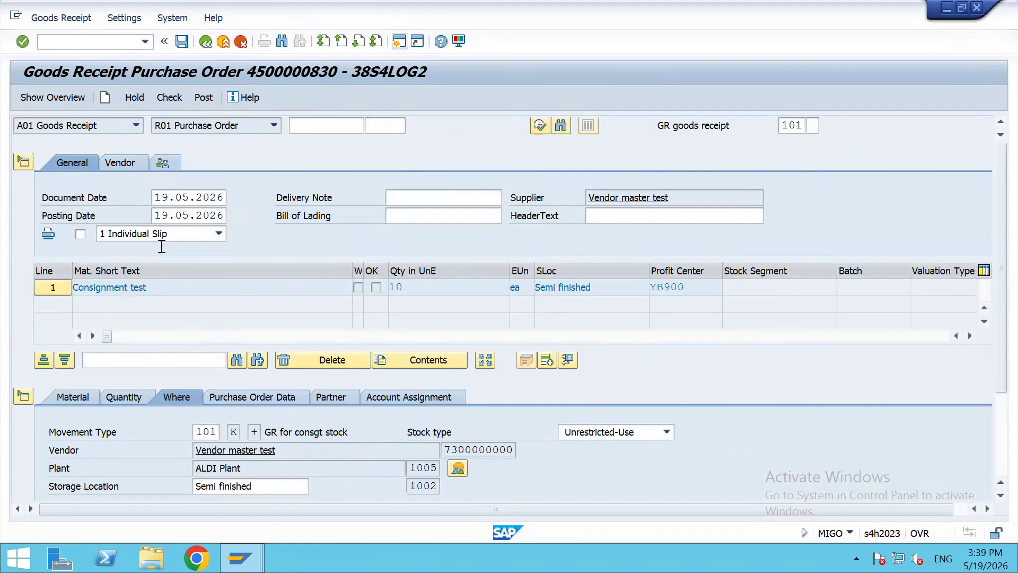
pyautogui.click(180, 214)
pyautogui.write('11')
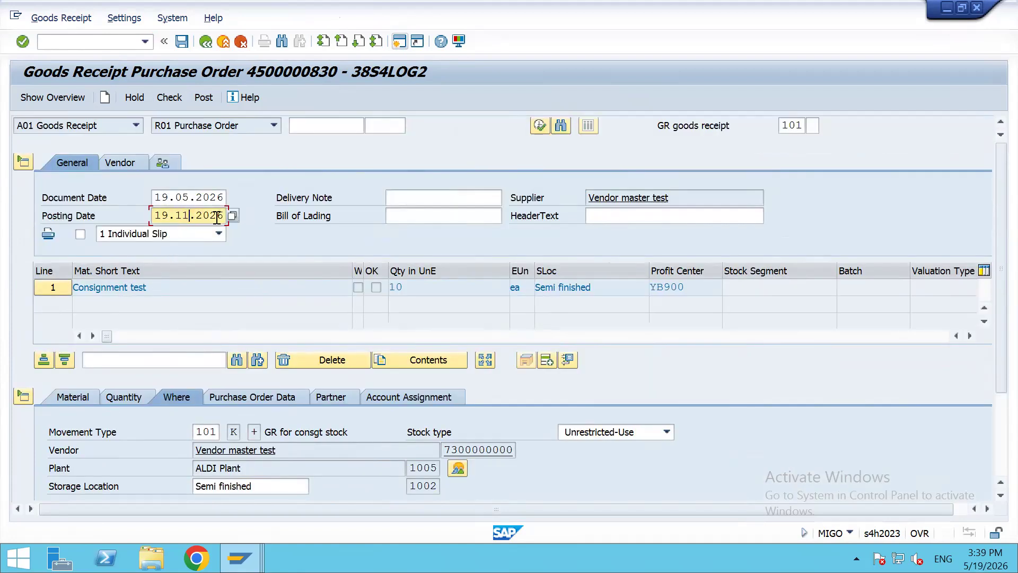
# Check the goods receipt and read the long text of item 1's purchasing info record error
pyautogui.click(168, 98)
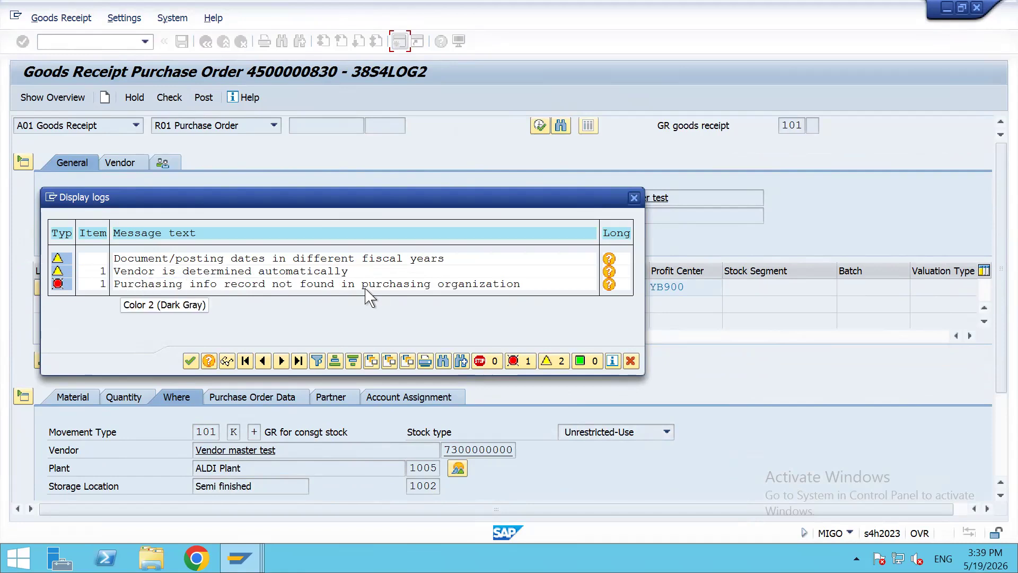
pyautogui.click(608, 285)
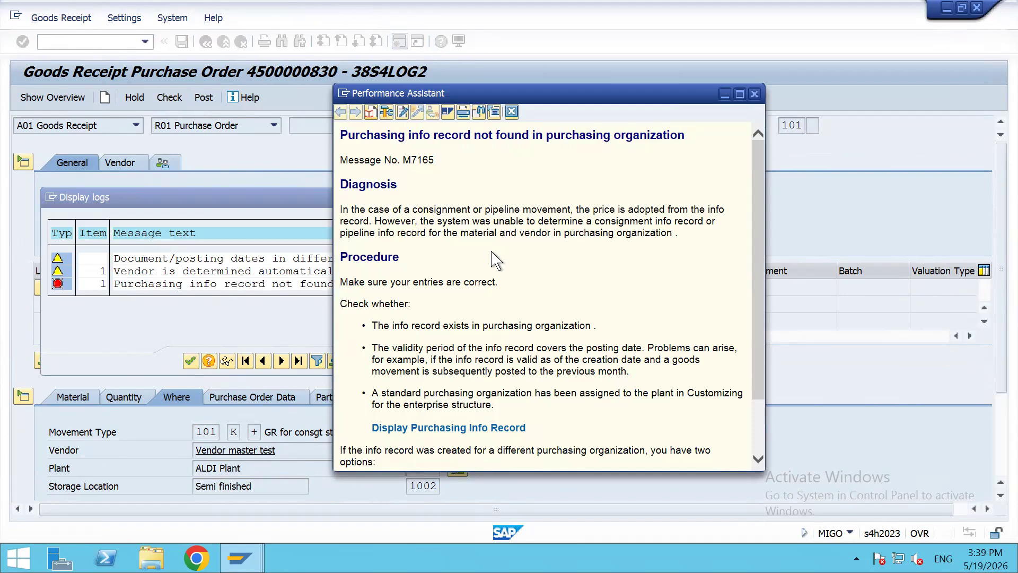
pyautogui.scroll(-2, 604, 390)
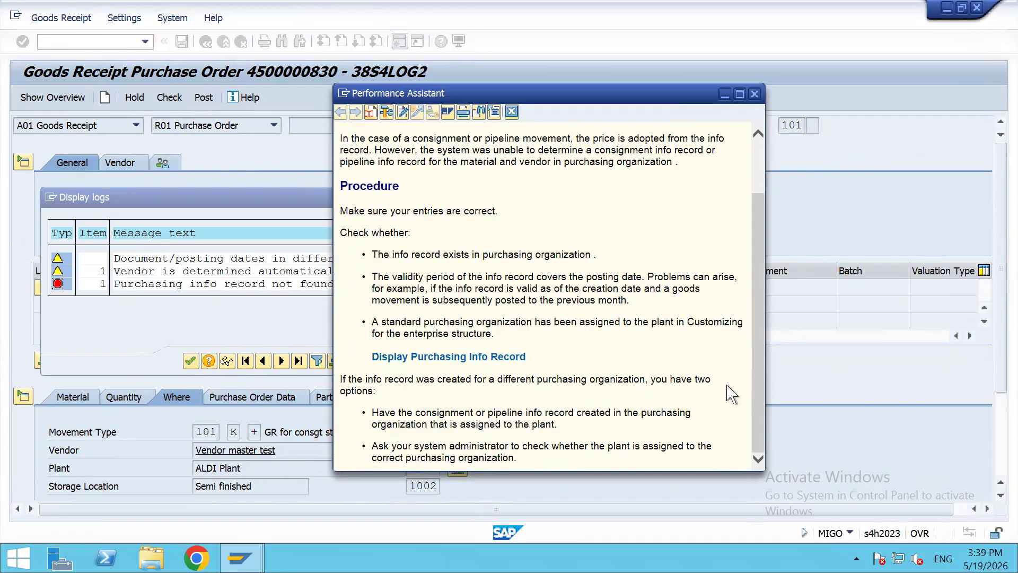
pyautogui.scroll(2, 465, 285)
pyautogui.click(324, 249)
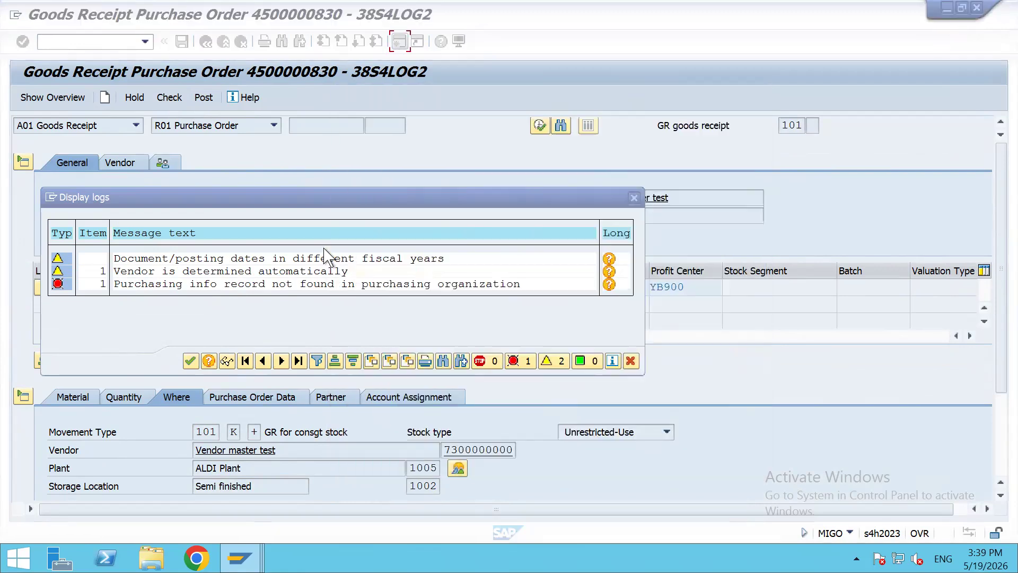
# Look through the customizing assignments of purchasing organizations to plants and select the entry linking 2001 to plant 1005
pyautogui.hotkey('alt', 'Tab')
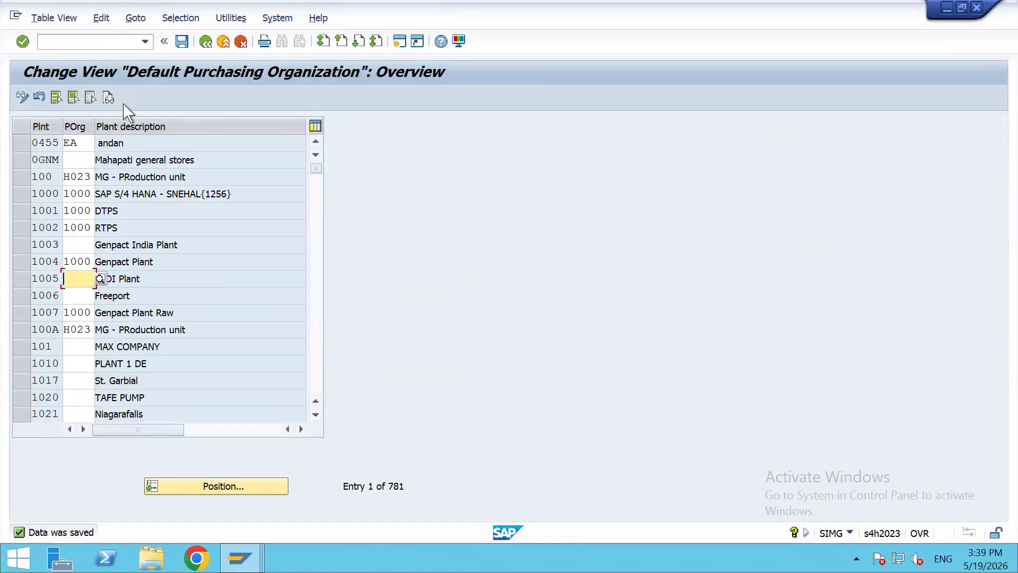
pyautogui.click(205, 42)
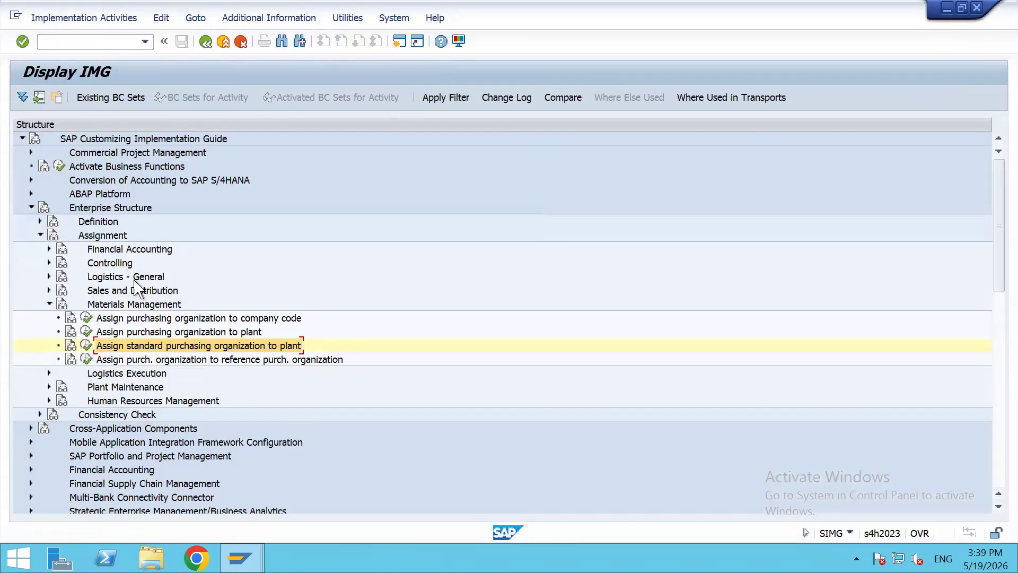
pyautogui.click(86, 330)
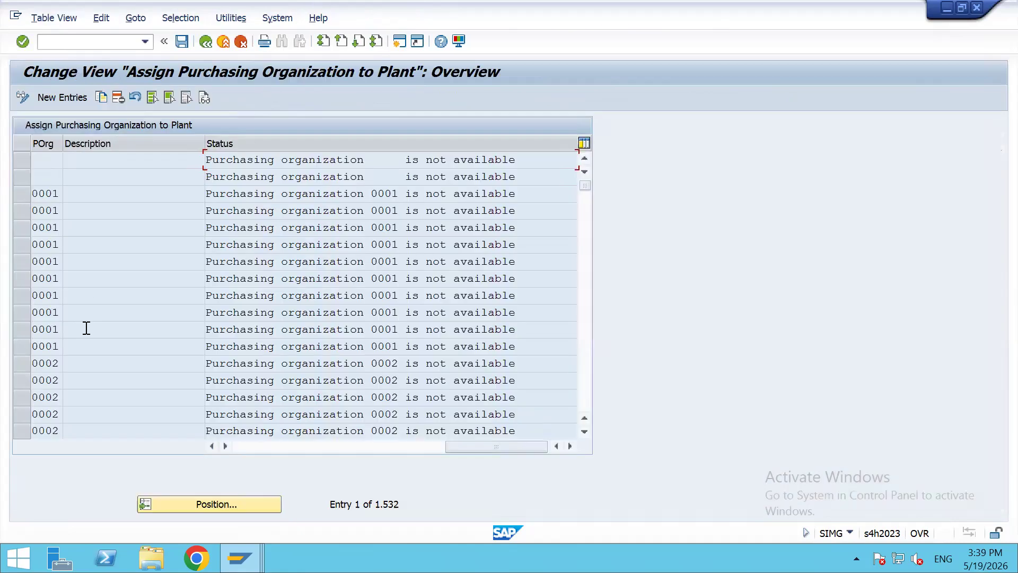
pyautogui.scroll(-5, 95, 319)
pyautogui.click(245, 448)
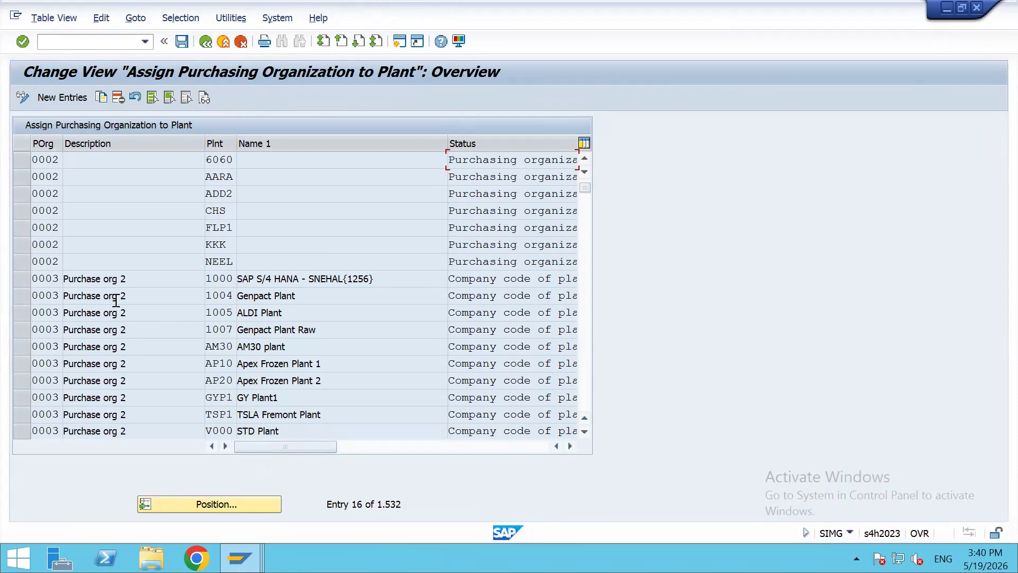
pyautogui.scroll(-15, 117, 298)
pyautogui.scroll(-20, 116, 298)
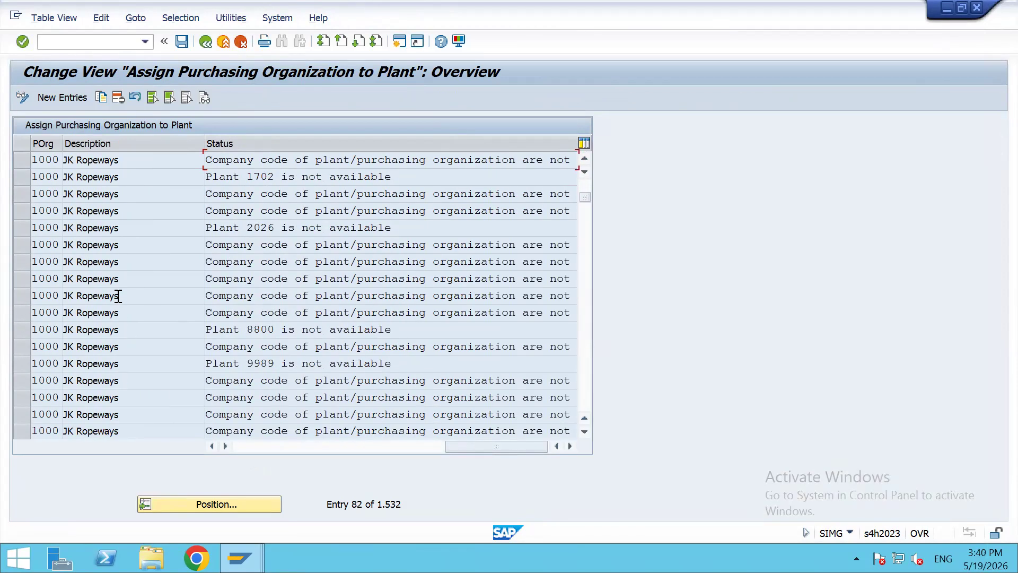
pyautogui.scroll(-20, 117, 302)
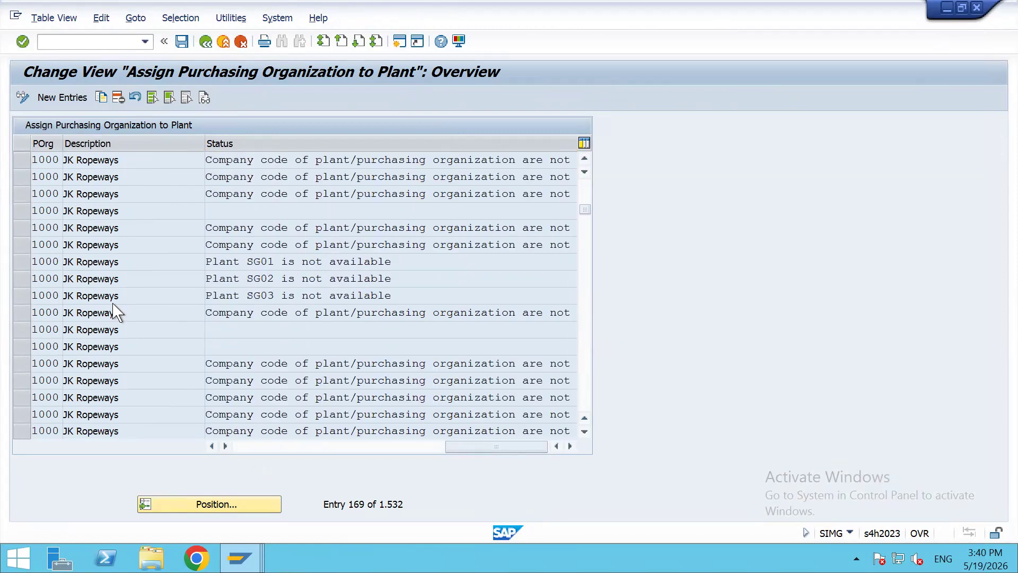
pyautogui.scroll(-10, 116, 302)
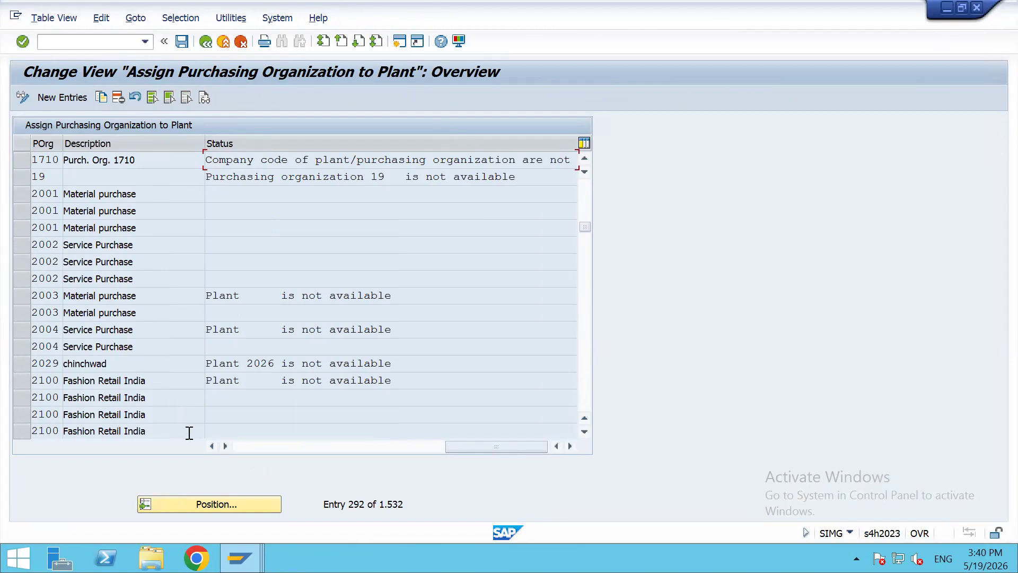
pyautogui.click(234, 447)
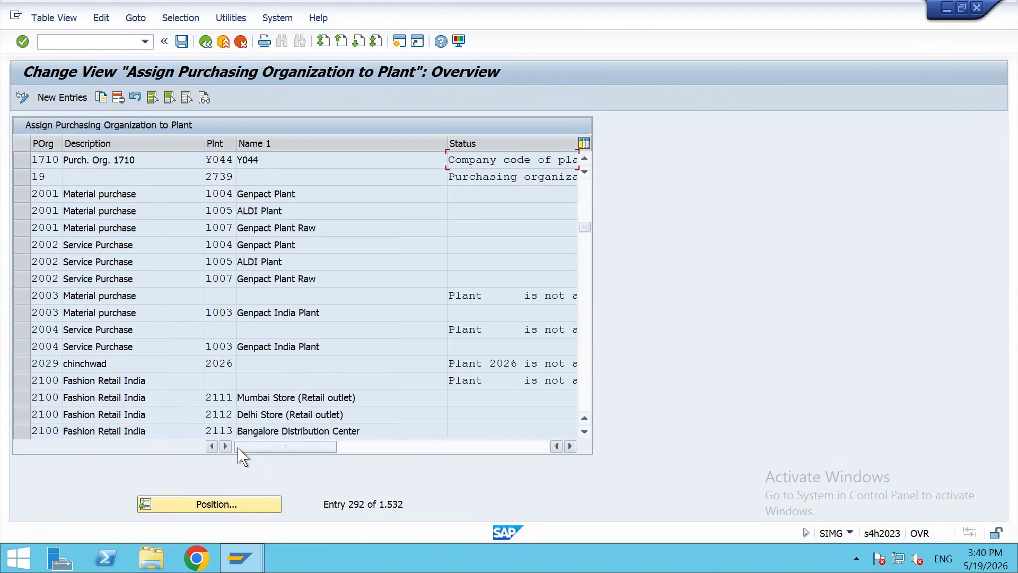
pyautogui.click(22, 211)
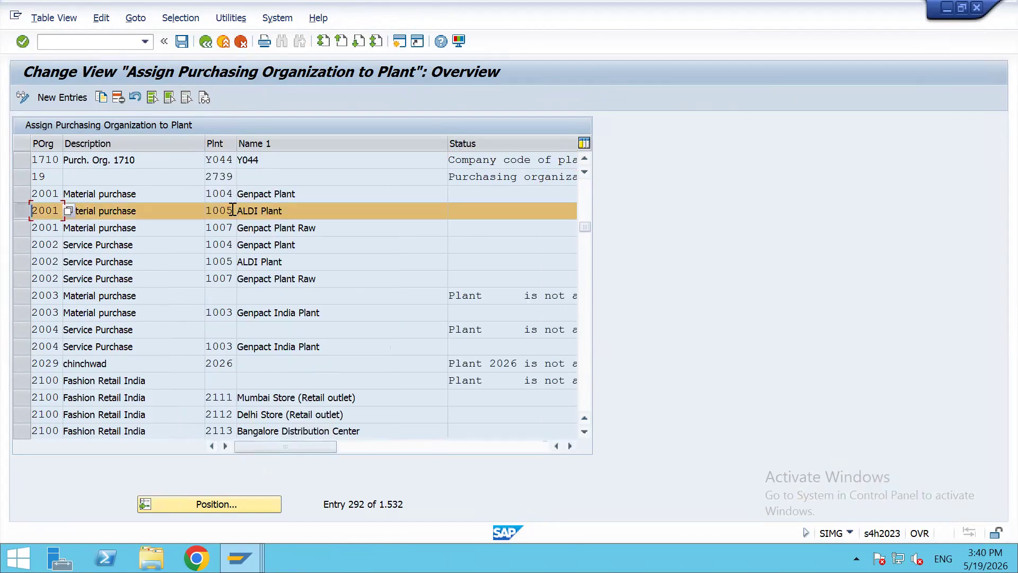
# Return to the customizing guide and open the assignment of purchasing organizations to company codes
pyautogui.click(206, 41)
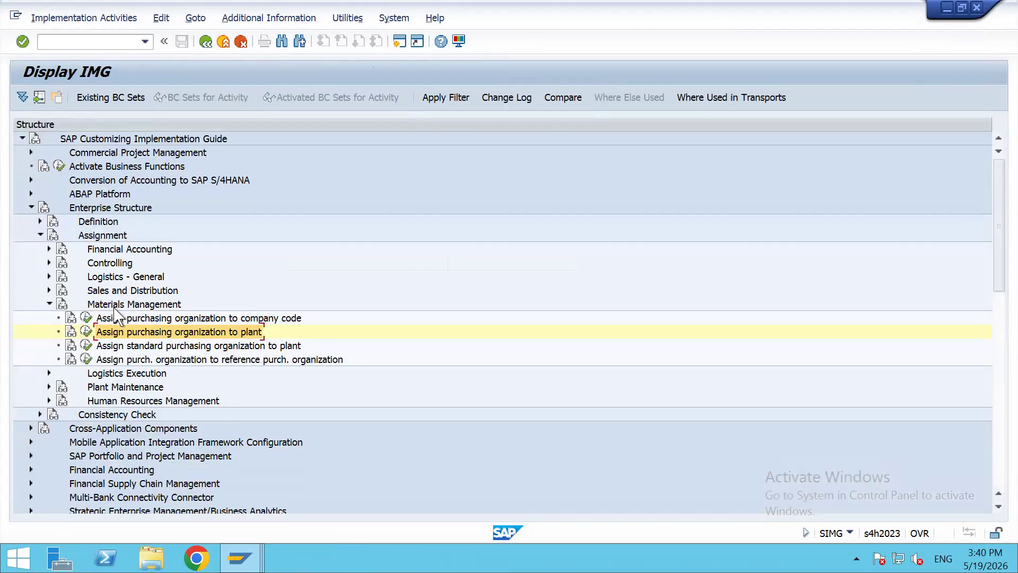
pyautogui.click(86, 317)
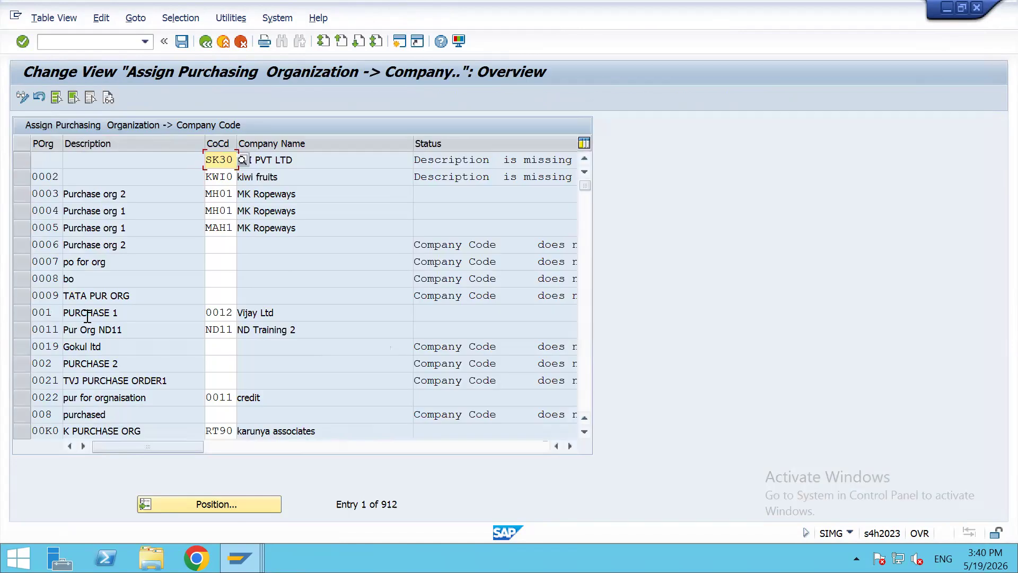
# Locate purchasing organizations 2001 and 2002 in the company code assignments, select both entries, and return to the customizing tree
pyautogui.scroll(-7, 74, 322)
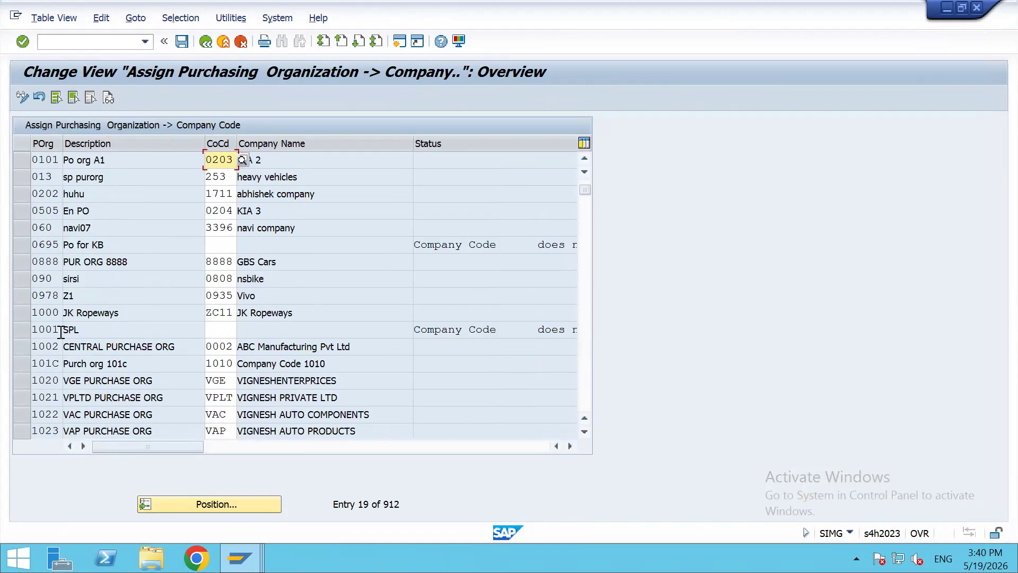
pyautogui.scroll(-2, 63, 334)
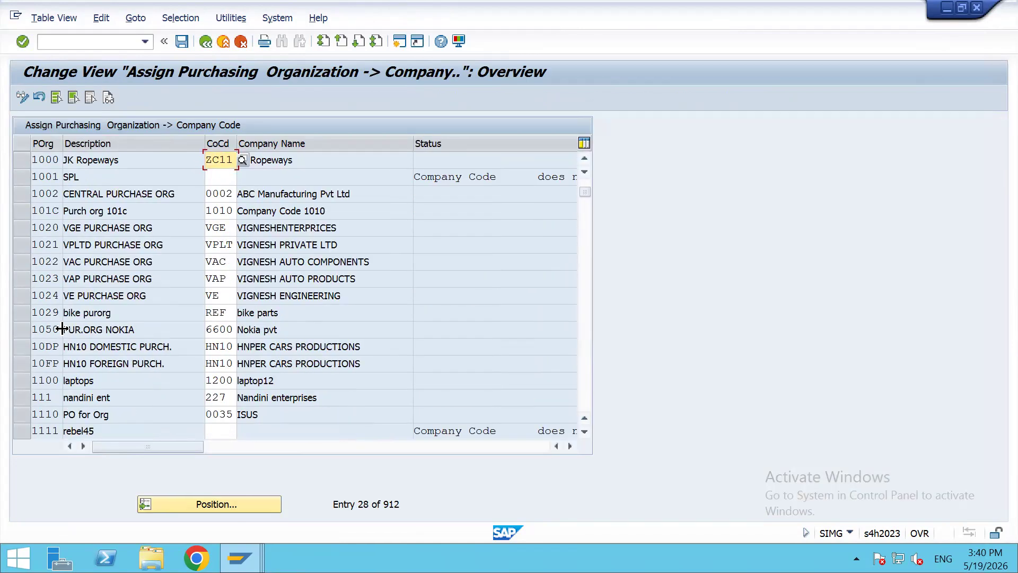
pyautogui.scroll(1, 52, 213)
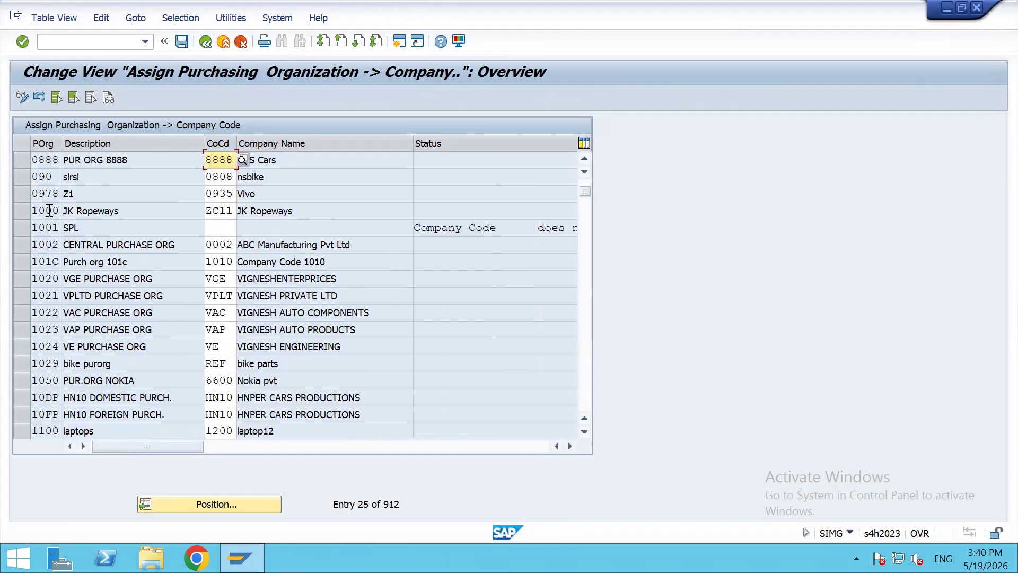
pyautogui.scroll(-18, 50, 212)
pyautogui.scroll(4, 55, 216)
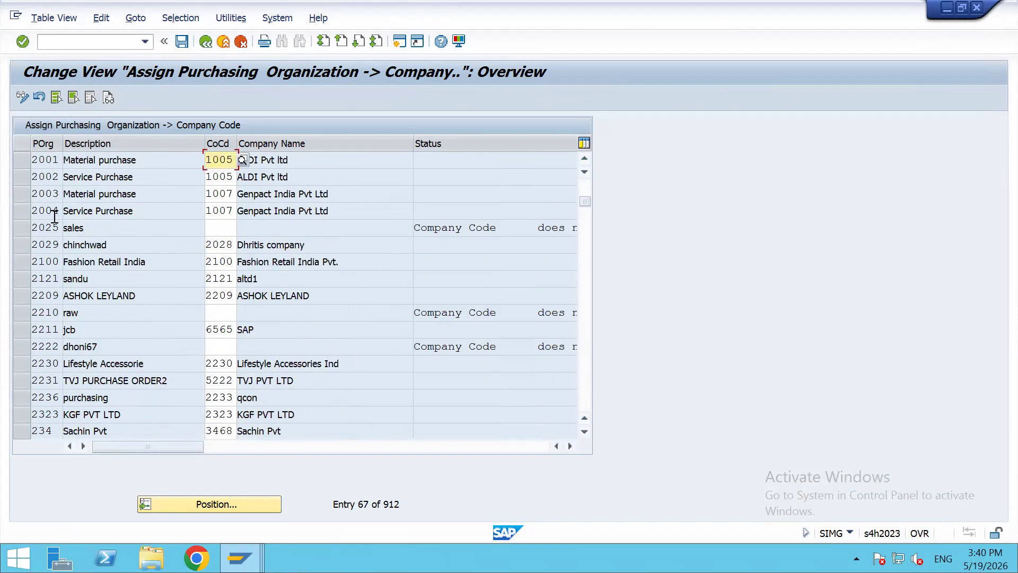
pyautogui.scroll(1, 51, 210)
pyautogui.click(21, 210)
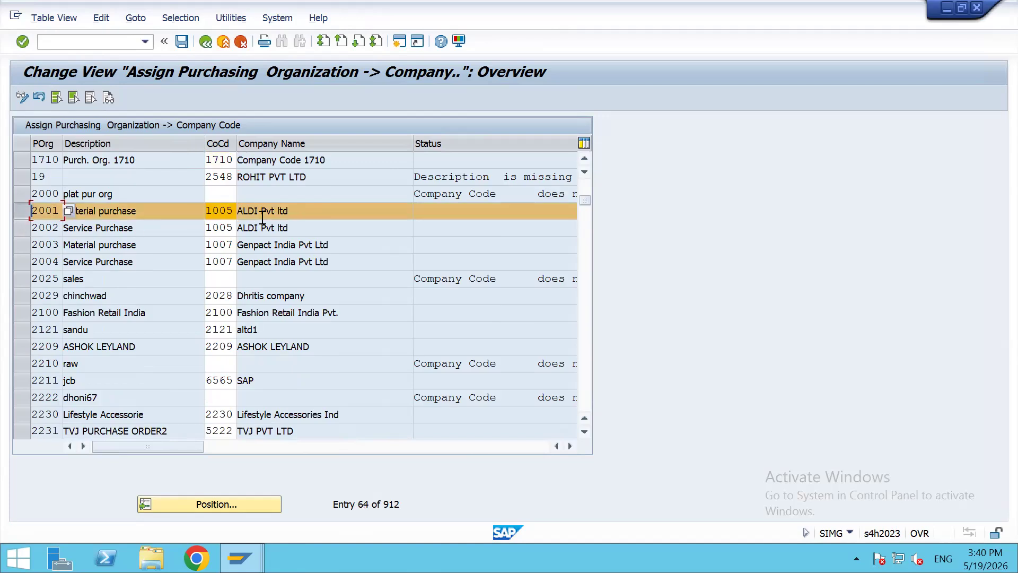
pyautogui.click(22, 228)
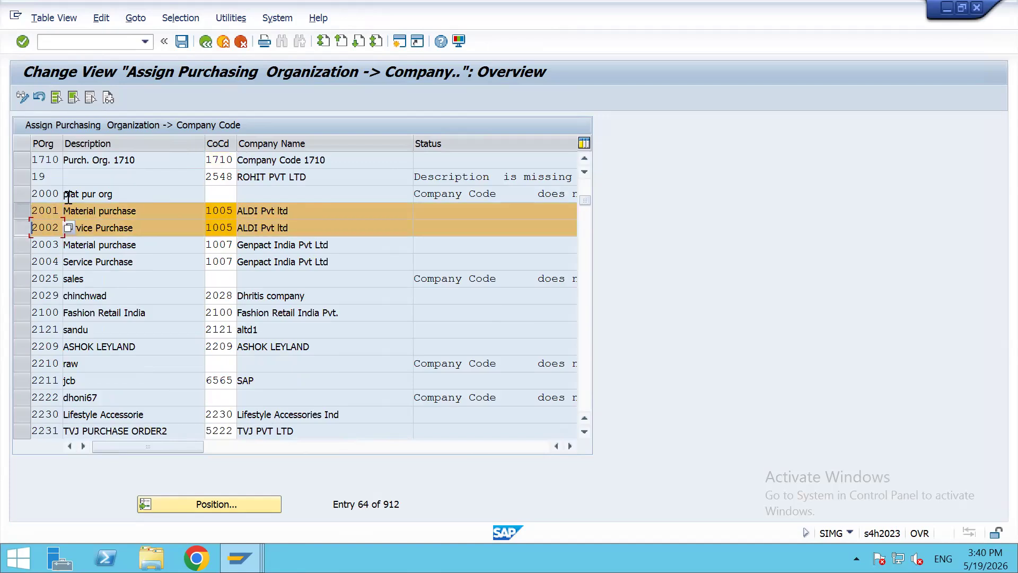
pyautogui.click(204, 42)
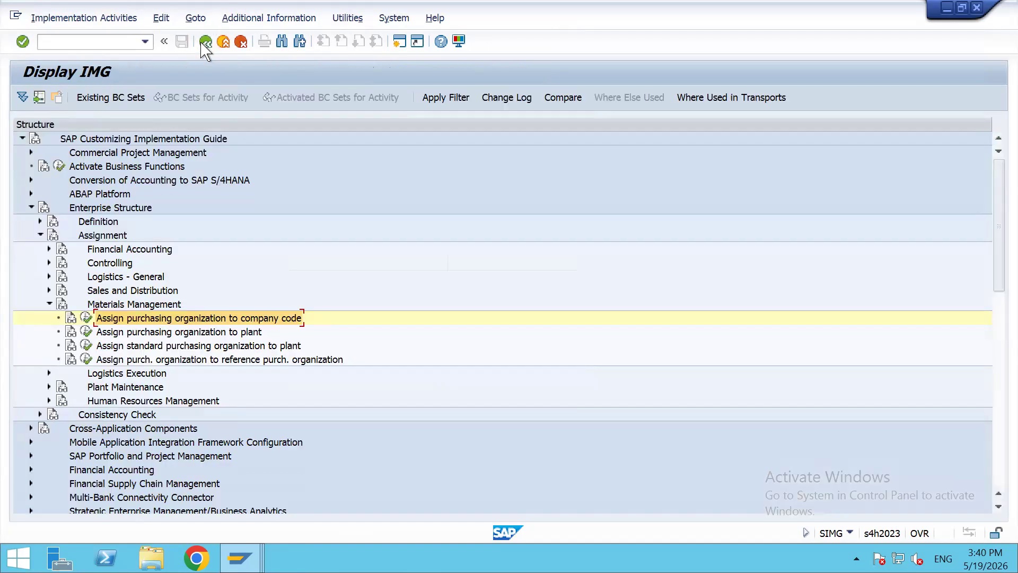
# Review the assignments of purchasing organizations to reference purchasing organizations under Materials Management, and return to the customizing tree
pyautogui.click(139, 332)
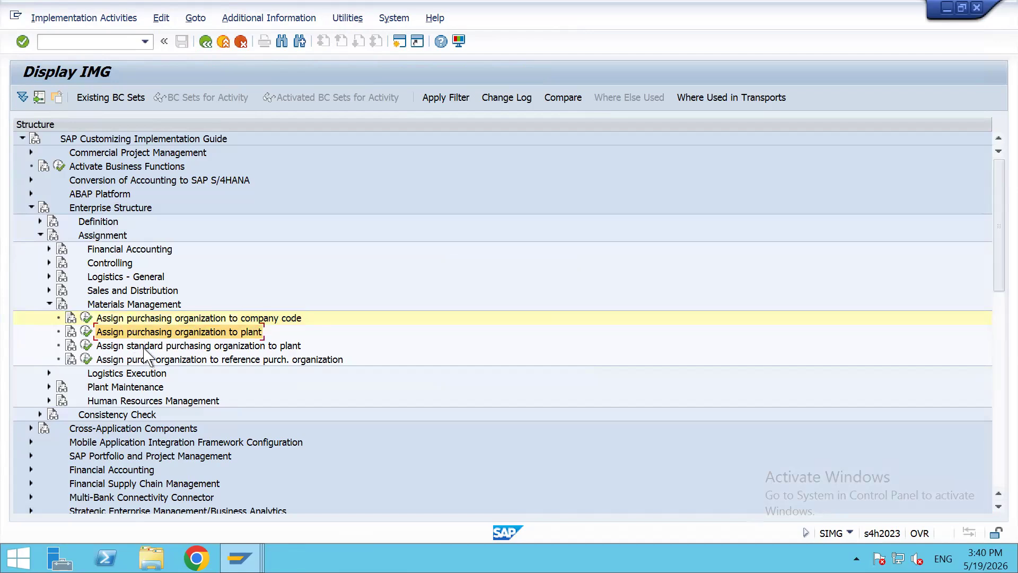
pyautogui.click(143, 345)
pyautogui.click(86, 358)
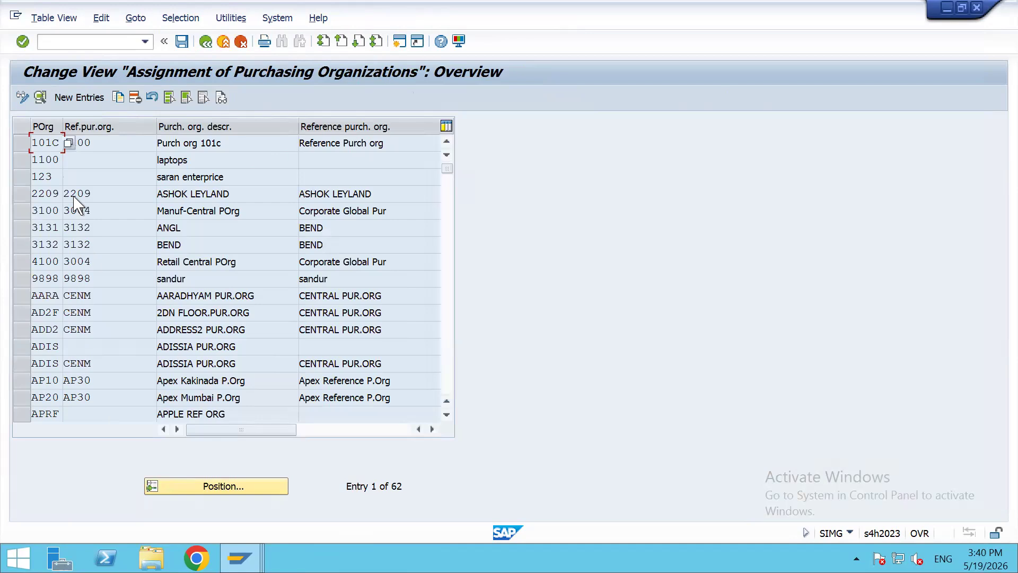
pyautogui.scroll(-20, 73, 254)
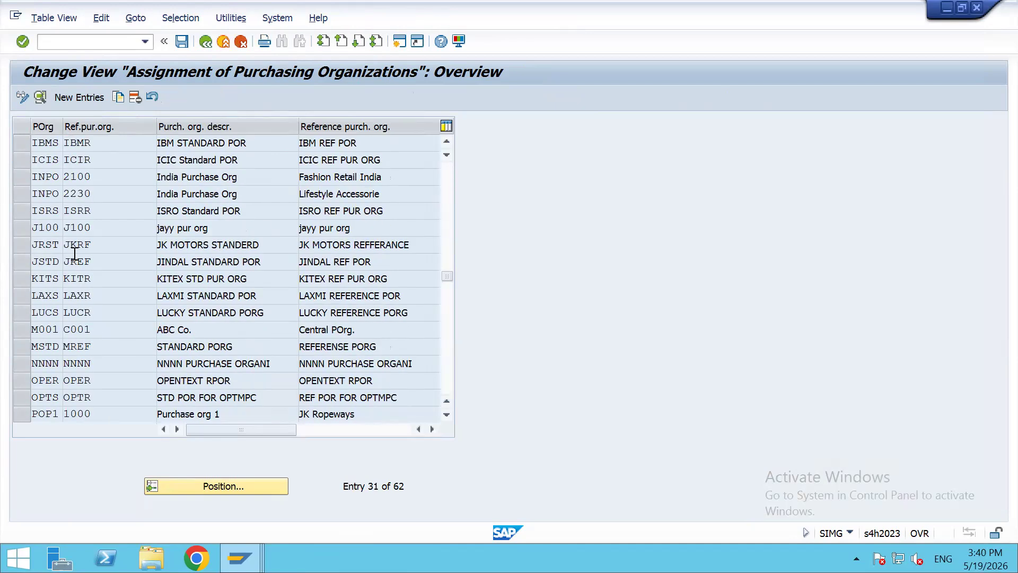
pyautogui.scroll(20, 77, 260)
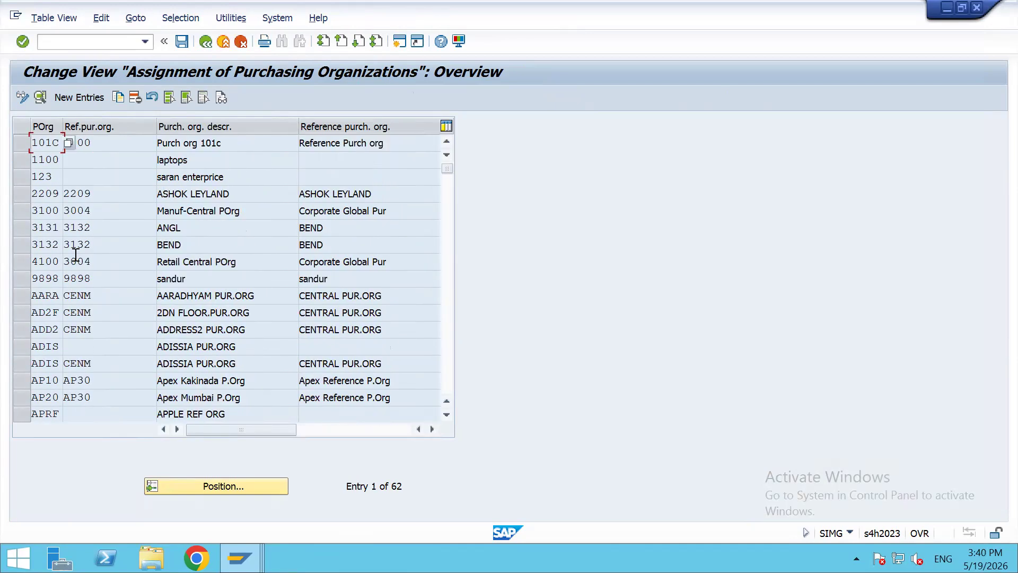
pyautogui.click(205, 41)
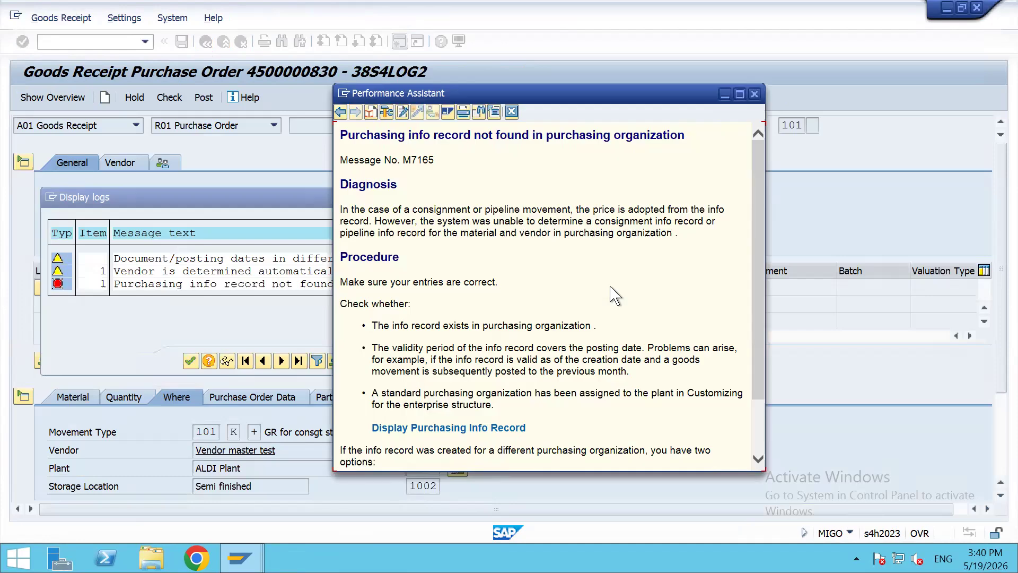
# Read the error's help text on the standard purchasing organization assignment and the info record's validity period
pyautogui.click(610, 284)
pyautogui.moveTo(372, 405); pyautogui.dragTo(494, 405)
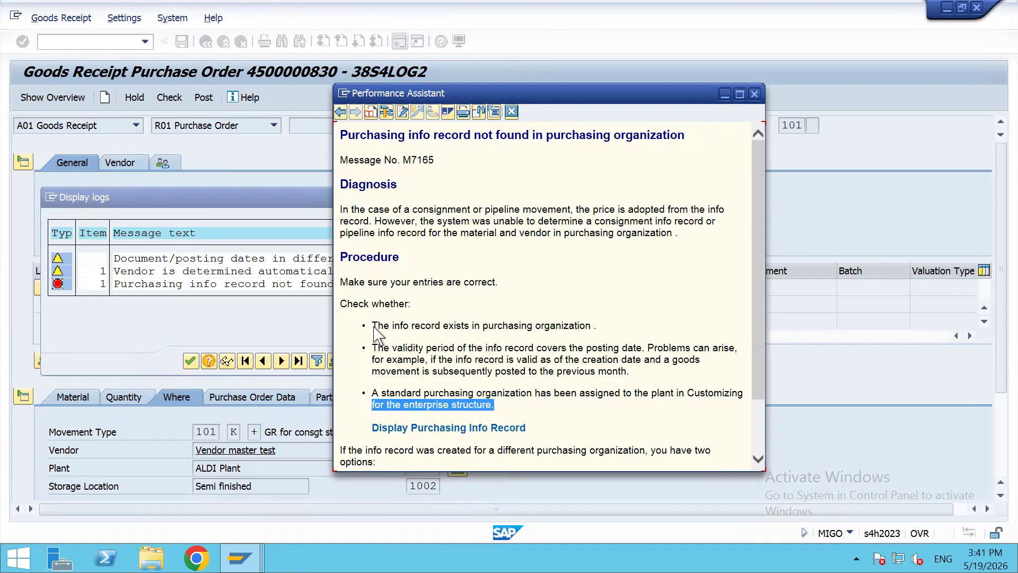
pyautogui.moveTo(373, 347); pyautogui.dragTo(621, 348)
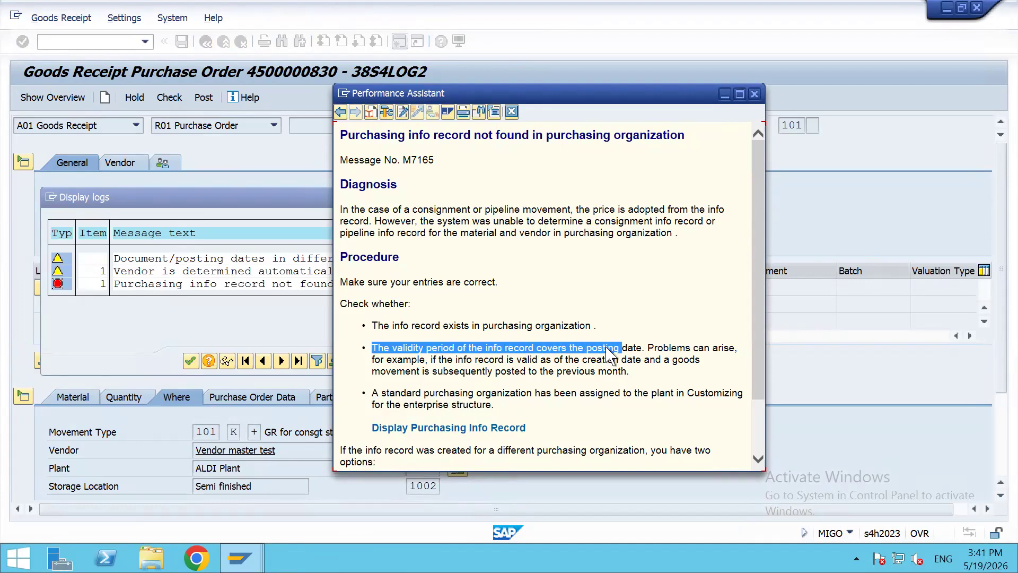
# Switch to the info record session and open the consignment info record for material 100010, purchasing organization 2001, plant 1005 for changing
pyautogui.hotkey('alt', 'Tab')
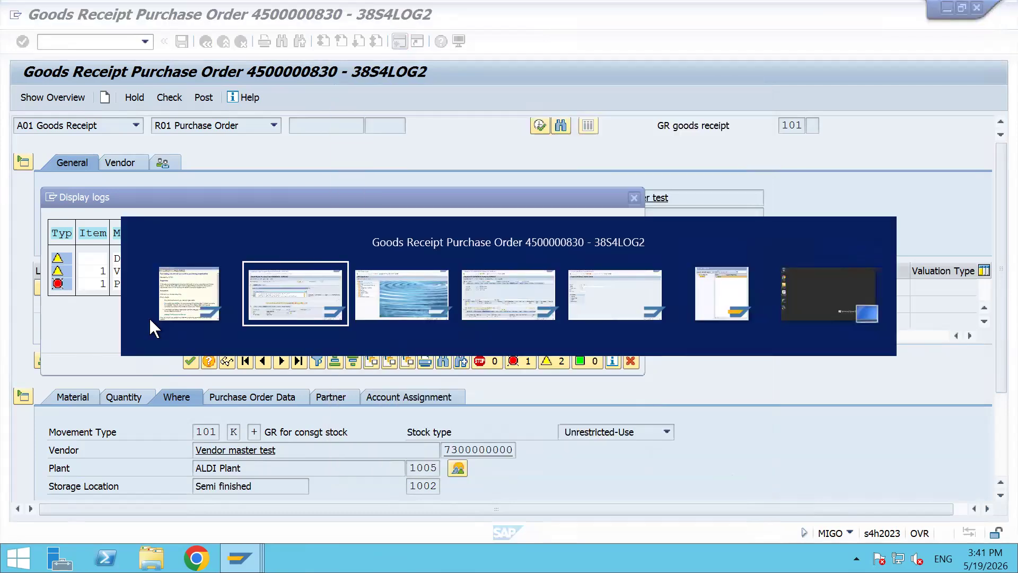
pyautogui.hotkey('alt', 'Tab')
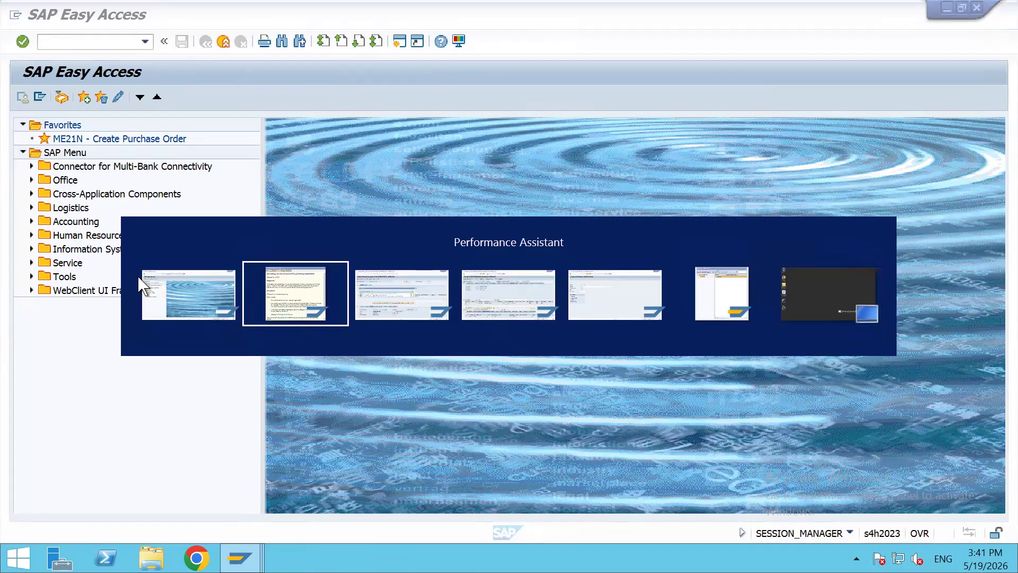
pyautogui.hotkey('alt', 'Tab')
pyautogui.hotkey('alt', 'Tab')
pyautogui.hotkey('alt', 'Tab')
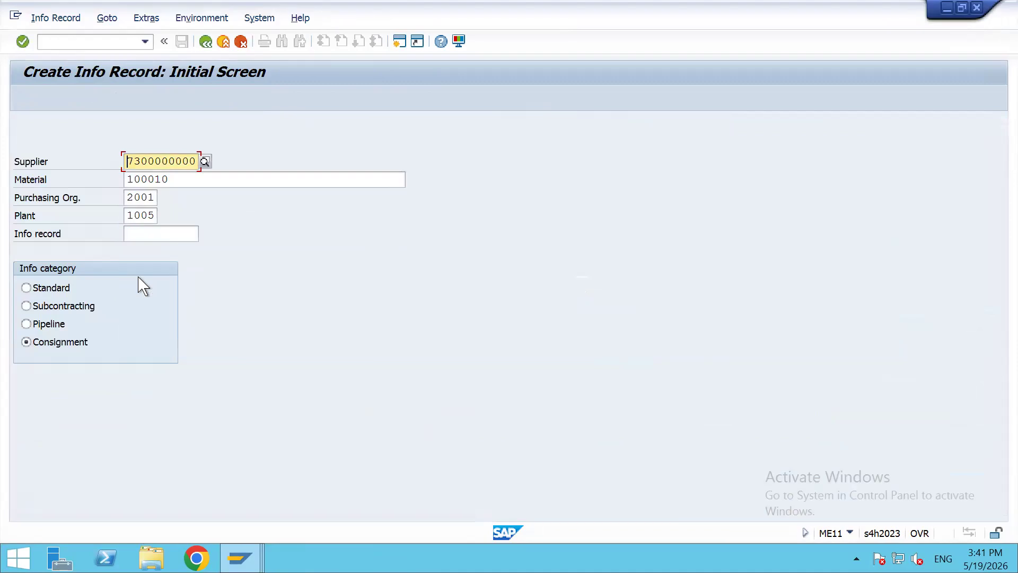
pyautogui.press('F10')
pyautogui.press('Down')
pyautogui.press('Down')
pyautogui.press('Down')
pyautogui.press('Return')
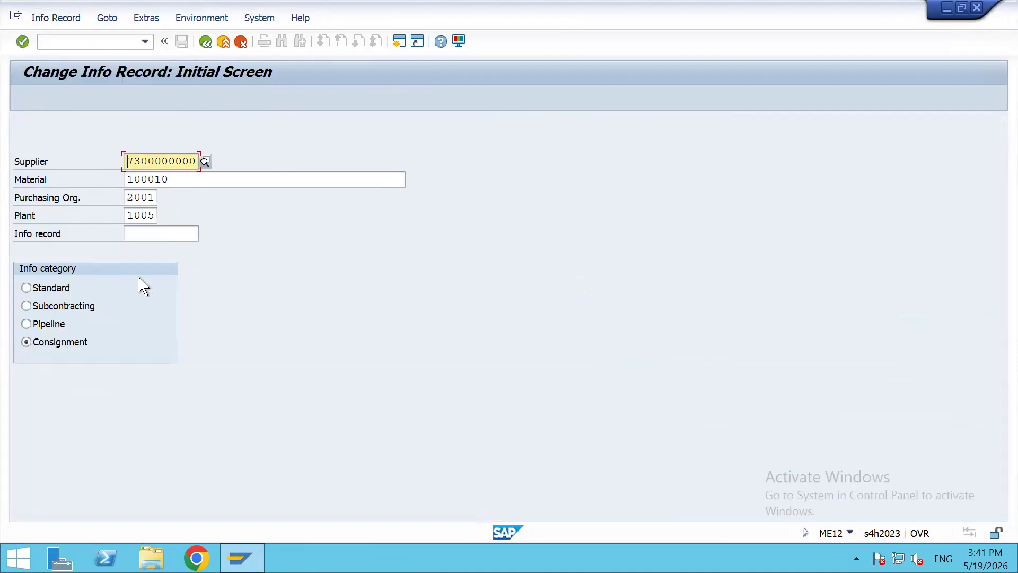
pyautogui.press('Return')
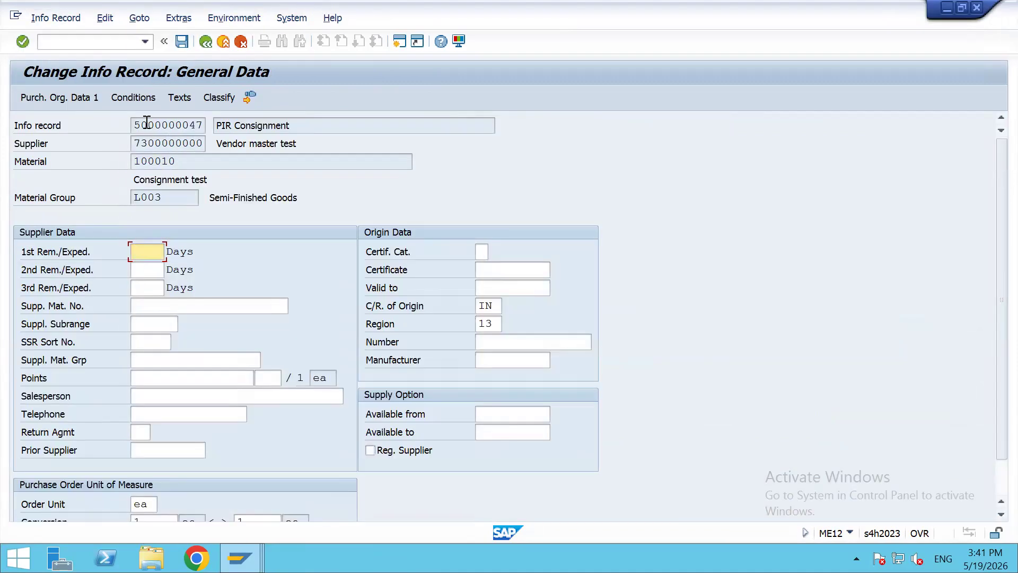
# Compare the validity period of the info record's conditions with the posting date of the goods receipt
pyautogui.click(139, 98)
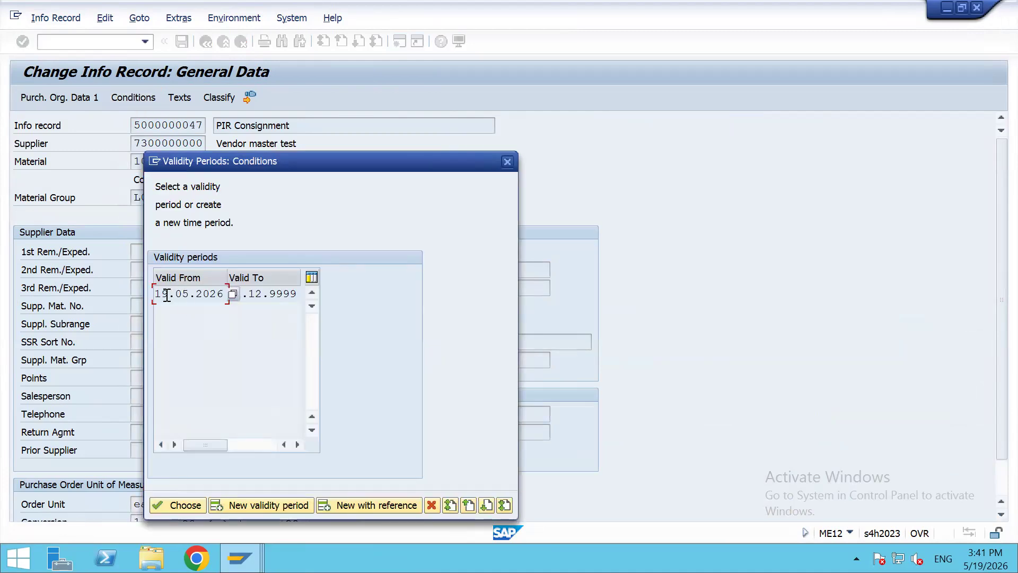
pyautogui.moveTo(225, 293); pyautogui.dragTo(148, 303)
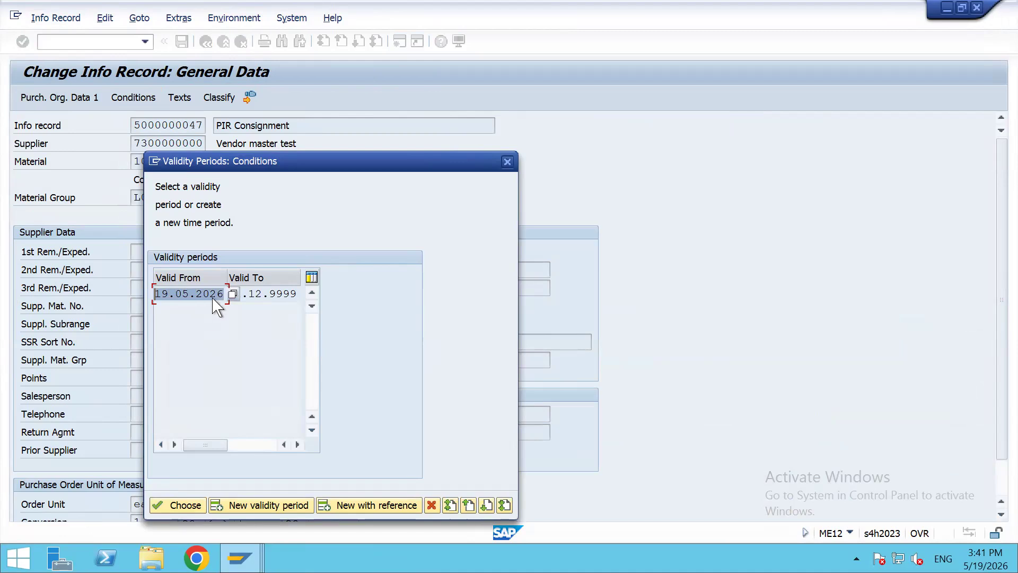
pyautogui.hotkey('alt', 'Tab')
pyautogui.hotkey('alt', 'Tab')
pyautogui.hotkey('alt', 'Tab')
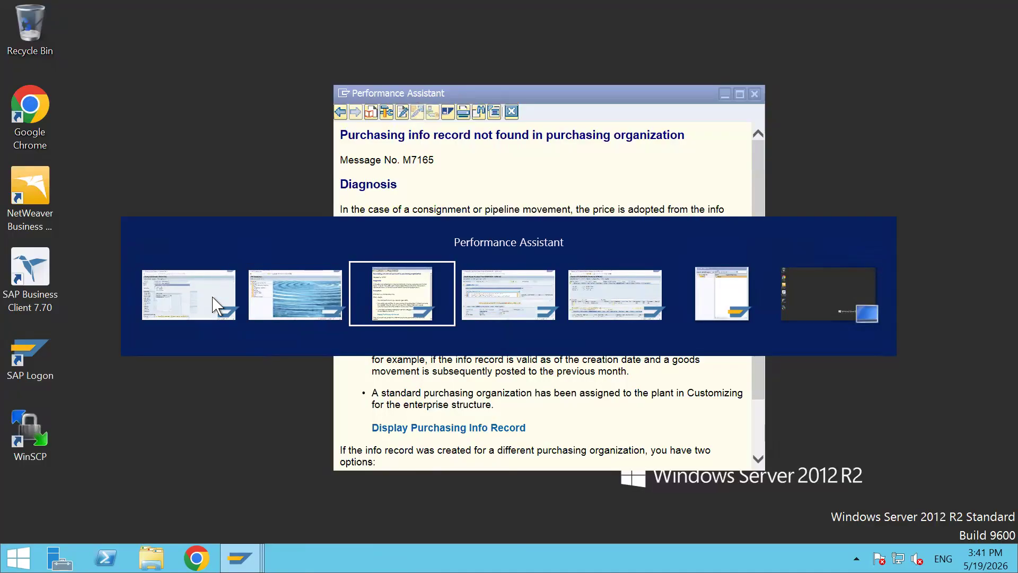
pyautogui.moveTo(253, 204); pyautogui.dragTo(283, 349)
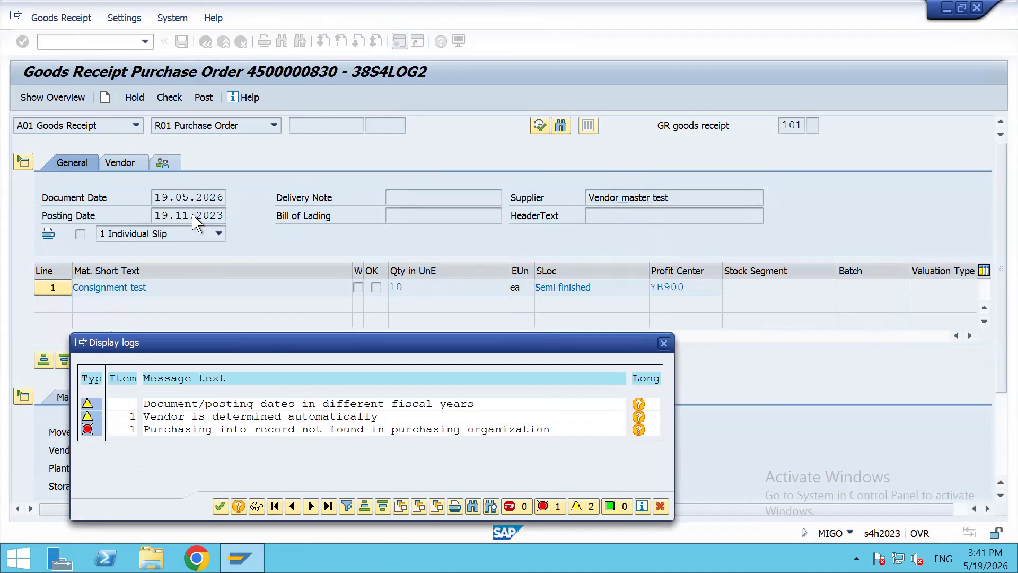
pyautogui.moveTo(265, 343); pyautogui.dragTo(362, 274)
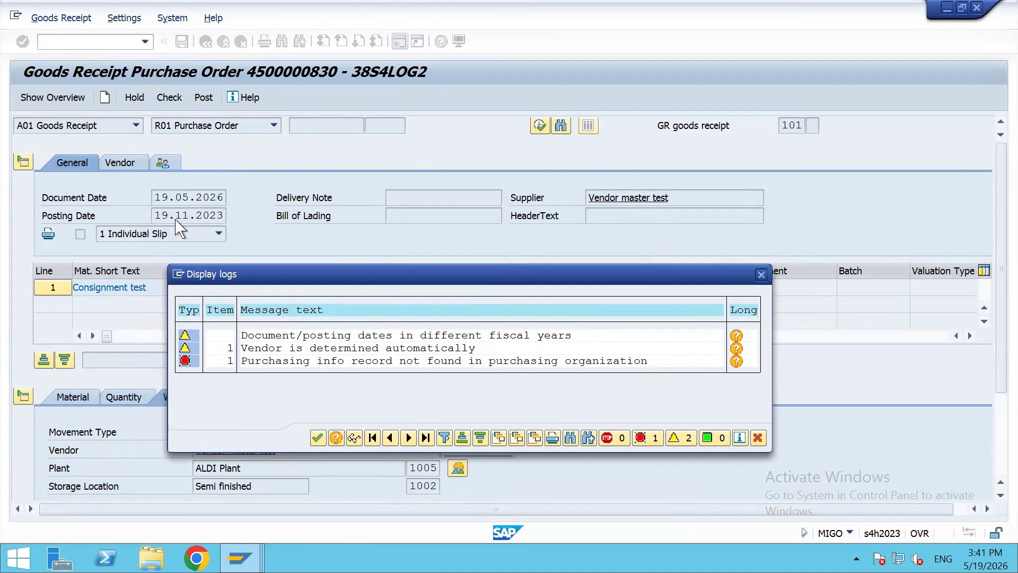
pyautogui.hotkey('alt', 'Tab')
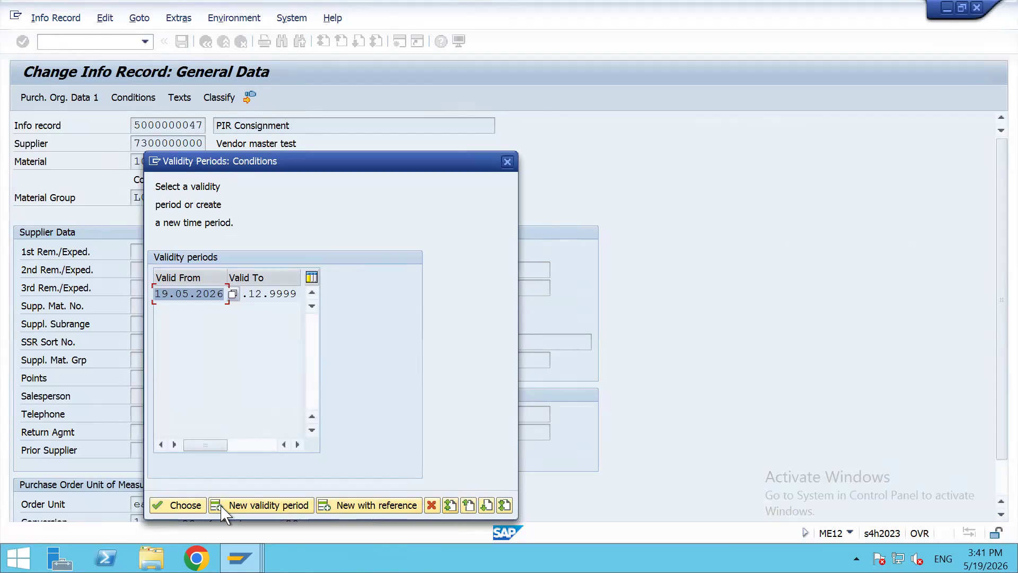
# Change the valid-from date of the PB00 gross price condition and save the info record
pyautogui.click(182, 505)
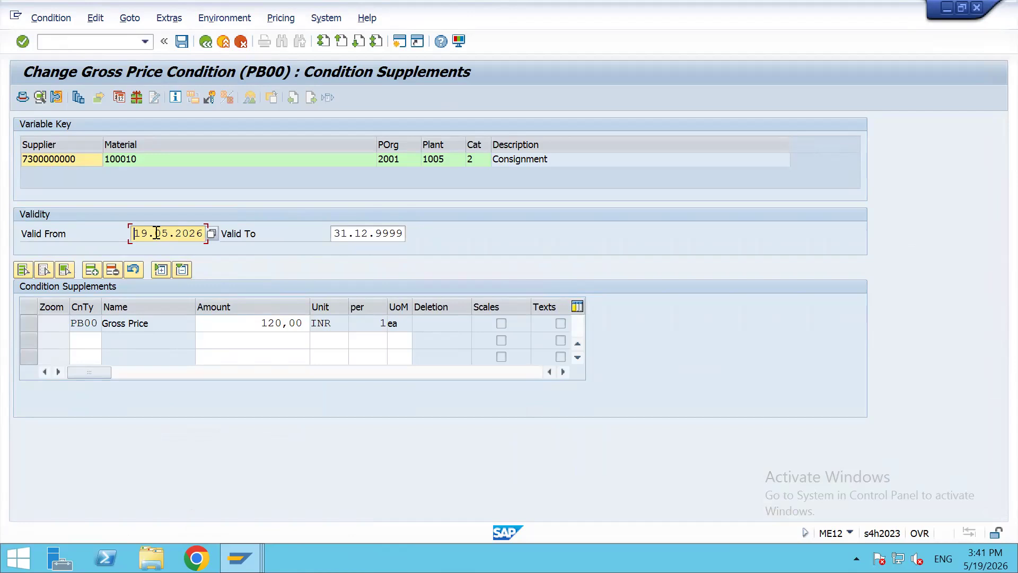
pyautogui.click(164, 233)
pyautogui.write('1')
pyautogui.hotkey('ctrl', 's')
# Return to the goods receipt, run its check again, and close the message logs
pyautogui.hotkey('alt', 'Tab')
pyautogui.click(317, 437)
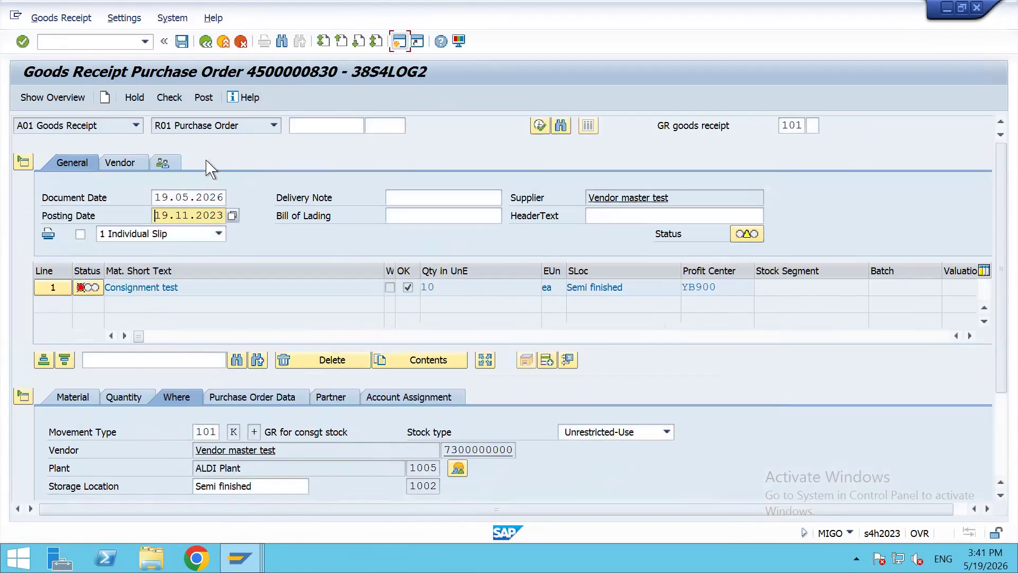
pyautogui.click(175, 99)
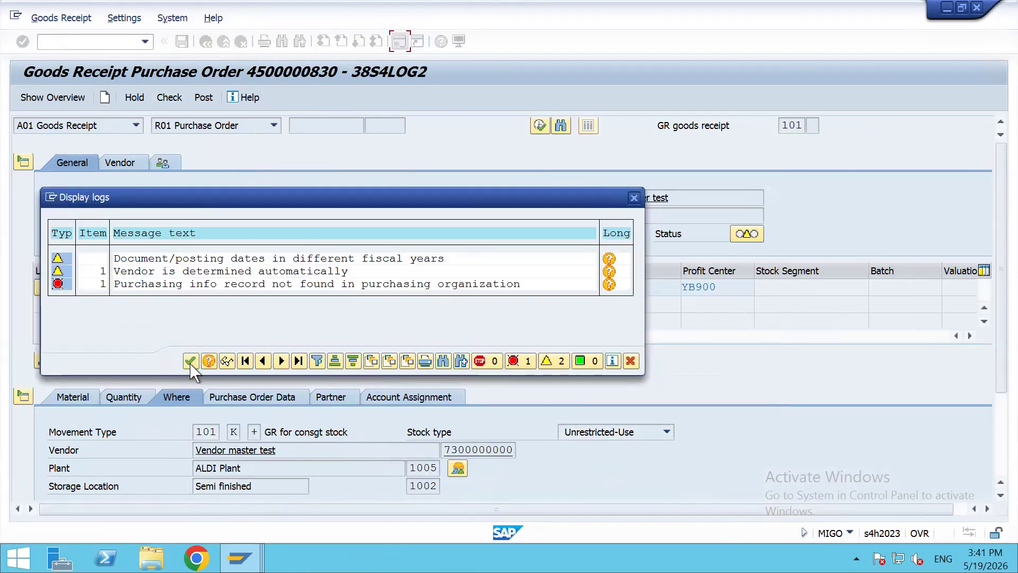
pyautogui.click(190, 360)
pyautogui.click(171, 98)
pyautogui.click(190, 360)
# Restart the MIGO transaction and load the consignment purchase order for goods receipt
pyautogui.click(80, 42)
pyautogui.write('/nmigo')
pyautogui.press('Return')
pyautogui.press('Down')
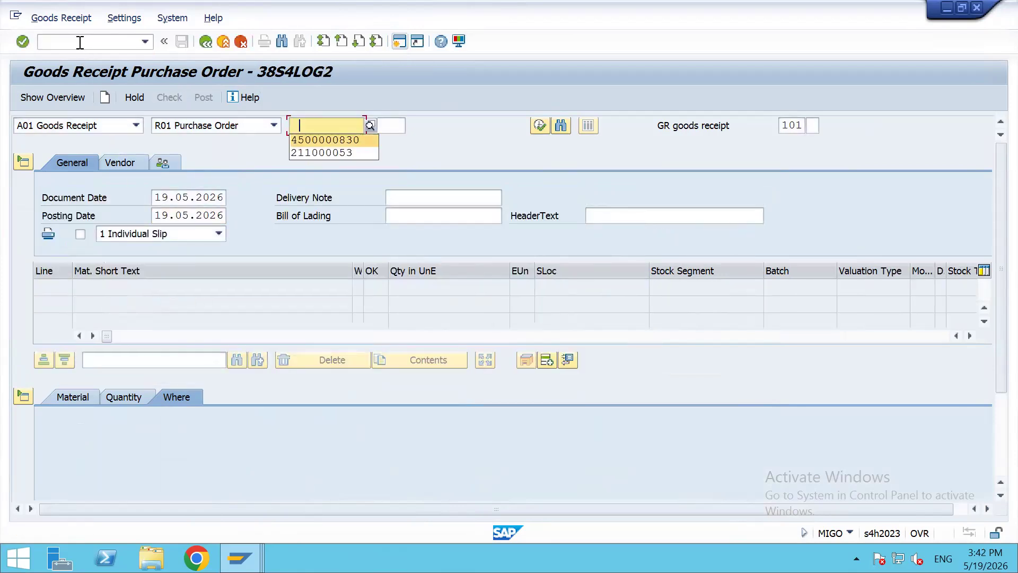
pyautogui.press('Return')
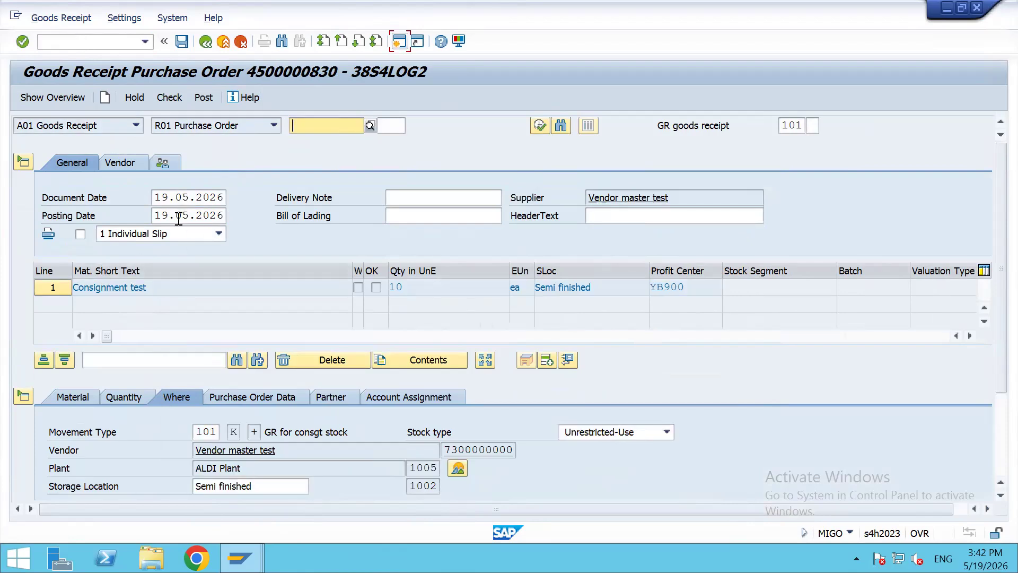
# Set the goods receipt's posting date to 19.11.2023 and mark the consignment item as OK
pyautogui.click(178, 214)
pyautogui.write('11')
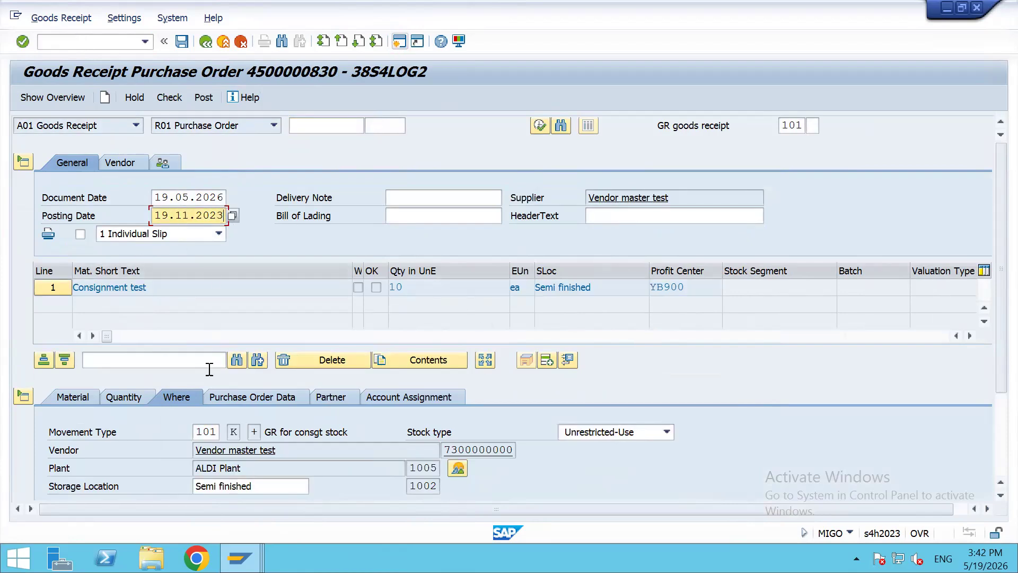
pyautogui.scroll(-3, 114, 456)
pyautogui.click(101, 491)
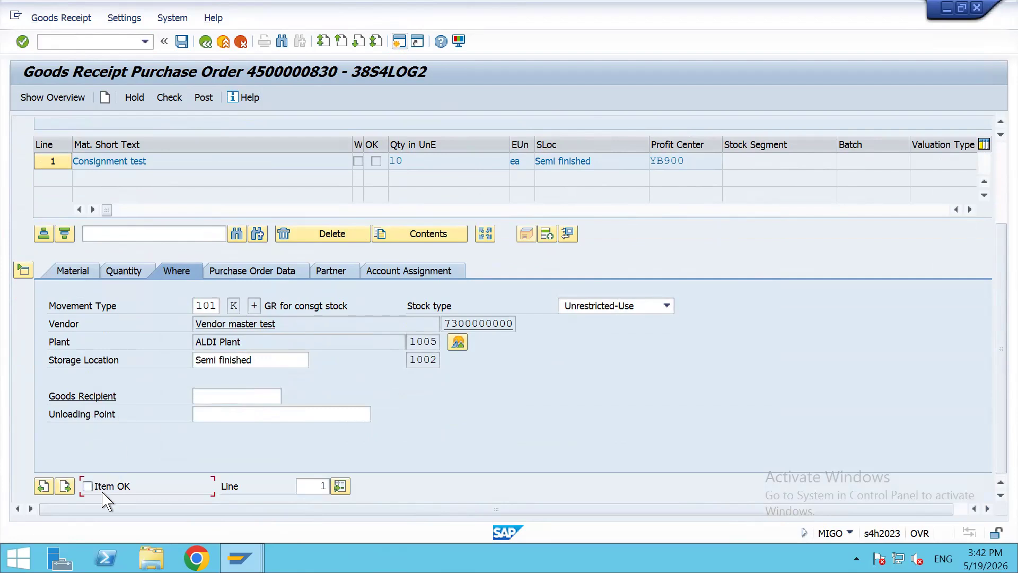
# Check the reloaded goods receipt, review its message log and close it
pyautogui.click(170, 98)
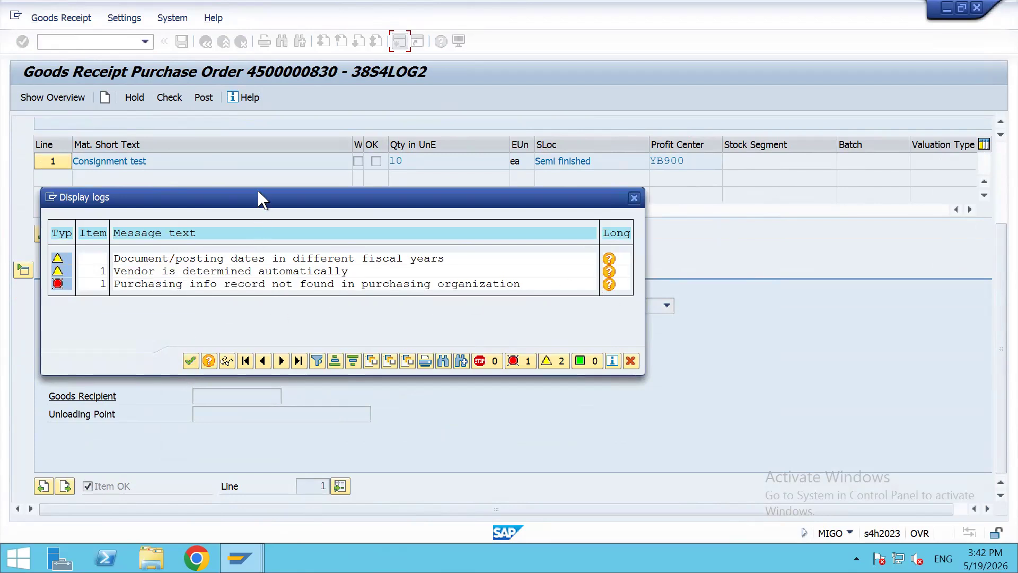
pyautogui.moveTo(281, 205); pyautogui.dragTo(277, 298)
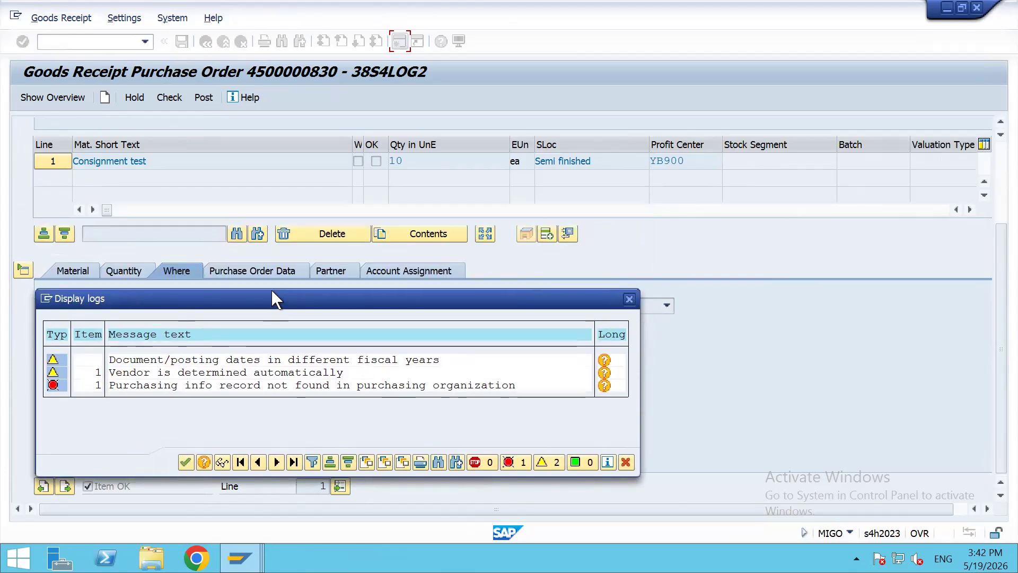
pyautogui.click(190, 460)
pyautogui.scroll(3, 279, 207)
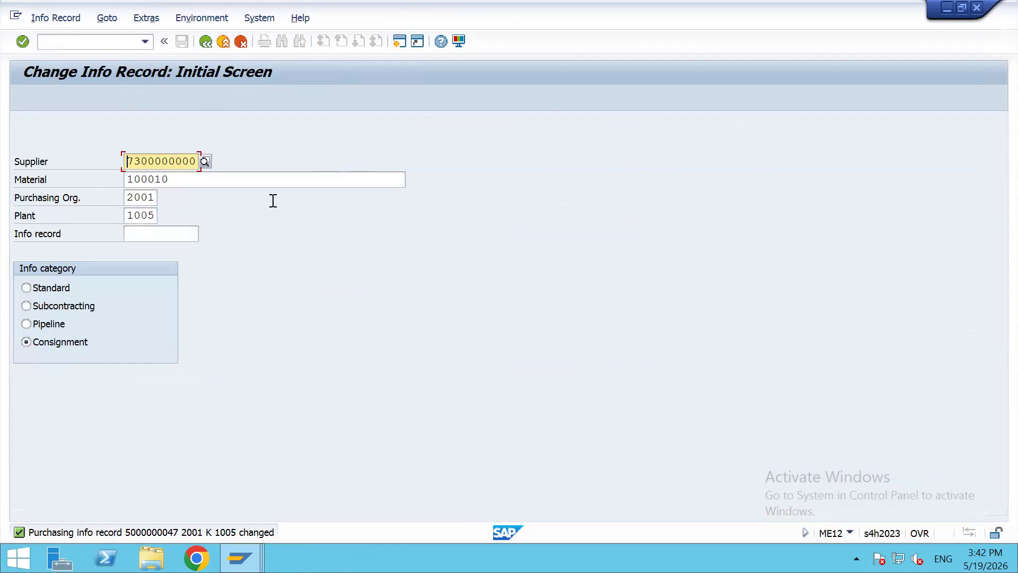
# Examine the validity period and gross price condition of material 100010's consignment info record, then return to the initial screen
pyautogui.press('Return')
pyautogui.click(133, 97)
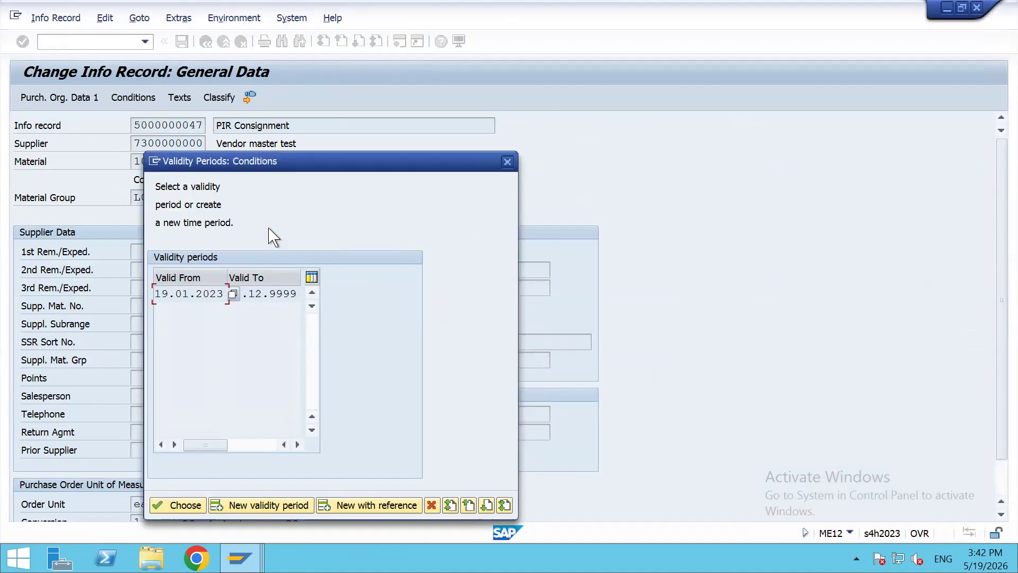
pyautogui.doubleClick(178, 295)
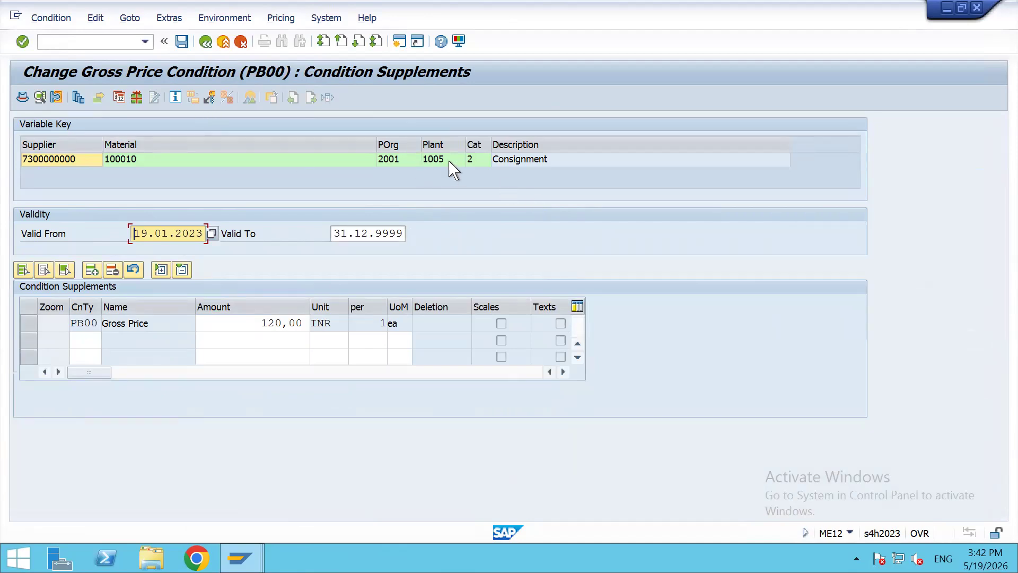
pyautogui.click(202, 43)
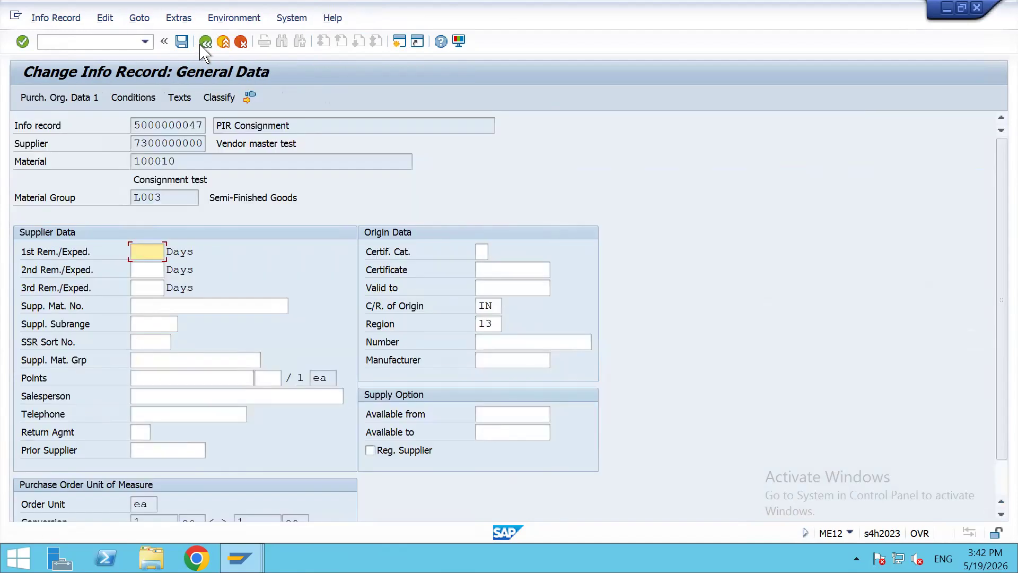
pyautogui.click(204, 44)
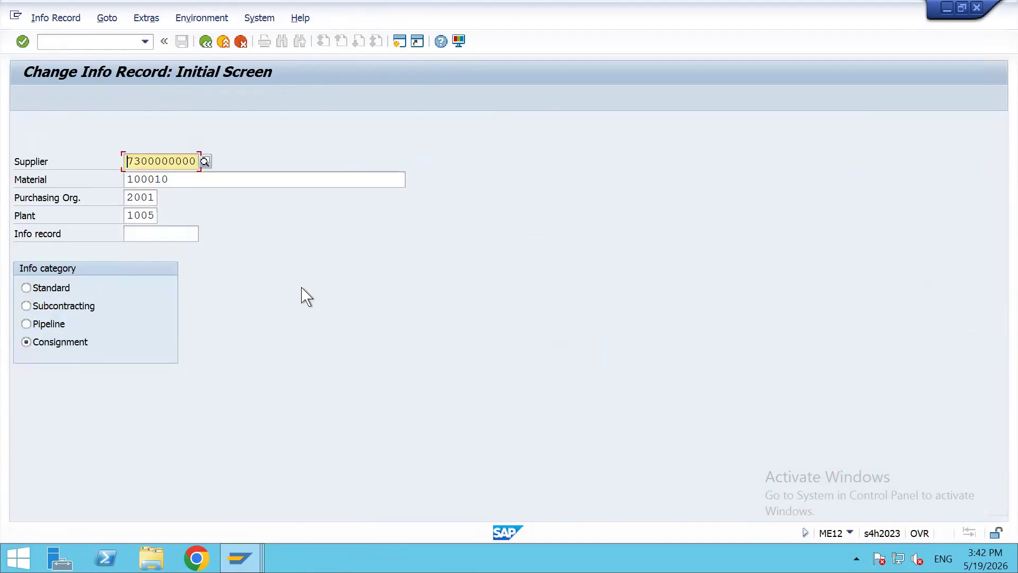
# Compare the goods receipt item's plant and vendor data with the info record selection and the purchase order's organizational data
pyautogui.hotkey('alt', 'Tab')
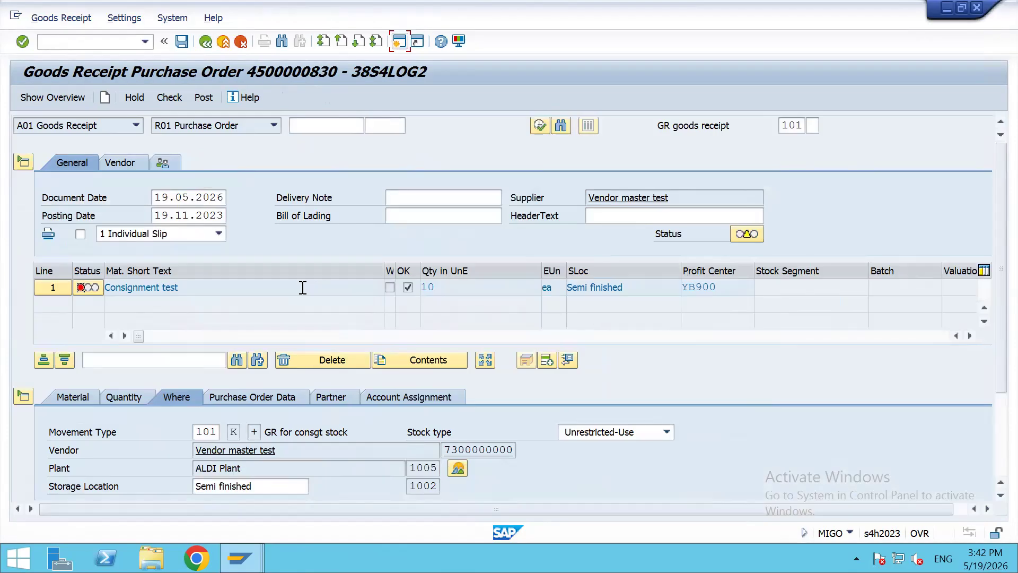
pyautogui.scroll(-3, 302, 293)
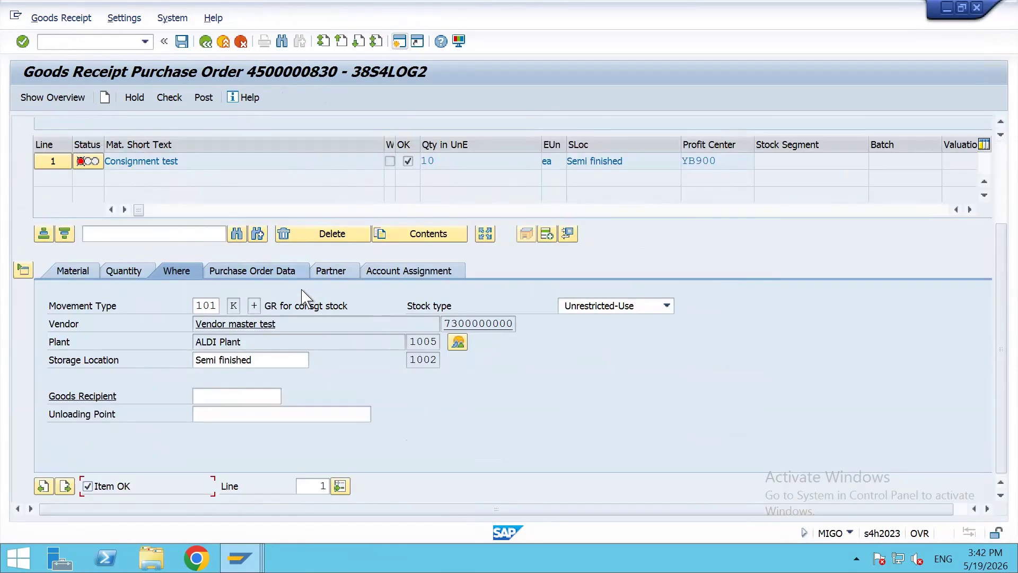
pyautogui.scroll(3, 302, 293)
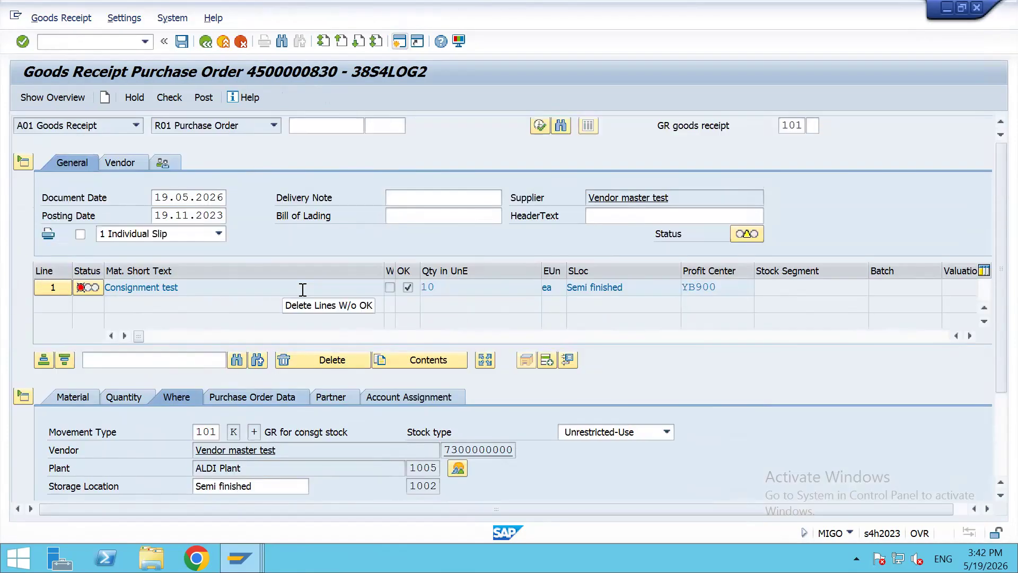
pyautogui.hotkey('alt', 'Tab')
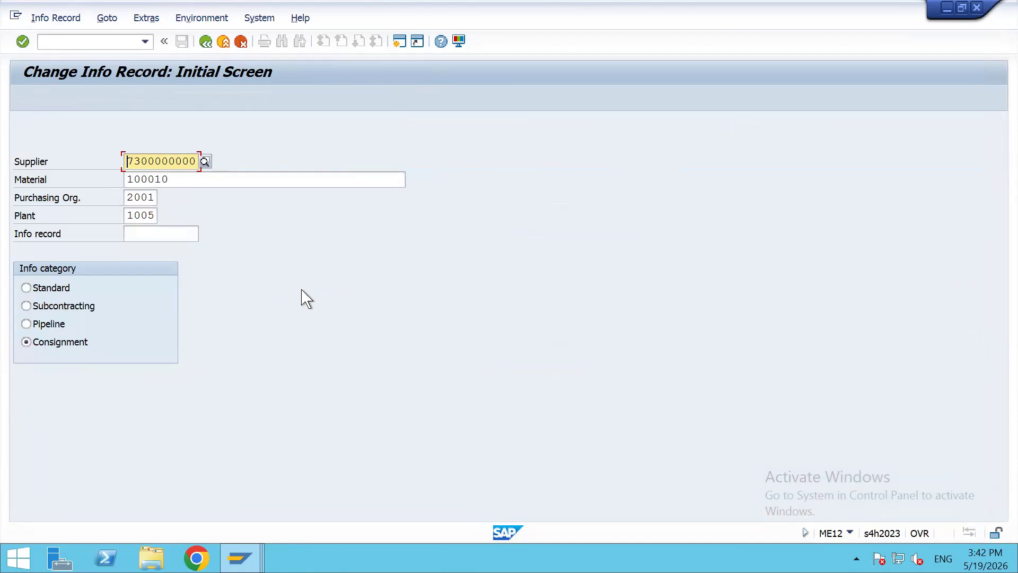
pyautogui.hotkey('alt', 'Tab')
pyautogui.hotkey('alt', 'Tab')
pyautogui.hotkey('alt', 'Tab')
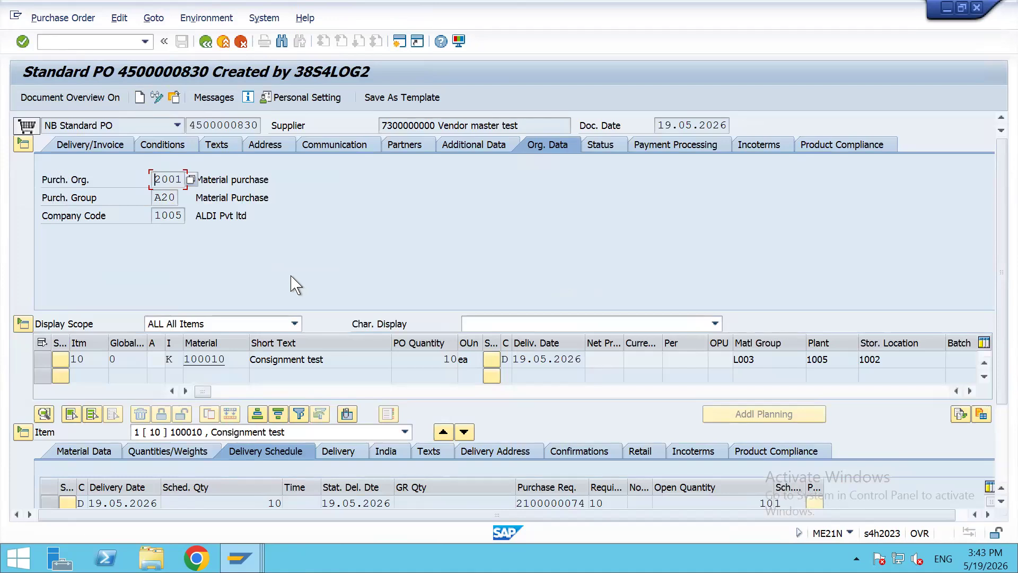
pyautogui.hotkey('alt', 'Tab')
pyautogui.hotkey('alt', 'Tab')
pyautogui.hotkey('alt', 'Tab')
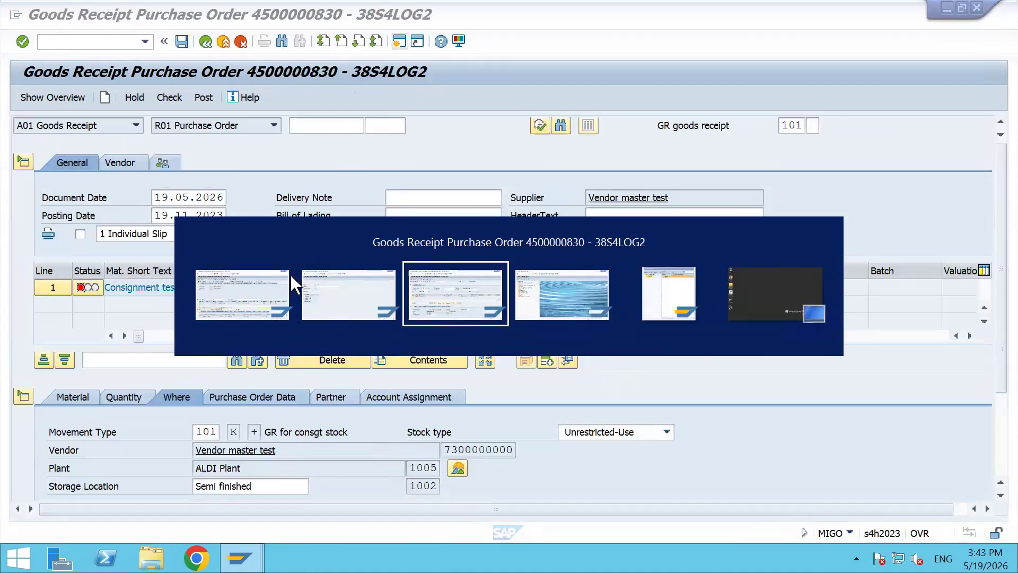
pyautogui.hotkey('alt', 'shift', 'Tab')
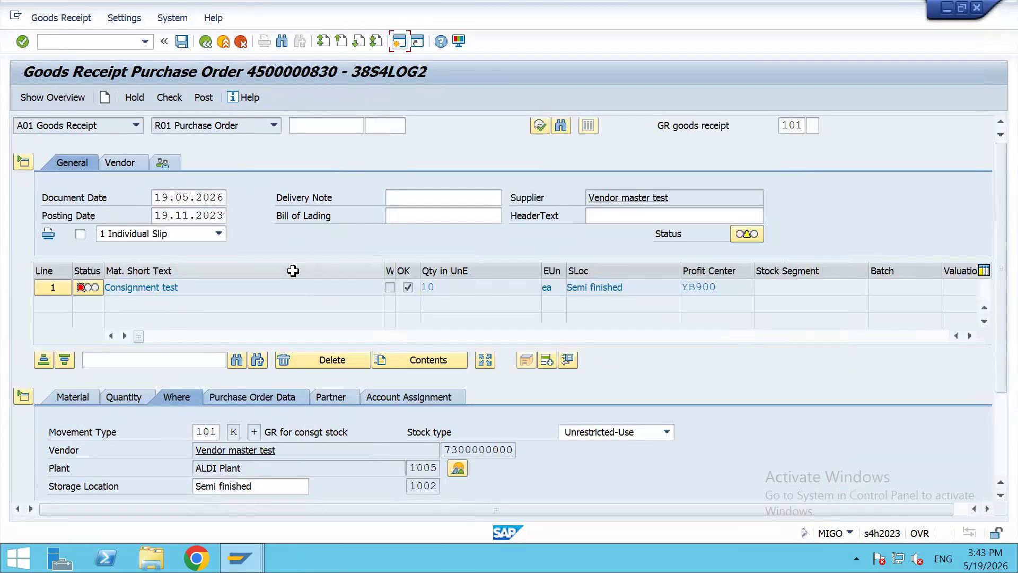
# Restart the goods receipt transaction with /nmigo and load the consignment purchase order again
pyautogui.click(62, 42)
pyautogui.write('/nmigo')
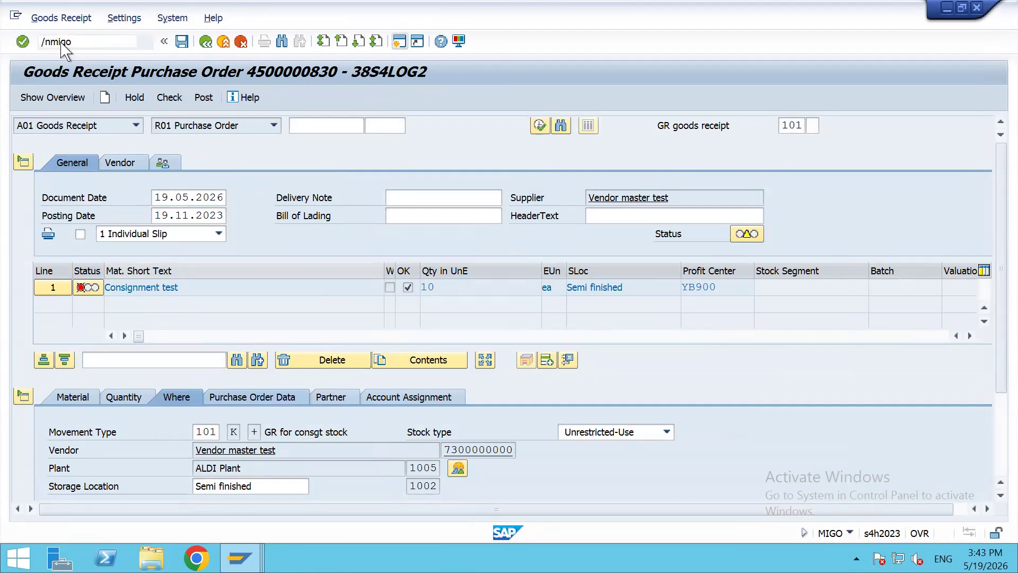
pyautogui.press('Return')
pyautogui.press('Down')
pyautogui.press('Down')
pyautogui.press('Return')
pyautogui.press('Return')
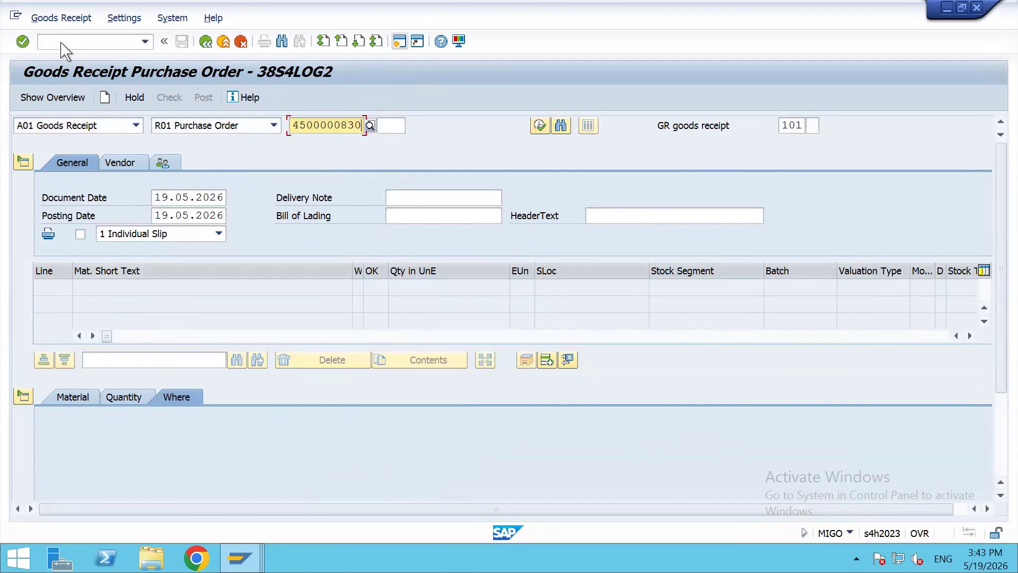
# Set the posting date to 19.11.2023 and mark the Consignment test item as OK
pyautogui.click(174, 213)
pyautogui.hotkey('ctrl', 'a')
pyautogui.press('BackSpace')
pyautogui.press('Down')
pyautogui.press('Return')
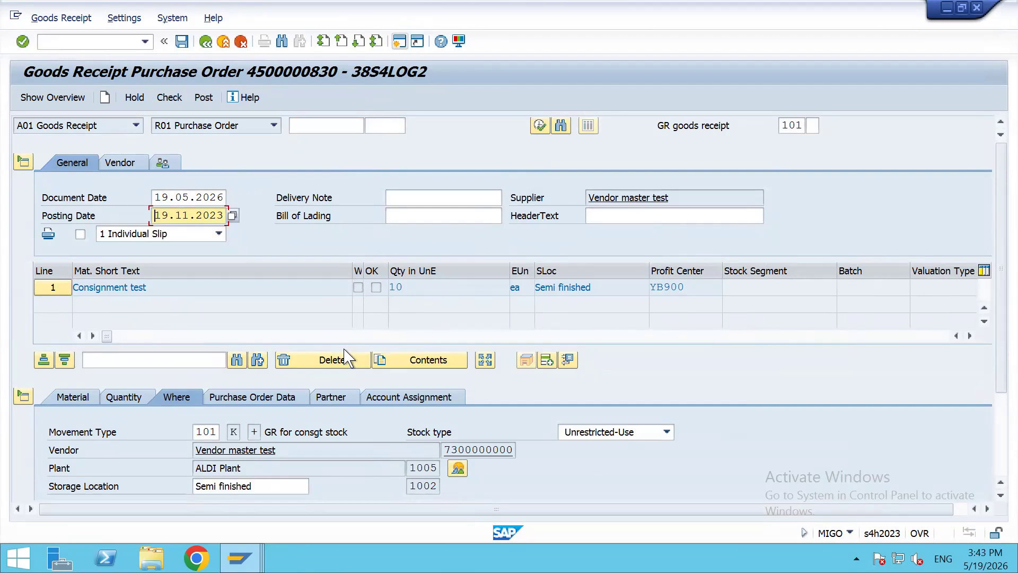
pyautogui.scroll(-3, 361, 299)
pyautogui.click(87, 486)
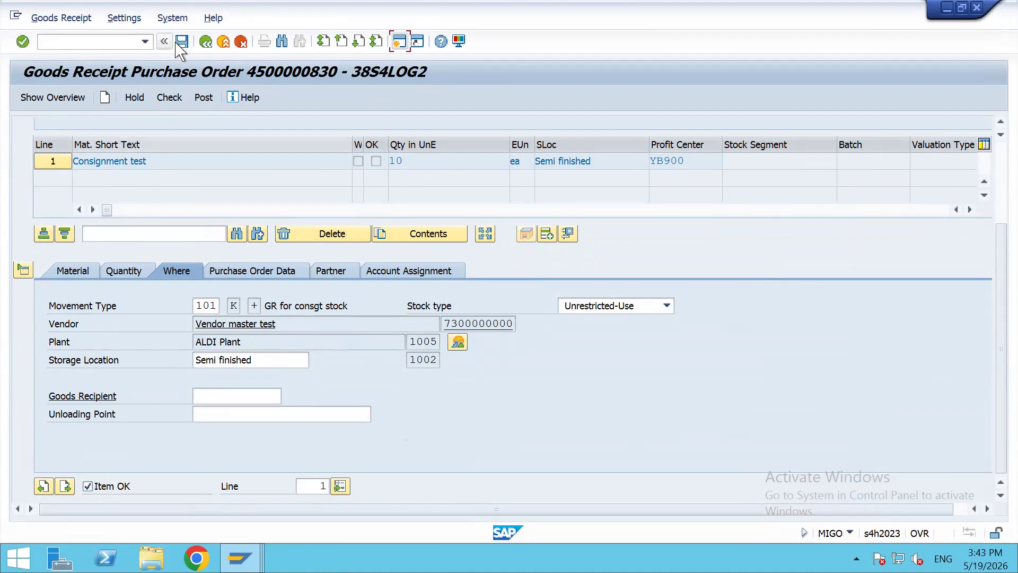
# Check the goods receipt, read the long text of the info record error, and close the message log
pyautogui.click(175, 99)
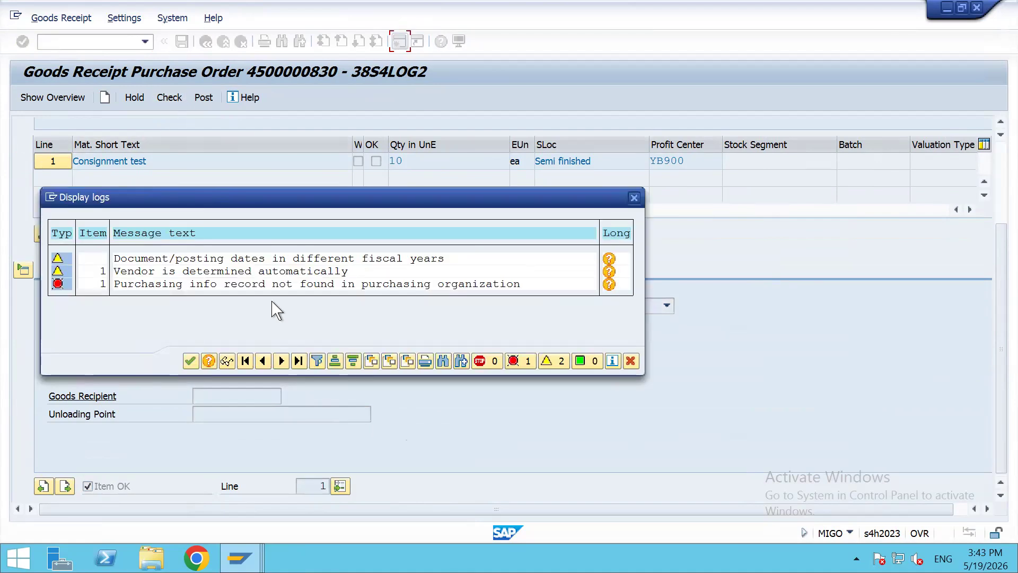
pyautogui.click(609, 285)
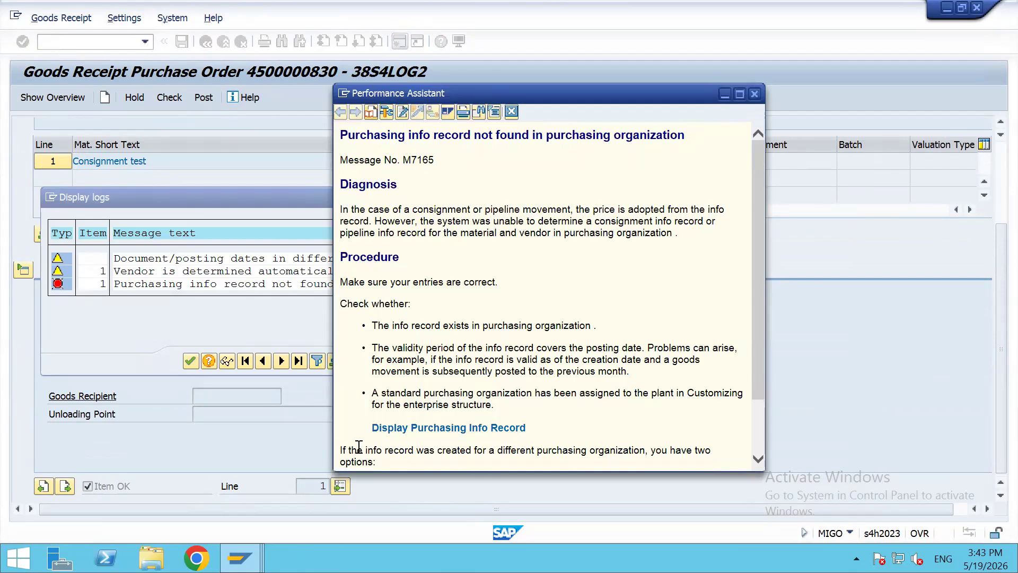
pyautogui.moveTo(347, 450); pyautogui.dragTo(480, 455)
pyautogui.click(379, 415)
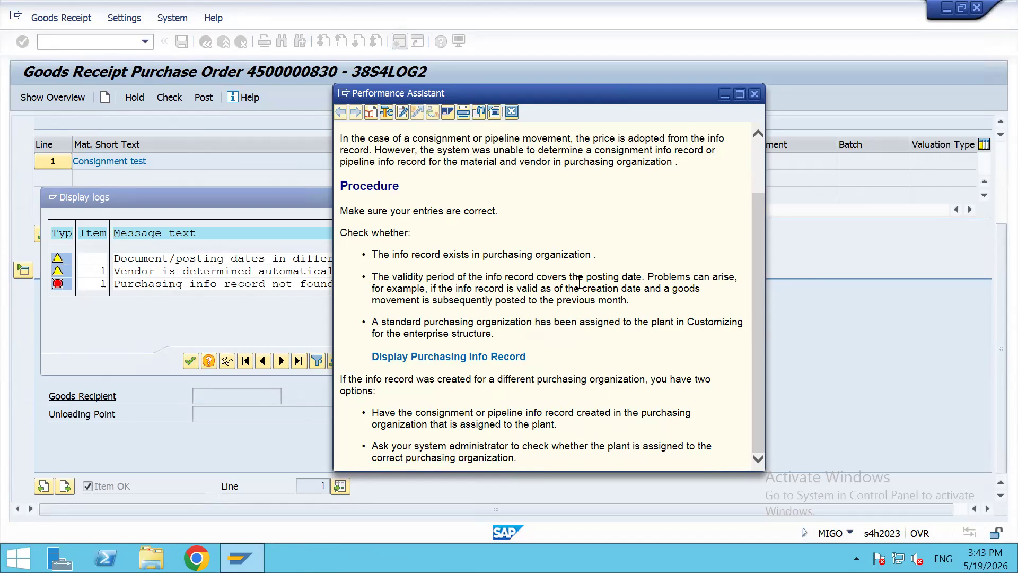
pyautogui.moveTo(439, 288); pyautogui.dragTo(631, 300)
pyautogui.click(401, 238)
pyautogui.scroll(3, 402, 238)
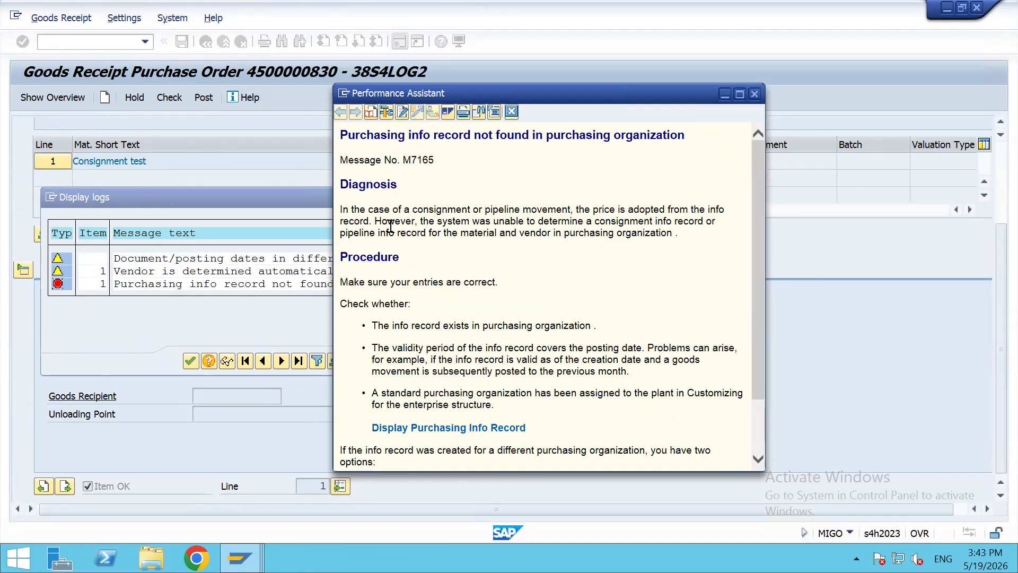
pyautogui.click(511, 111)
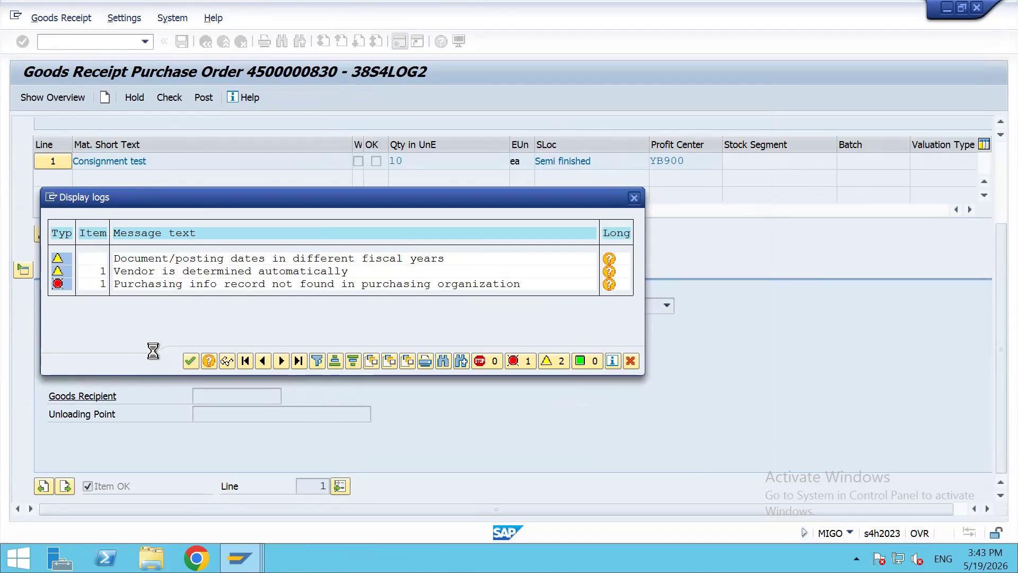
pyautogui.click(191, 362)
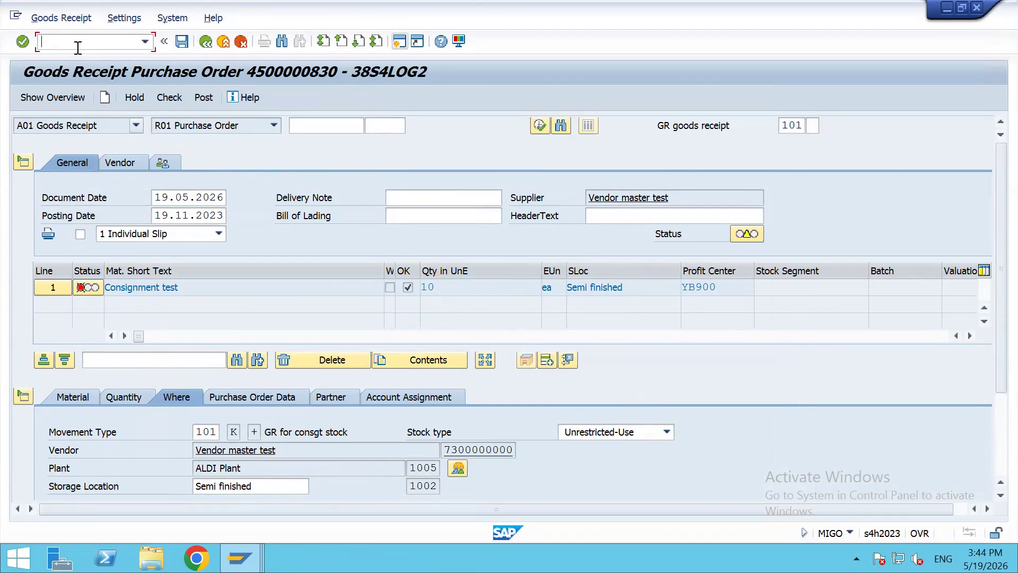
# Review the purchase order's company code, item details and document date in its own session, collapsing the header data
pyautogui.write('/')
pyautogui.hotkey('alt', 'Tab')
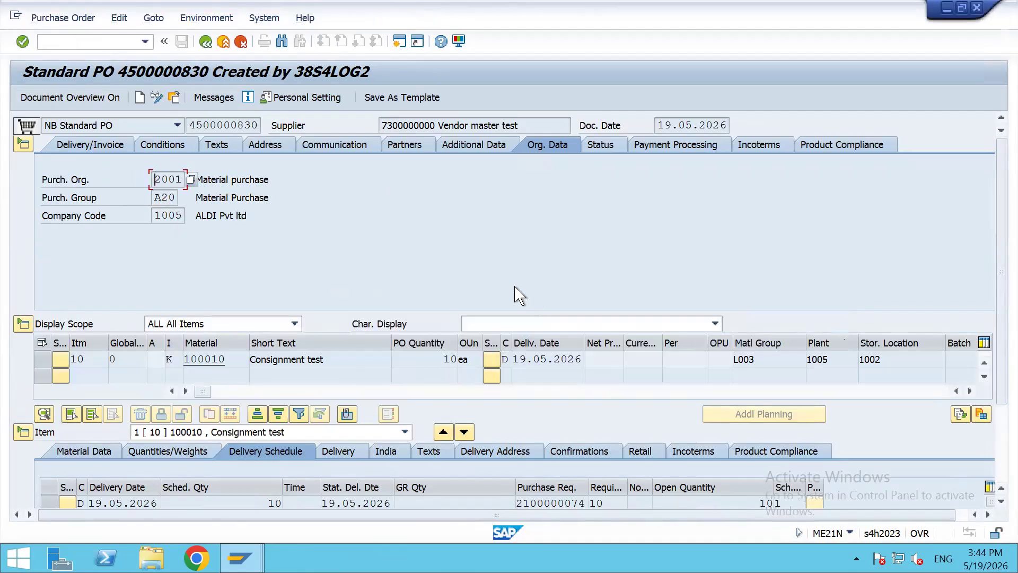
pyautogui.click(154, 215)
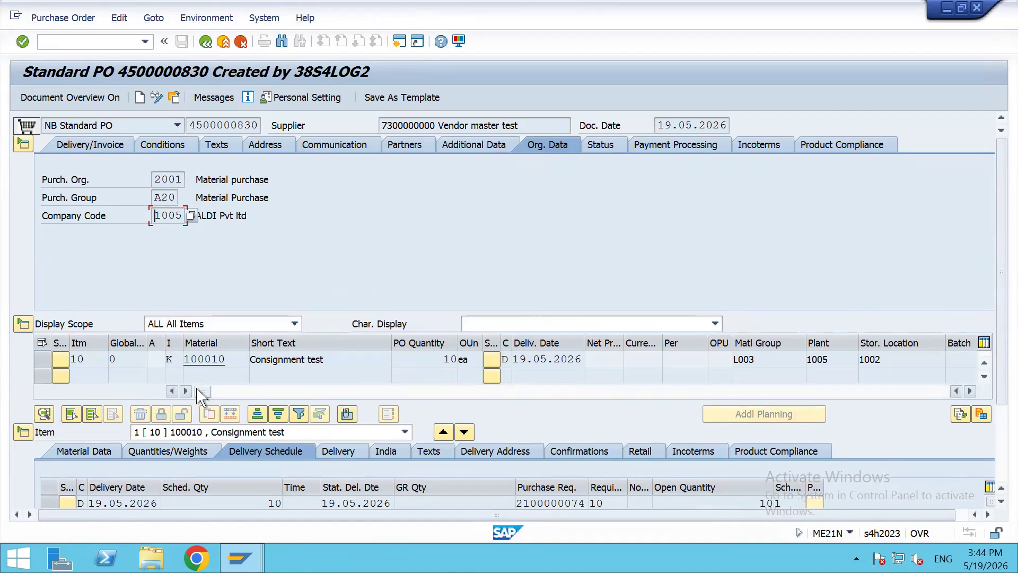
pyautogui.click(23, 144)
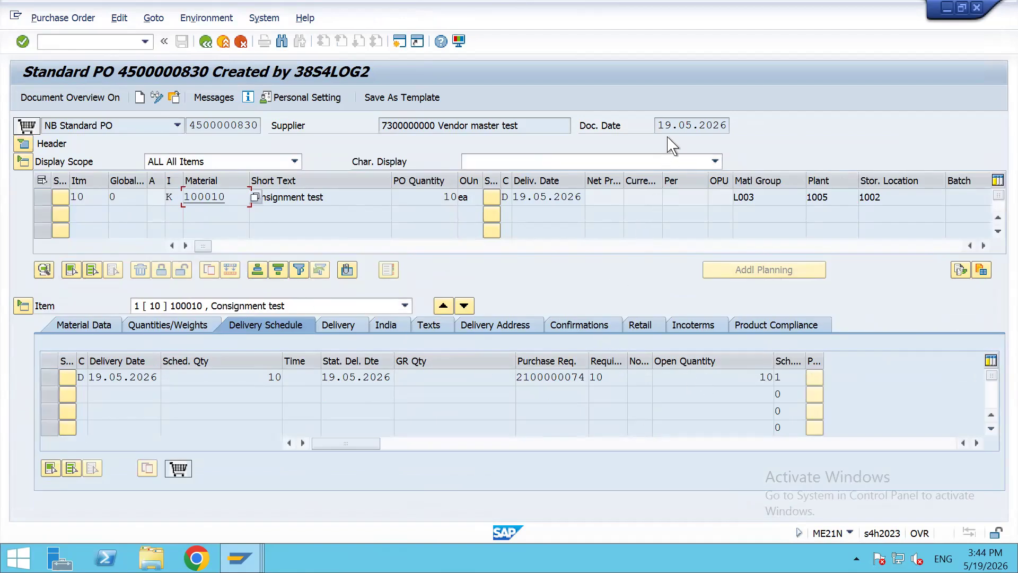
pyautogui.moveTo(658, 126); pyautogui.dragTo(725, 125)
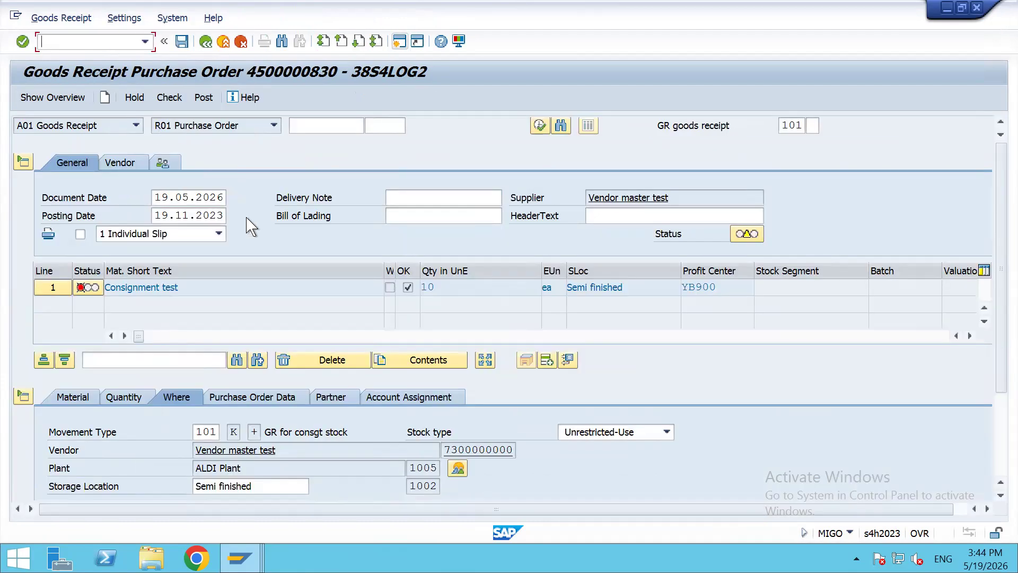
# Review the goods receipt item's account assignment, partner, purchase order, location, quantity and material details
pyautogui.click(378, 398)
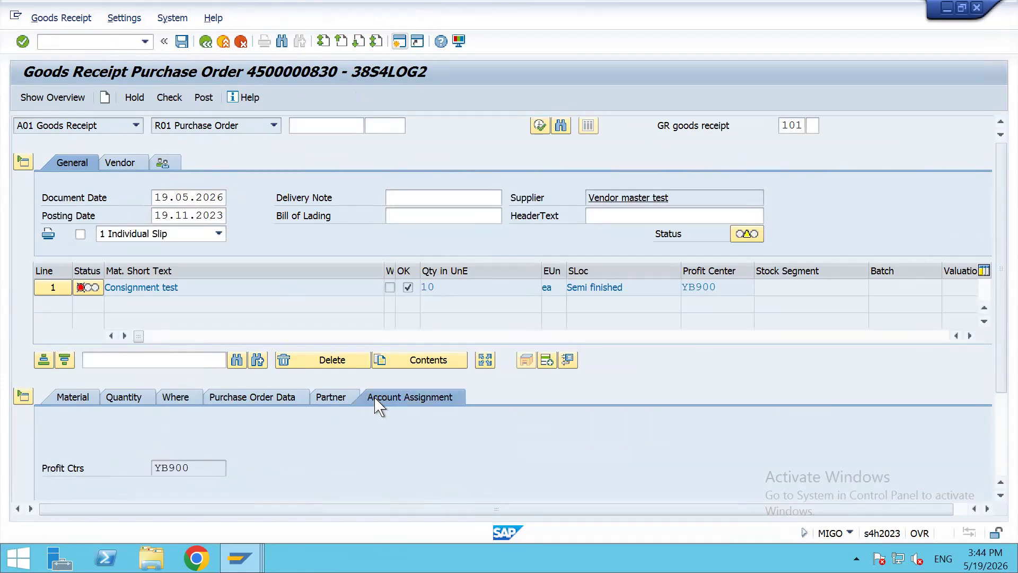
pyautogui.scroll(-2, 326, 416)
pyautogui.click(345, 290)
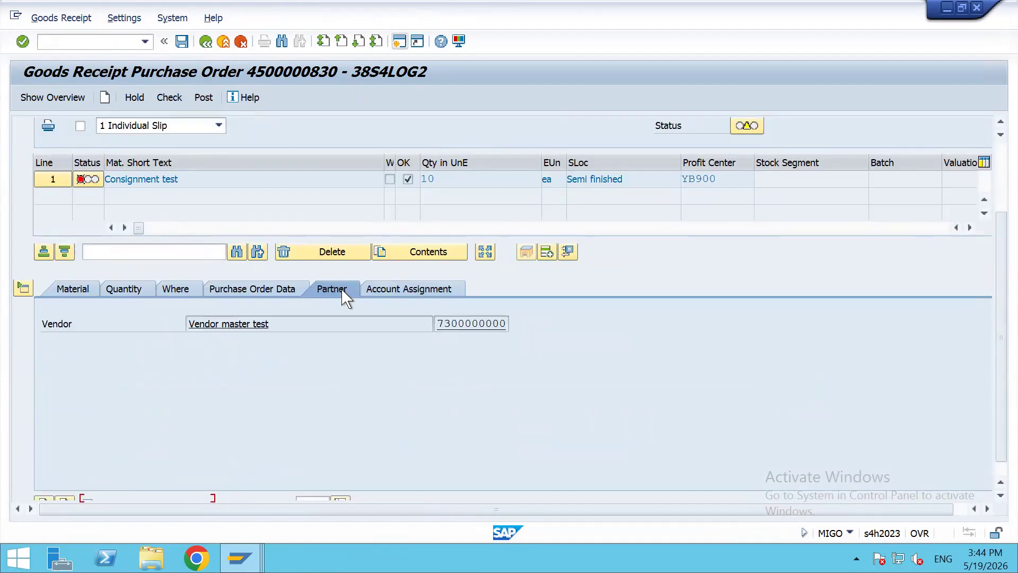
pyautogui.click(282, 291)
pyautogui.click(175, 290)
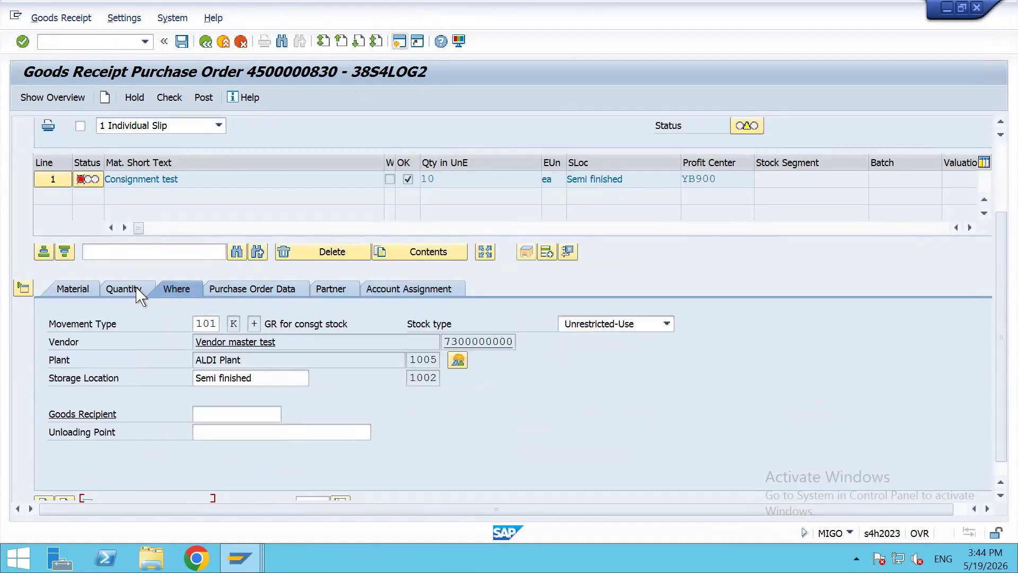
pyautogui.click(123, 289)
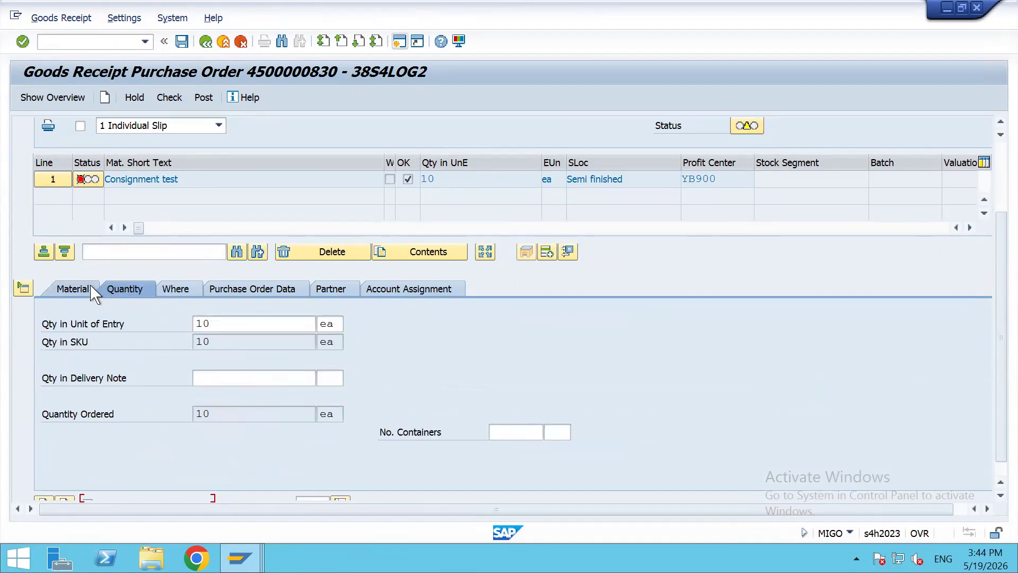
pyautogui.click(74, 289)
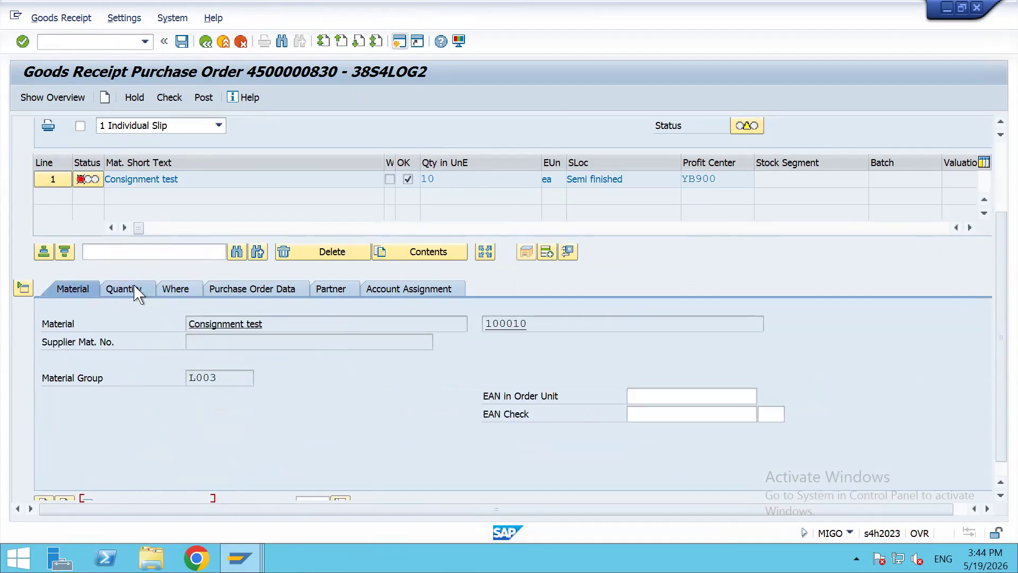
pyautogui.click(136, 290)
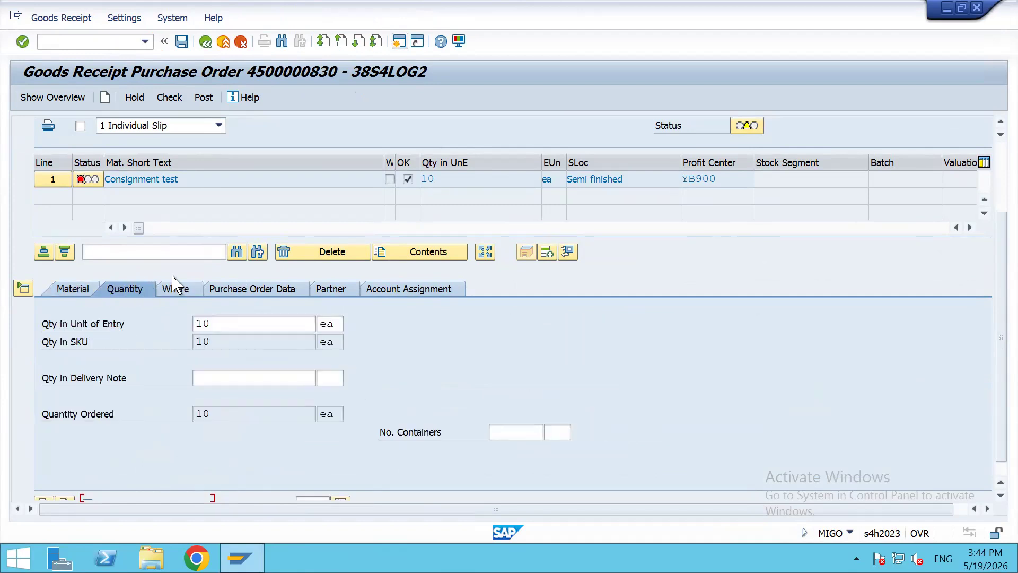
# Run the goods receipt check again and read the full diagnosis and procedure for the info record error
pyautogui.click(169, 97)
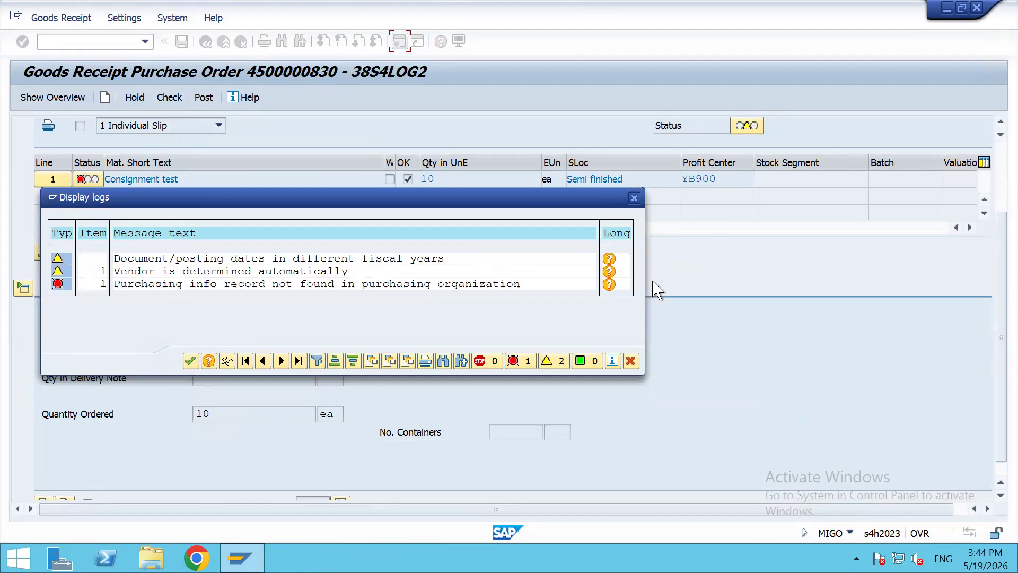
pyautogui.click(609, 285)
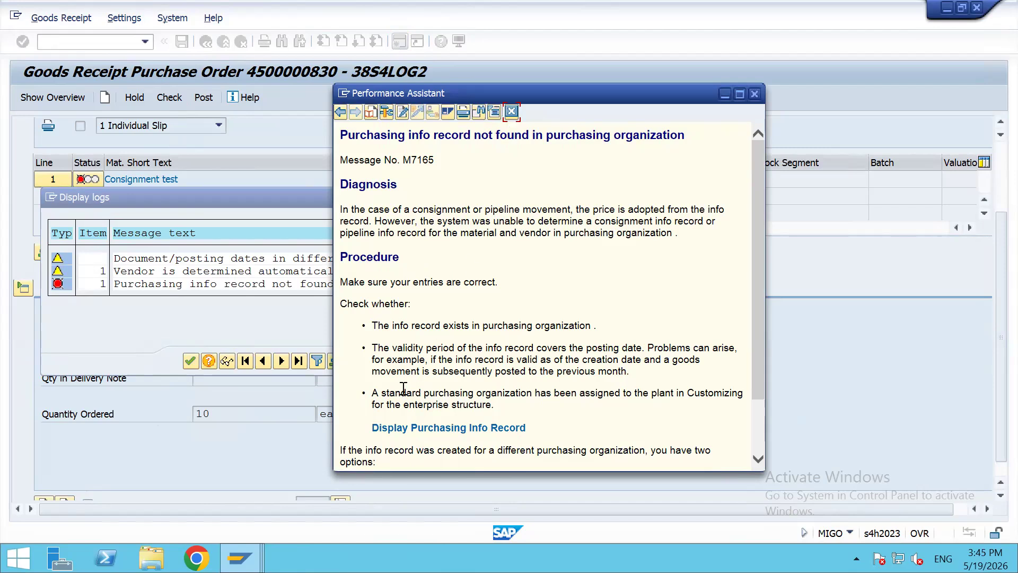
pyautogui.click(761, 430)
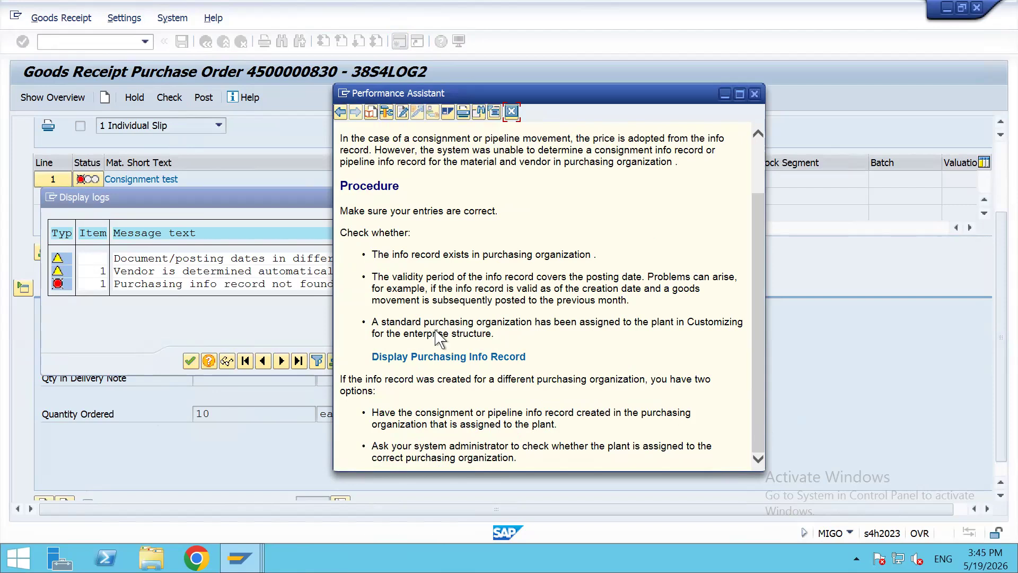
# Switch to the open SAP Easy Access session
pyautogui.hotkey('alt', 'Tab')
pyautogui.hotkey('alt', 'Tab')
pyautogui.hotkey('alt', 'Tab')
pyautogui.hotkey('alt', 'Tab')
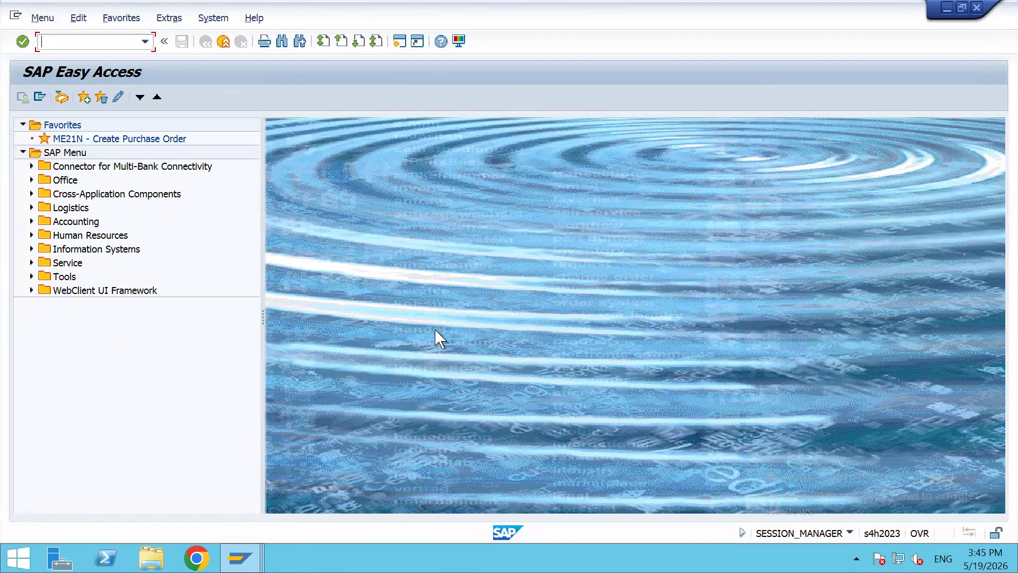
# Open the SAP Customizing Implementation Guide structure in display mode
pyautogui.press('Down')
pyautogui.press('Down')
pyautogui.press('Down')
pyautogui.press('Return')
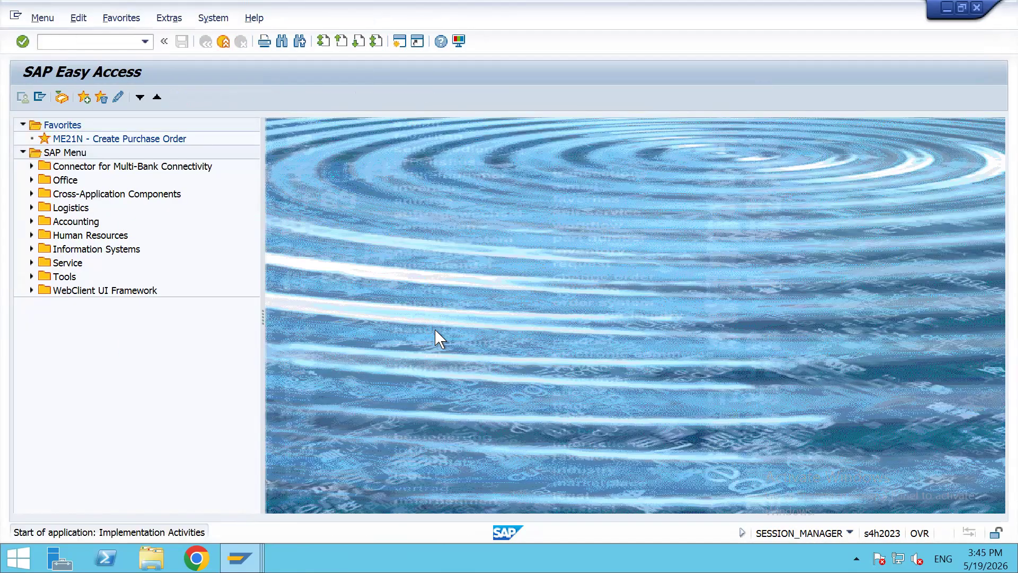
# Expand Enterprise Structure, Assignment and Materials Management in the implementation guide, leaving the Logistics and Sales branches collapsed
pyautogui.click(31, 207)
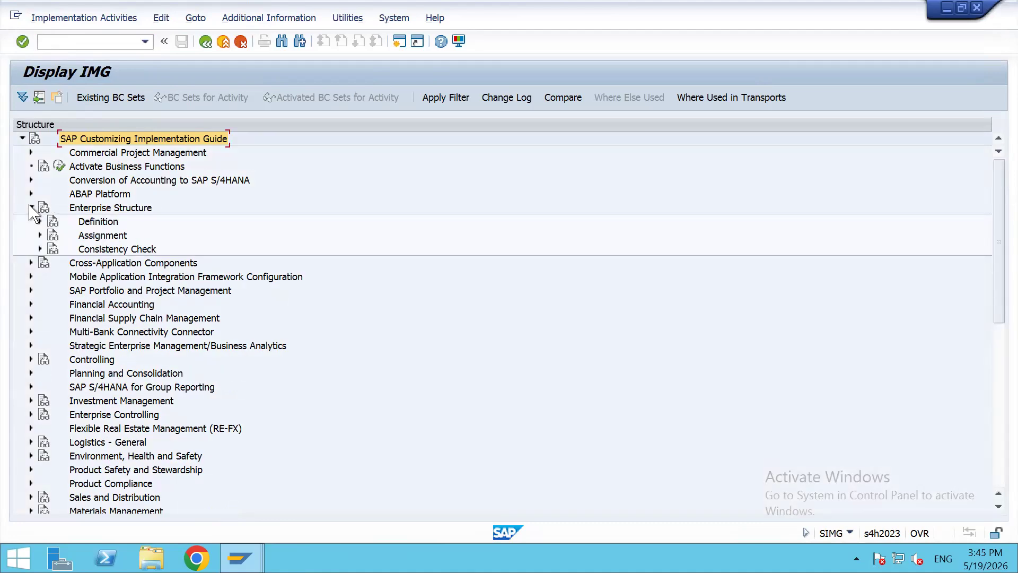
pyautogui.click(40, 234)
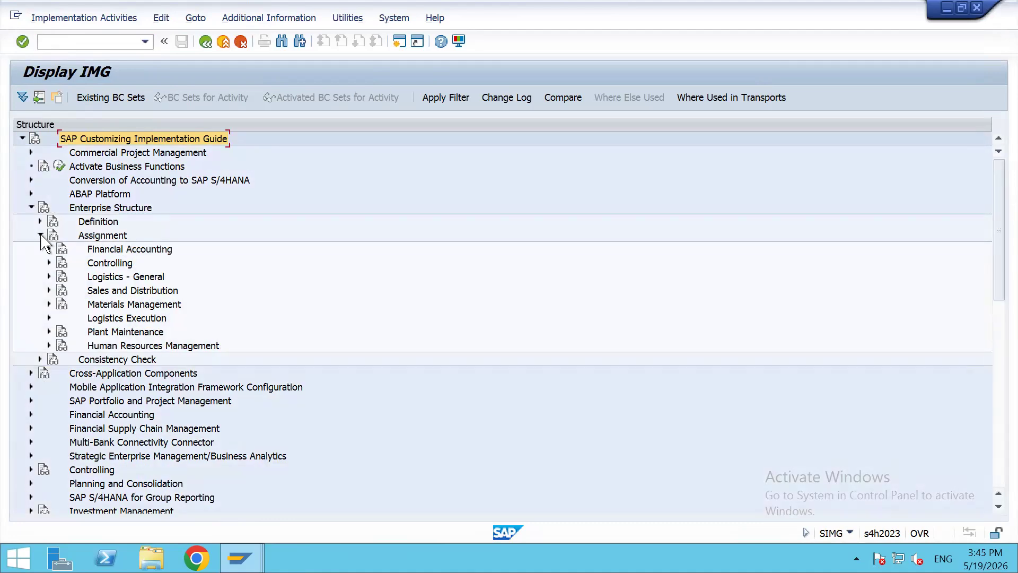
pyautogui.click(49, 276)
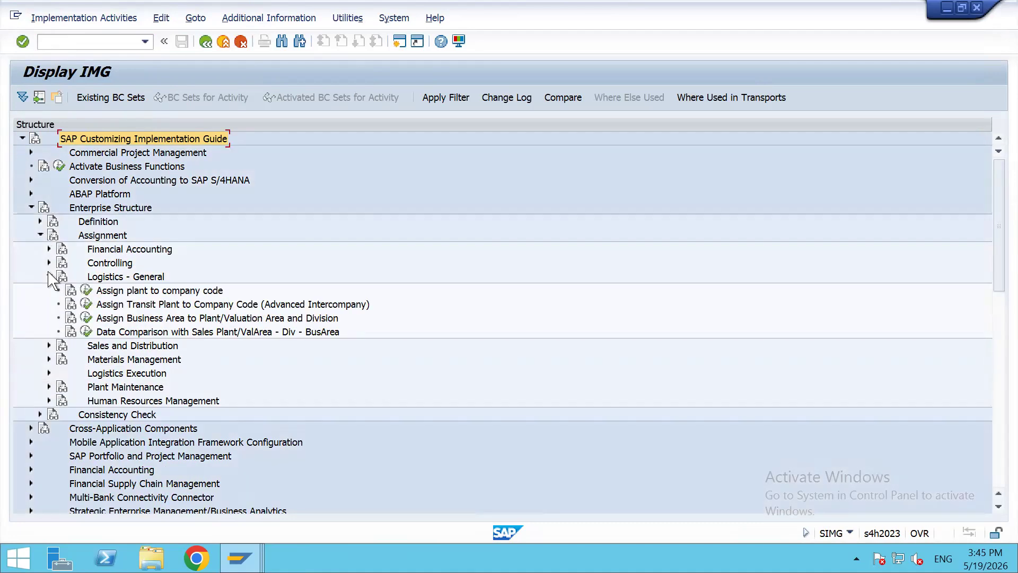
pyautogui.click(49, 276)
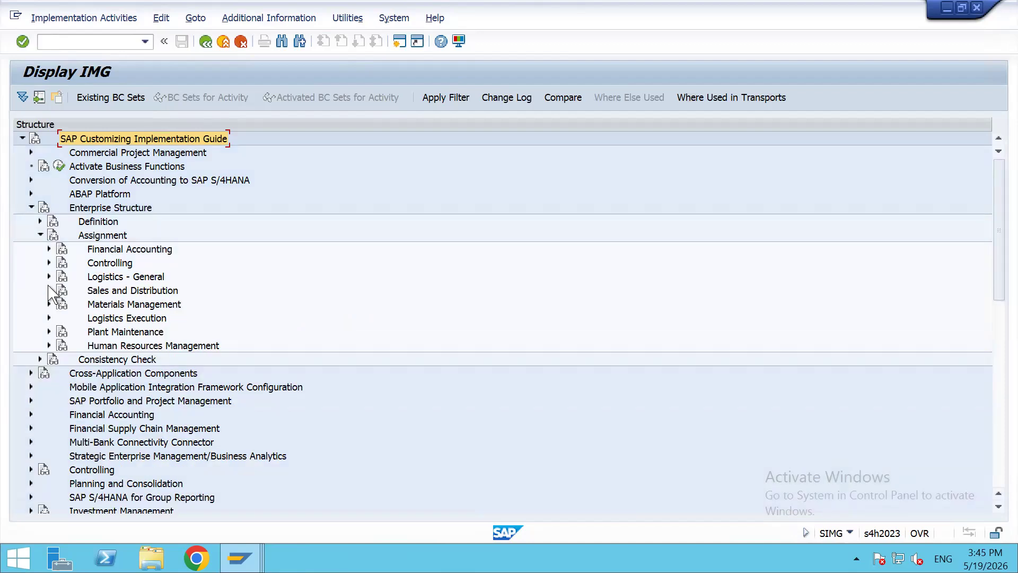
pyautogui.click(49, 290)
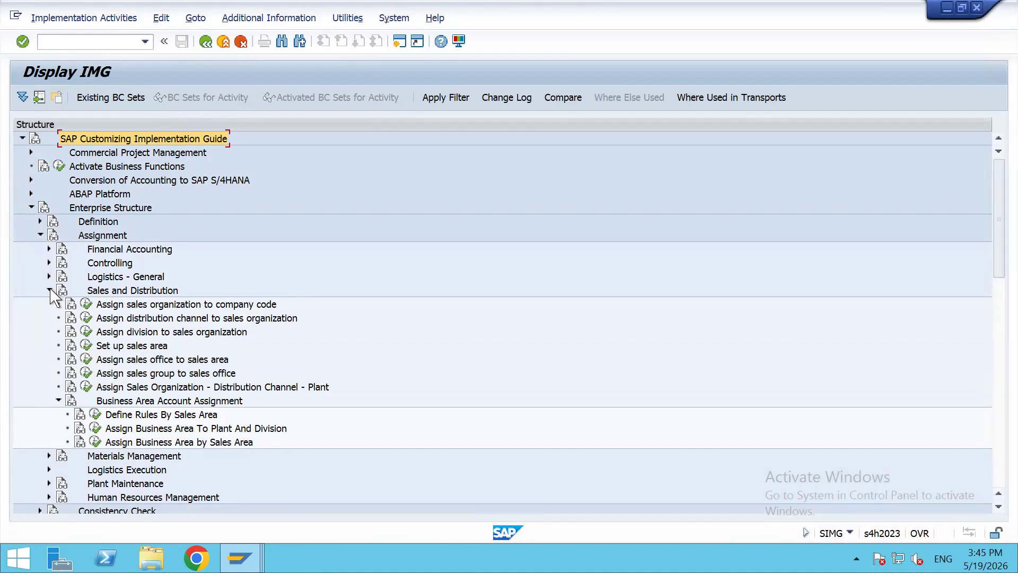
pyautogui.click(50, 290)
pyautogui.click(50, 304)
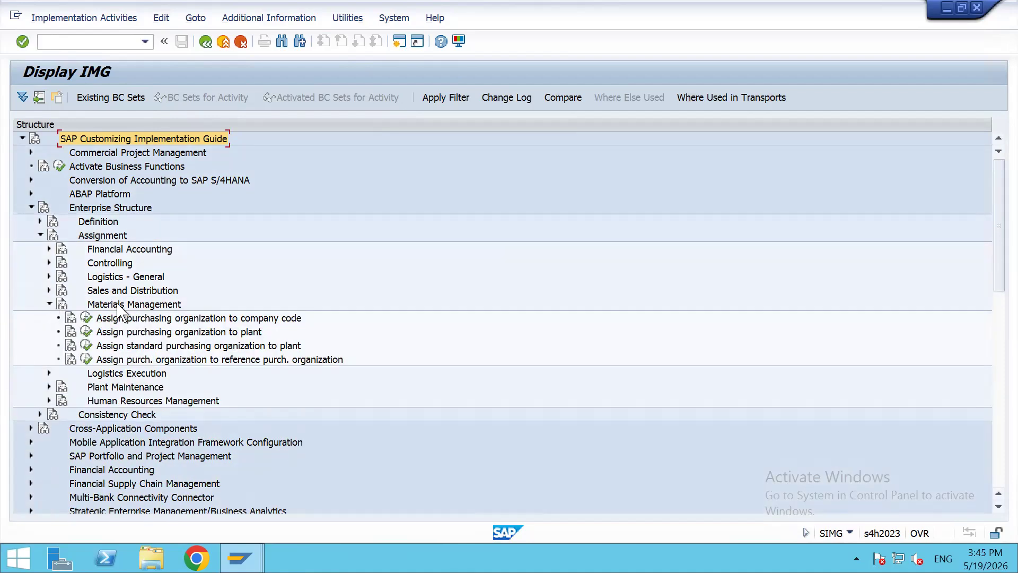
# Look up purchasing organization 2001 in the assignments of purchasing organizations to company codes, and return to the implementation guide
pyautogui.click(175, 318)
pyautogui.click(86, 318)
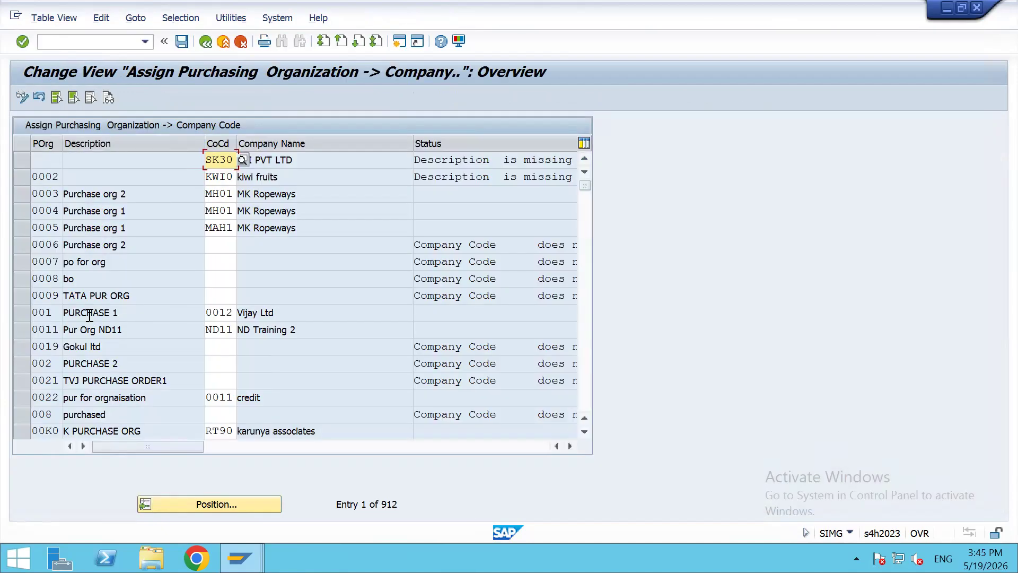
pyautogui.scroll(-11, 48, 324)
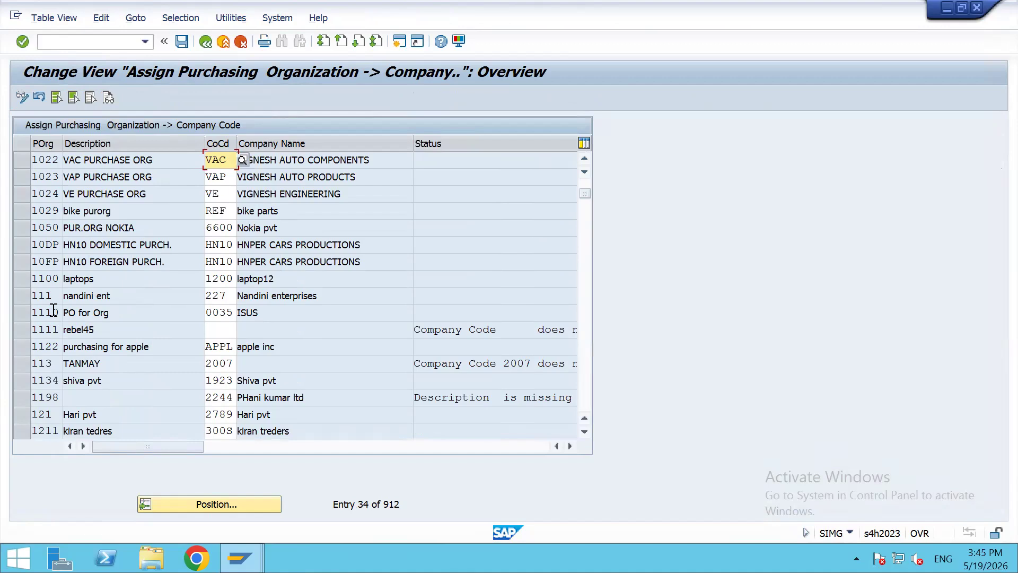
pyautogui.scroll(3, 61, 168)
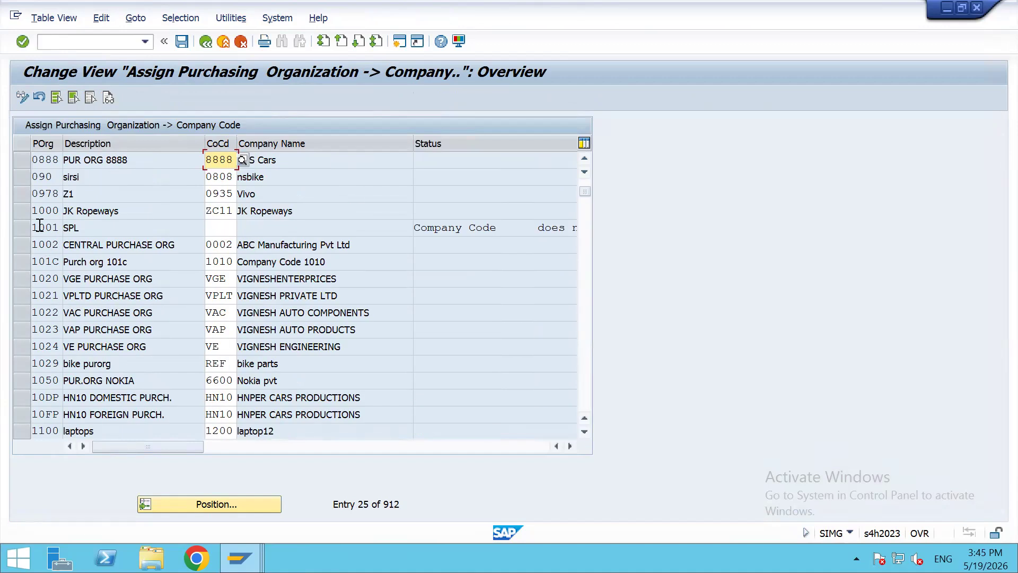
pyautogui.scroll(-20, 62, 283)
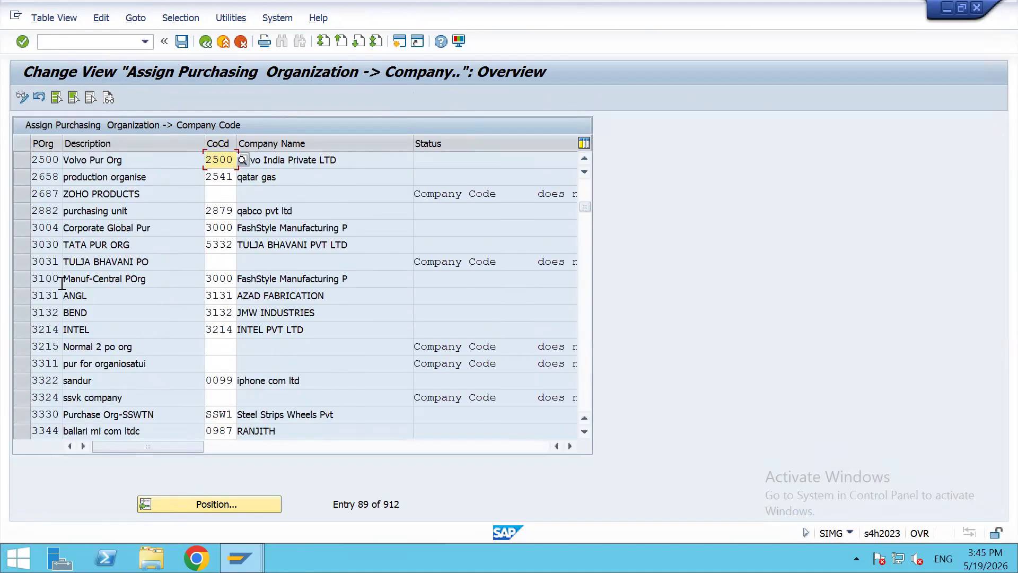
pyautogui.scroll(9, 62, 283)
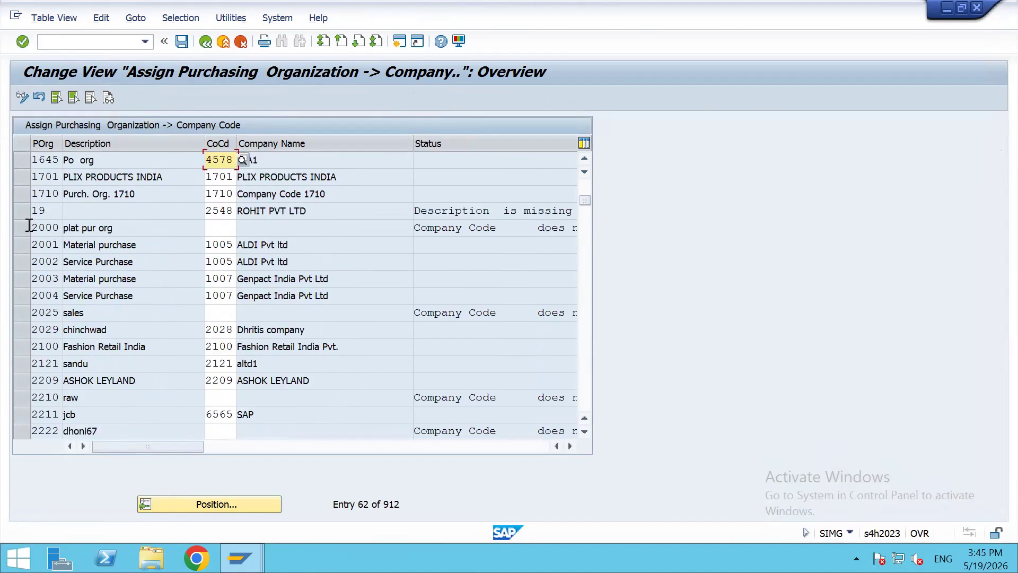
pyautogui.click(21, 245)
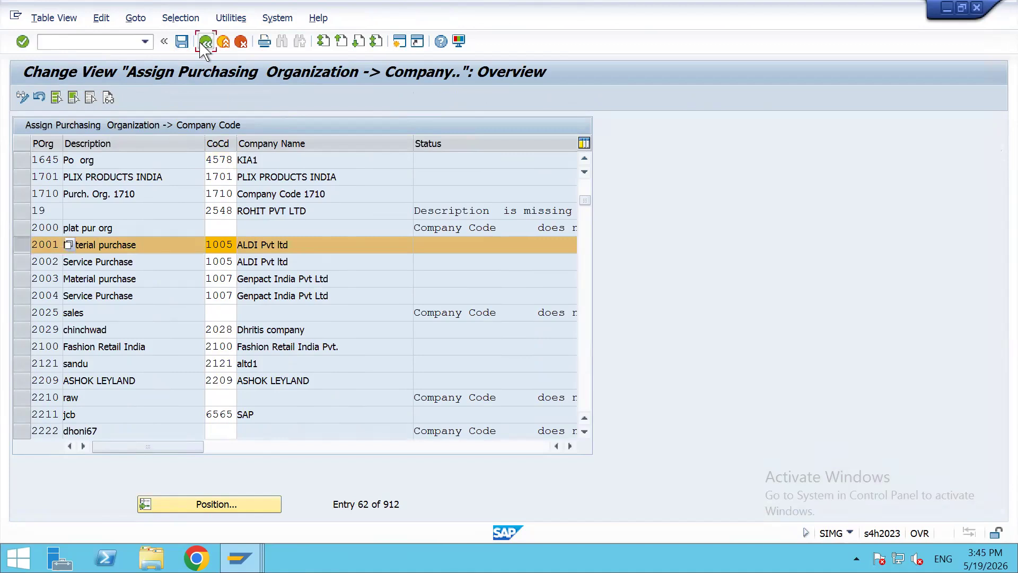
pyautogui.click(205, 42)
# Look up purchasing organization 2001 with plant 1005 in the purchasing organization to plant assignments, and return to the guide
pyautogui.click(85, 333)
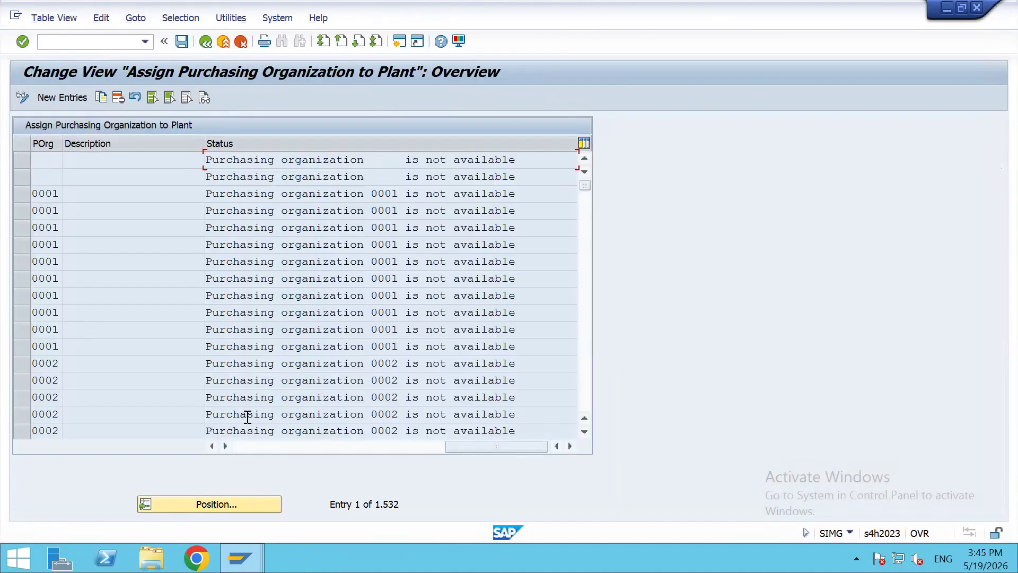
pyautogui.click(242, 448)
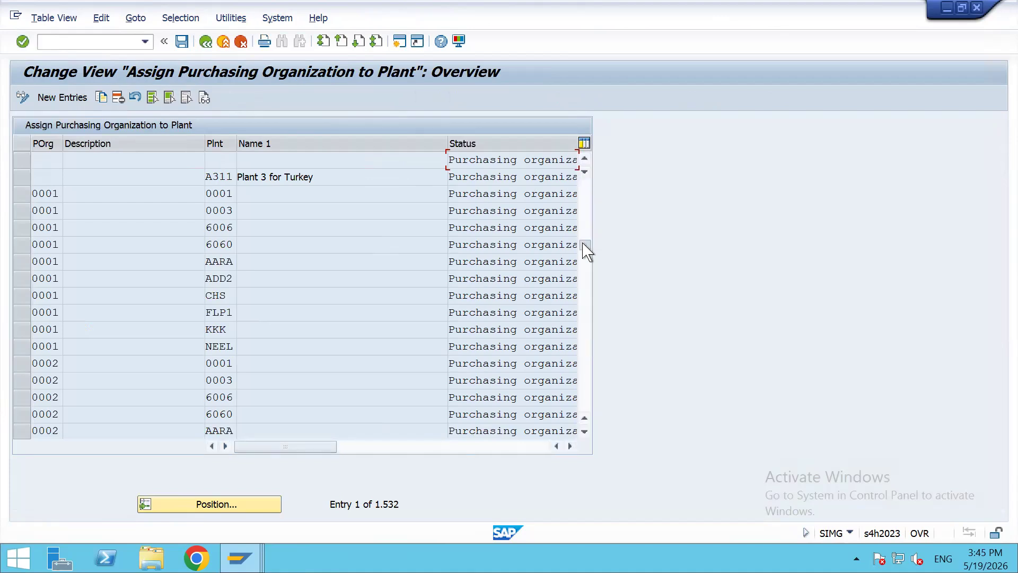
pyautogui.click(586, 249)
pyautogui.moveTo(585, 248); pyautogui.dragTo(587, 227)
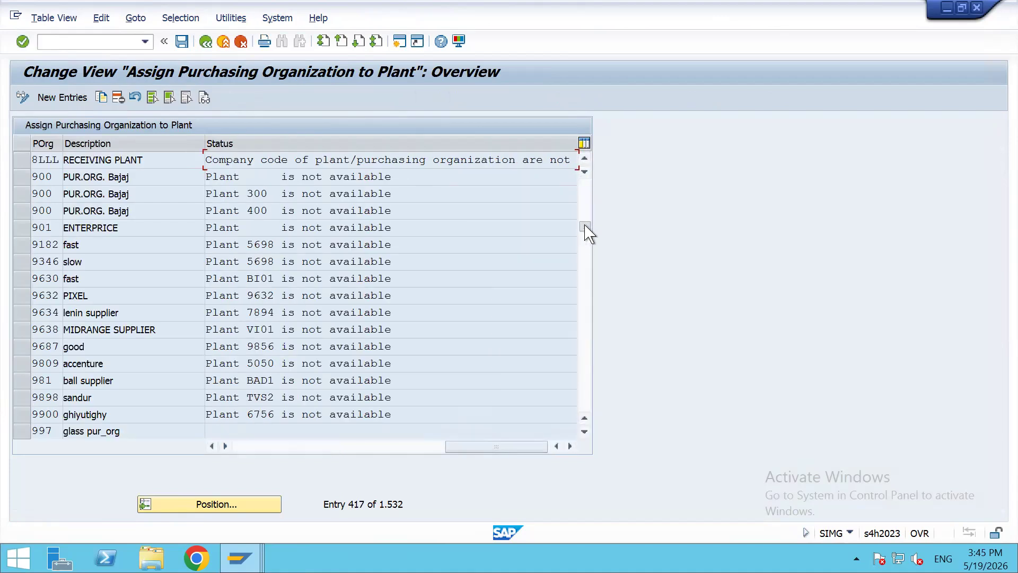
pyautogui.click(243, 448)
pyautogui.click(22, 296)
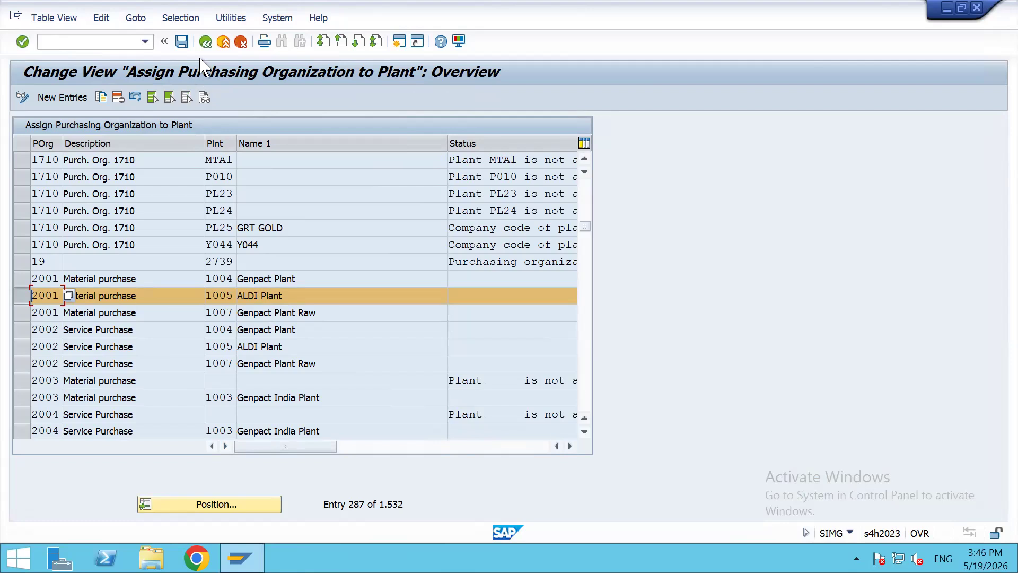
pyautogui.click(205, 42)
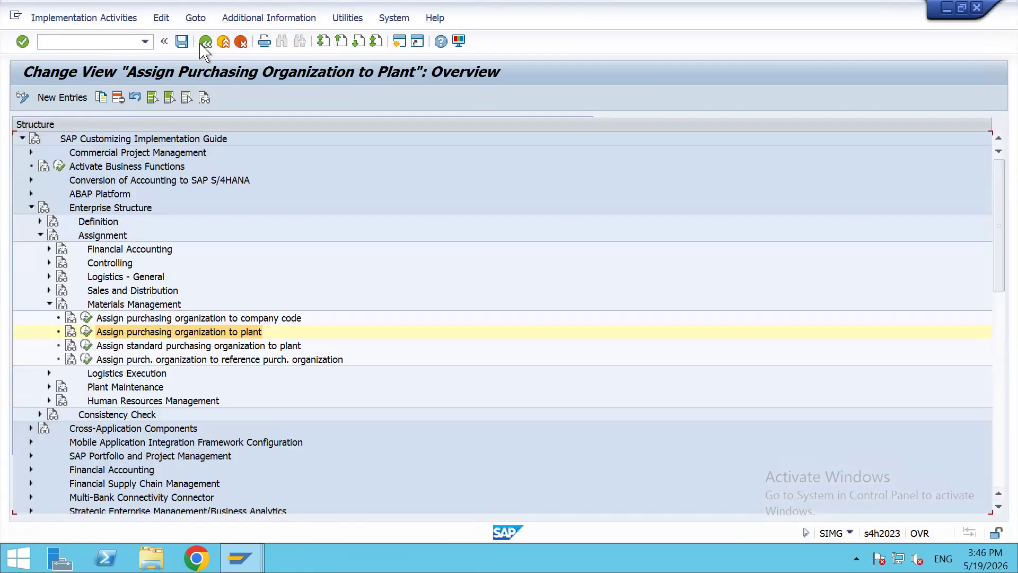
# Assign 2001 as the standard purchasing organization for plant 1005 (ALDI Plant) and save the entry
pyautogui.click(82, 346)
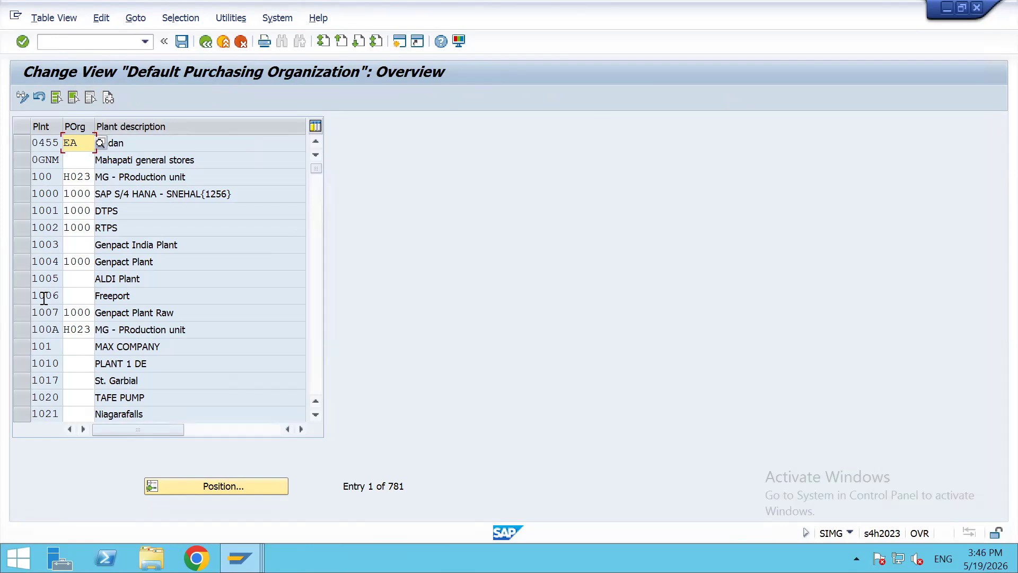
pyautogui.click(80, 286)
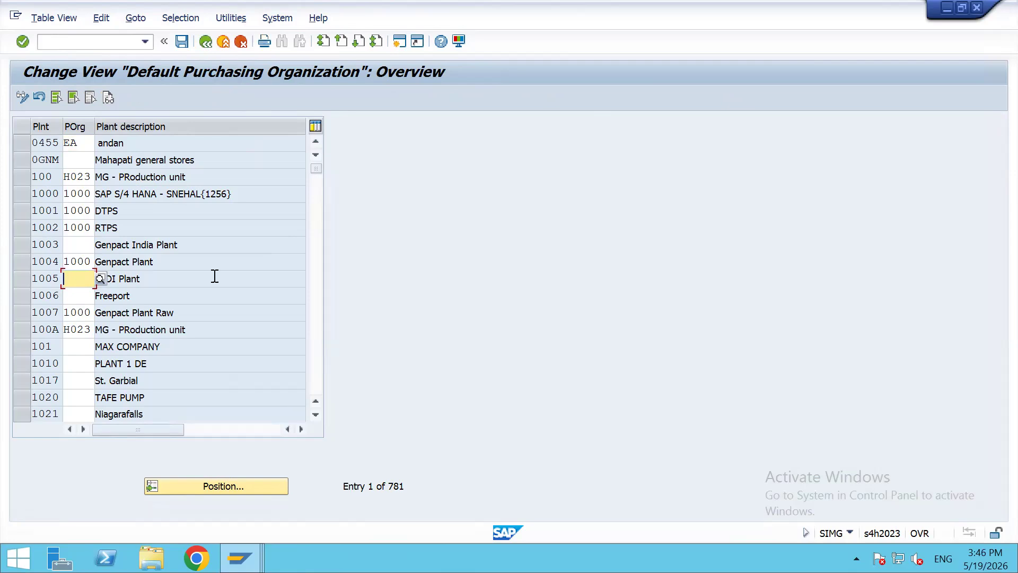
pyautogui.write('2')
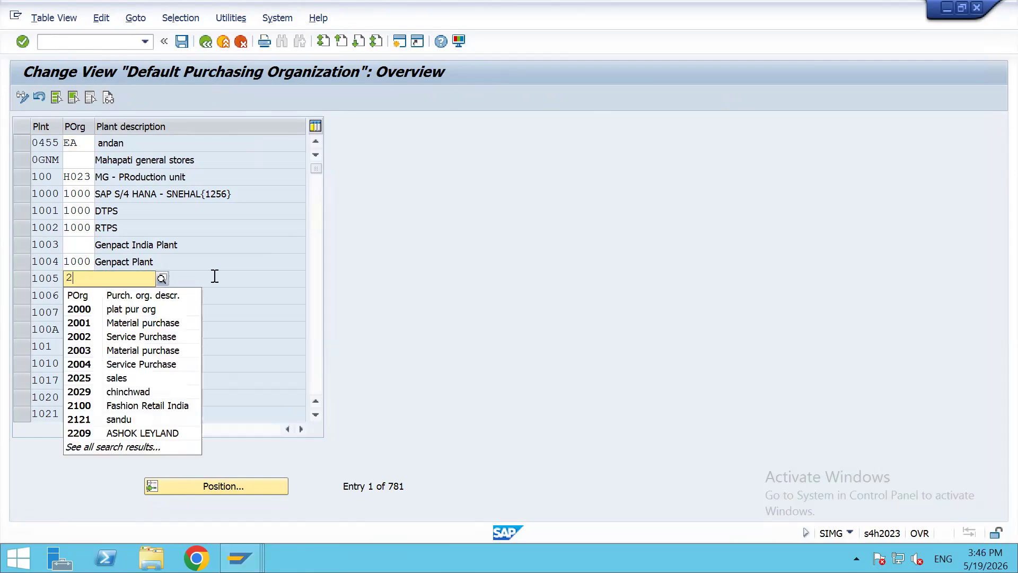
pyautogui.click(168, 321)
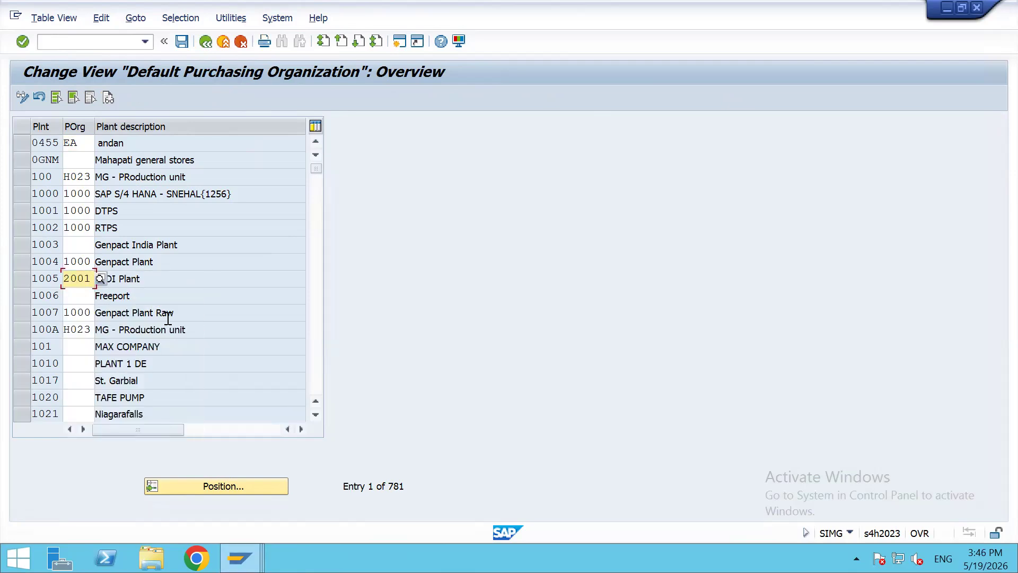
pyautogui.press('Return')
# Return to the goods receipt session, close the error's help text and rerun the receipt check
pyautogui.hotkey('alt', 'Tab')
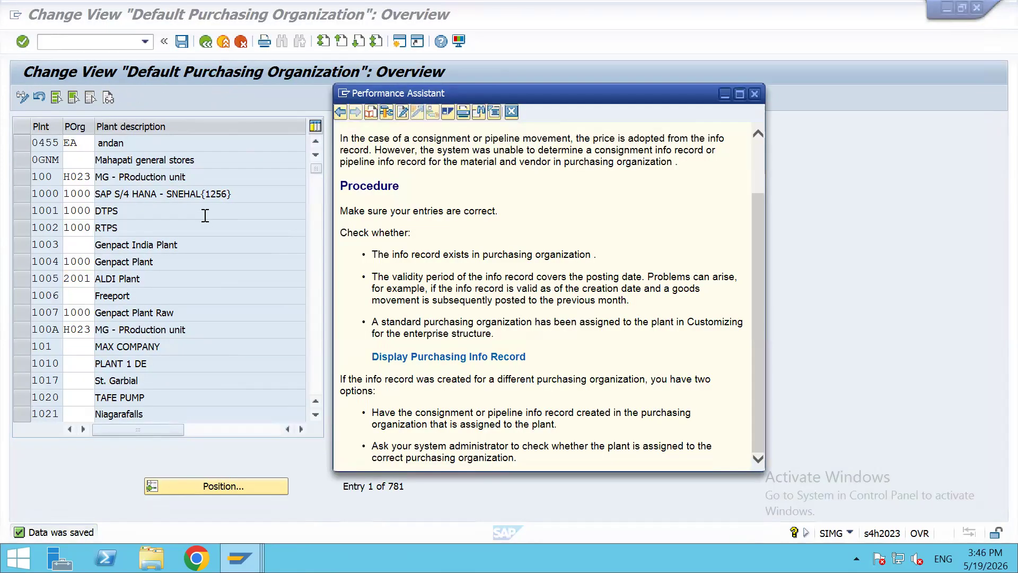
pyautogui.click(512, 112)
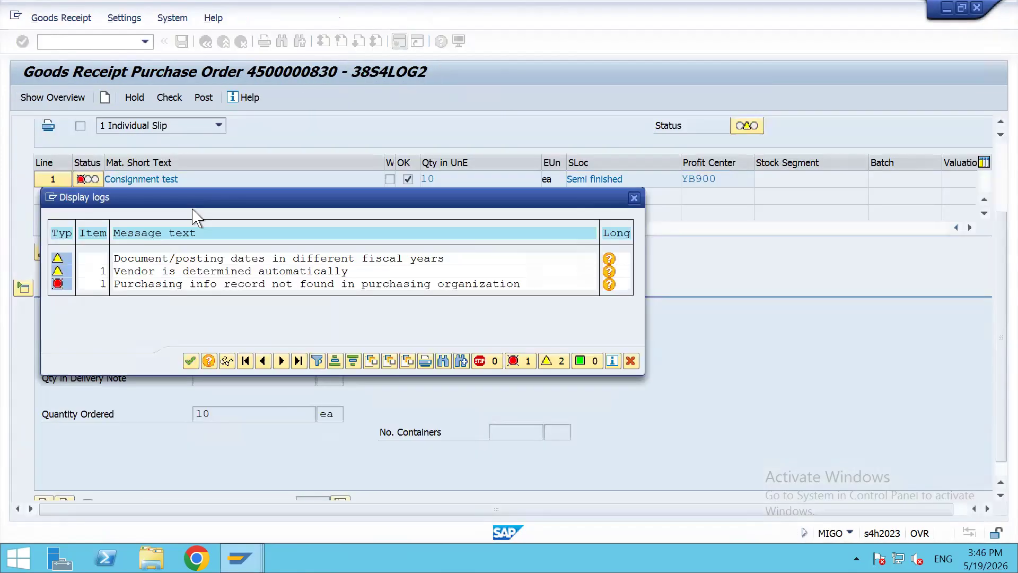
pyautogui.click(190, 361)
pyautogui.click(168, 98)
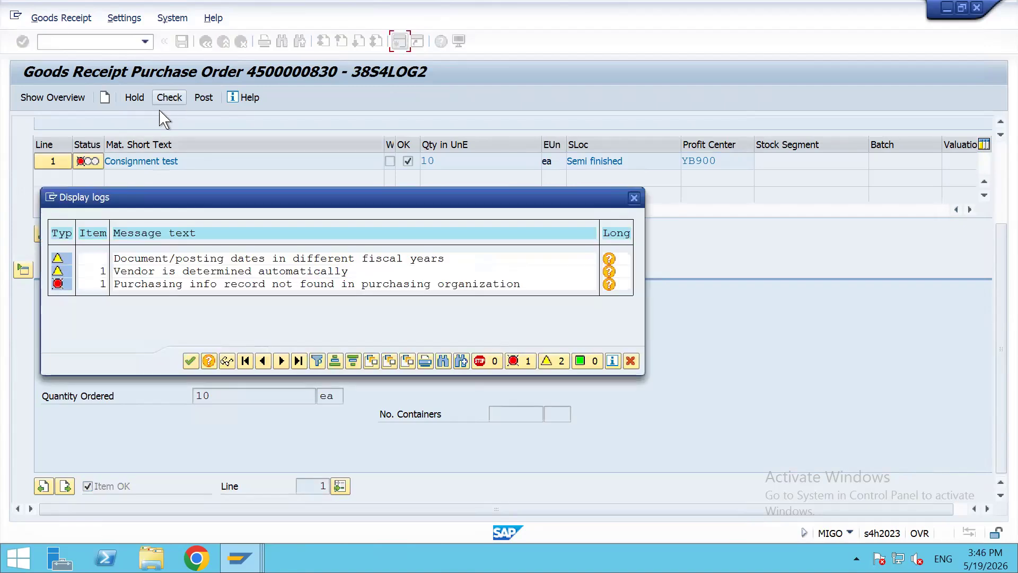
pyautogui.click(191, 360)
# Restart transaction MIGO and load the same consignment purchase order for goods receipt
pyautogui.write('/nmigo')
pyautogui.press('Return')
pyautogui.press('space')
pyautogui.press('Down')
pyautogui.press('Return')
pyautogui.press('Return')
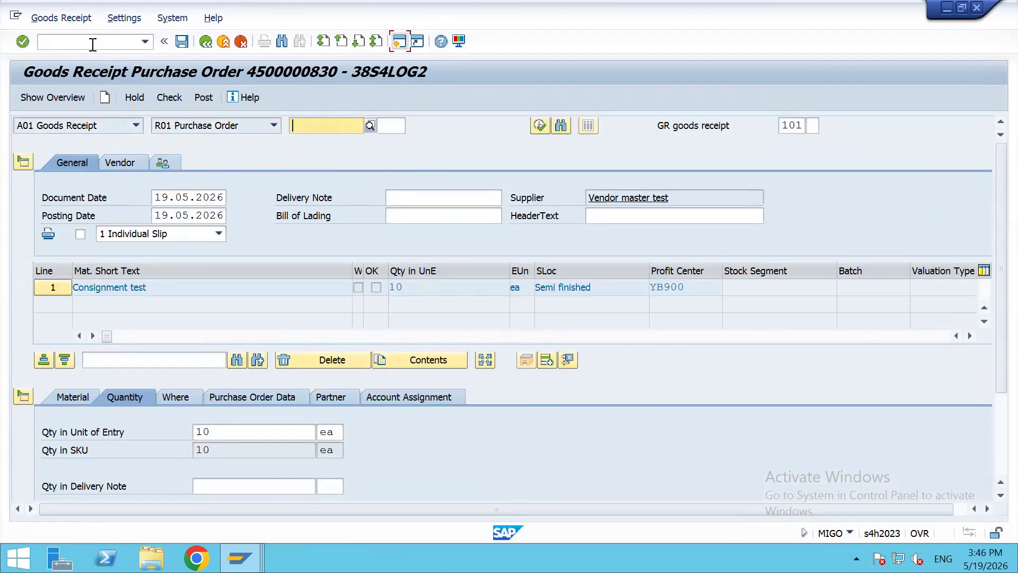
# Set the goods receipt's posting date to 19.11.2023 and mark the Consignment test item as OK
pyautogui.doubleClick(189, 215)
pyautogui.press('Delete')
pyautogui.press('Return')
pyautogui.scroll(-3, 149, 455)
pyautogui.click(126, 485)
# Check the goods receipt, acknowledge the message log and post the receipt
pyautogui.click(169, 97)
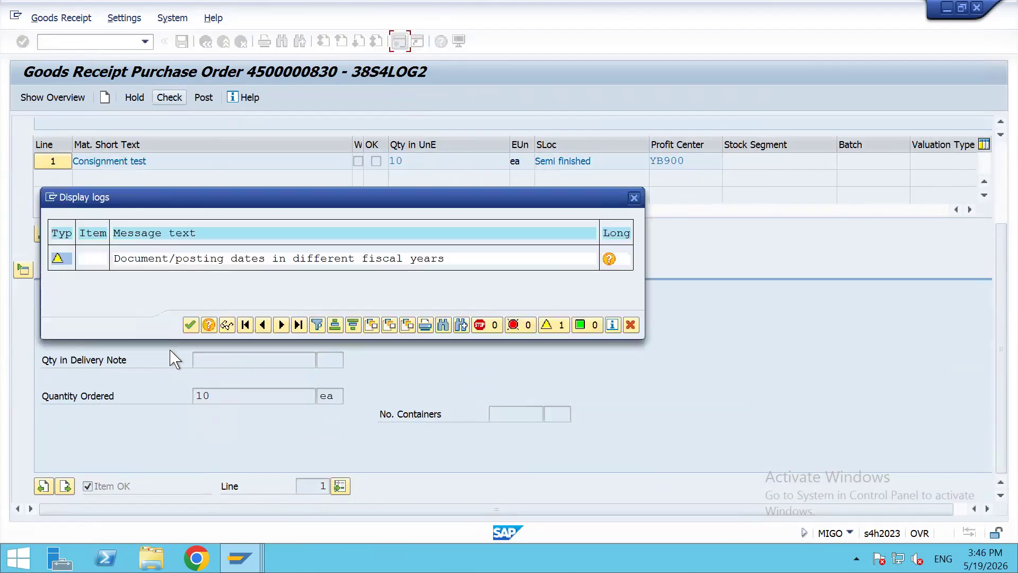
pyautogui.click(191, 324)
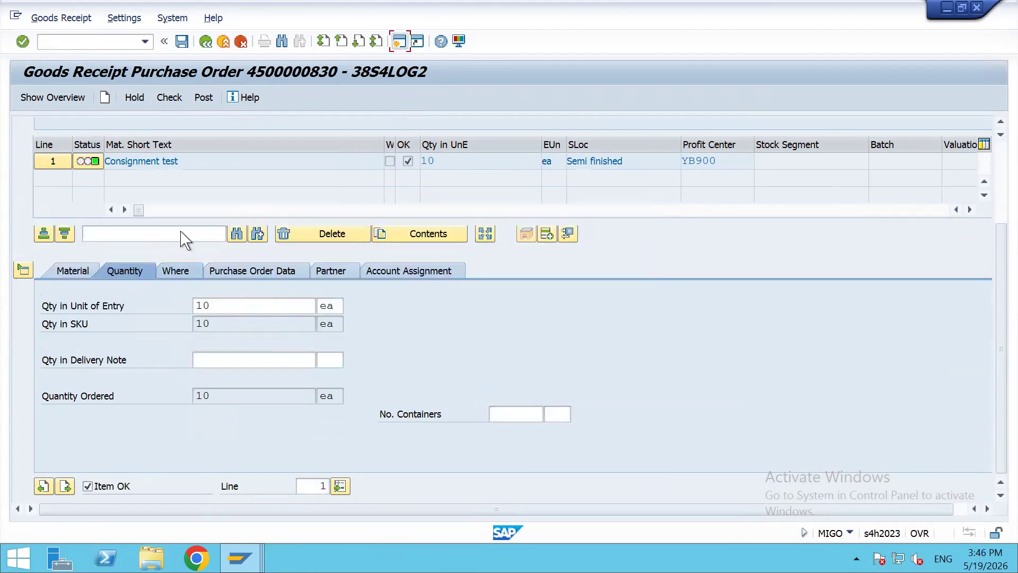
pyautogui.click(170, 97)
pyautogui.click(190, 324)
pyautogui.scroll(3, 239, 329)
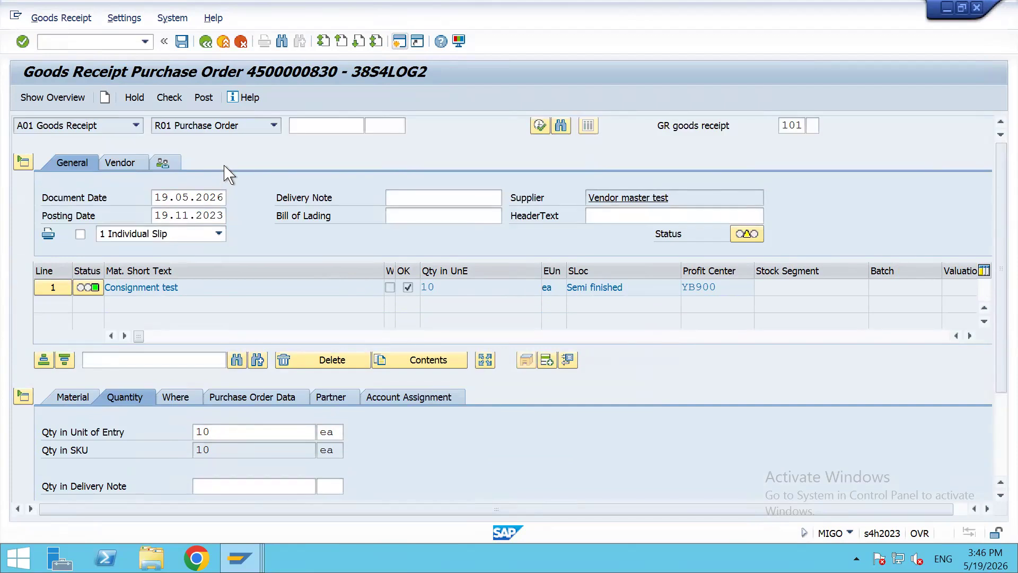
pyautogui.click(204, 98)
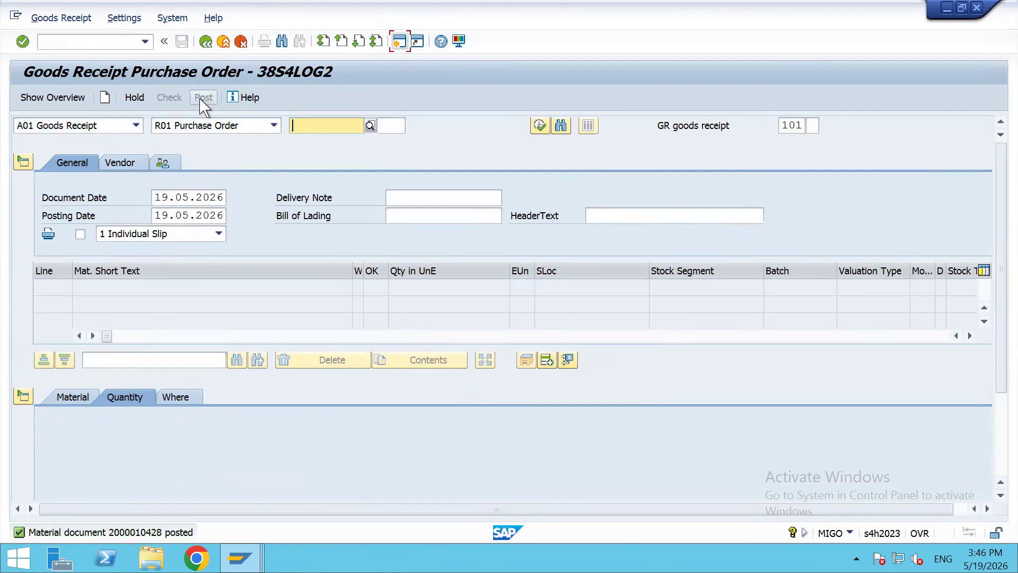
pyautogui.press('F10')
pyautogui.press('Down')
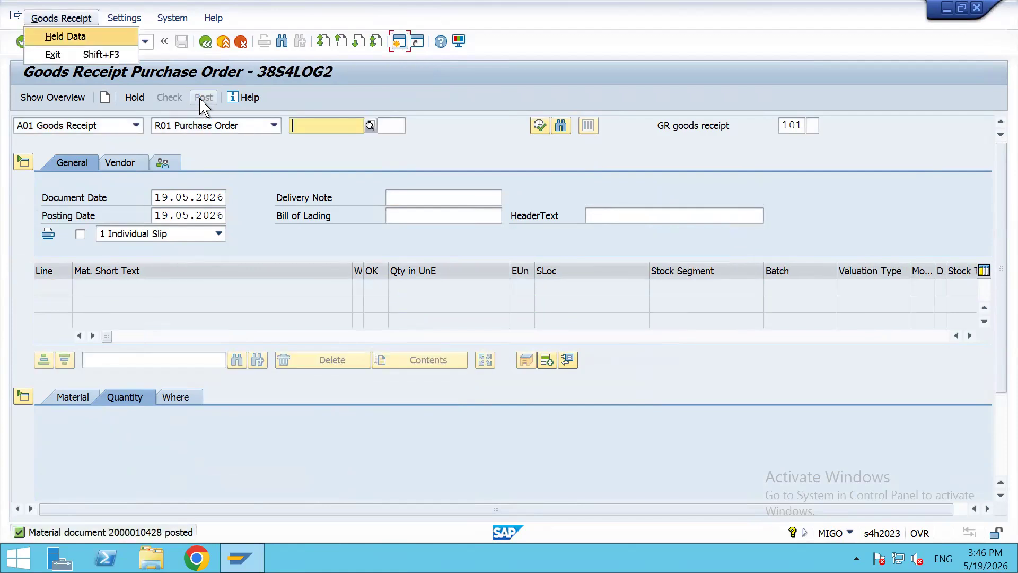
pyautogui.press('Escape')
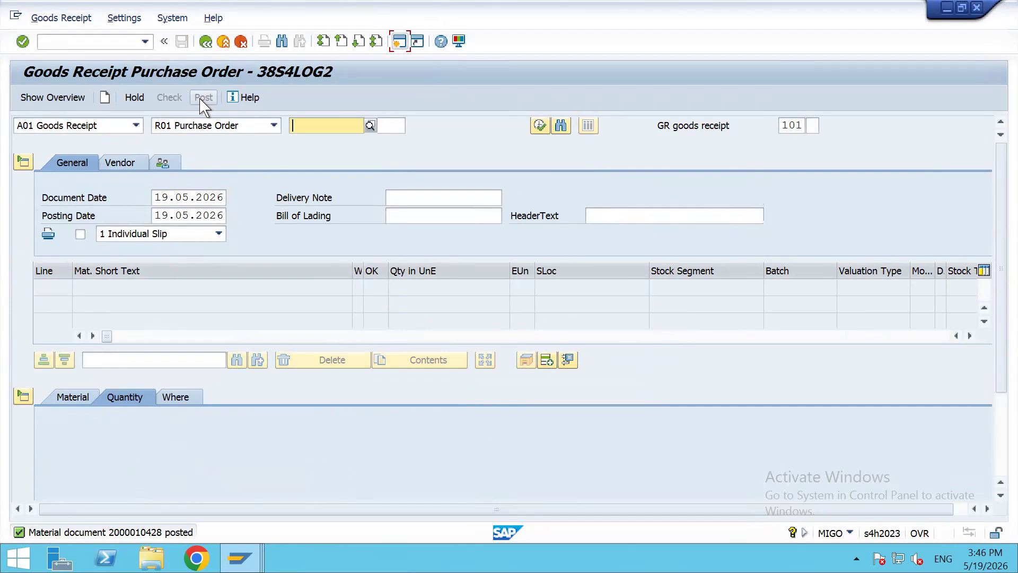
# Display the material document just posted and review its item's quantity details
pyautogui.click(134, 127)
pyautogui.click(69, 178)
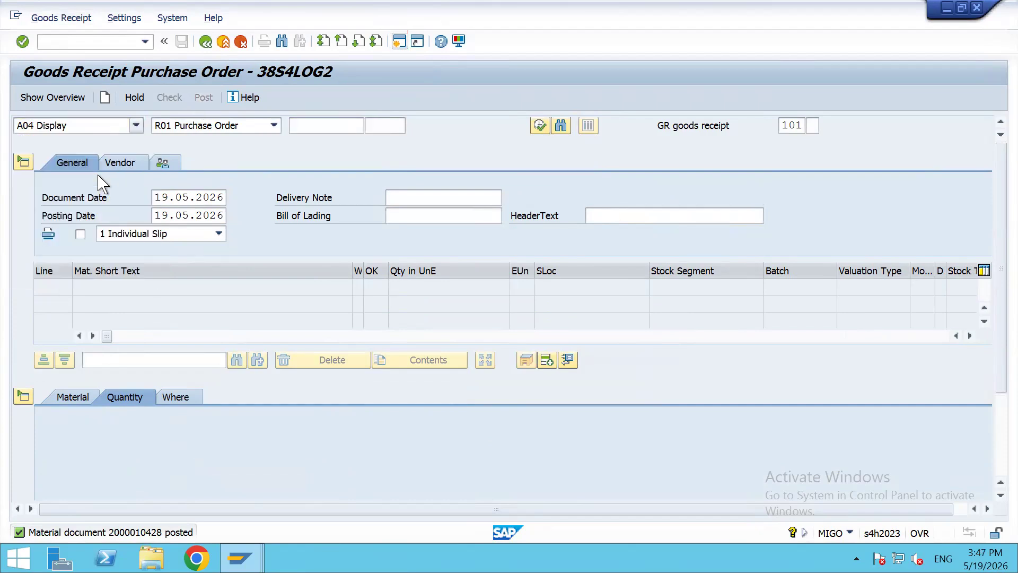
pyautogui.press('Return')
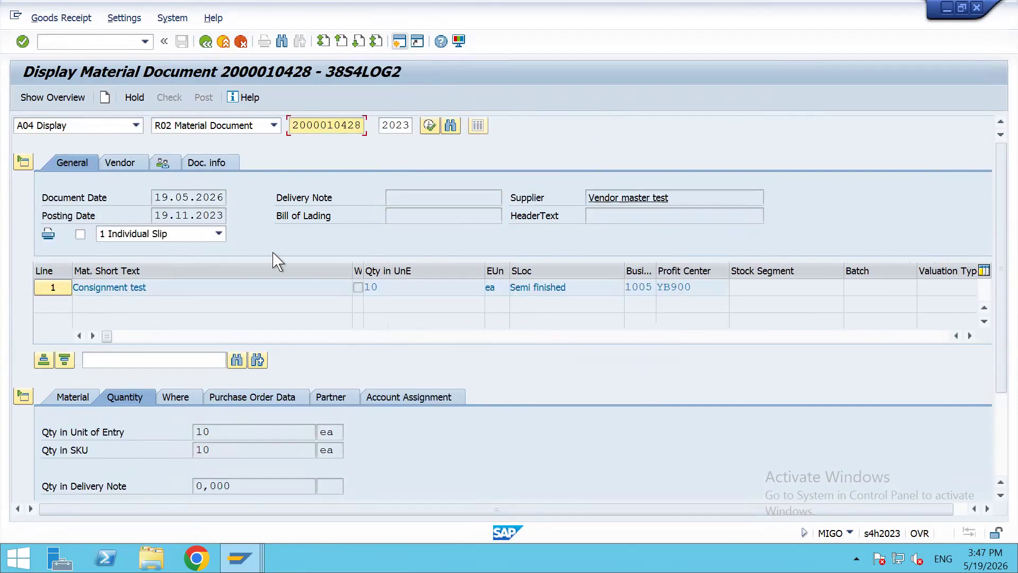
pyautogui.scroll(-3, 248, 324)
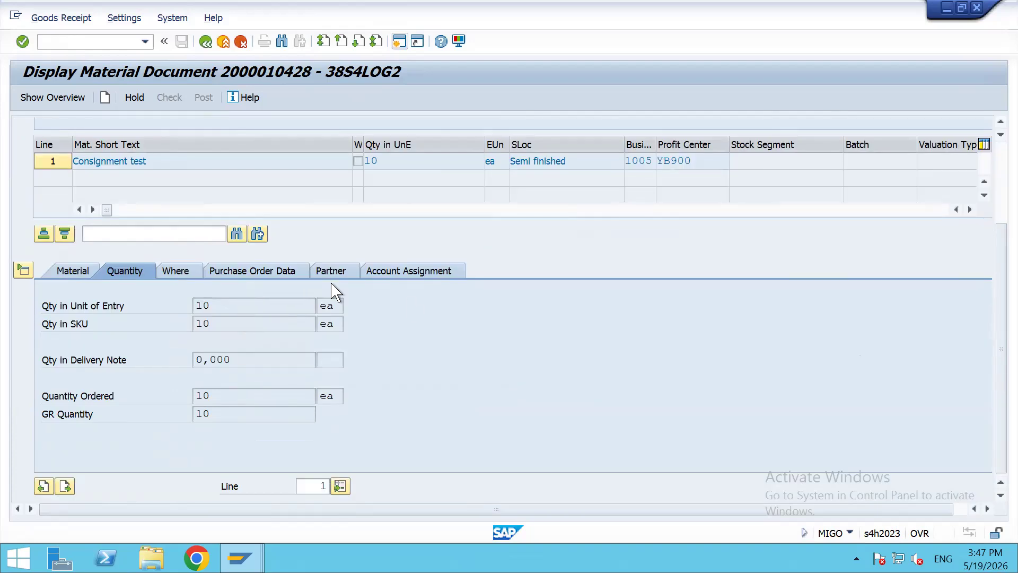
# Check the material document for follow-on accounting documents and review the item's movement type, plant and storage location details
pyautogui.scroll(3, 175, 177)
pyautogui.click(199, 165)
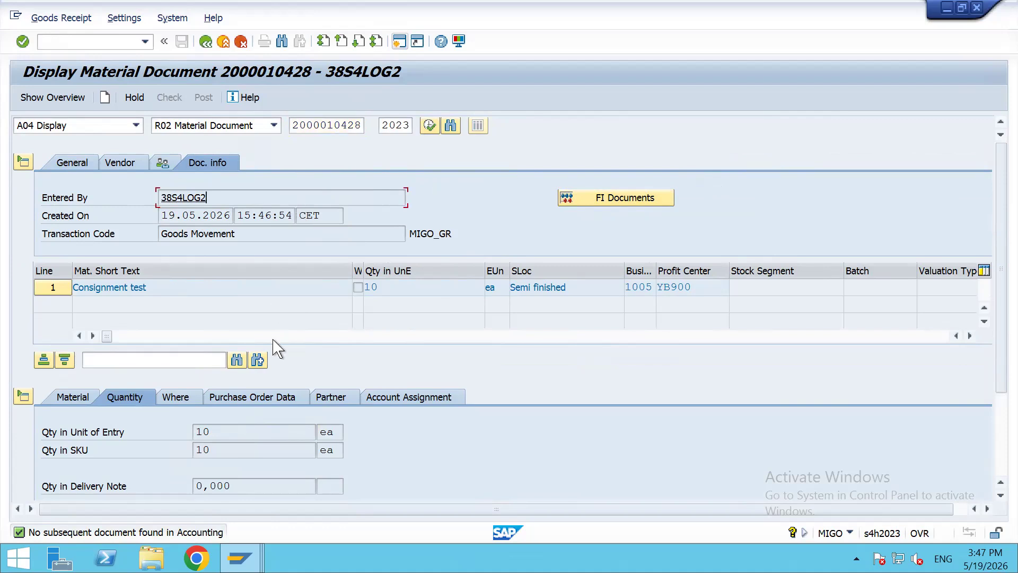
pyautogui.scroll(-3, 292, 348)
pyautogui.click(182, 272)
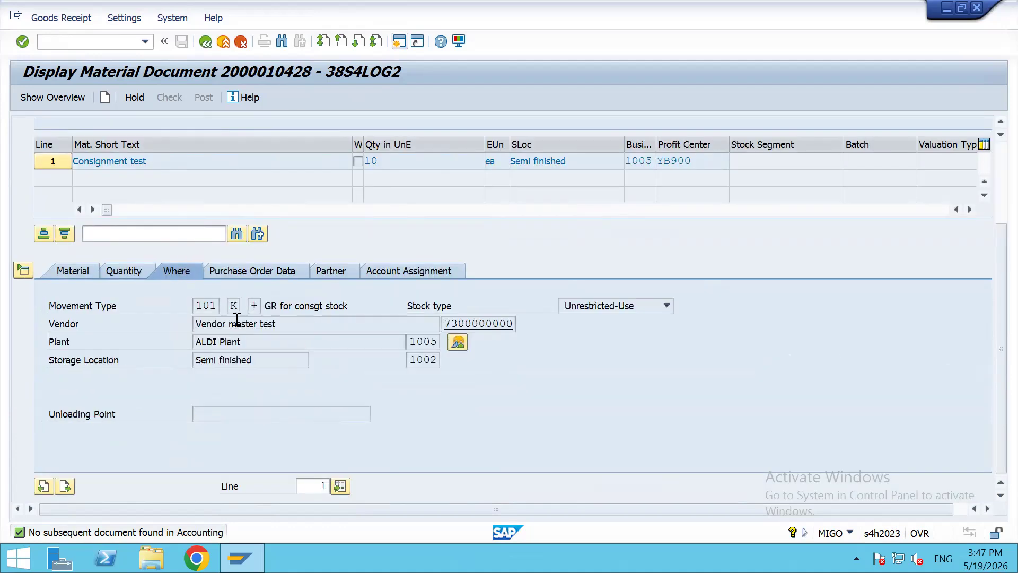
# Switch to the consignment purchase order, copy the item's material number and review the item's purchase order history
pyautogui.hotkey('alt', 'Tab')
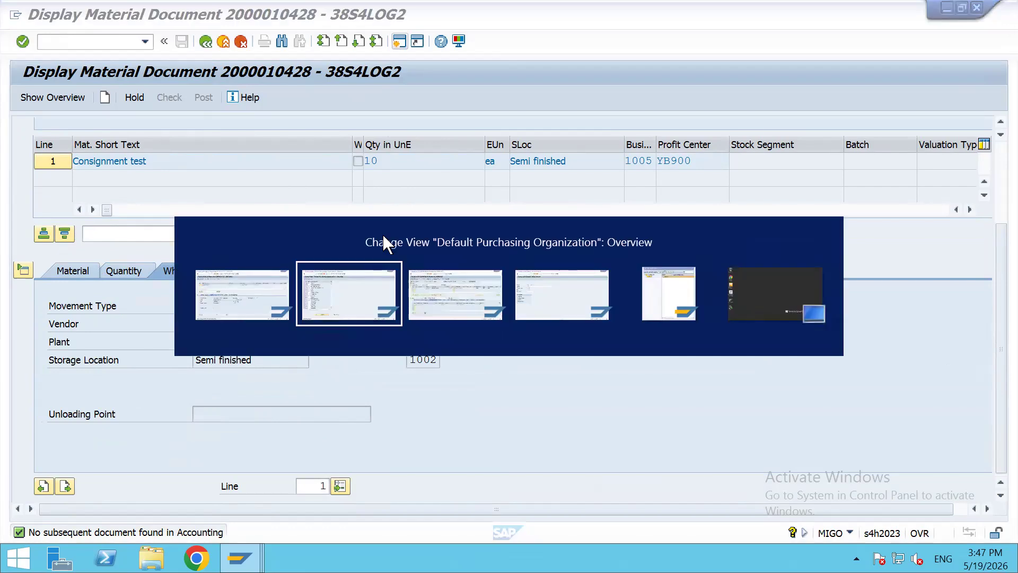
pyautogui.click(173, 97)
pyautogui.press('Return')
pyautogui.moveTo(230, 198); pyautogui.dragTo(150, 202)
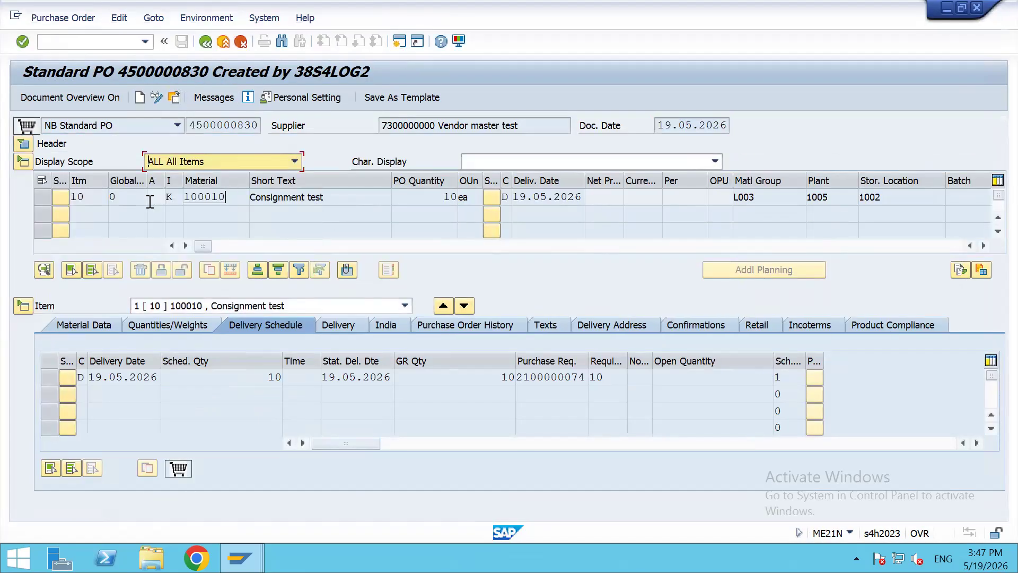
pyautogui.hotkey('ctrl', 'c')
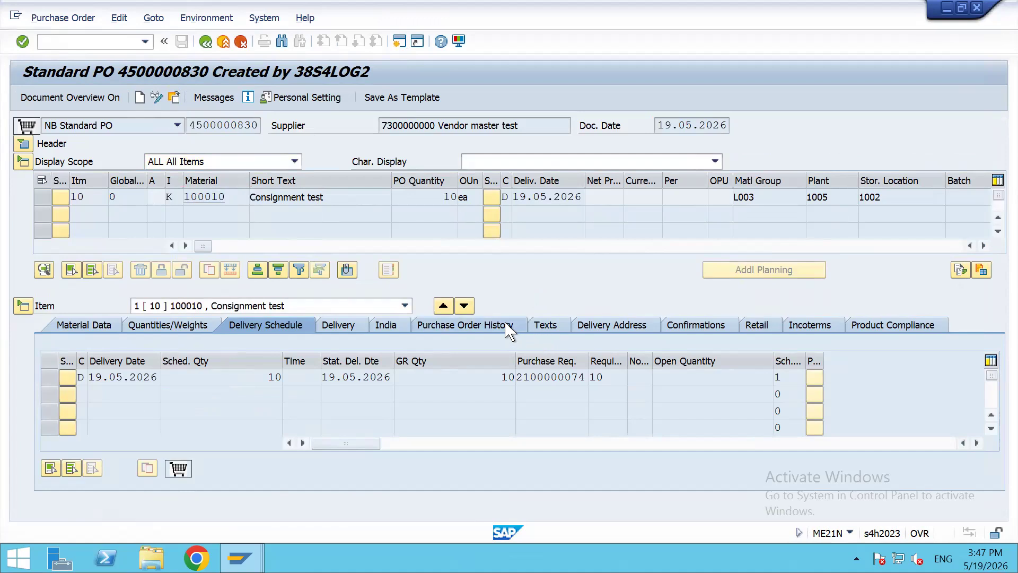
pyautogui.click(510, 326)
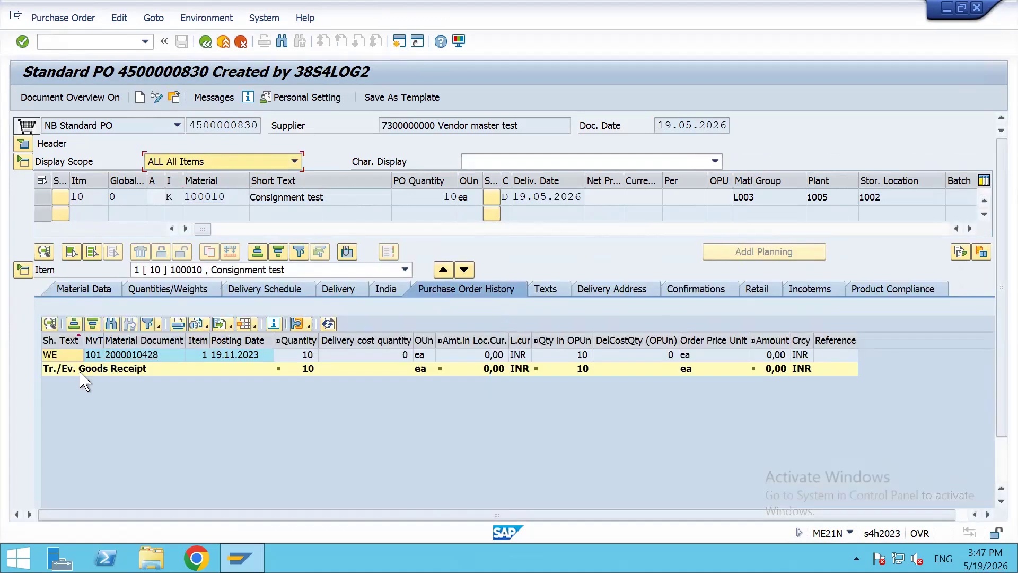
pyautogui.doubleClick(245, 359)
# Run the stock overview transaction MMBE for material 100010 in plant 1005, using the info record session
pyautogui.hotkey('alt', 'Tab')
pyautogui.hotkey('alt', 'Tab')
pyautogui.hotkey('alt', 'Tab')
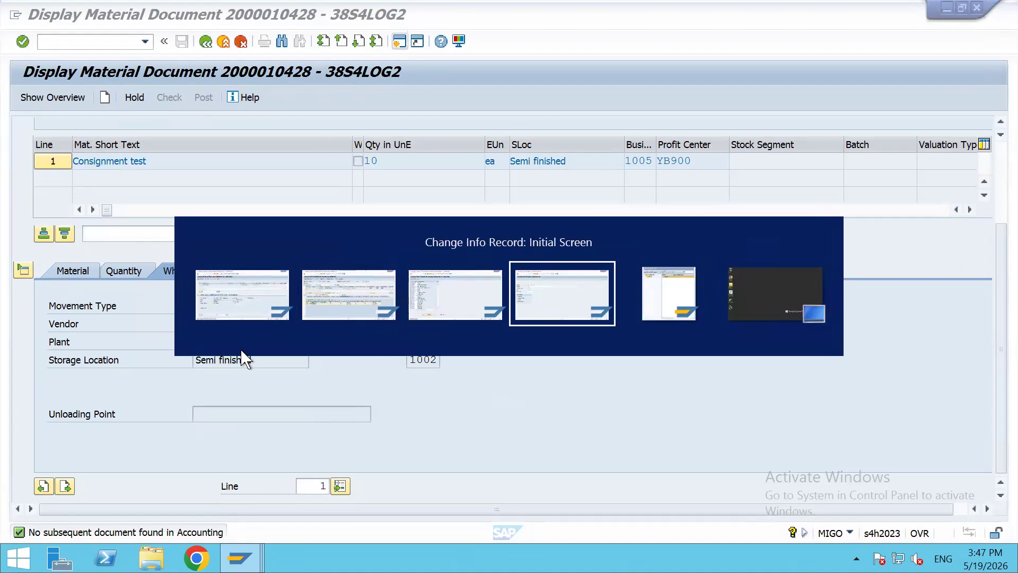
pyautogui.click(97, 41)
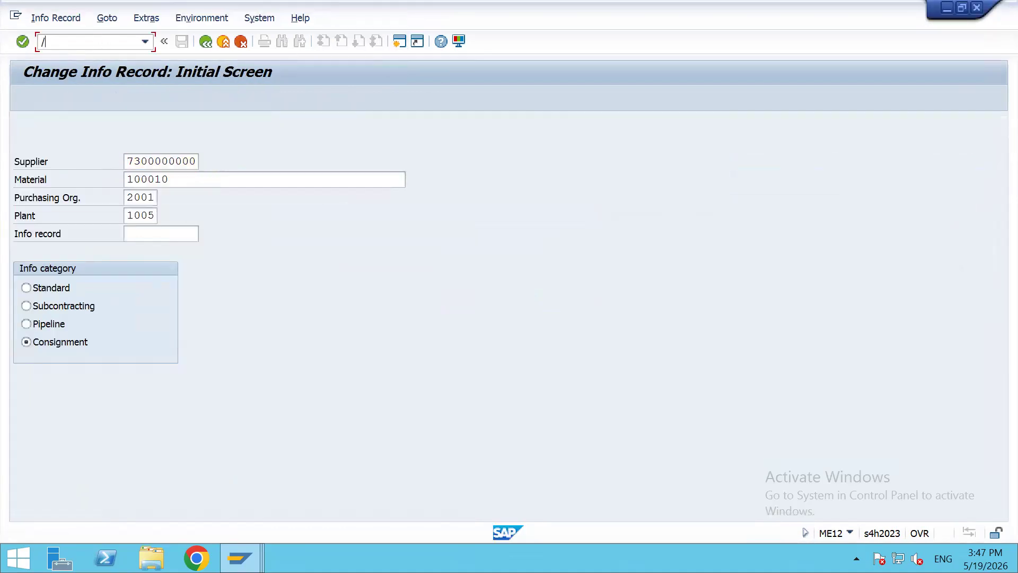
pyautogui.write('/nmmbe')
pyautogui.press('Return')
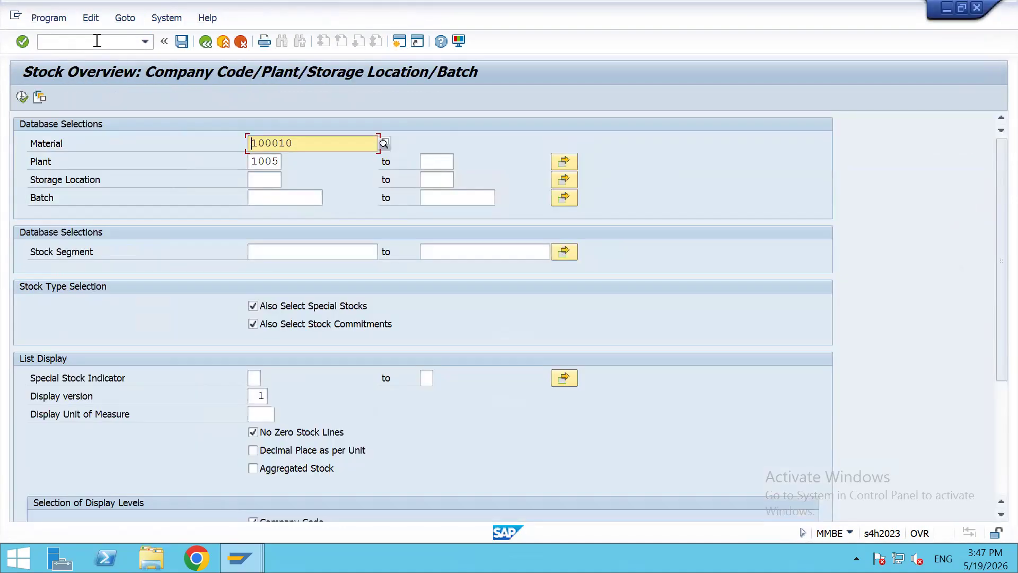
pyautogui.click(22, 100)
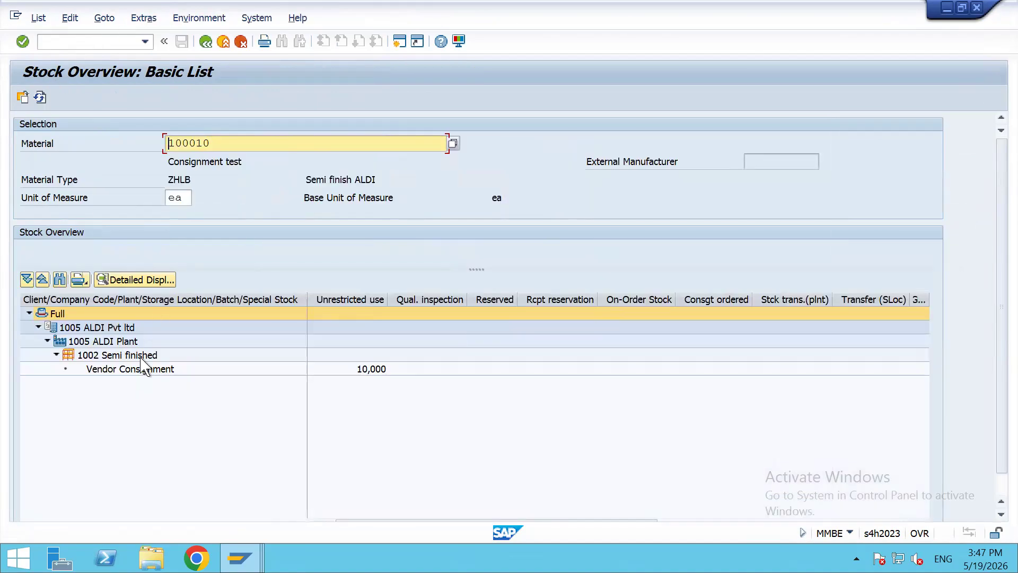
# Examine the unrestricted-use vendor consignment stock in storage location 1002 Semi finished
pyautogui.click(140, 358)
pyautogui.click(127, 370)
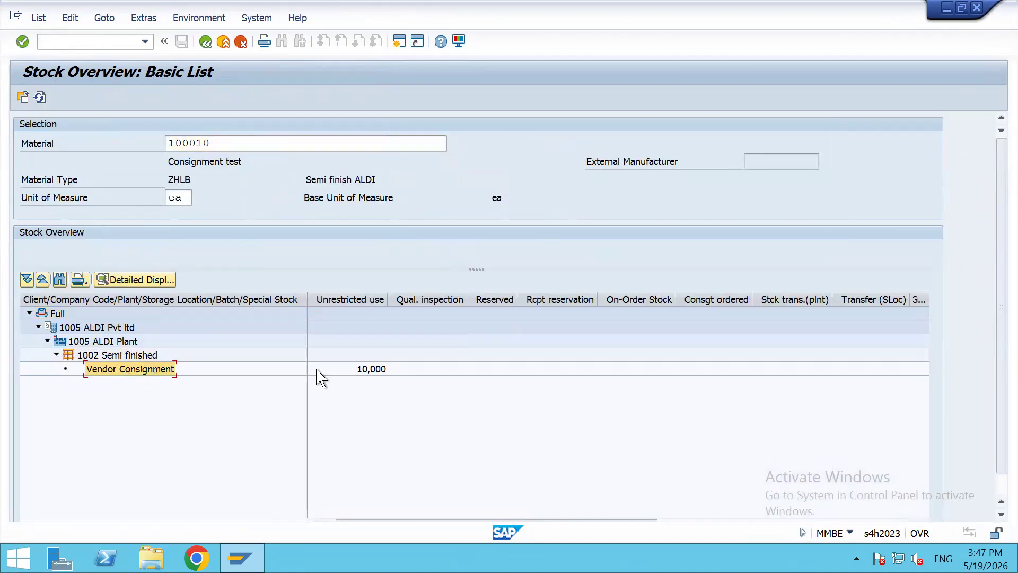
pyautogui.click(373, 370)
pyautogui.click(129, 371)
pyautogui.click(373, 371)
pyautogui.click(127, 370)
# Start a new transfer posting in MIGO with movement type 411 and special stock indicator K
pyautogui.hotkey('alt', 'Tab')
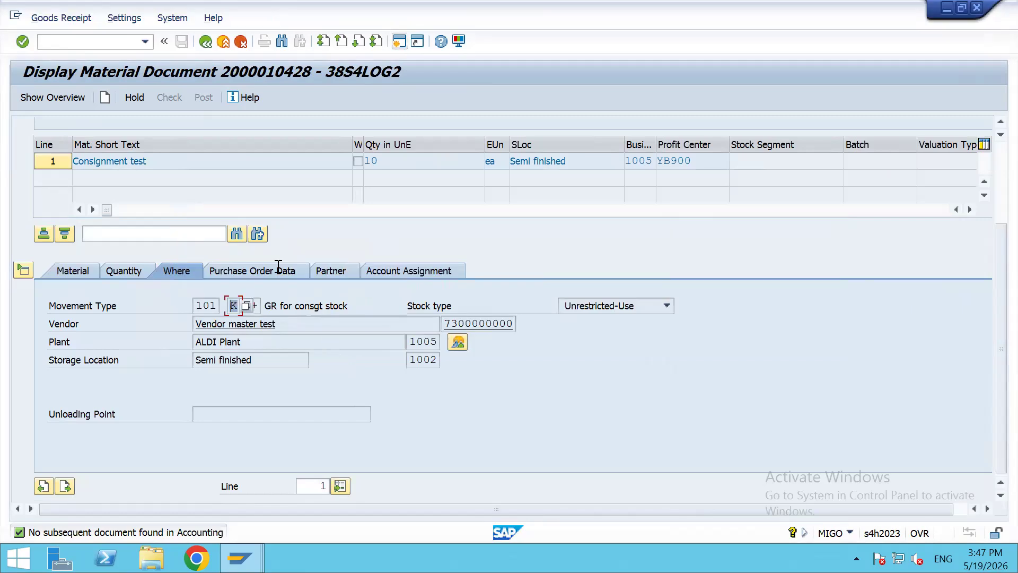
pyautogui.click(105, 98)
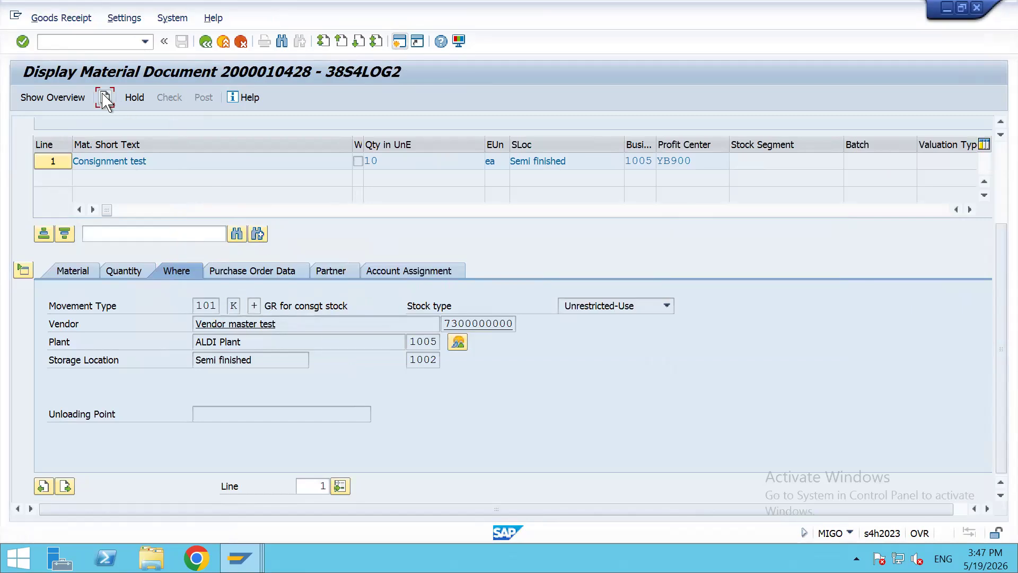
pyautogui.click(118, 128)
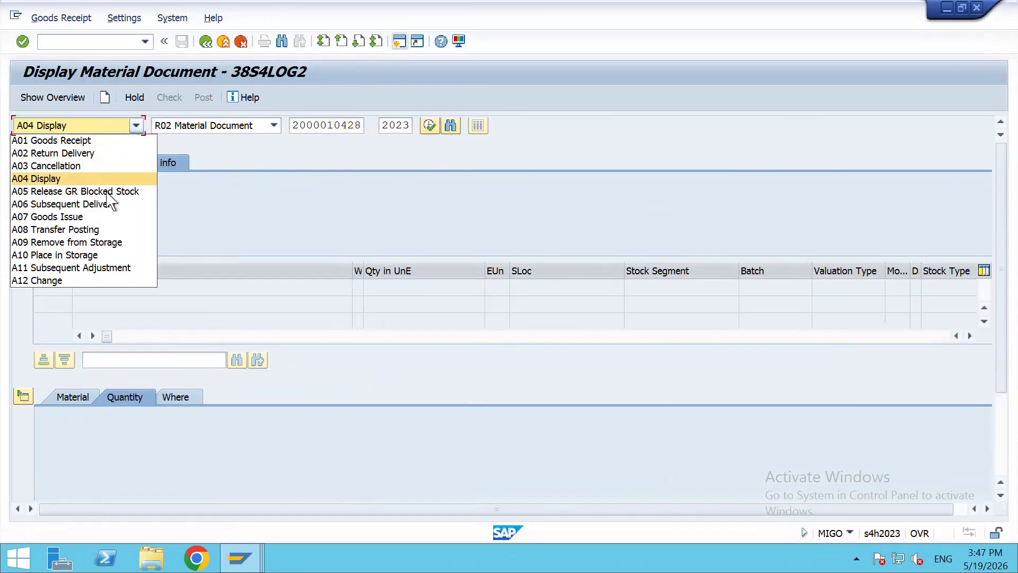
pyautogui.click(109, 230)
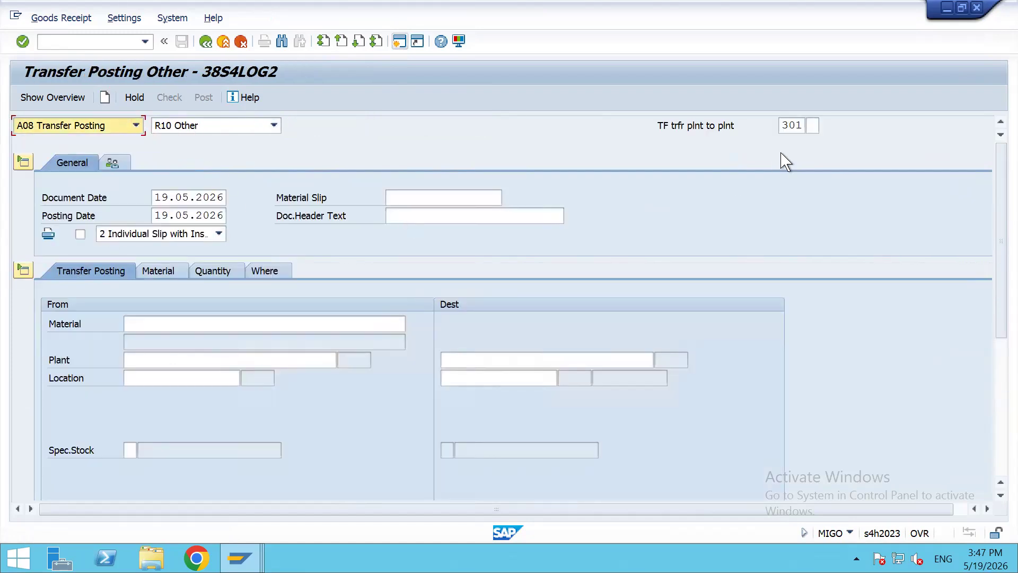
pyautogui.click(805, 124)
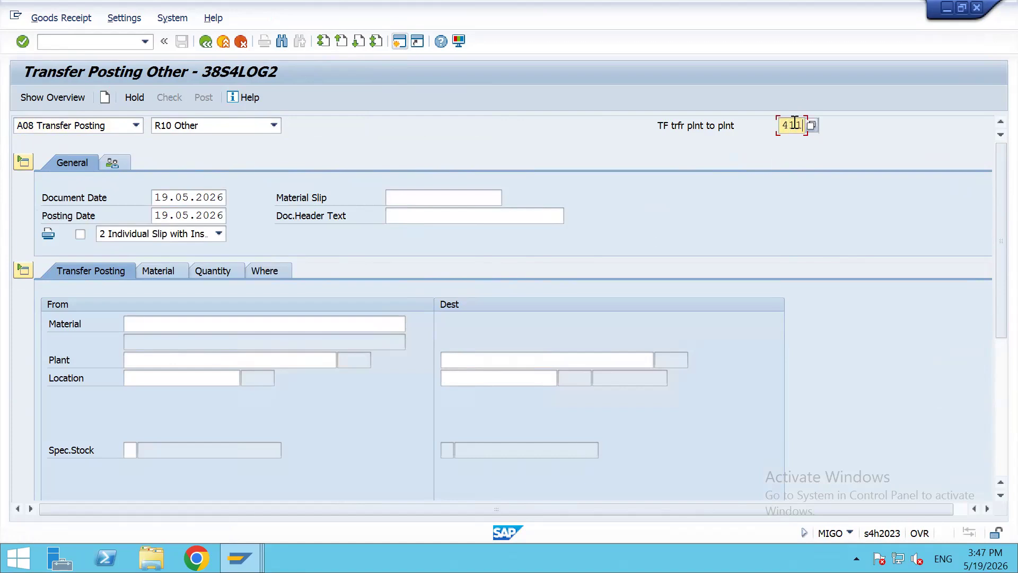
pyautogui.write('411')
pyautogui.press('Return')
pyautogui.press('Return')
pyautogui.press('Return')
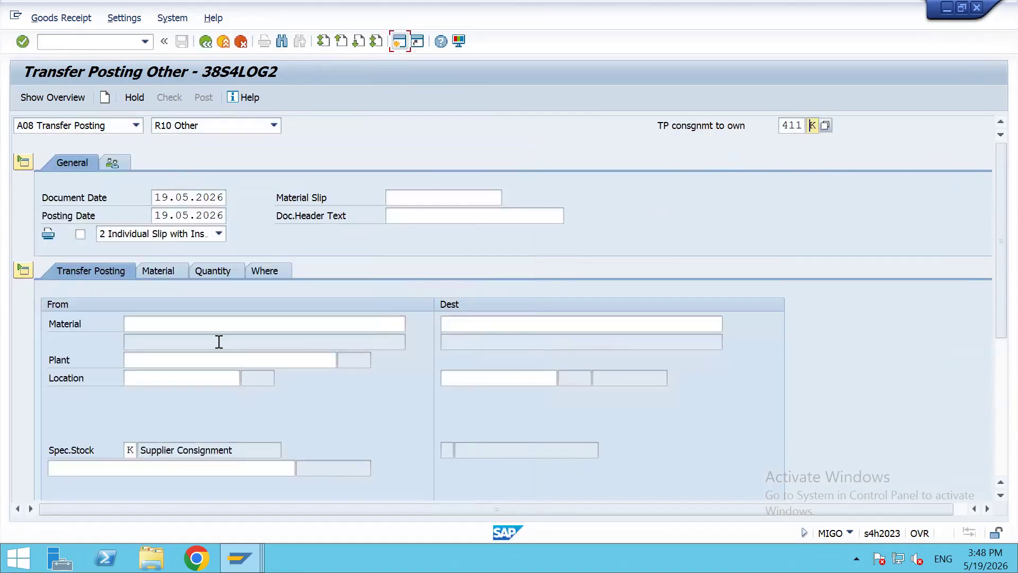
# Enter material 100010, plant 1005 and storage location 1002 as the source of the transfer posting
pyautogui.click(224, 324)
pyautogui.write('100010')
pyautogui.press('Return')
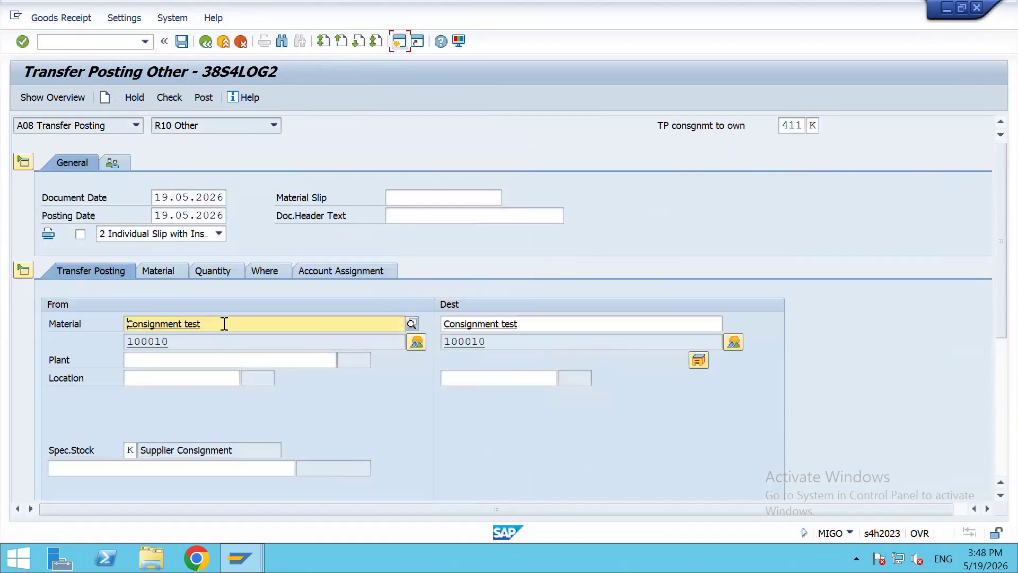
pyautogui.click(194, 361)
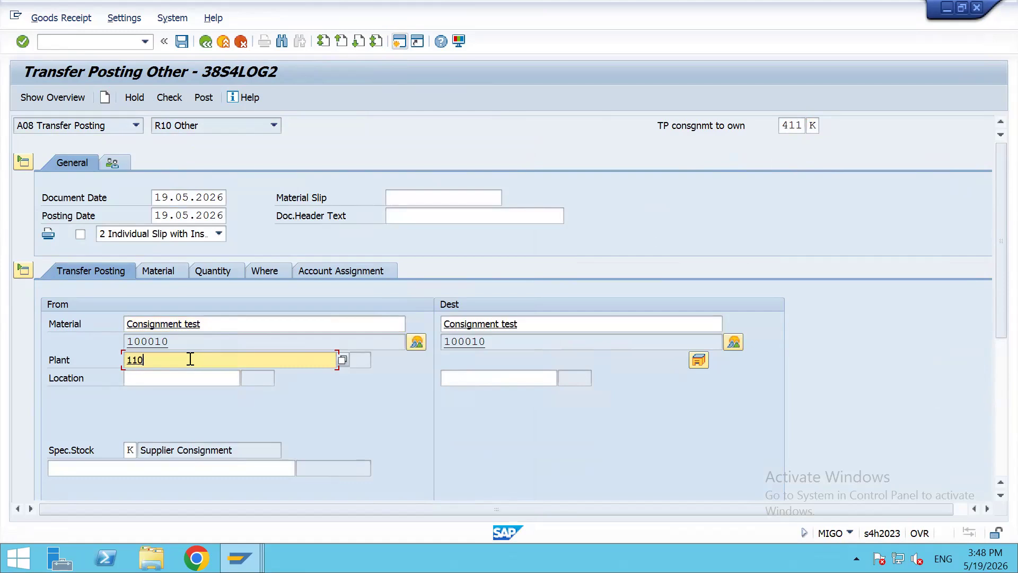
pyautogui.write('1005')
pyautogui.press('Return')
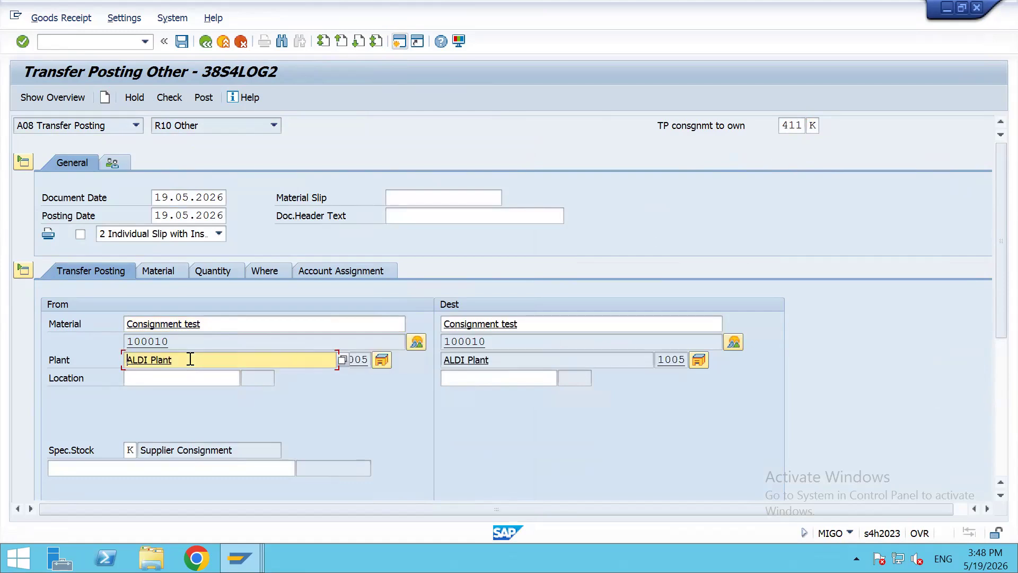
pyautogui.click(184, 376)
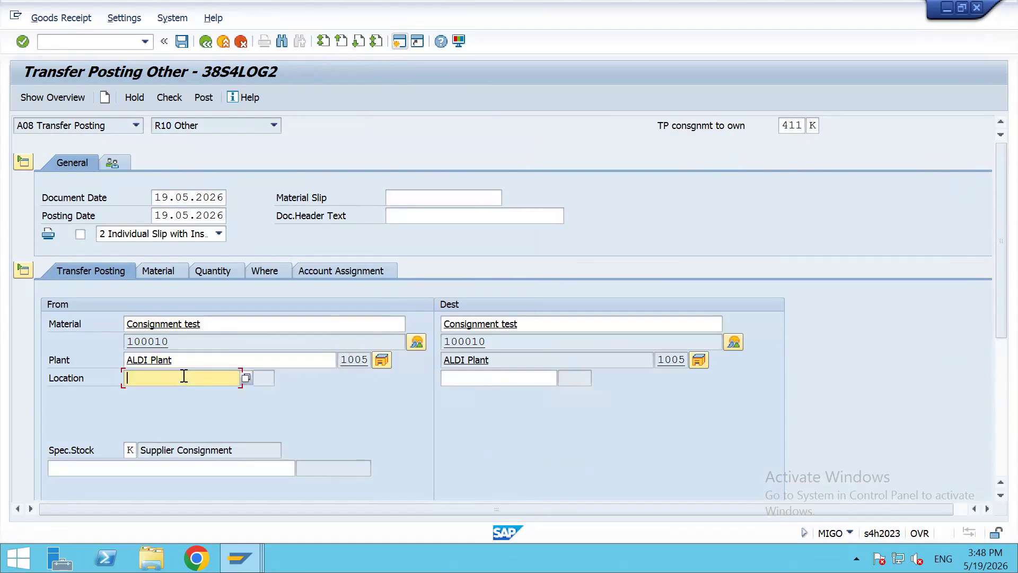
pyautogui.write('1002')
pyautogui.press('Return')
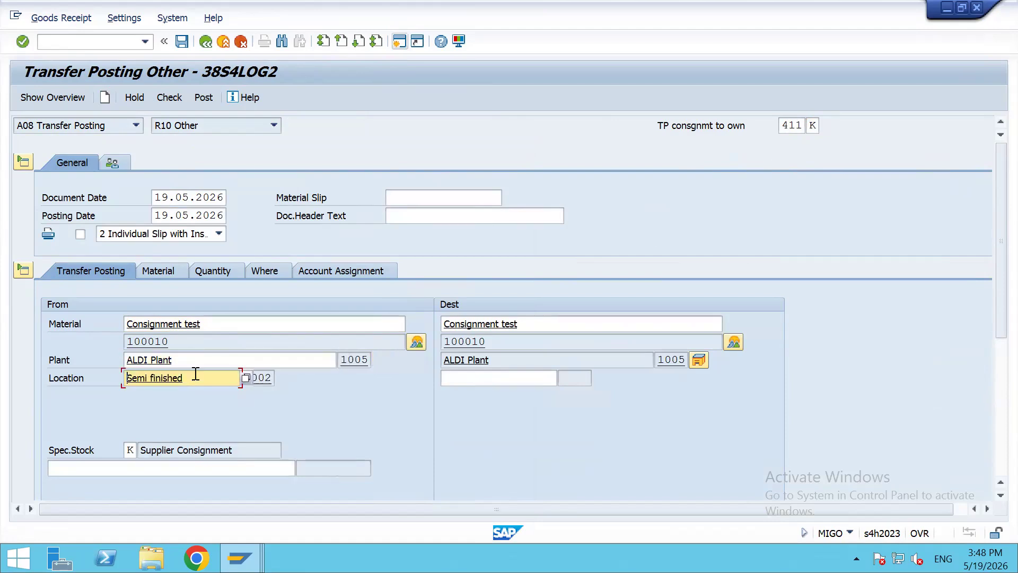
# Set the destination storage location to 1002 and the transfer quantity to 2 ea
pyautogui.click(469, 378)
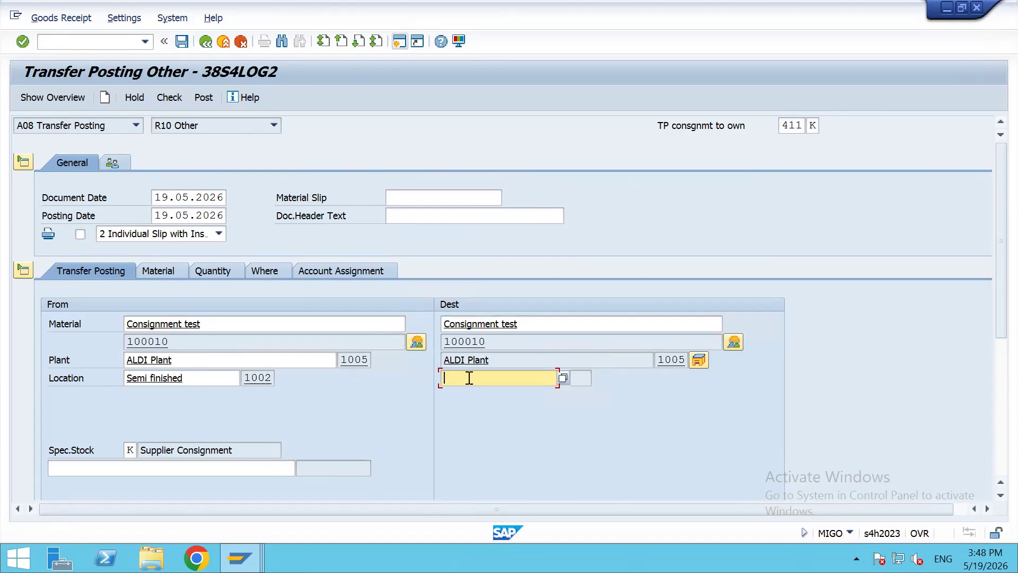
pyautogui.write('1002')
pyautogui.press('Return')
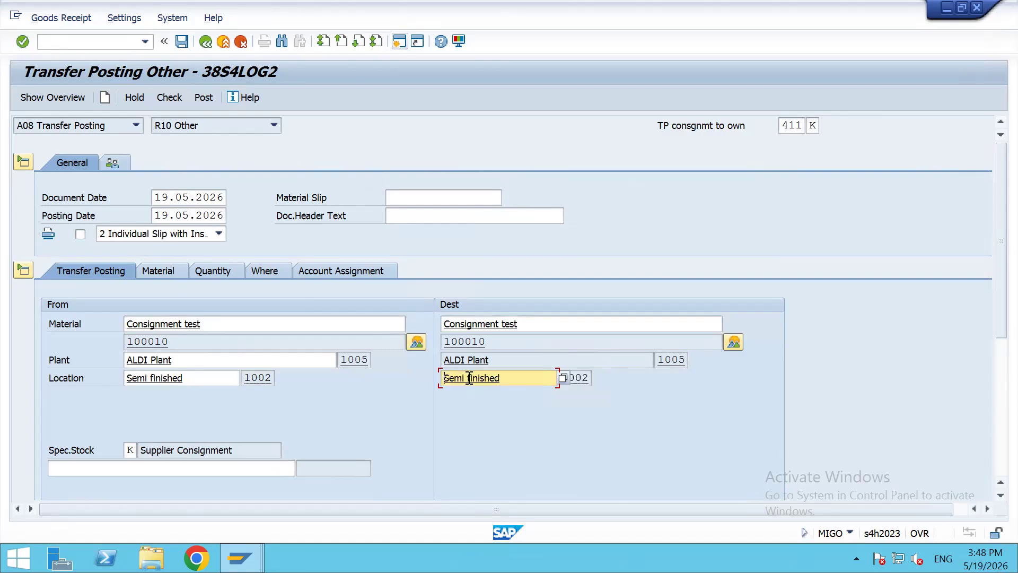
pyautogui.scroll(-1, 204, 398)
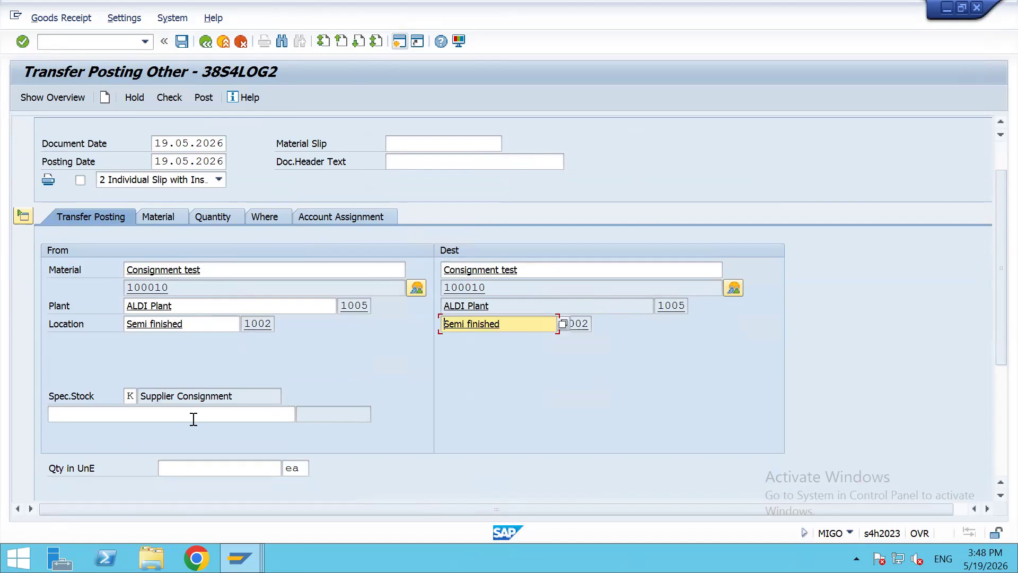
pyautogui.scroll(-3, 246, 424)
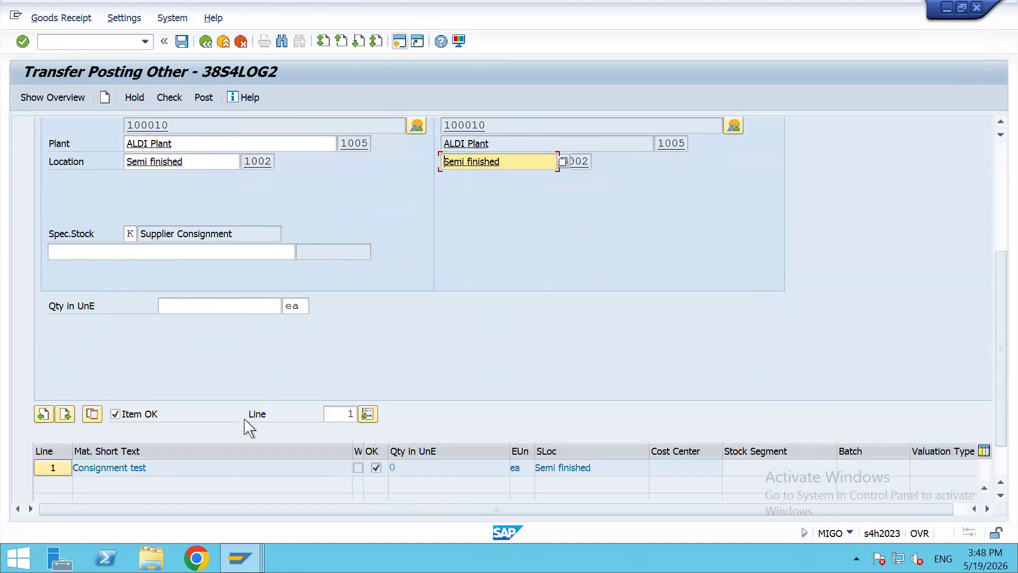
pyautogui.click(241, 302)
pyautogui.write('2')
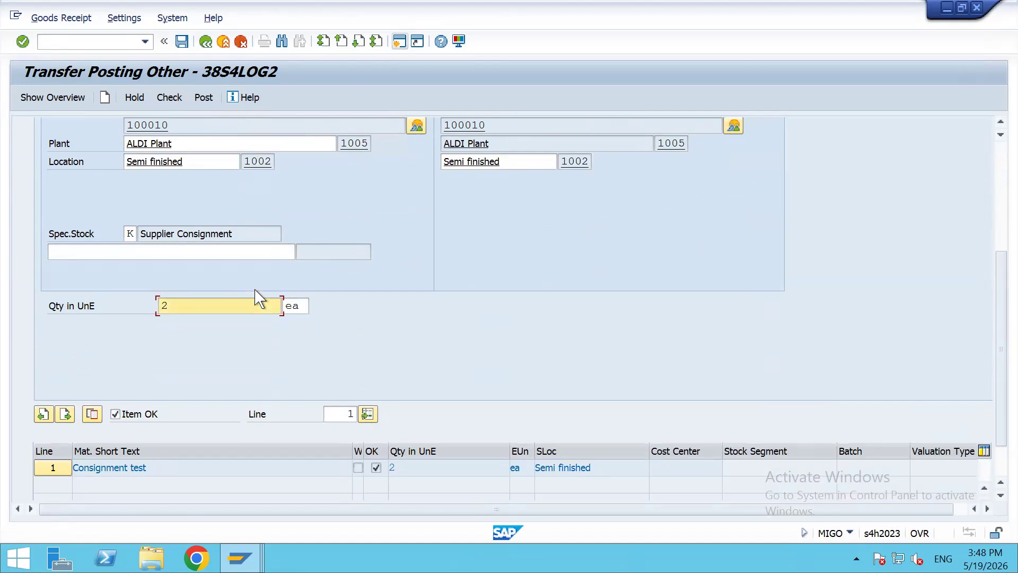
# Assign the supplier Vendor master test to the consignment special stock, checking it against the purchase order's supplier
pyautogui.click(224, 250)
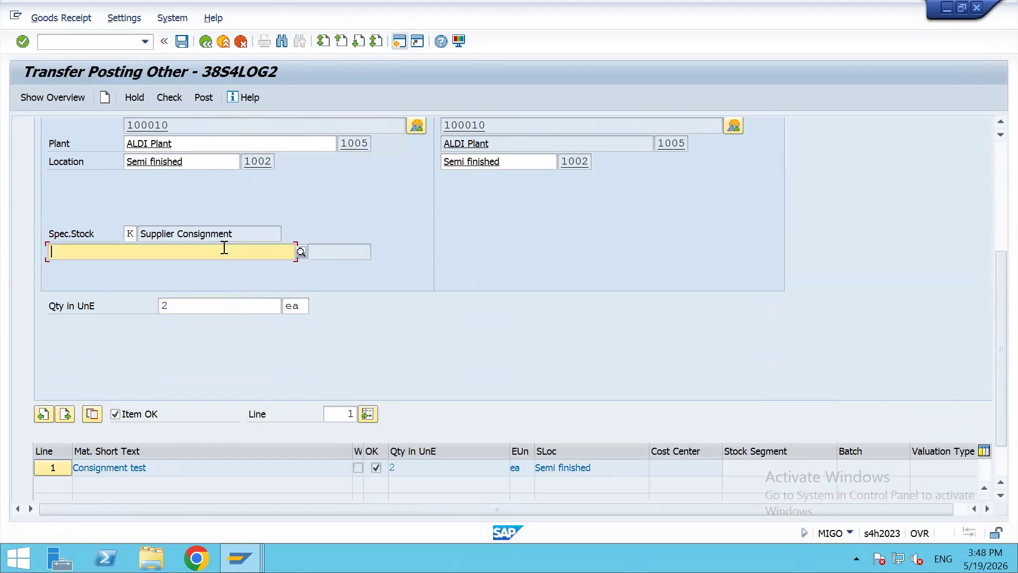
pyautogui.write('1')
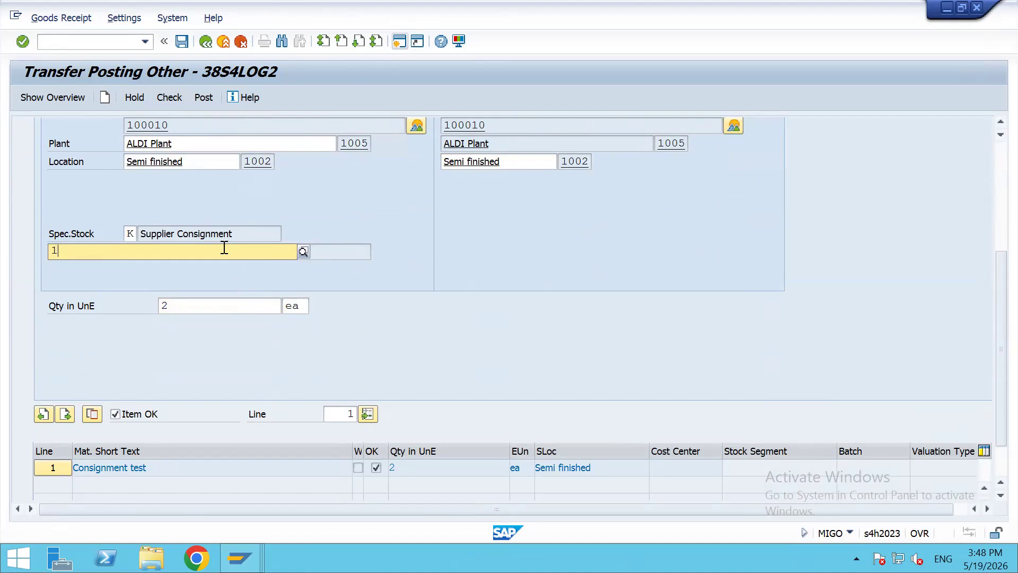
pyautogui.press('BackSpace')
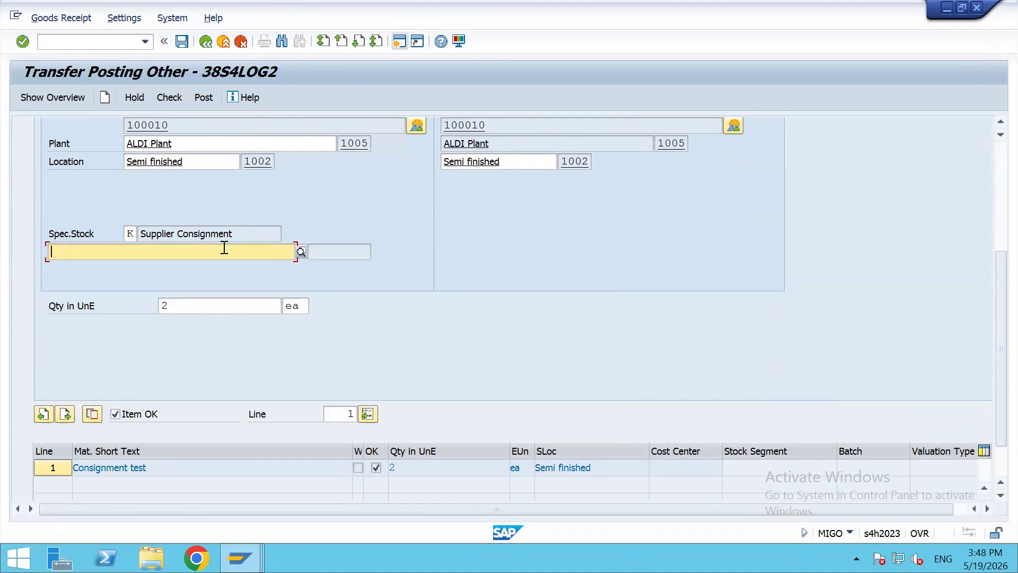
pyautogui.write('73')
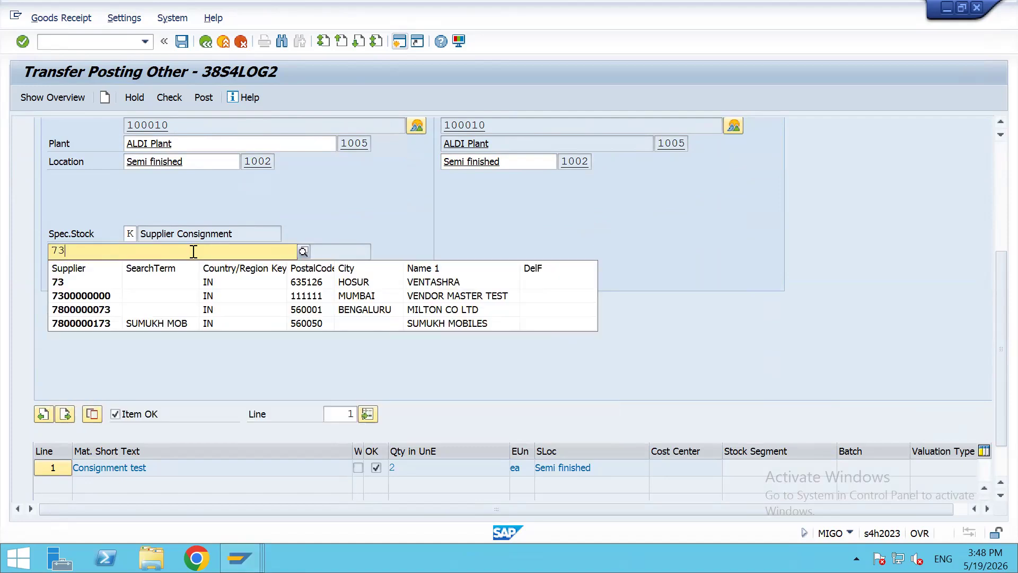
pyautogui.click(366, 296)
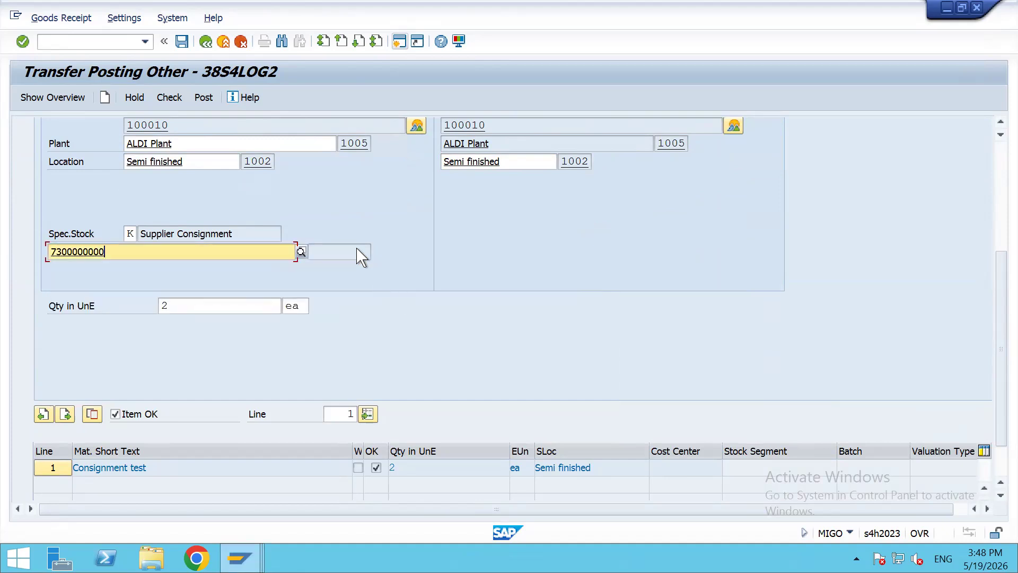
pyautogui.hotkey('alt', 'Tab')
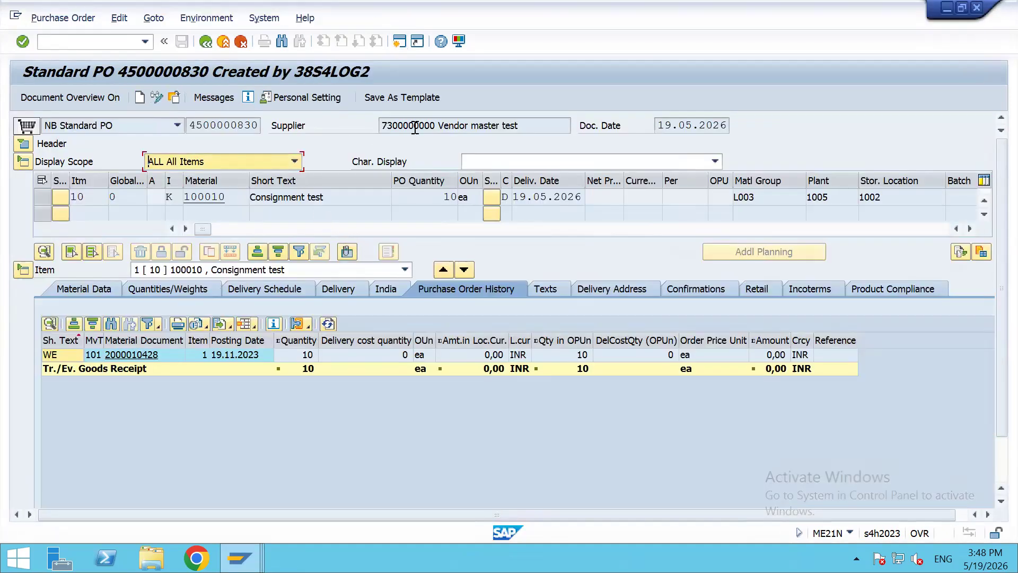
pyautogui.hotkey('alt', 'Tab')
pyautogui.press('Return')
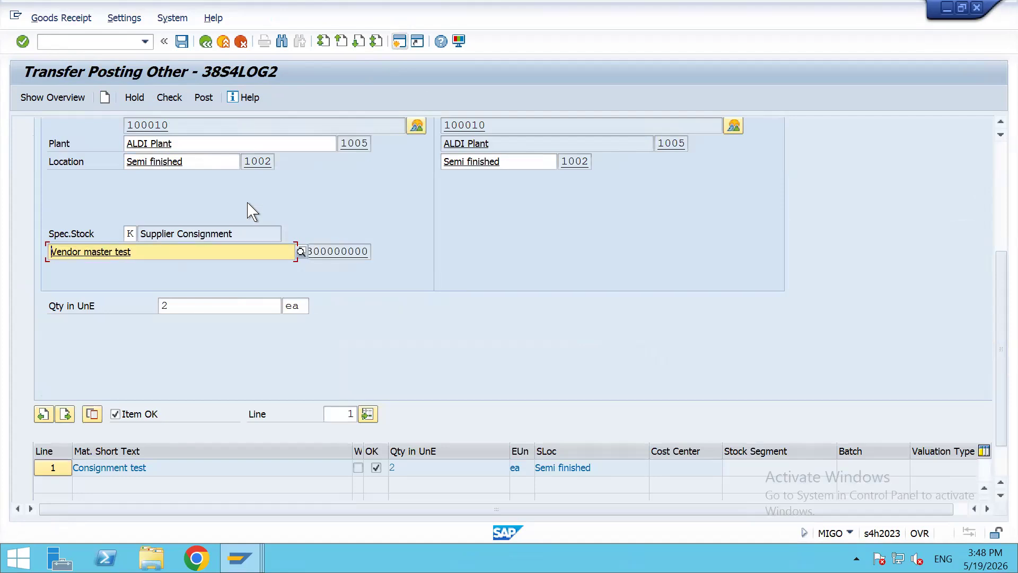
pyautogui.scroll(5, 325, 312)
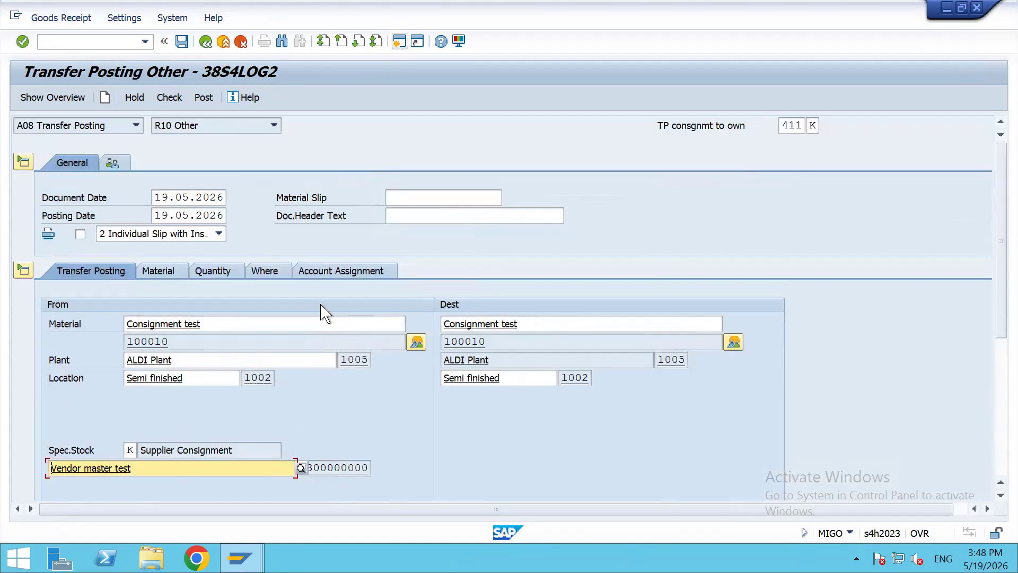
# Set the transfer posting's posting date to 19.11.2023
pyautogui.click(213, 215)
pyautogui.press('Down')
pyautogui.press('Down')
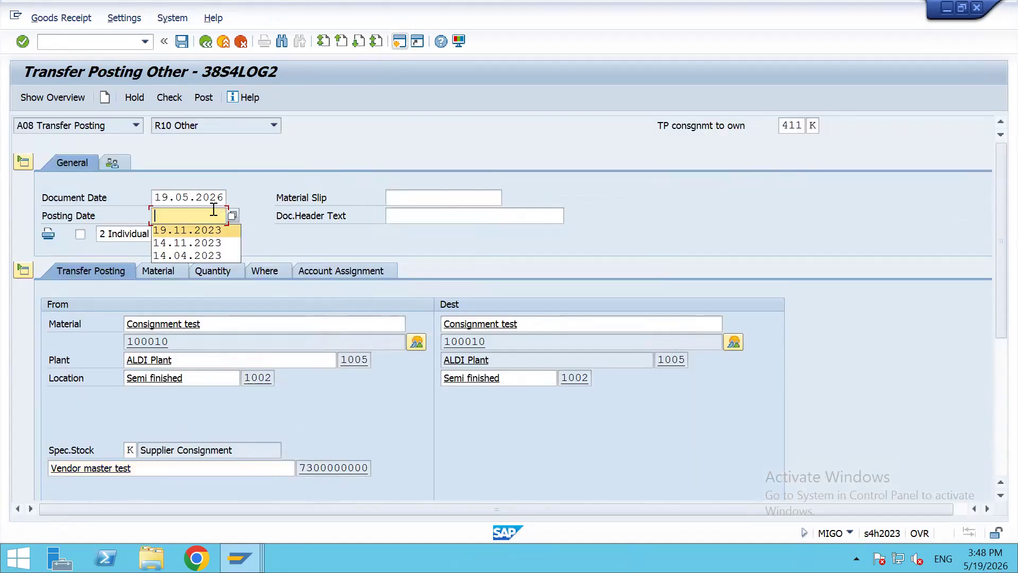
pyautogui.press('Return')
# Check the transfer posting and try to post it
pyautogui.click(170, 98)
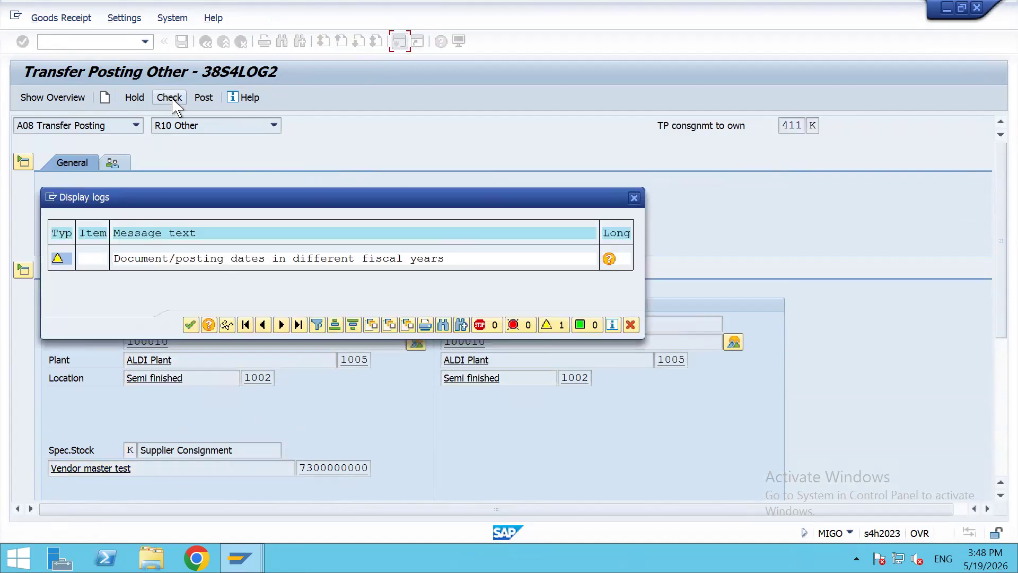
pyautogui.click(190, 325)
pyautogui.click(204, 97)
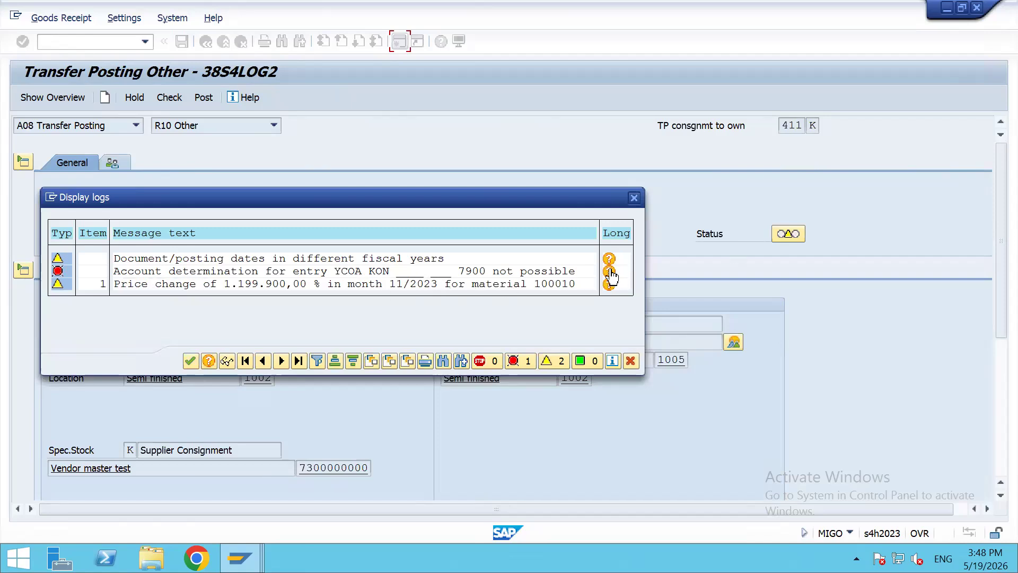
# Switch to the session showing the default purchasing organization overview and start transaction OBYC there
pyautogui.hotkey('alt', 'Tab')
pyautogui.hotkey('alt', 'Tab')
pyautogui.hotkey('alt', 'Tab')
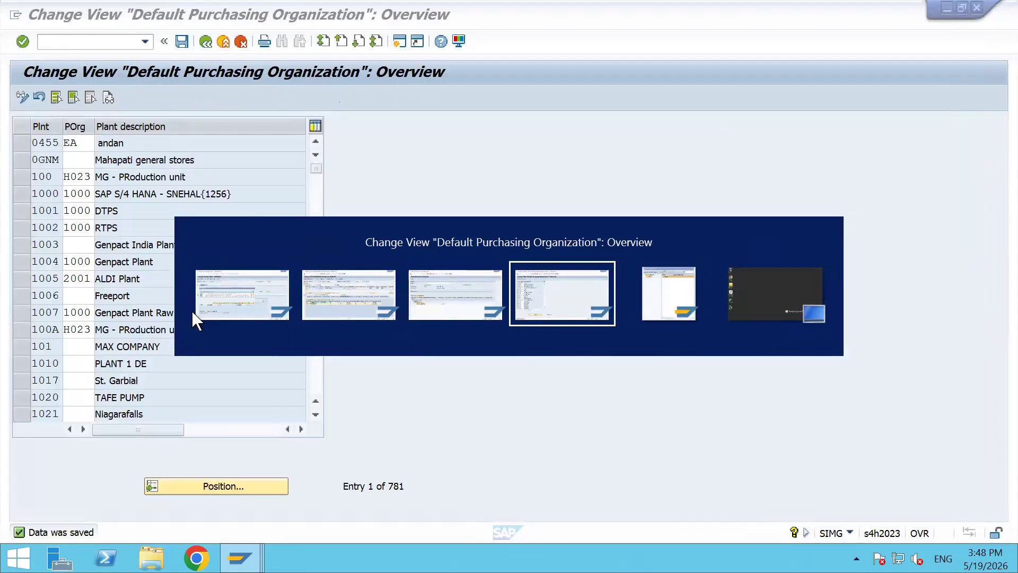
pyautogui.click(105, 39)
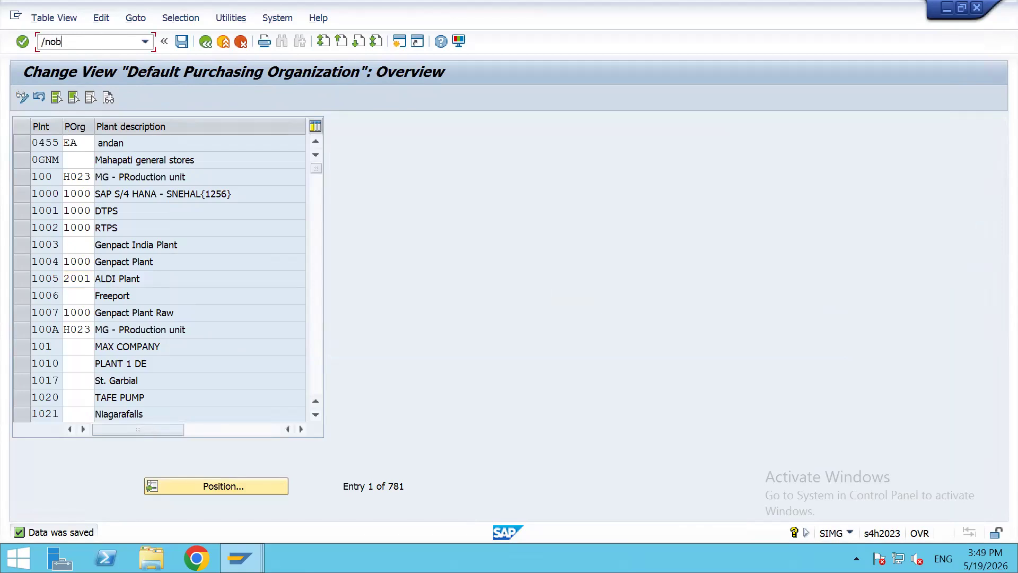
pyautogui.write('/nobyc')
pyautogui.press('Return')
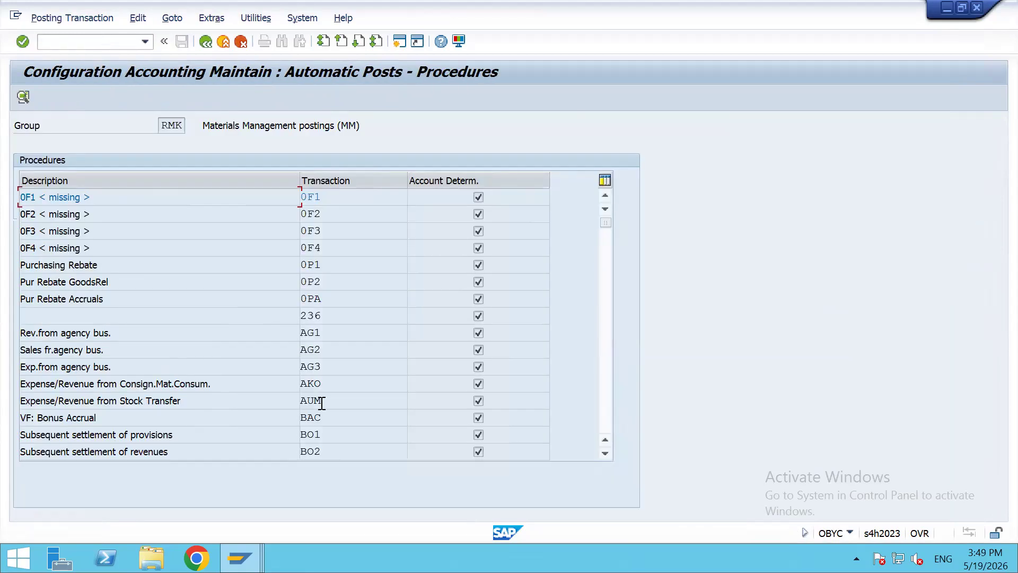
# Open the account assignment of the consignment payables procedure KON for chart of accounts YCOA
pyautogui.scroll(-15, 322, 403)
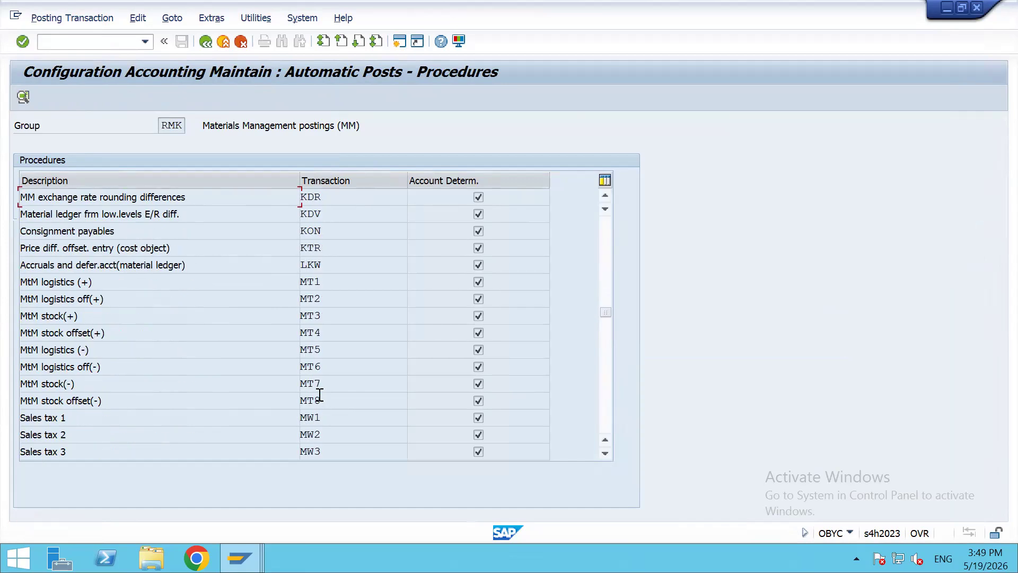
pyautogui.scroll(5, 323, 365)
pyautogui.scroll(-2, 331, 333)
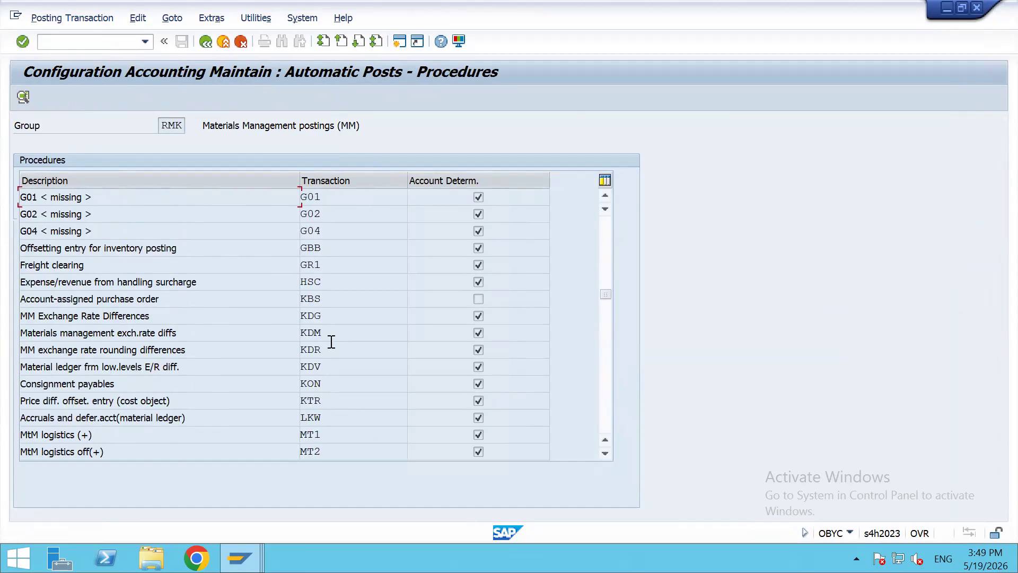
pyautogui.scroll(1, 338, 248)
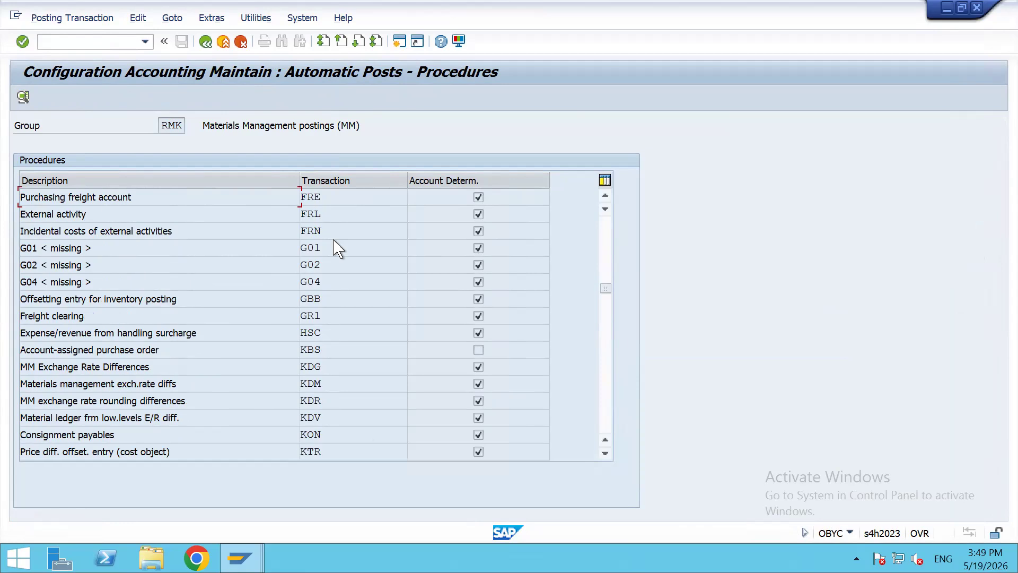
pyautogui.scroll(-1, 340, 356)
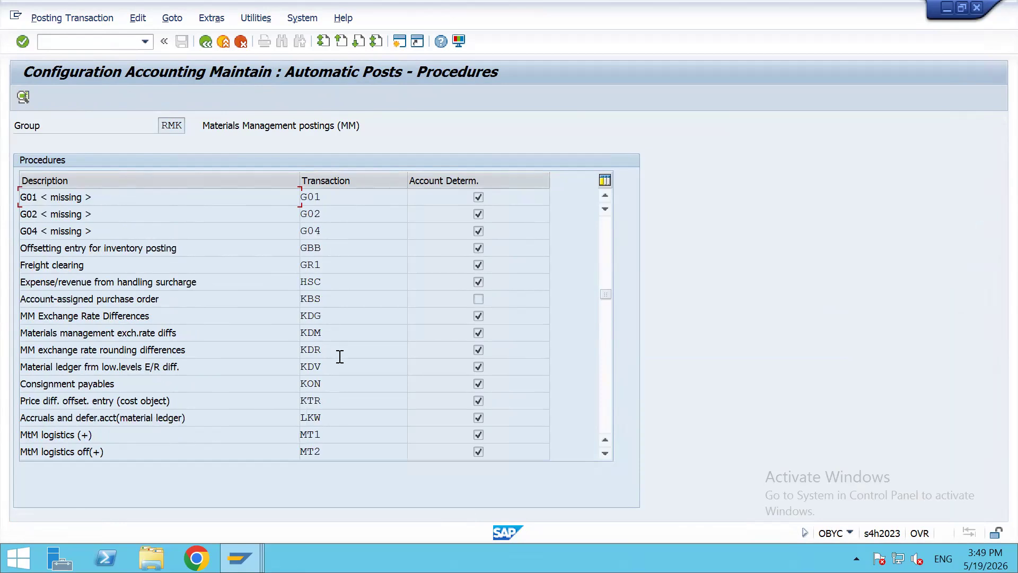
pyautogui.scroll(-1, 340, 357)
pyautogui.click(330, 332)
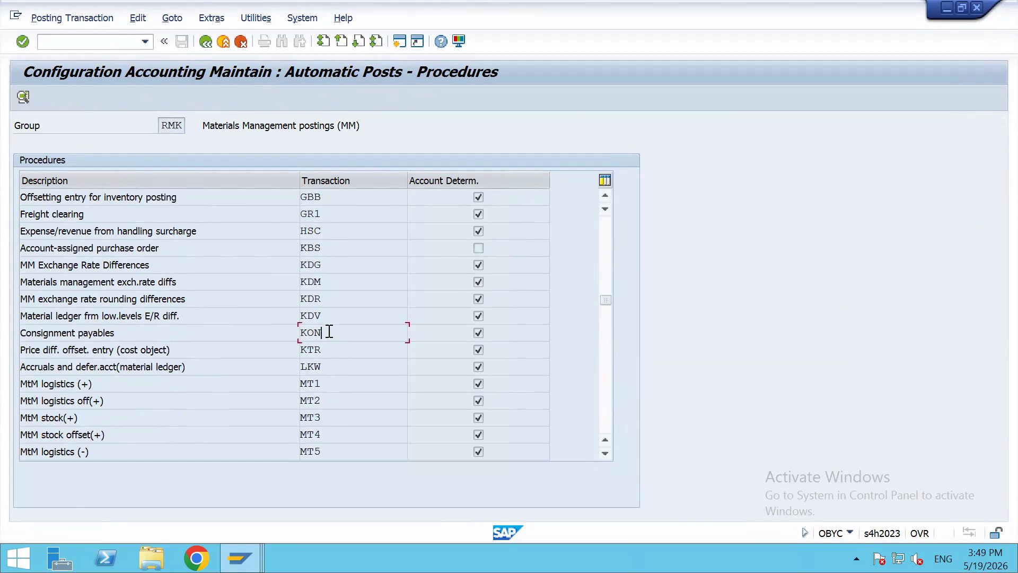
pyautogui.doubleClick(329, 332)
pyautogui.press('space')
pyautogui.press('Down')
pyautogui.press('Return')
pyautogui.press('Return')
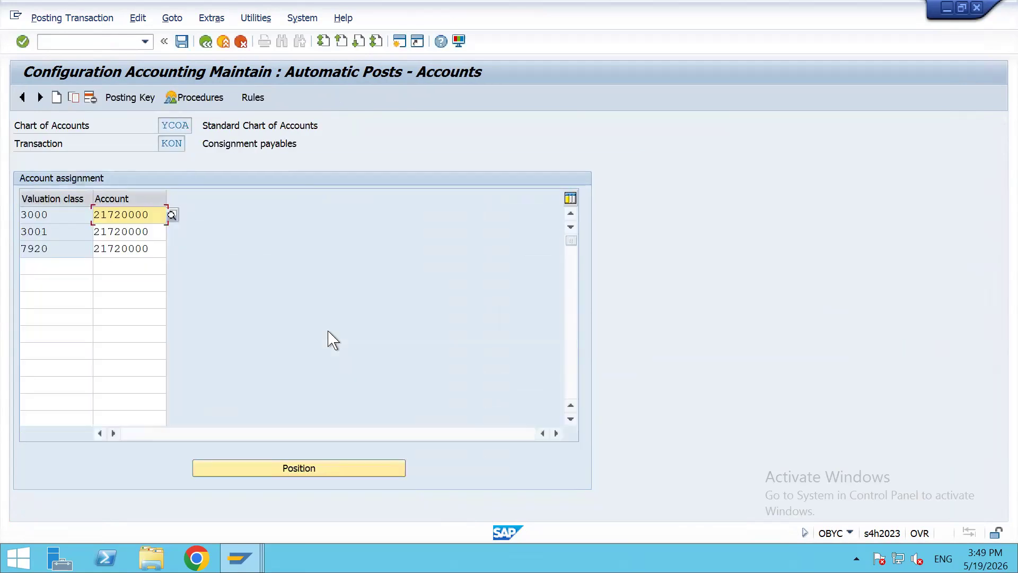
# Add valuation class 7900 with the same G/L account as class 7920 and save it in customizing request A4HK904810
pyautogui.hotkey('alt', 'Tab')
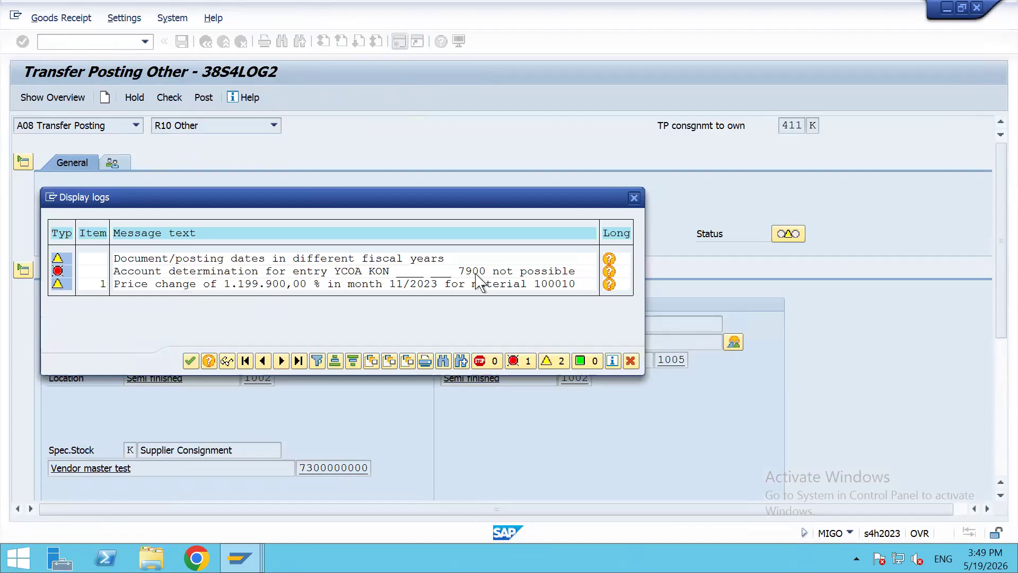
pyautogui.hotkey('alt', 'Tab')
pyautogui.click(50, 269)
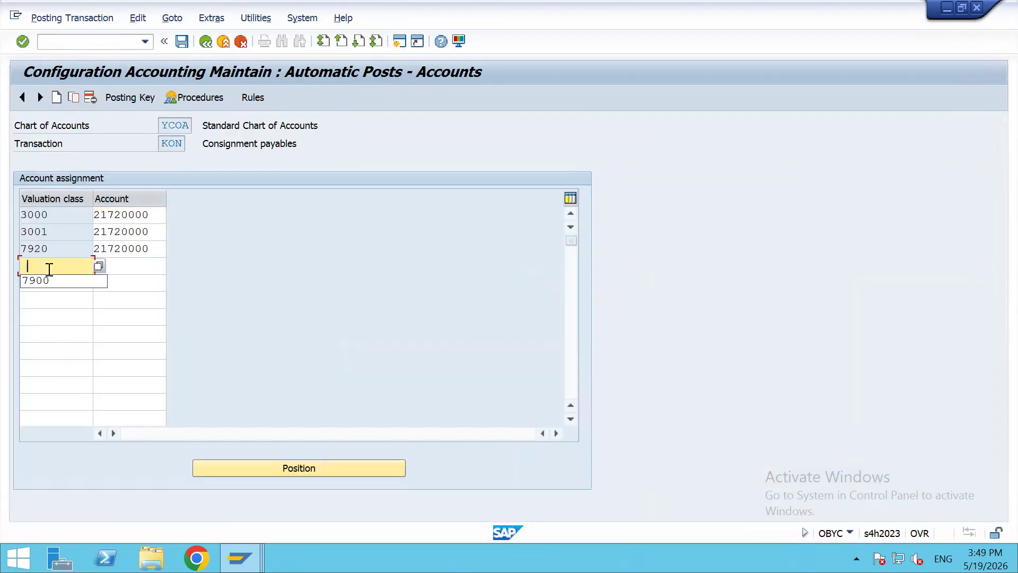
pyautogui.write('7900')
pyautogui.press('Tab')
pyautogui.doubleClick(150, 256)
pyautogui.hotkey('ctrl', 'c')
pyautogui.click(106, 265)
pyautogui.hotkey('ctrl', 'v')
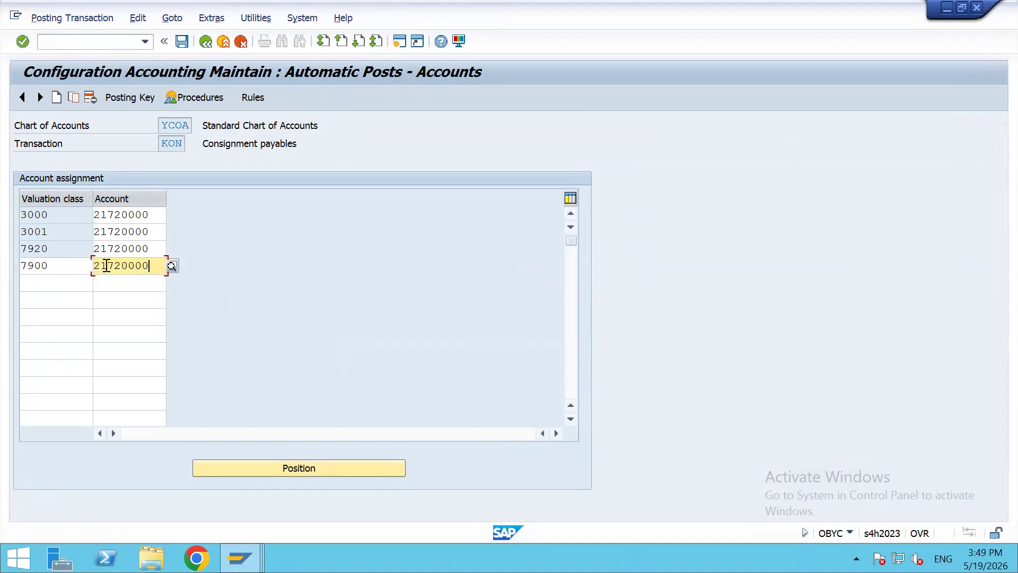
pyautogui.press('Return')
pyautogui.hotkey('ctrl', 's')
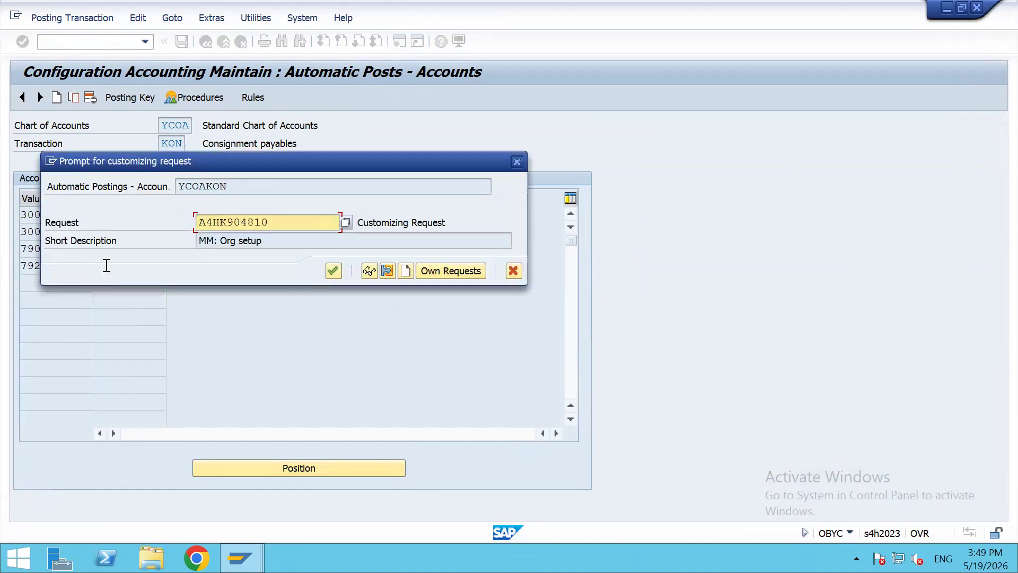
pyautogui.press('Return')
# Return to the MIGO session, recheck the transfer posting and try to post it again
pyautogui.hotkey('alt', 'Tab')
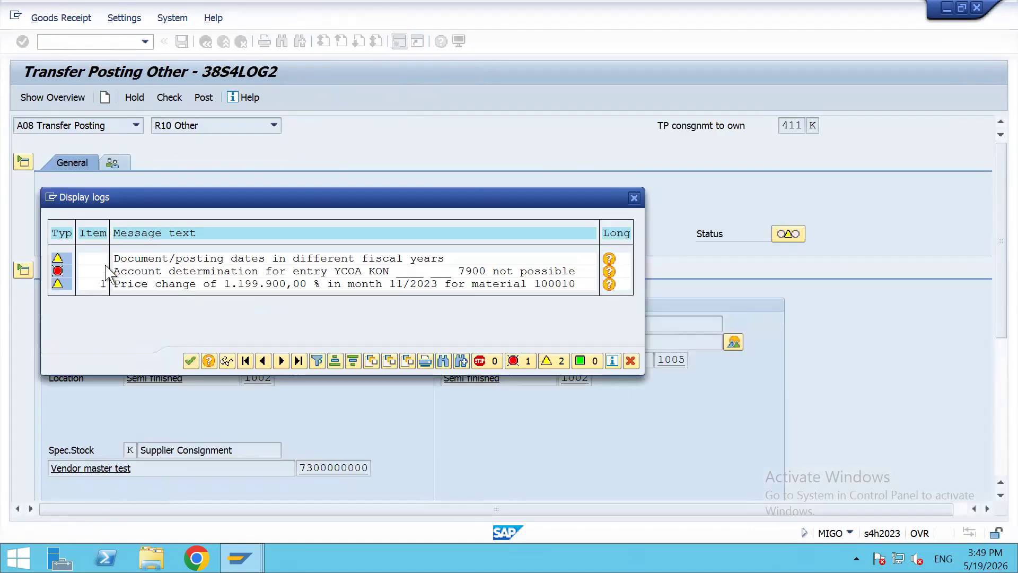
pyautogui.click(190, 361)
pyautogui.click(175, 101)
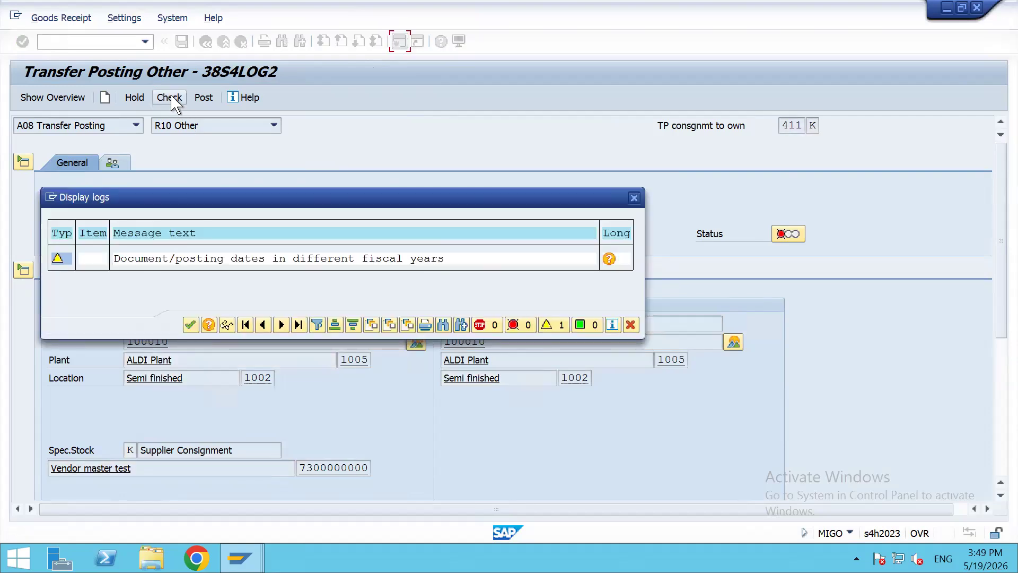
pyautogui.click(196, 326)
pyautogui.click(204, 99)
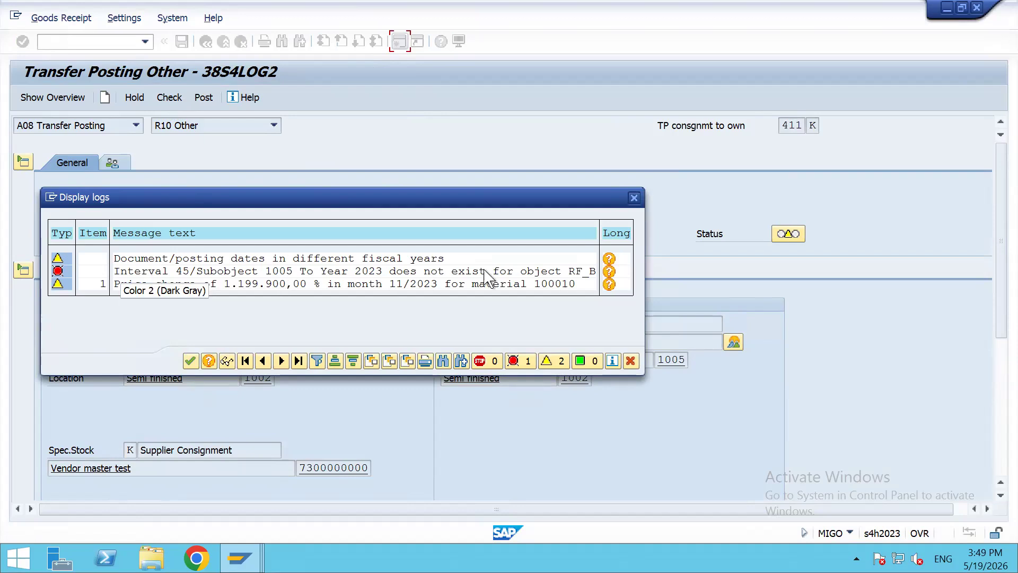
# Read the long text of the number range interval error, noting the number range object RF_BELEG
pyautogui.click(609, 271)
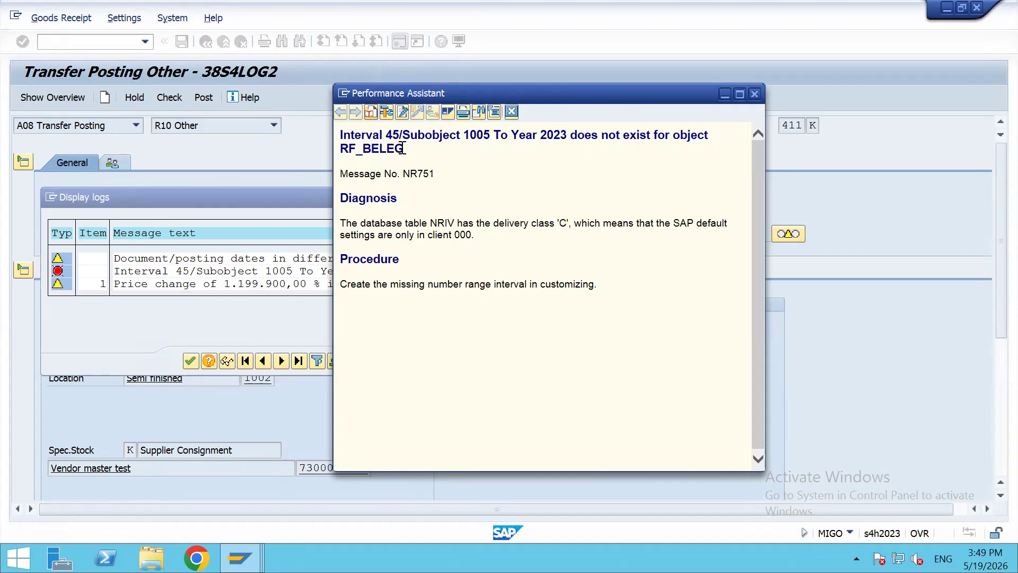
pyautogui.moveTo(404, 149); pyautogui.dragTo(340, 151)
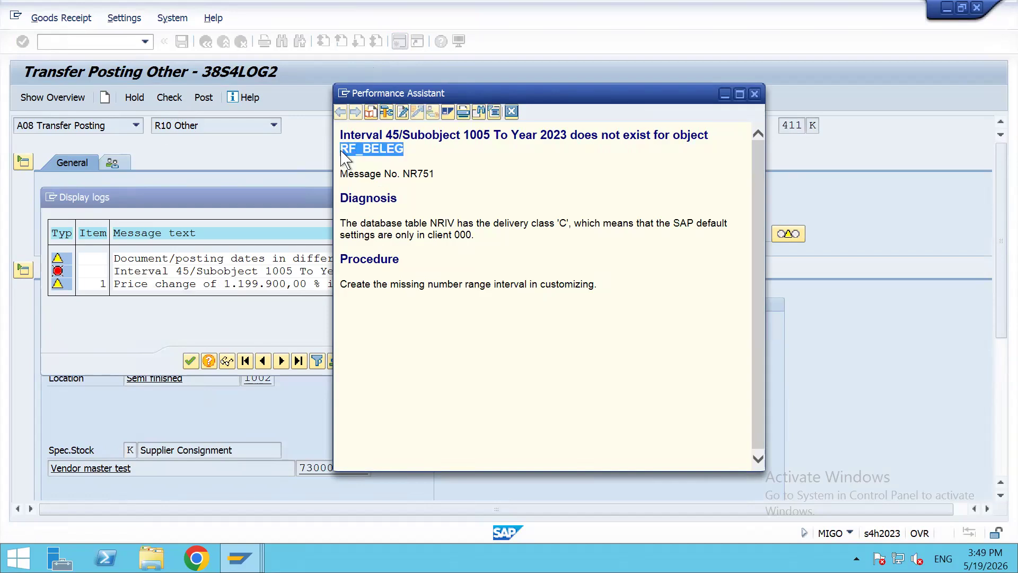
pyautogui.press('Escape')
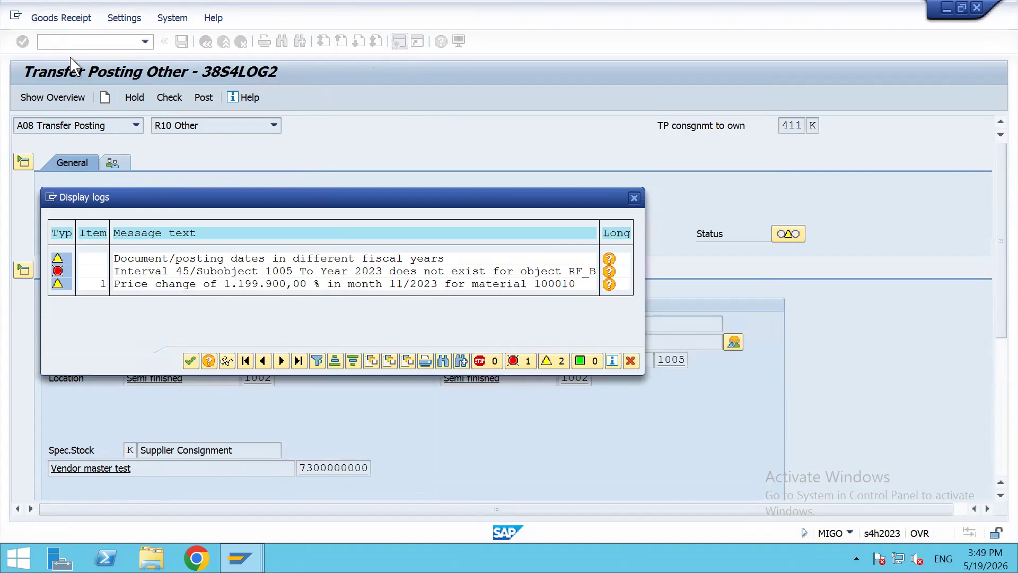
# Switch back to the OBYC session and display number range object RF_BELEG in transaction SNRO
pyautogui.hotkey('alt', 'Tab')
pyautogui.hotkey('alt', 'Tab')
pyautogui.click(71, 42)
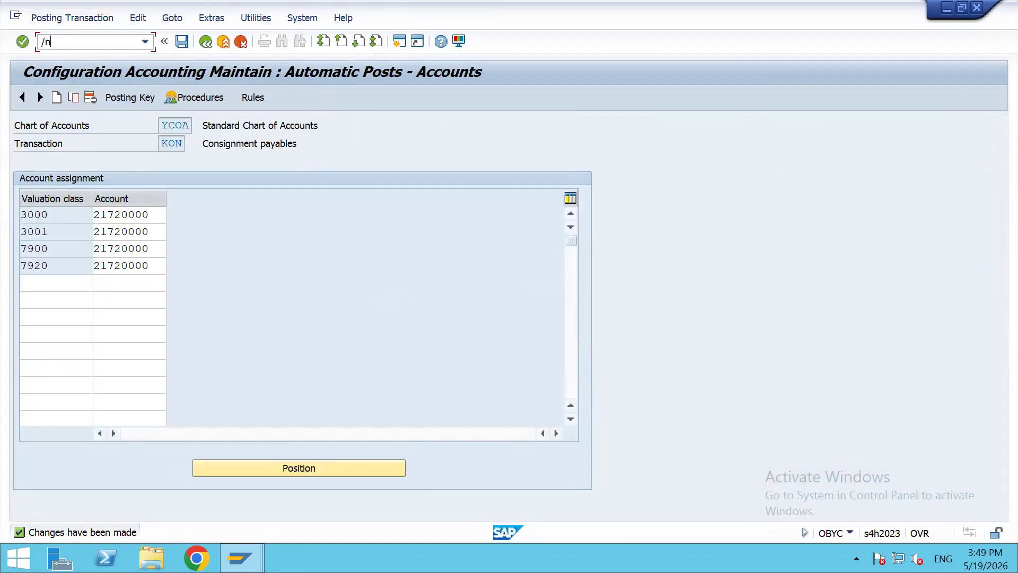
pyautogui.write('/nsnro')
pyautogui.press('Return')
pyautogui.write('RF_BELEG')
pyautogui.press('F7')
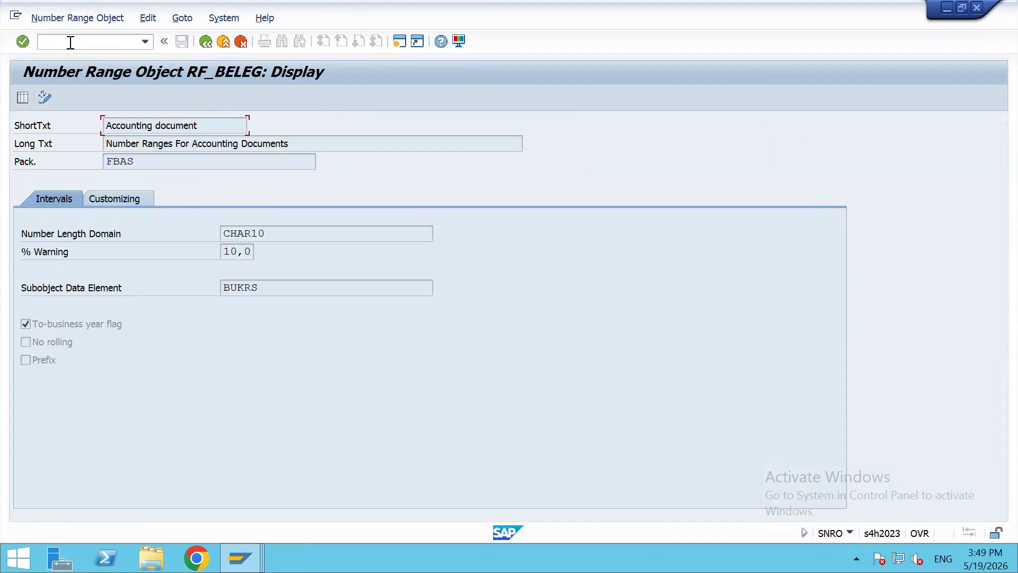
# Display the RF_BELEG intervals for company code 1005 and look for number range 45
pyautogui.click(23, 97)
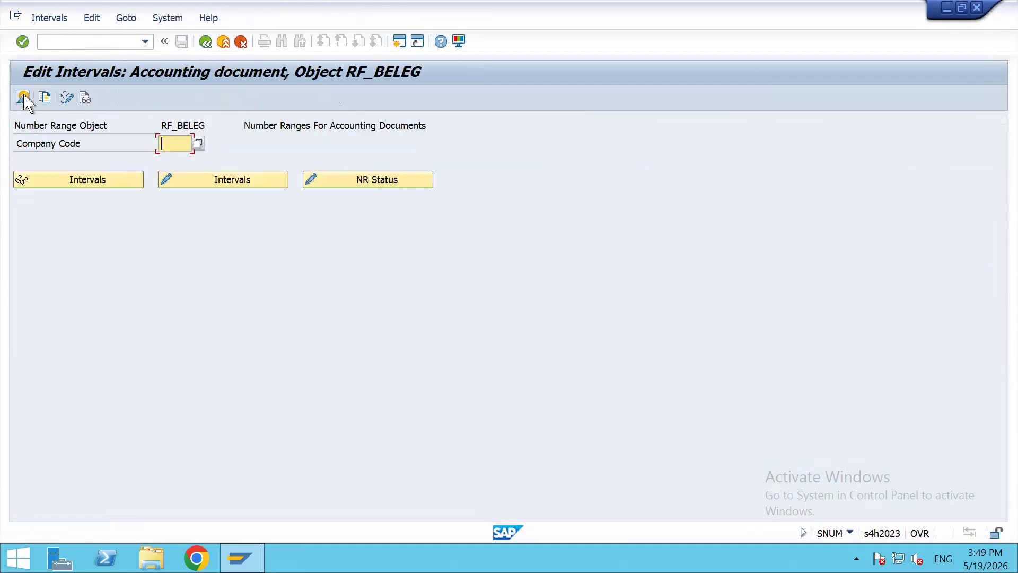
pyautogui.click(170, 143)
pyautogui.click(169, 143)
pyautogui.click(174, 158)
pyautogui.click(84, 179)
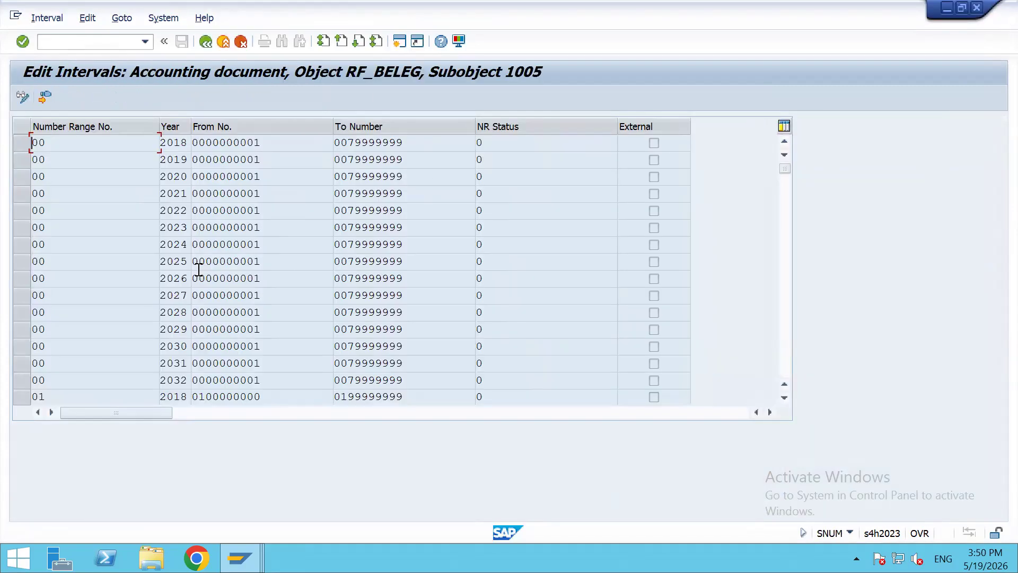
pyautogui.scroll(-10, 87, 208)
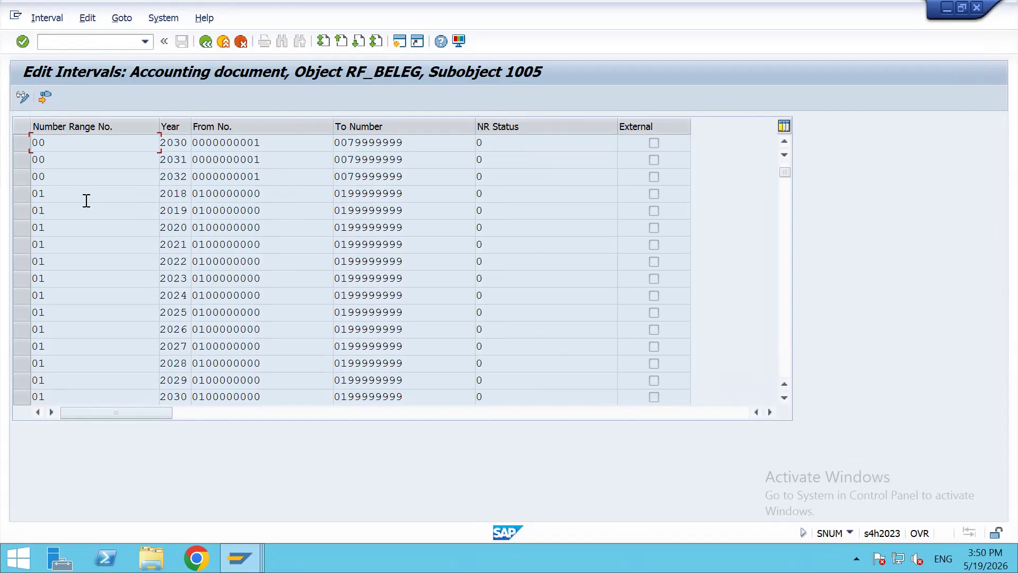
pyautogui.scroll(-20, 86, 209)
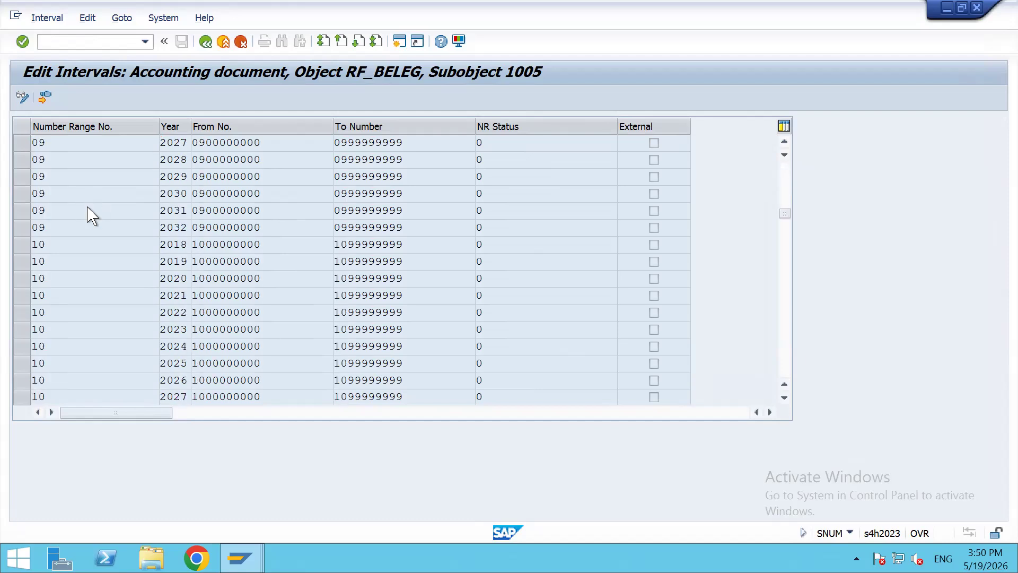
pyautogui.scroll(-20, 86, 212)
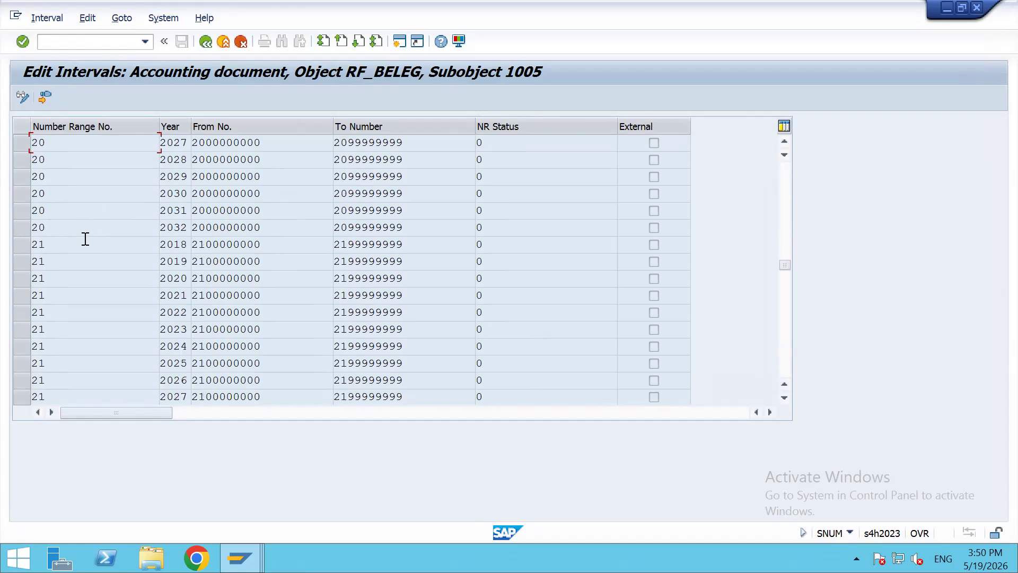
pyautogui.scroll(-20, 98, 217)
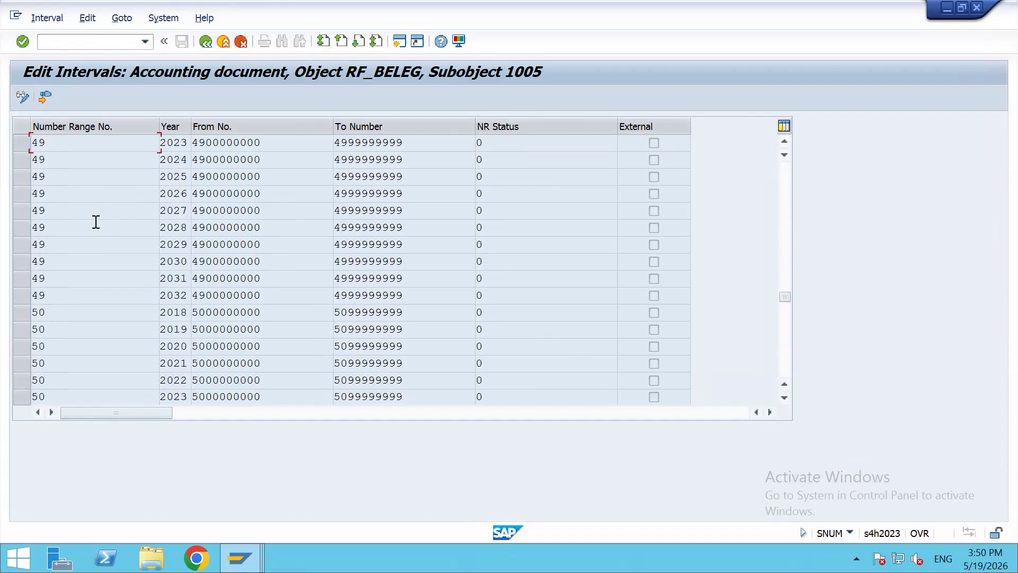
pyautogui.scroll(14, 96, 222)
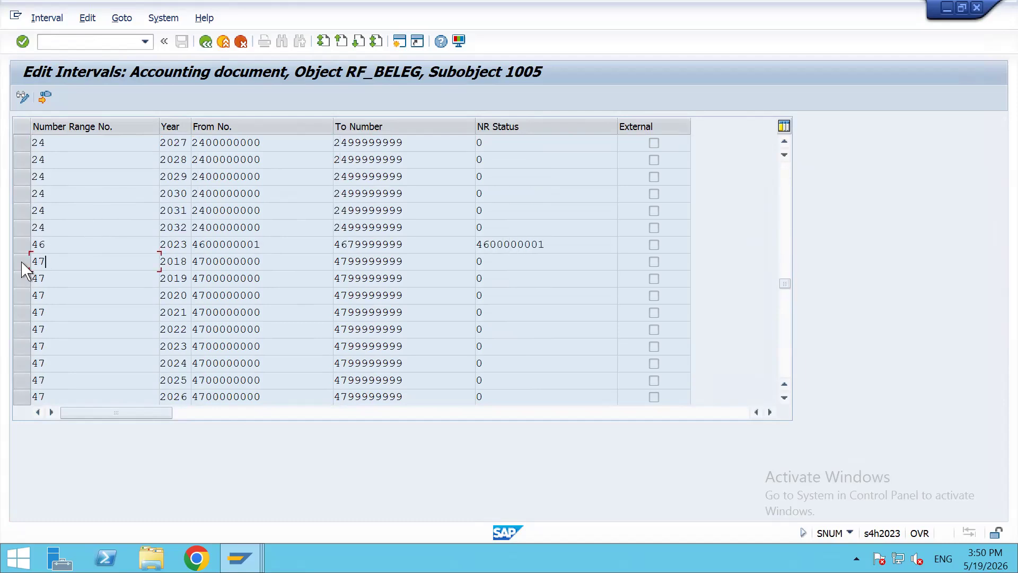
# Switch the RF_BELEG intervals for company code 1005 to change mode and insert a new interval line
pyautogui.click(22, 98)
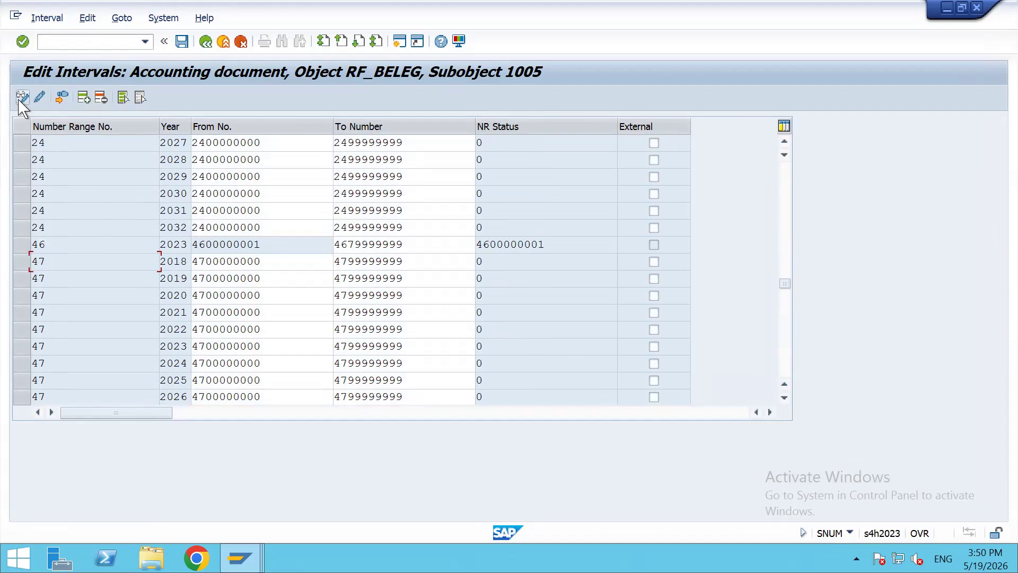
pyautogui.click(23, 262)
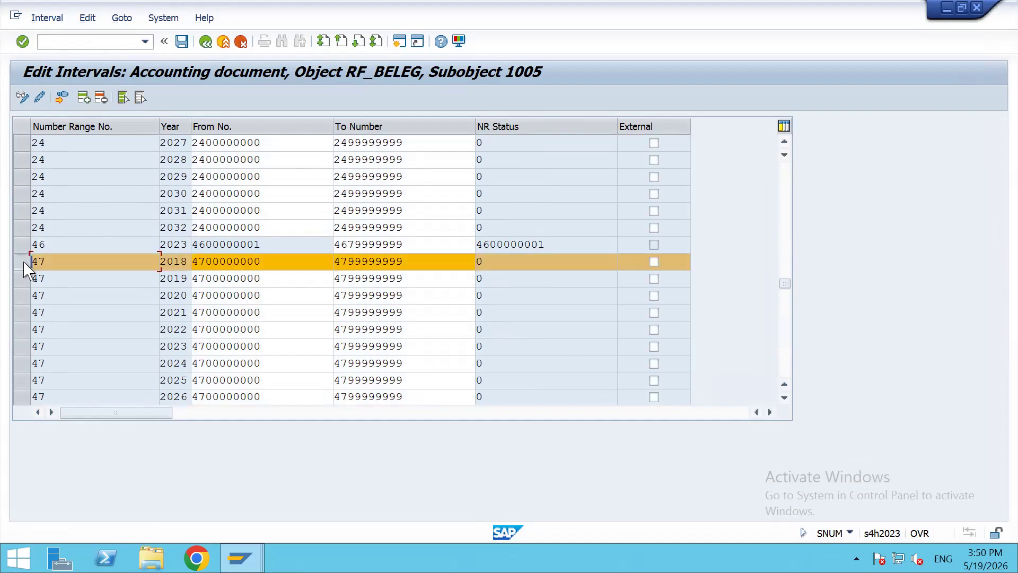
pyautogui.click(83, 99)
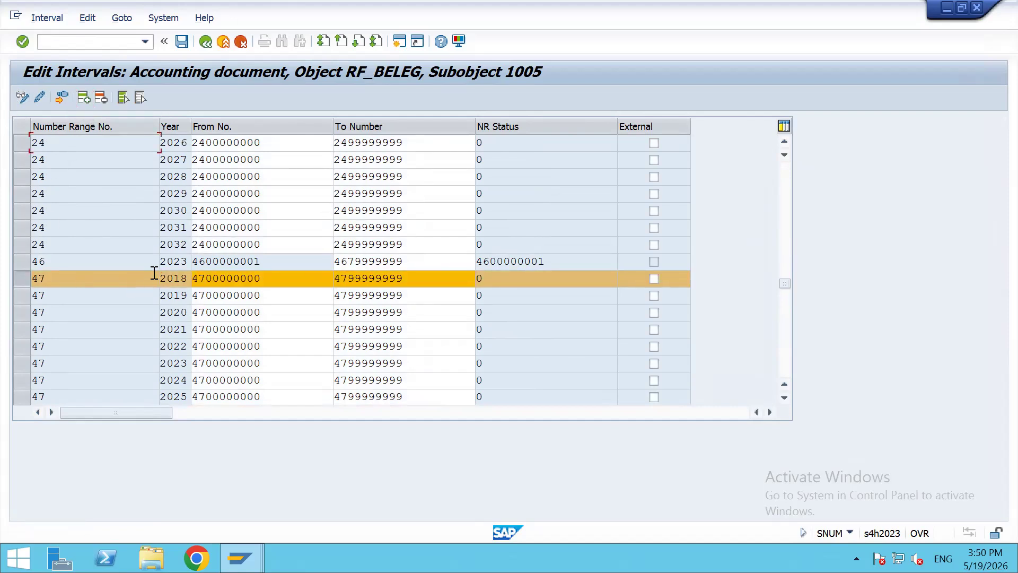
pyautogui.click(21, 279)
pyautogui.moveTo(786, 290); pyautogui.dragTo(785, 143)
pyautogui.click(55, 143)
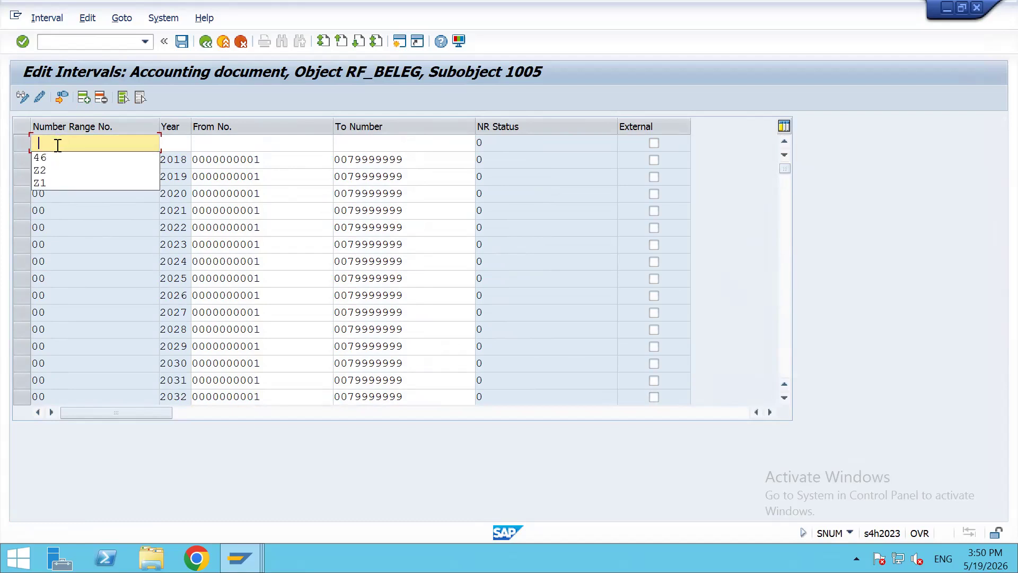
pyautogui.click(51, 142)
pyautogui.write('45')
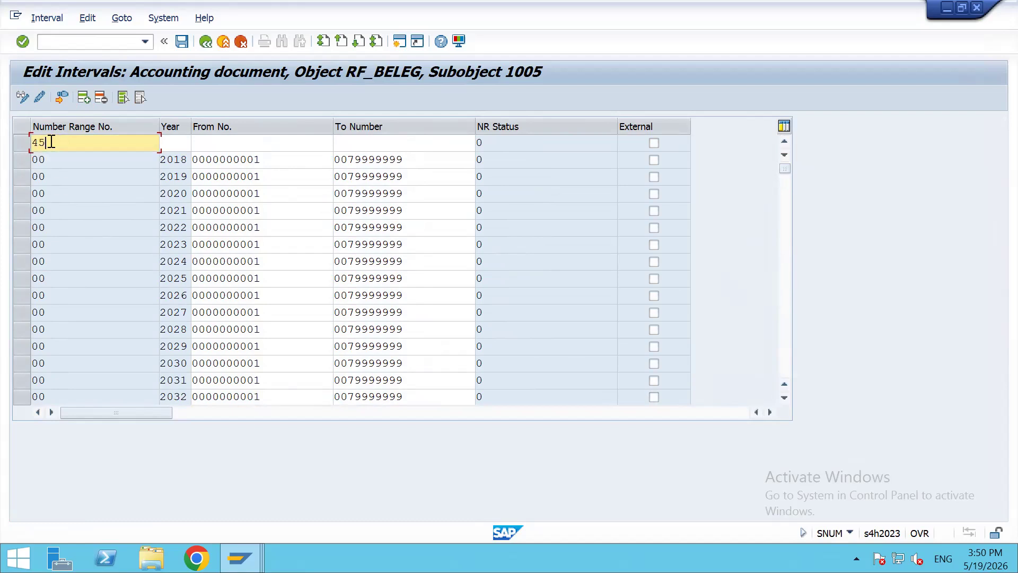
pyautogui.press('Tab')
pyautogui.write('2023')
pyautogui.press('Tab')
pyautogui.press('Down')
pyautogui.press('Return')
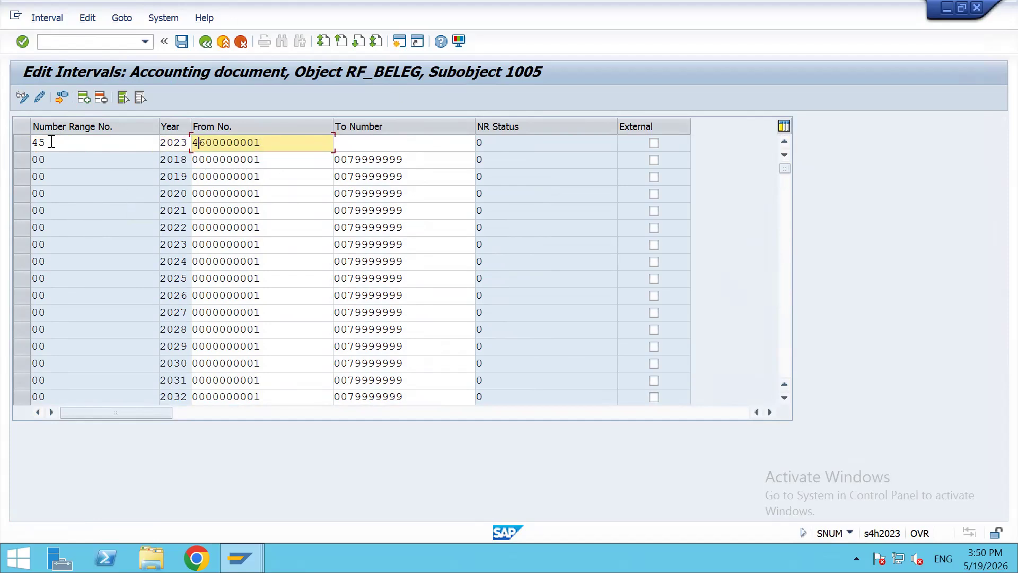
# Fill in interval 45's to number based on a copy of its from number, and save the interval
pyautogui.hotkey('ctrl', 'a')
pyautogui.hotkey('ctrl', 'c')
pyautogui.press('Tab')
pyautogui.hotkey('ctrl', 'v')
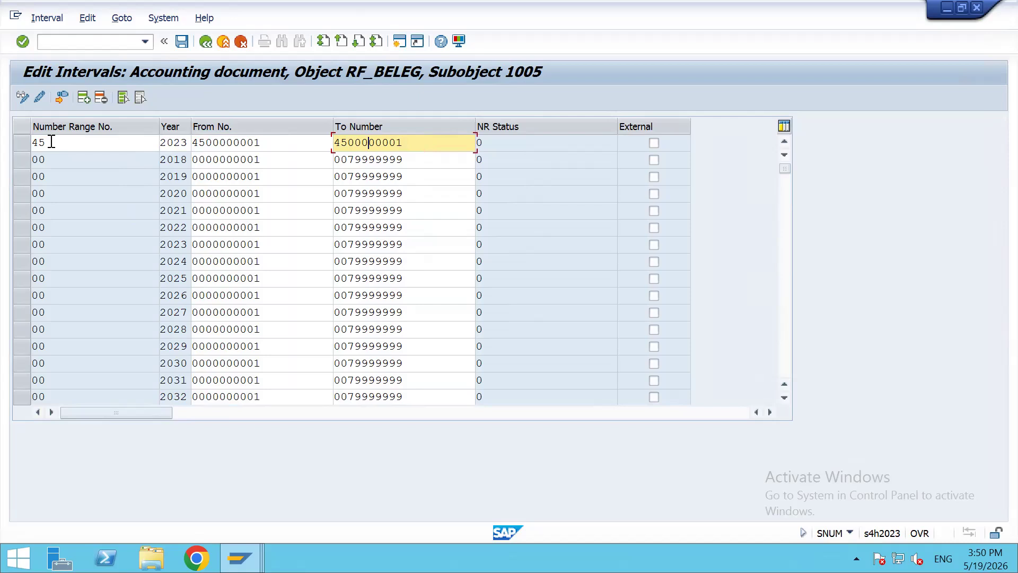
pyautogui.press('Return')
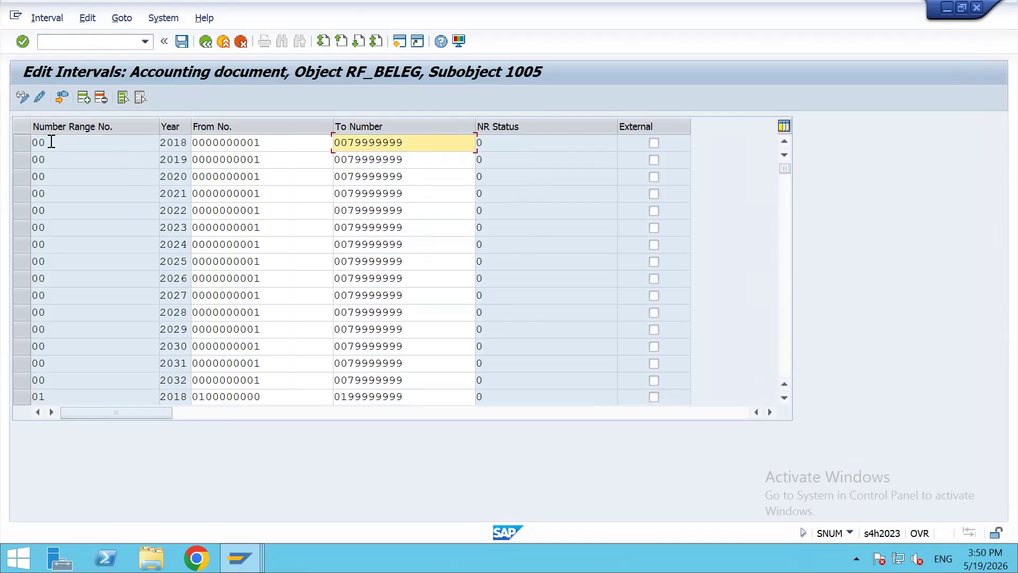
pyautogui.hotkey('ctrl', 's')
pyautogui.press('Return')
# Return to the MIGO session, check the 411 K transfer posting again and post it
pyautogui.hotkey('alt', 'Tab')
pyautogui.click(190, 360)
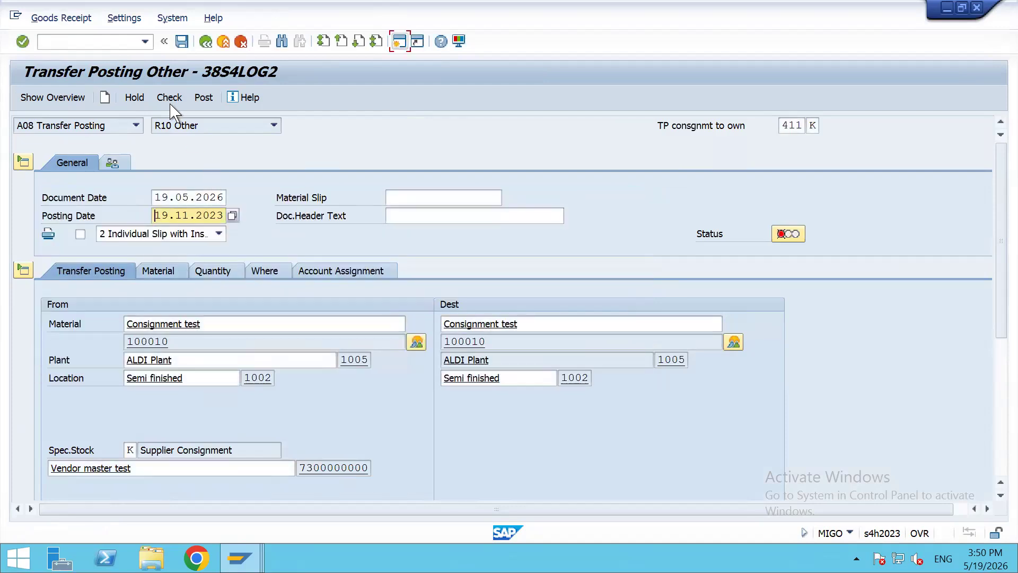
pyautogui.click(170, 98)
pyautogui.click(192, 323)
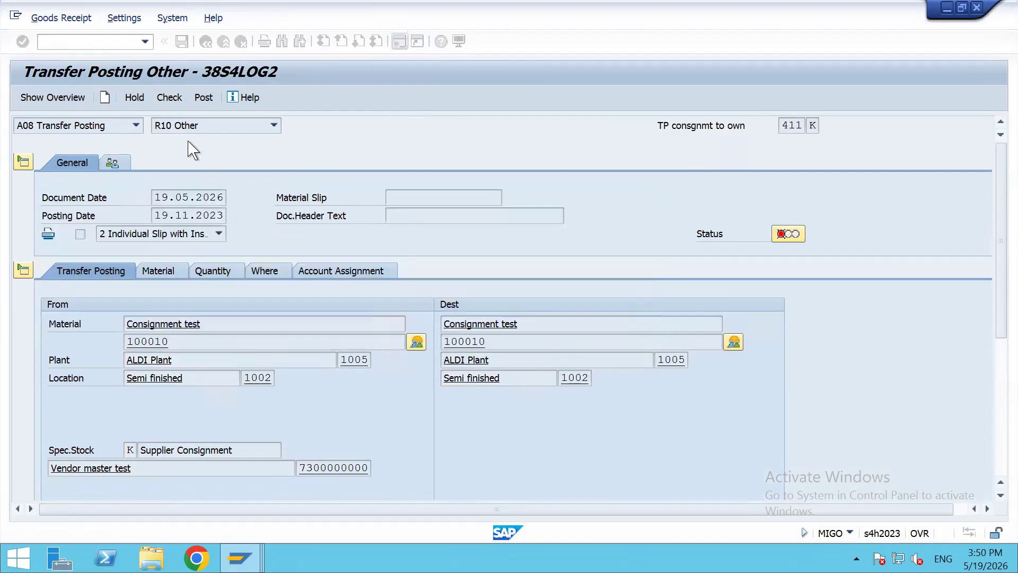
pyautogui.click(206, 98)
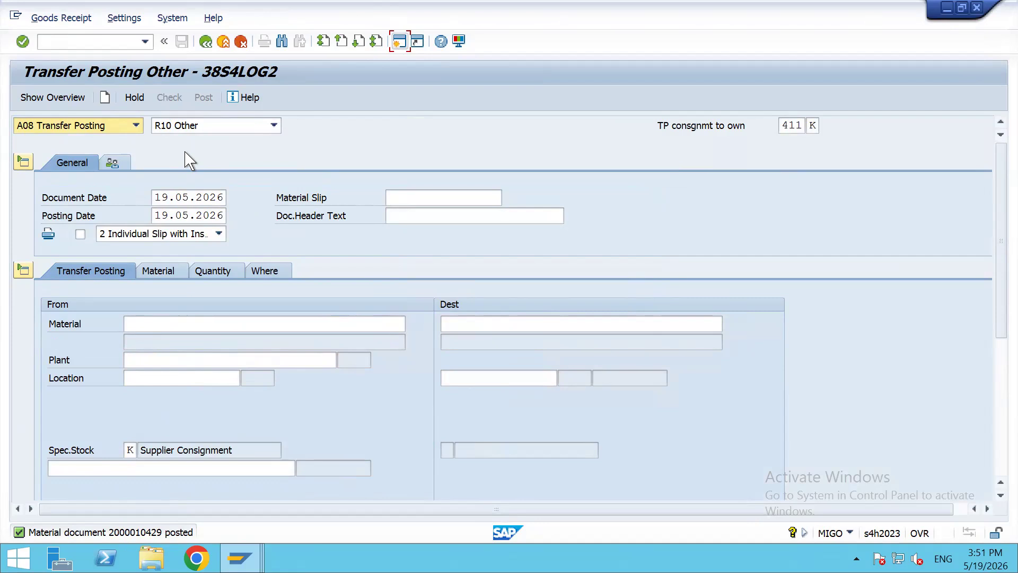
# Display the material document just posted with action A04 Display and review its transfer posting details
pyautogui.click(136, 126)
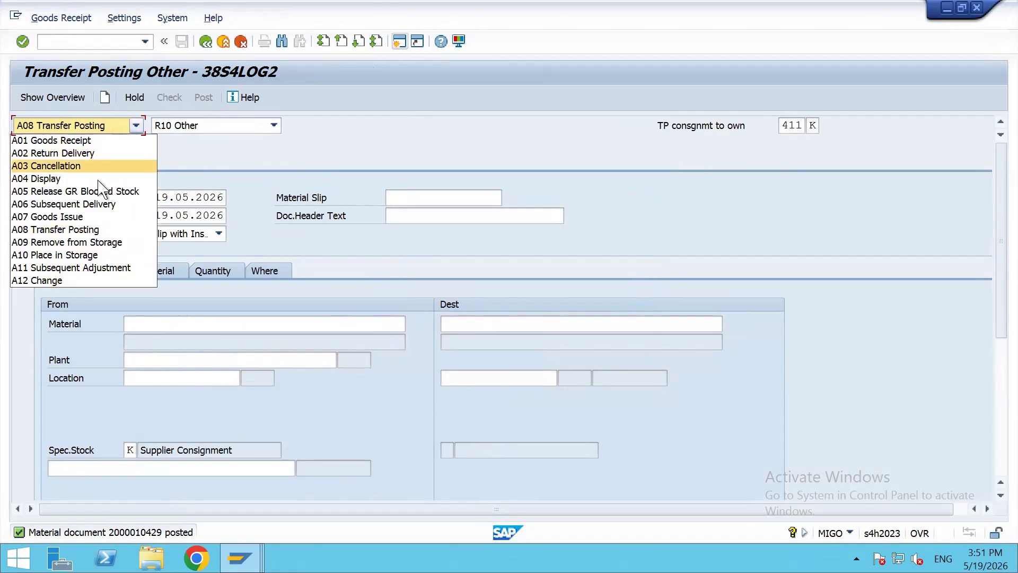
pyautogui.click(58, 179)
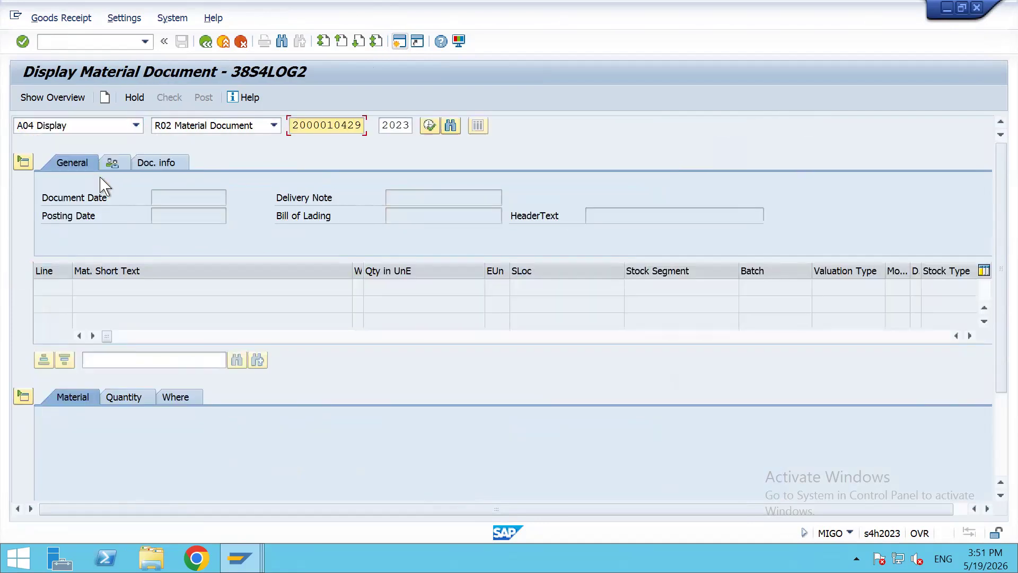
pyautogui.press('Return')
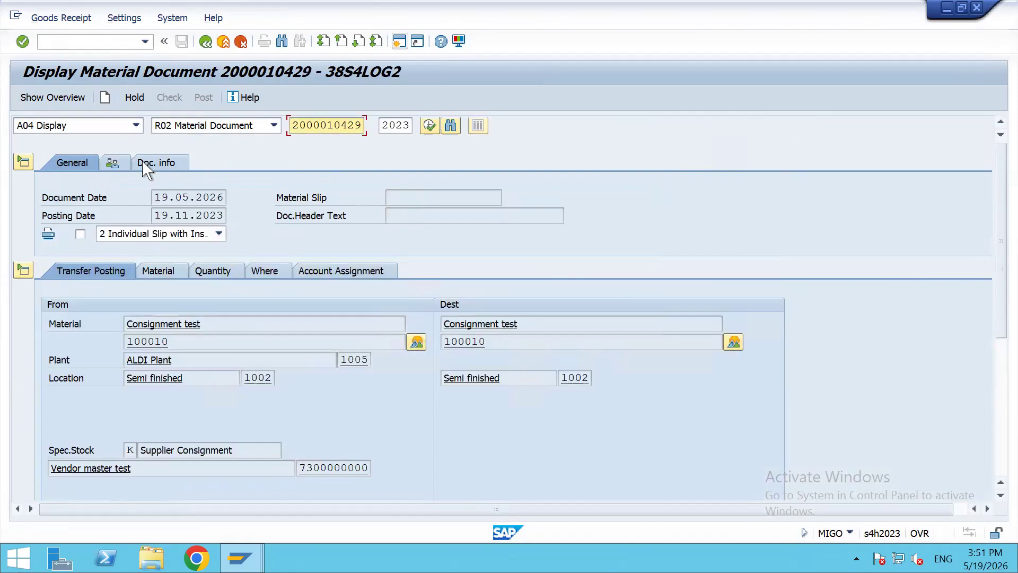
pyautogui.scroll(-5, 200, 398)
pyautogui.click(207, 252)
pyautogui.scroll(5, 301, 225)
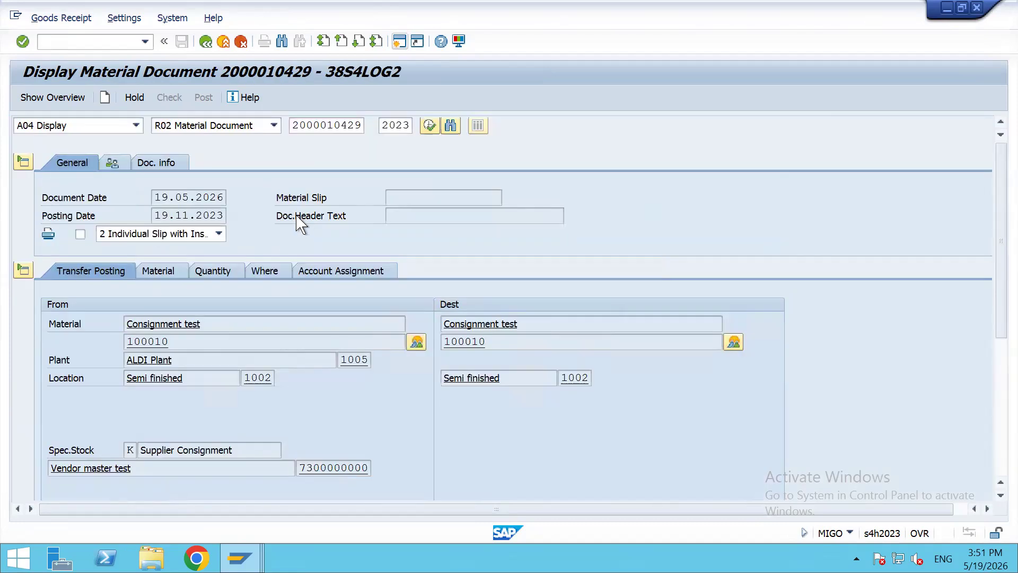
# Open the accounting document from the material document's FI documents and examine the KON and BSX line items
pyautogui.click(181, 163)
pyautogui.click(582, 200)
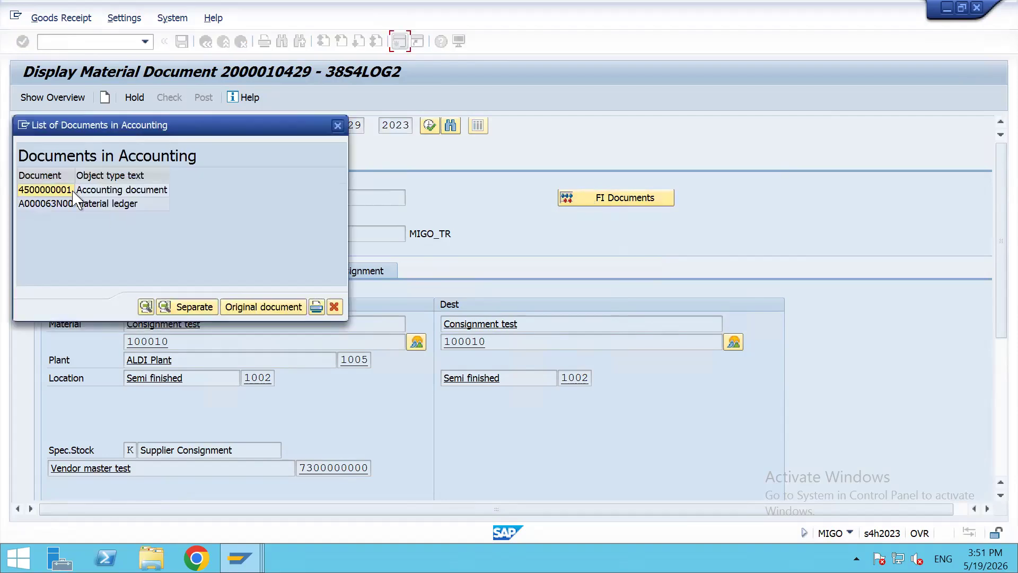
pyautogui.doubleClick(66, 192)
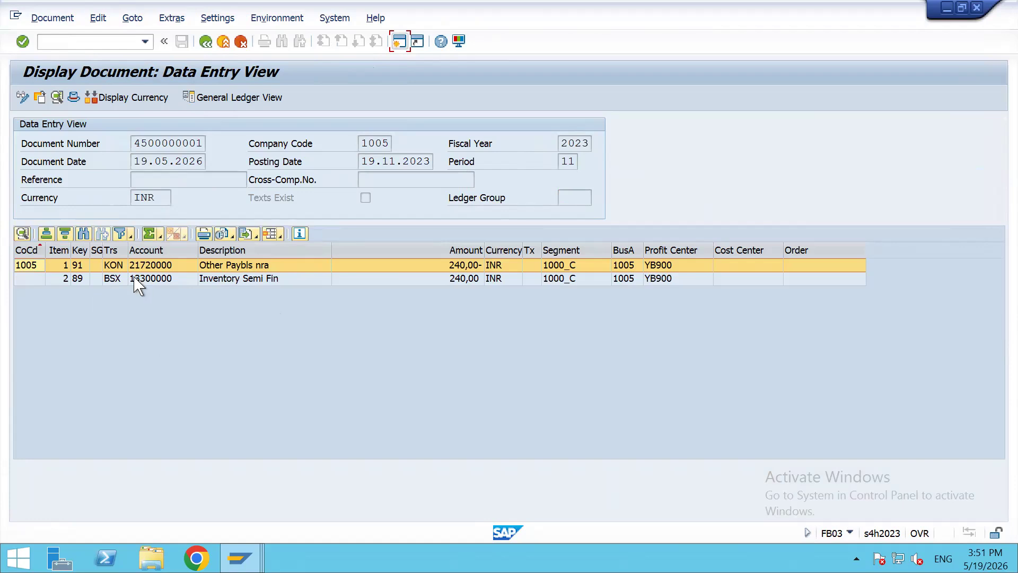
pyautogui.click(117, 277)
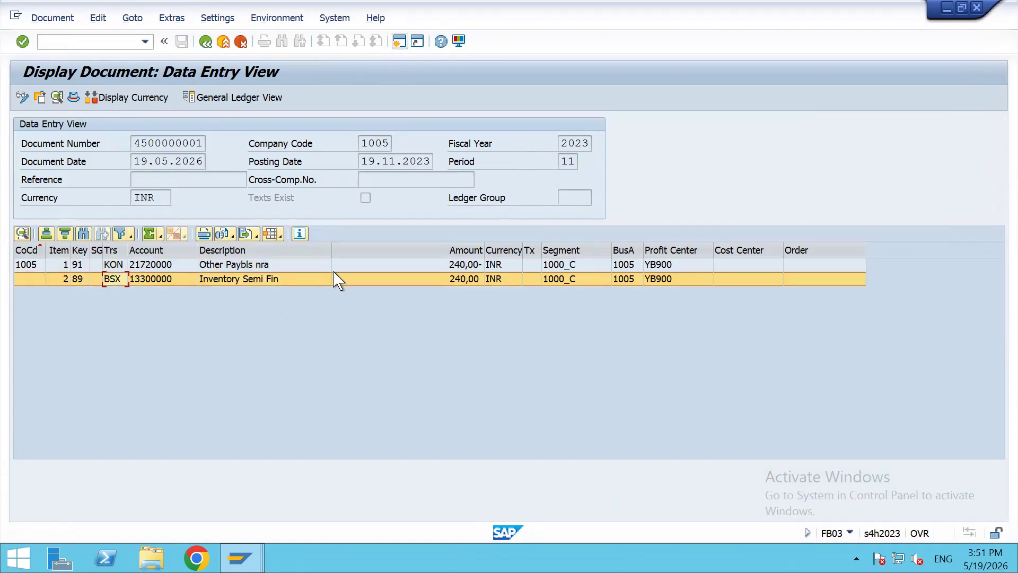
pyautogui.click(116, 266)
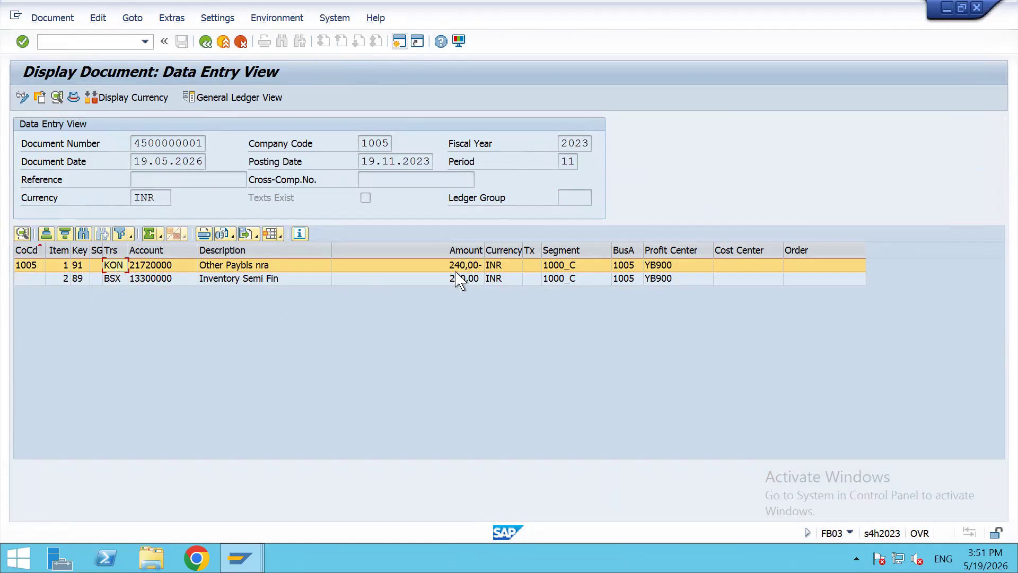
pyautogui.click(409, 280)
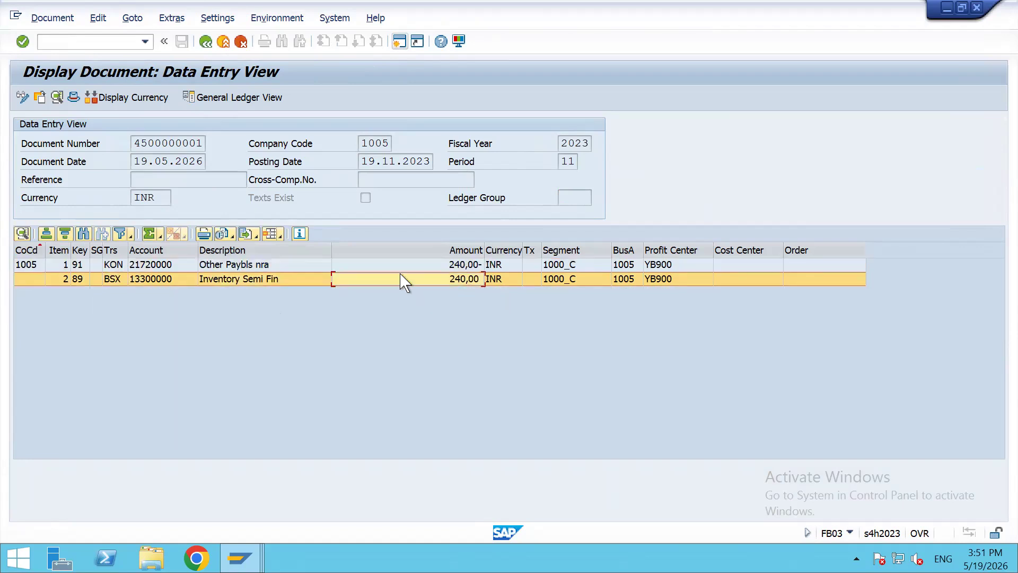
pyautogui.click(396, 267)
pyautogui.click(391, 276)
# Start transaction MRKO in a new session and list the unsettled withdrawals for company code 1005
pyautogui.hotkey('ctrl', 'n')
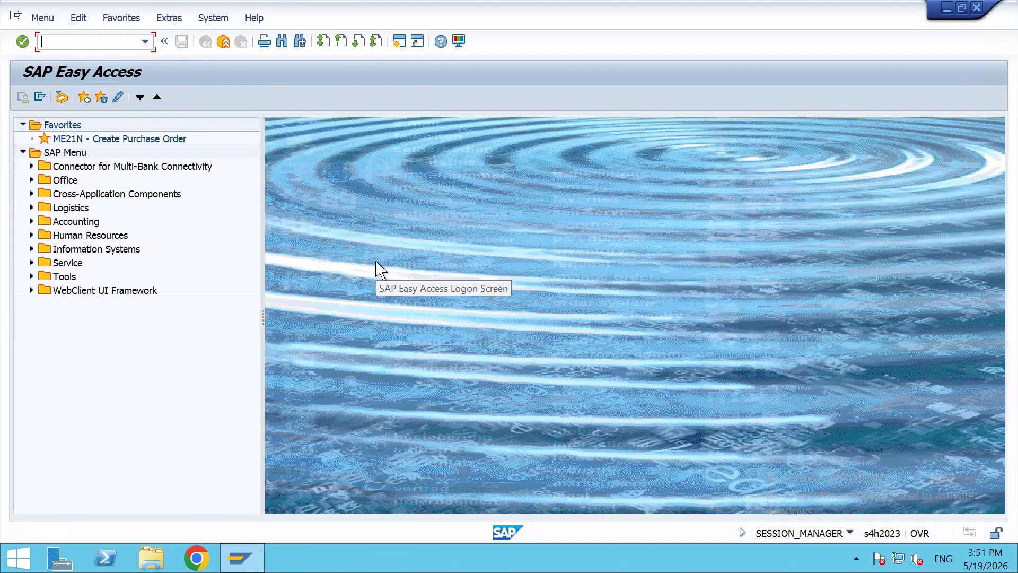
pyautogui.write('mrko')
pyautogui.press('Return')
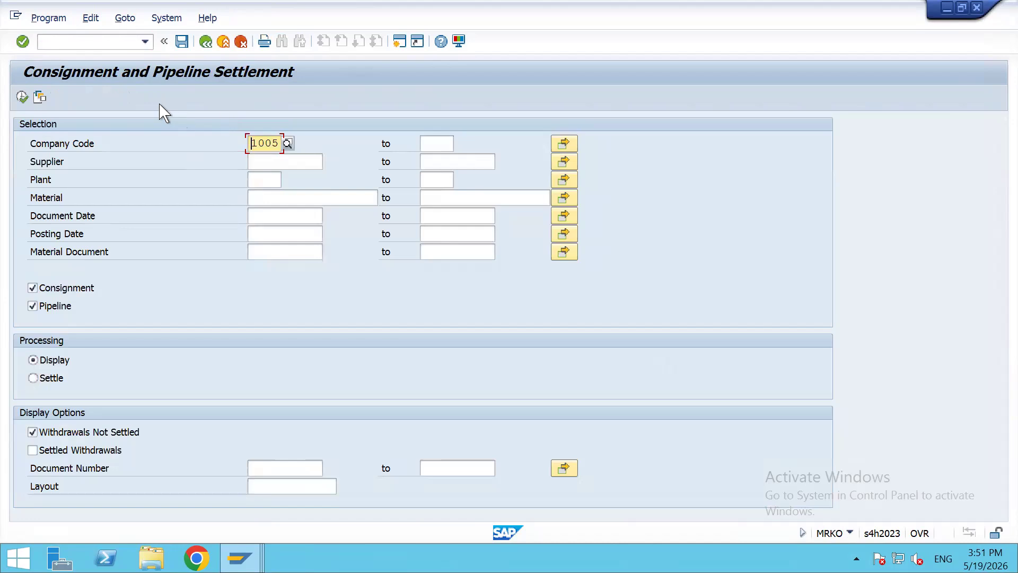
pyautogui.click(22, 97)
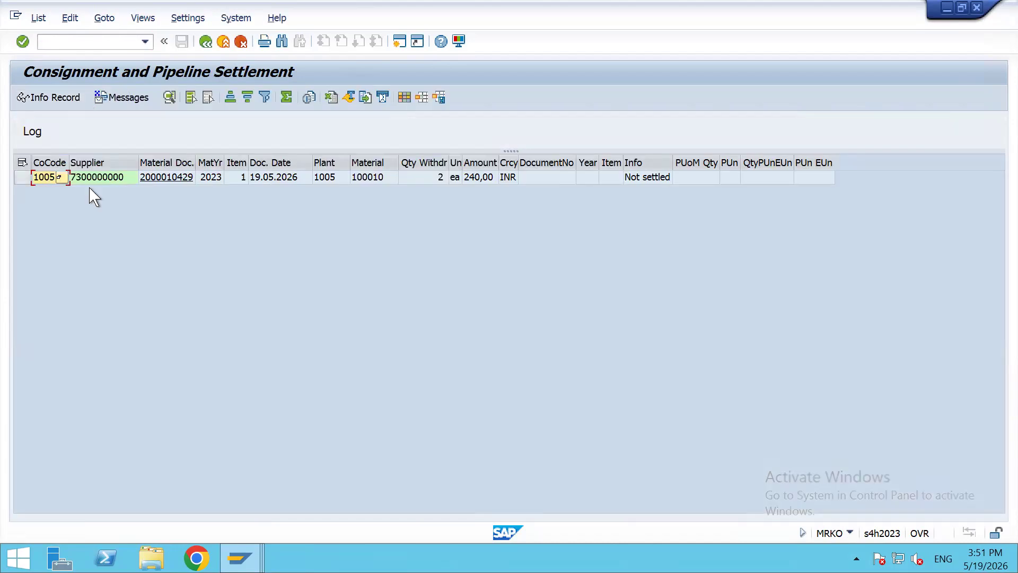
# Compare the listed withdrawal amount with the KON line of the accounting document, and return to the settlement list
pyautogui.doubleClick(474, 180)
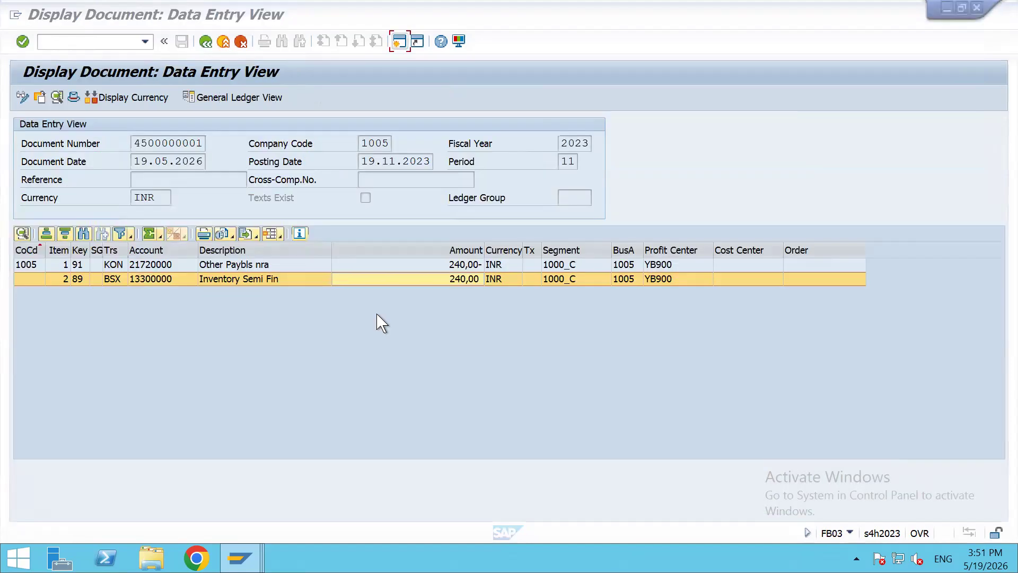
pyautogui.click(460, 269)
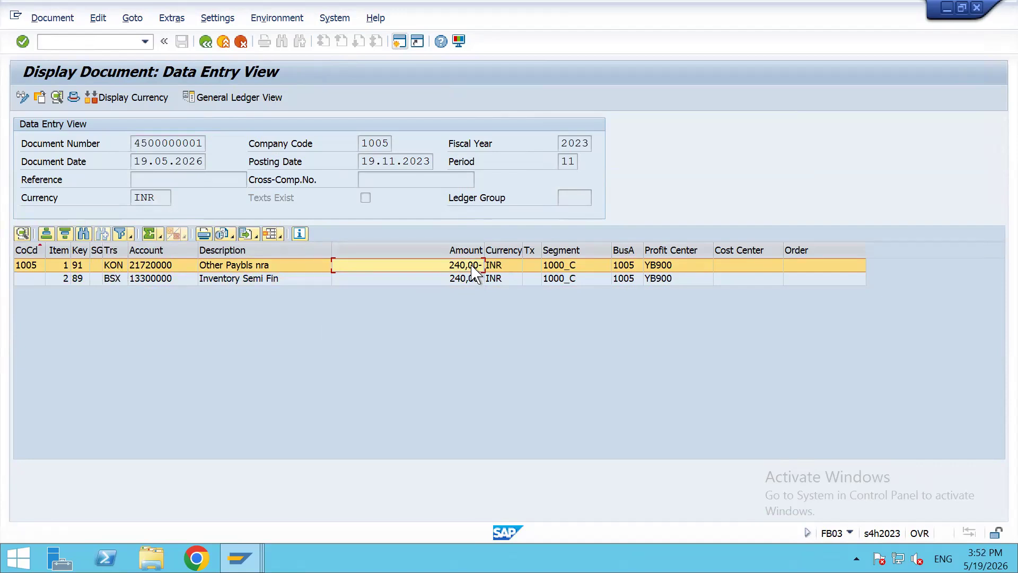
pyautogui.press('F3')
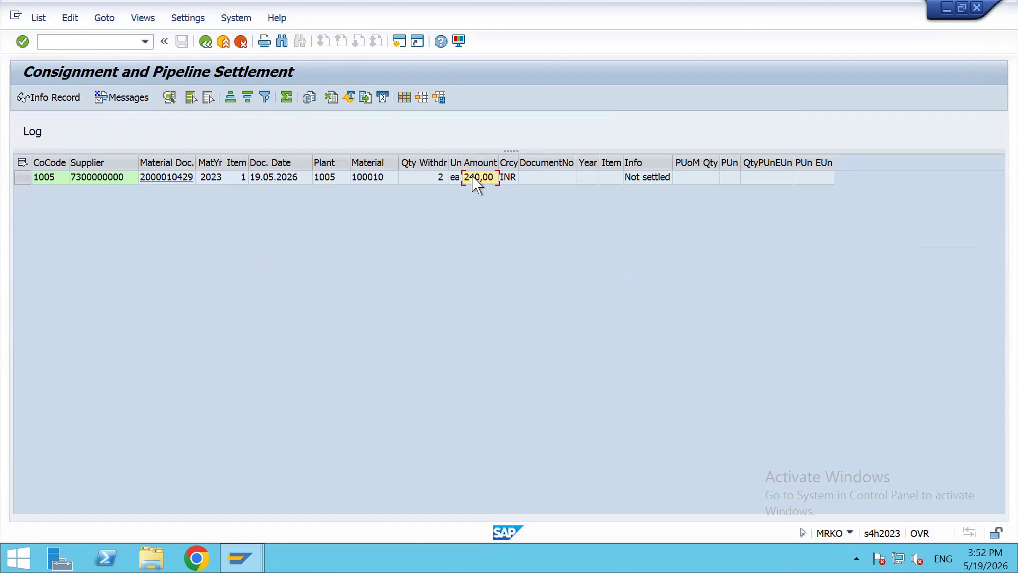
# Leave the withdrawal list, change the processing option to Settle and try to run the settlement for company code 1005
pyautogui.click(22, 177)
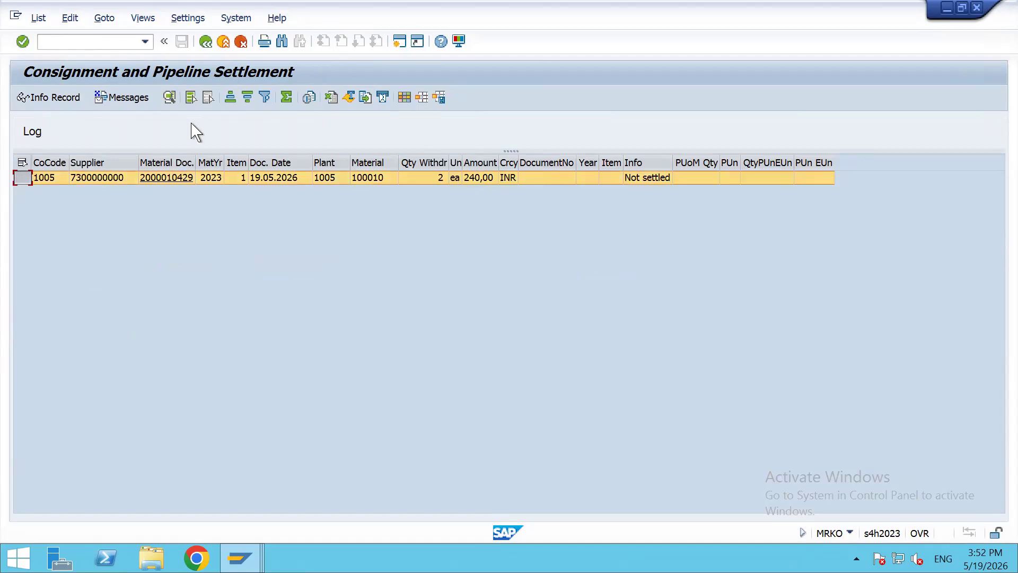
pyautogui.click(206, 42)
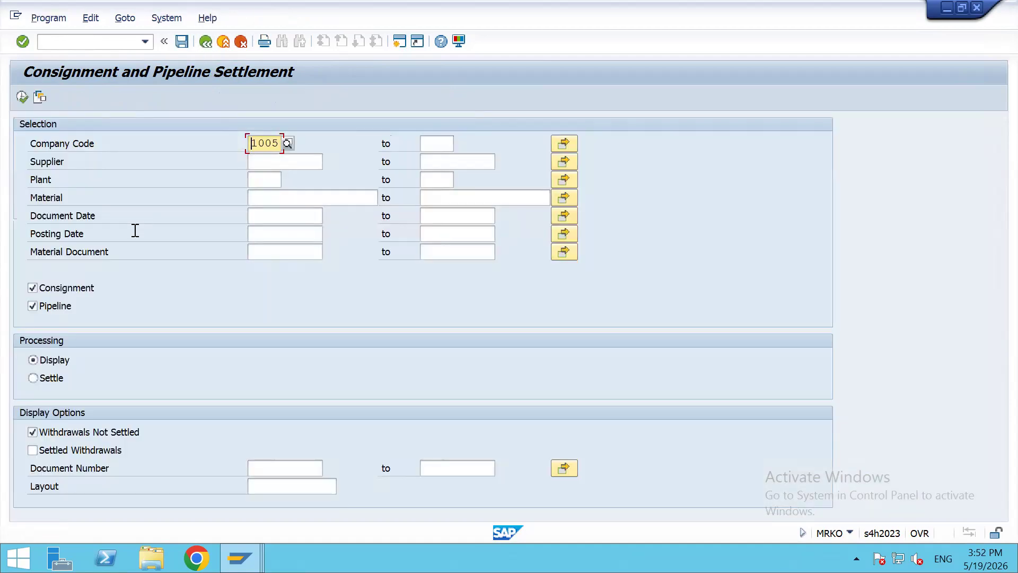
pyautogui.click(51, 379)
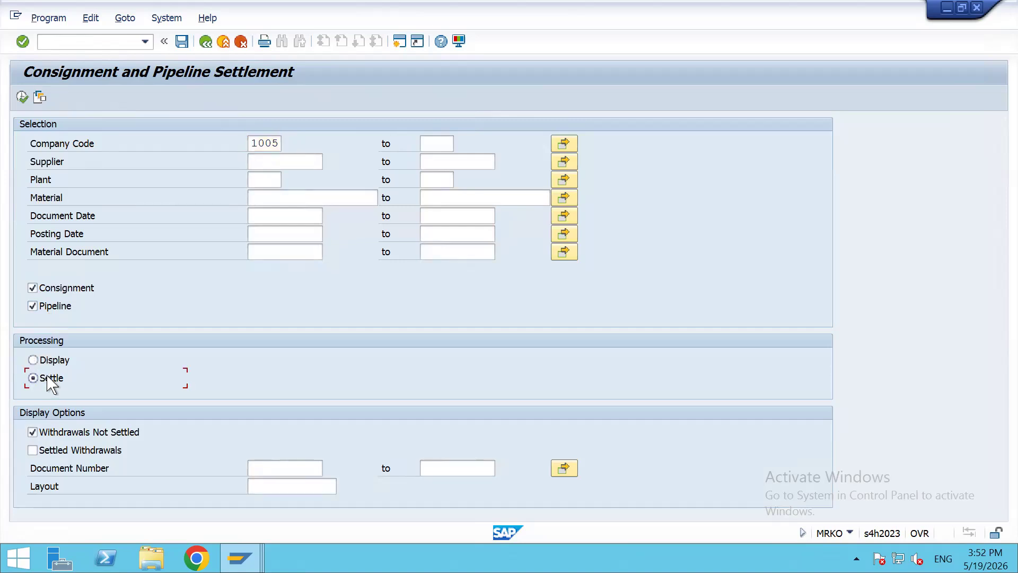
pyautogui.click(22, 97)
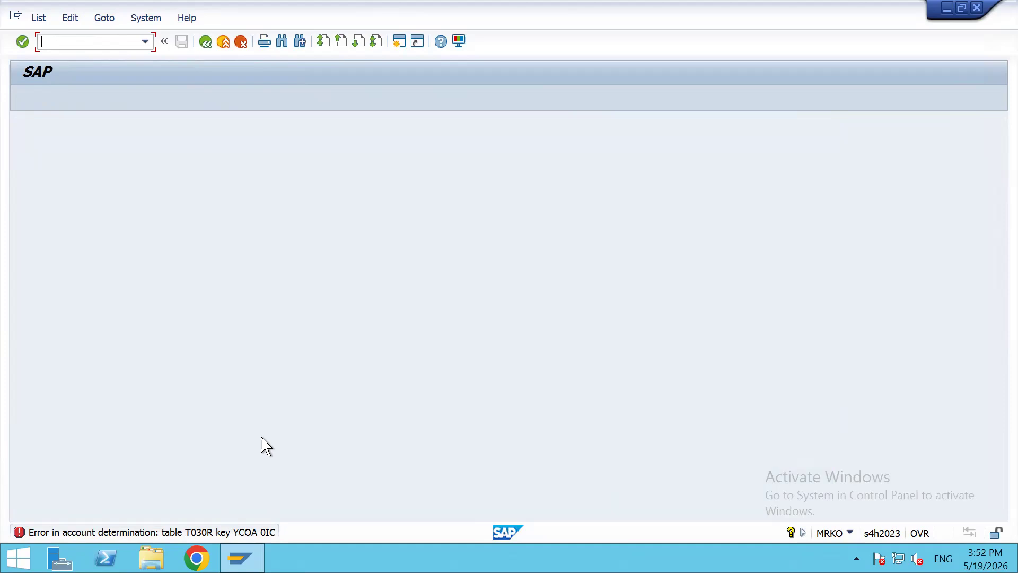
# Switch to the number range session, start transaction SM30 there and display table T030R without restrictions
pyautogui.hotkey('alt', 'Tab')
pyautogui.hotkey('alt', 'Tab')
pyautogui.hotkey('alt', 'Tab')
pyautogui.hotkey('alt', 'Tab')
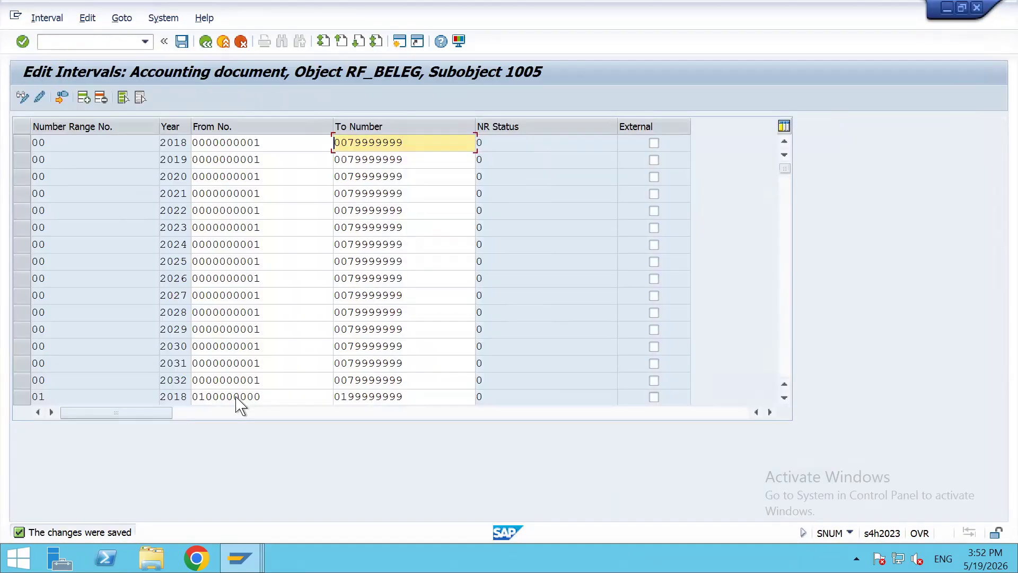
pyautogui.click(95, 44)
pyautogui.write('/nsm30')
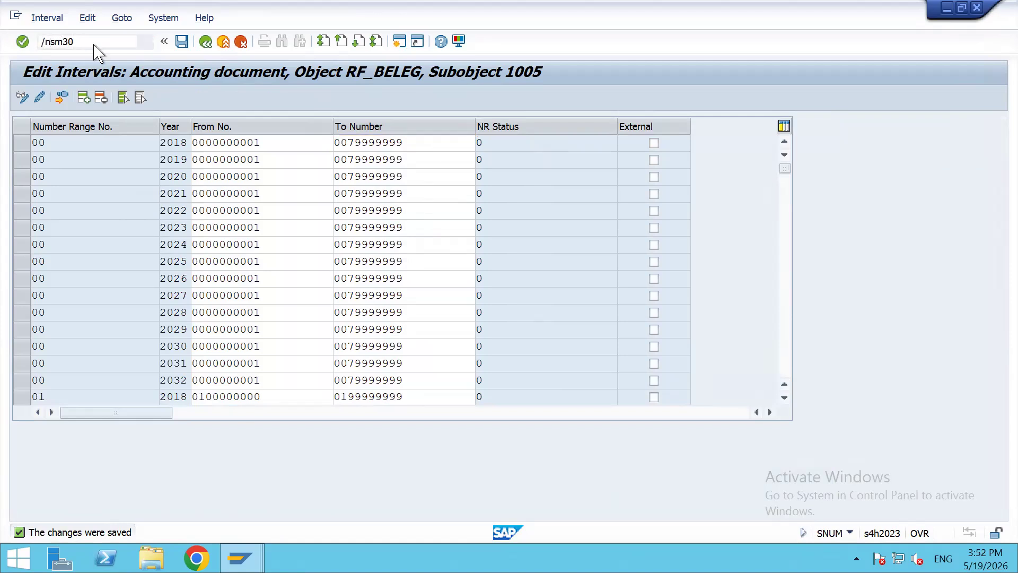
pyautogui.press('Return')
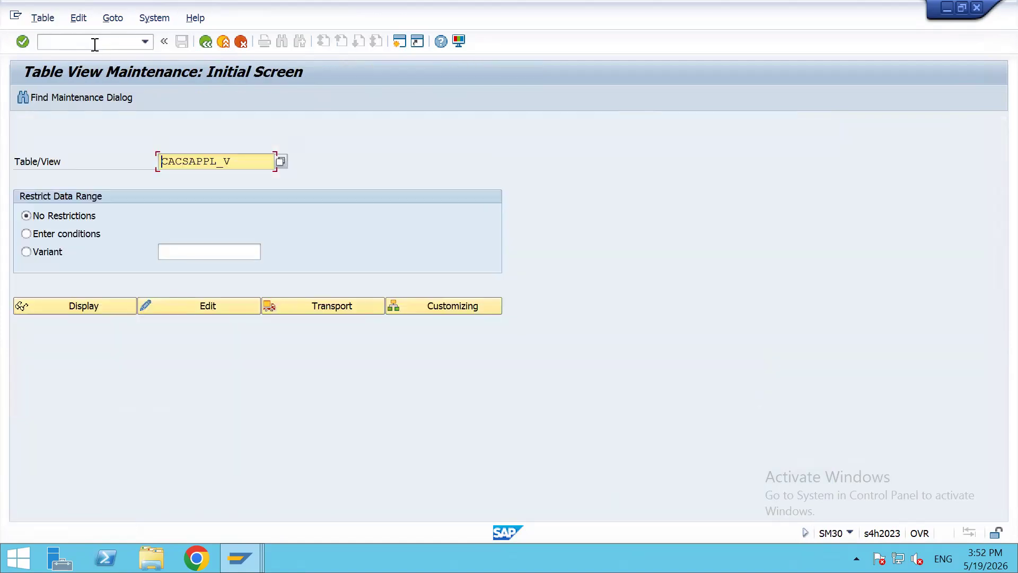
pyautogui.hotkey('shift', 'End')
pyautogui.write('T030R')
pyautogui.press('Return')
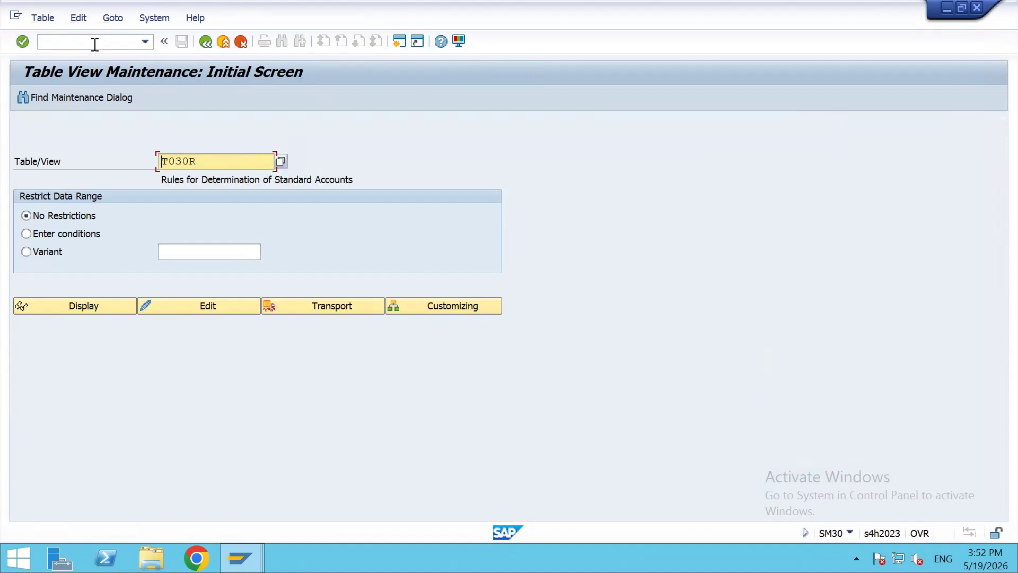
pyautogui.click(45, 306)
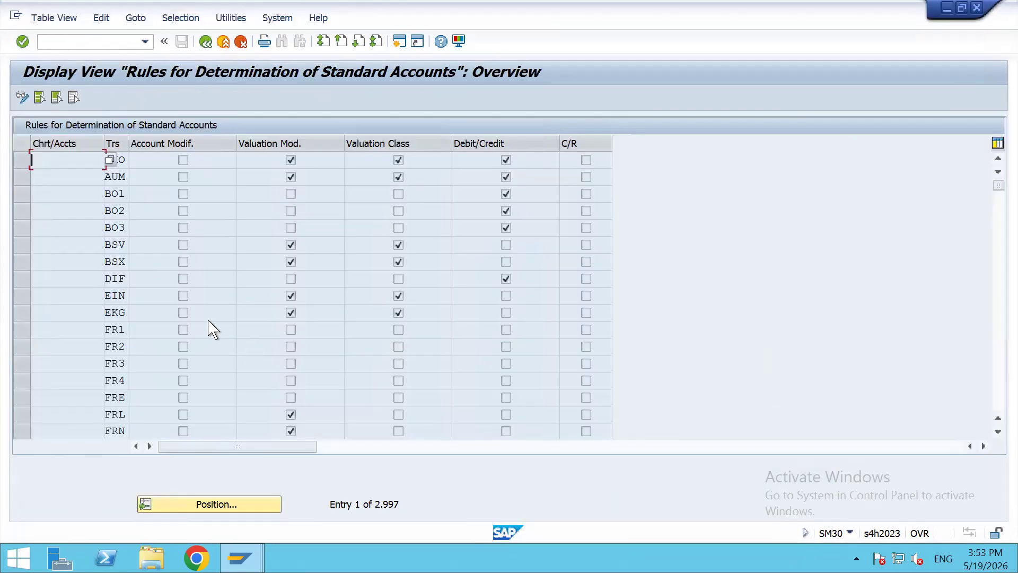
# Switch the T030R view to change mode and look up the chart of accounts YCOA entry for the transaction key named in the settlement error
pyautogui.click(22, 97)
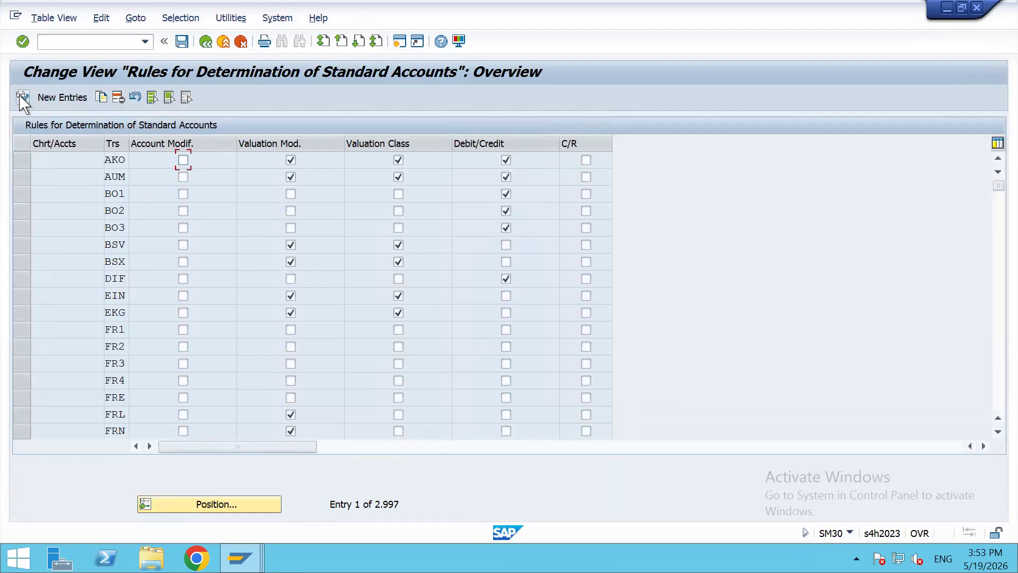
pyautogui.scroll(-4, 75, 289)
pyautogui.click(178, 505)
pyautogui.write('ycoa')
pyautogui.press('Tab')
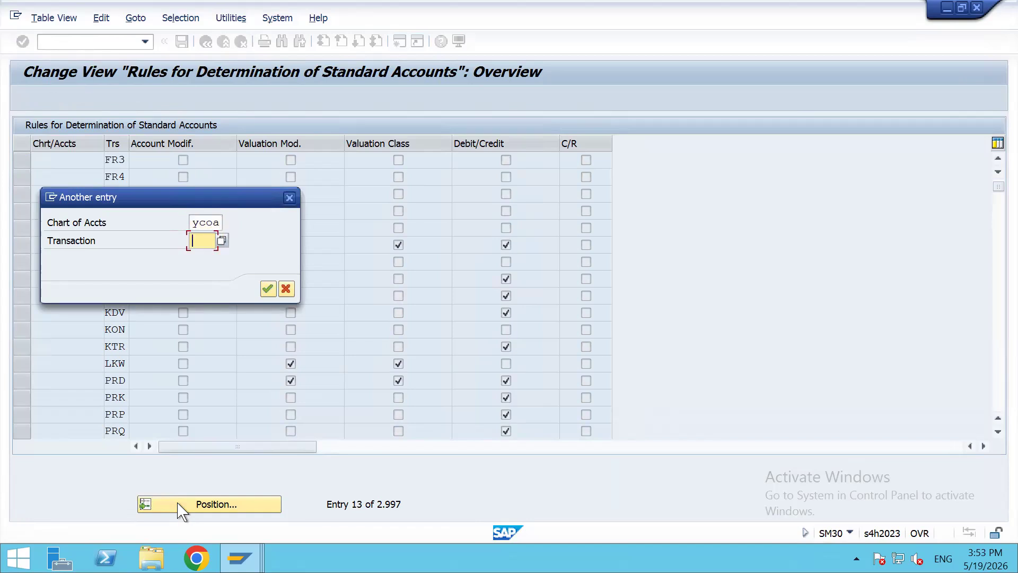
pyautogui.hotkey('alt', 'Tab')
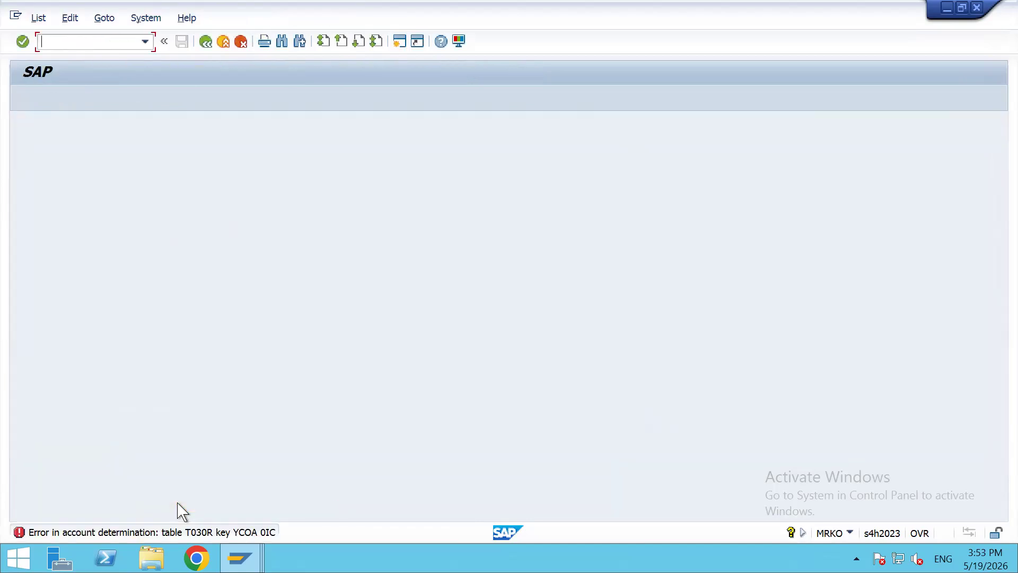
pyautogui.hotkey('alt', 'Tab')
pyautogui.write('0')
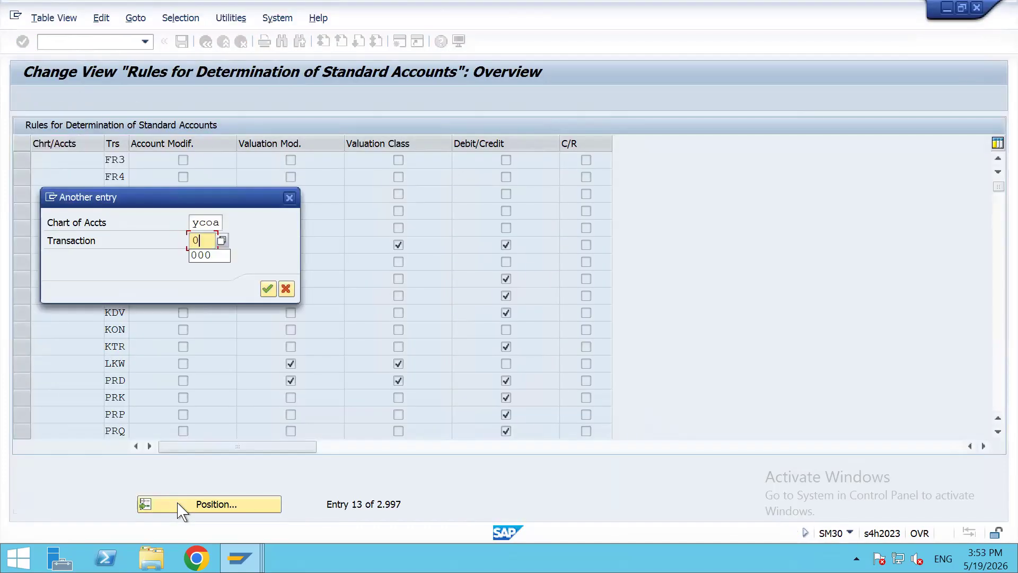
pyautogui.write('30')
pyautogui.press('Return')
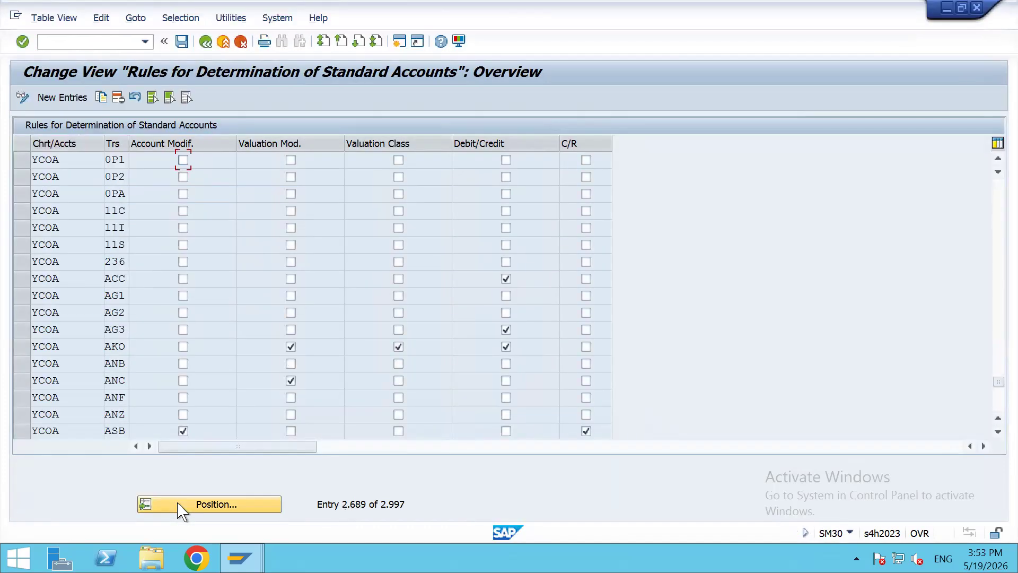
pyautogui.scroll(1, 146, 207)
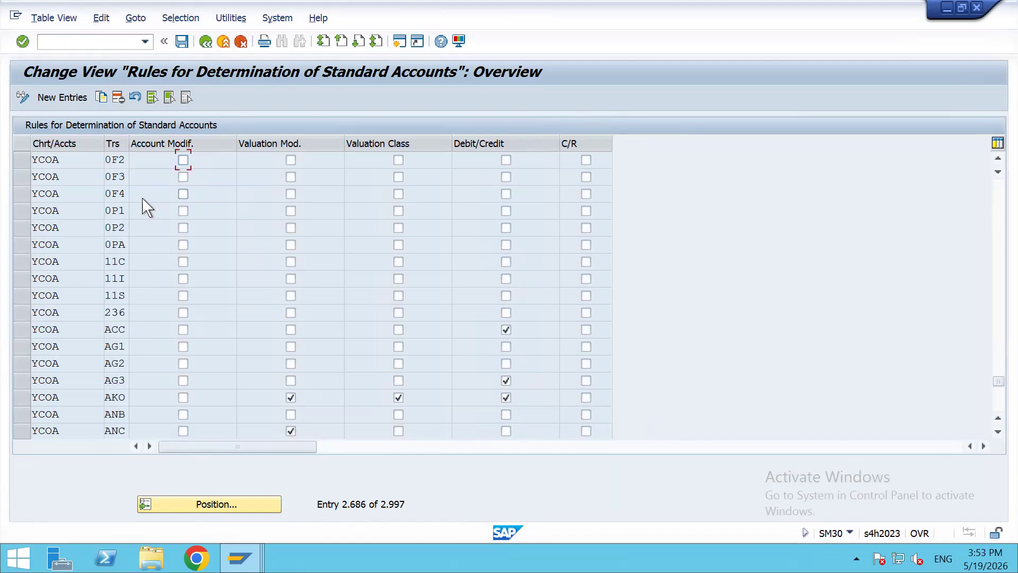
# Add a new account determination rule for chart of accounts YCOA with transaction key 0IC and save it
pyautogui.click(75, 99)
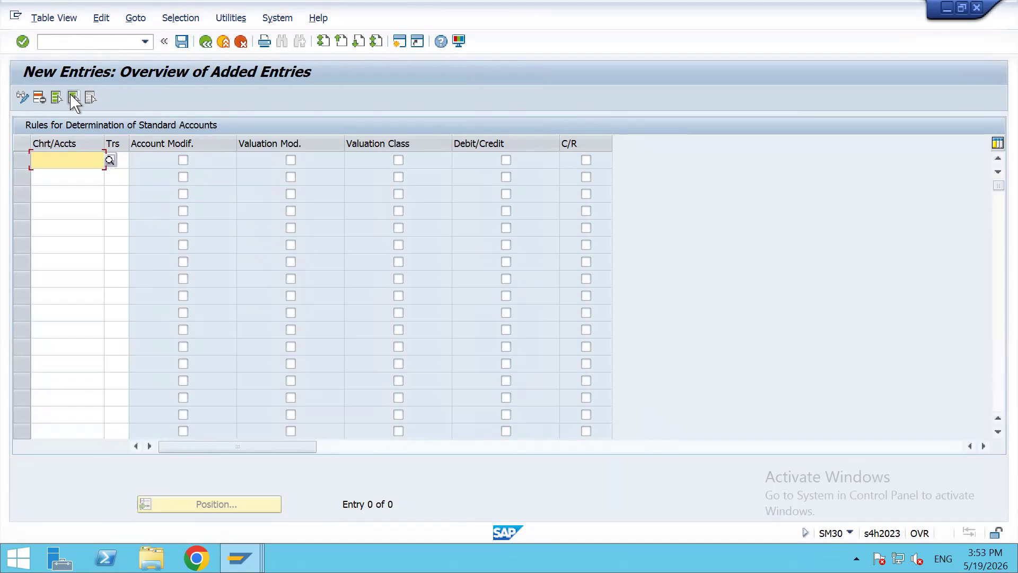
pyautogui.write('ycoa')
pyautogui.press('Tab')
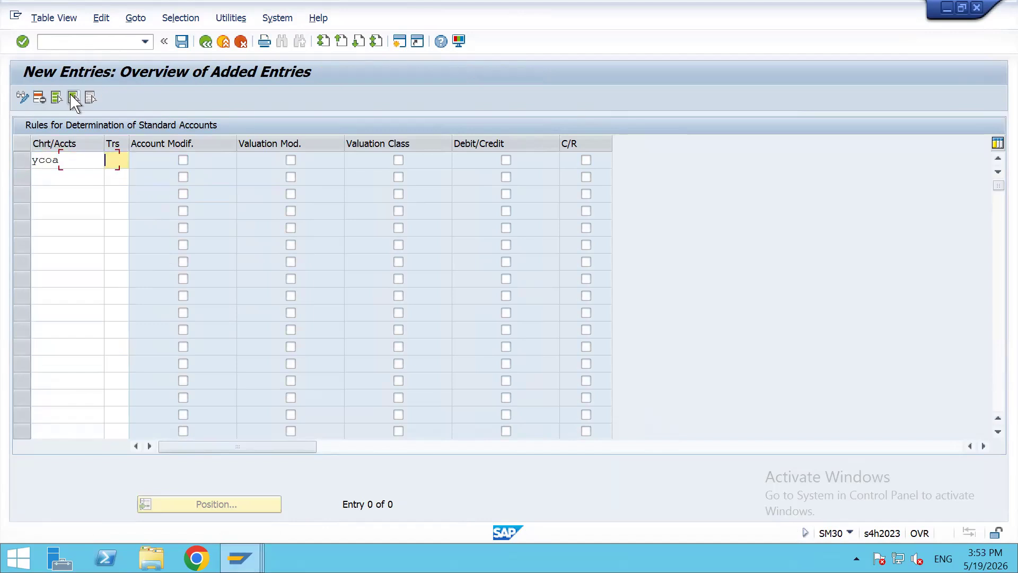
pyautogui.write('0ic')
pyautogui.press('Return')
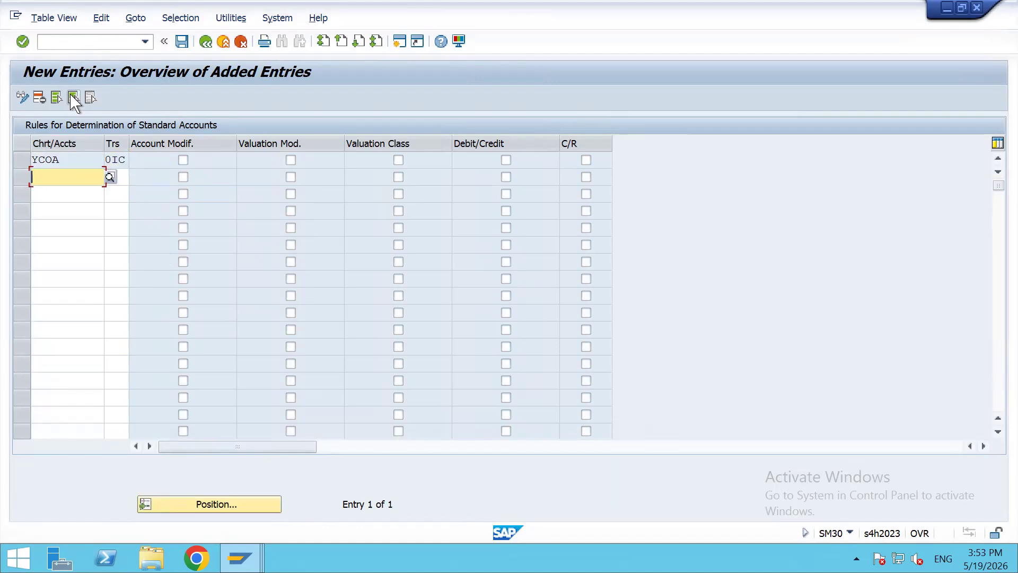
pyautogui.hotkey('ctrl', 's')
pyautogui.press('Return')
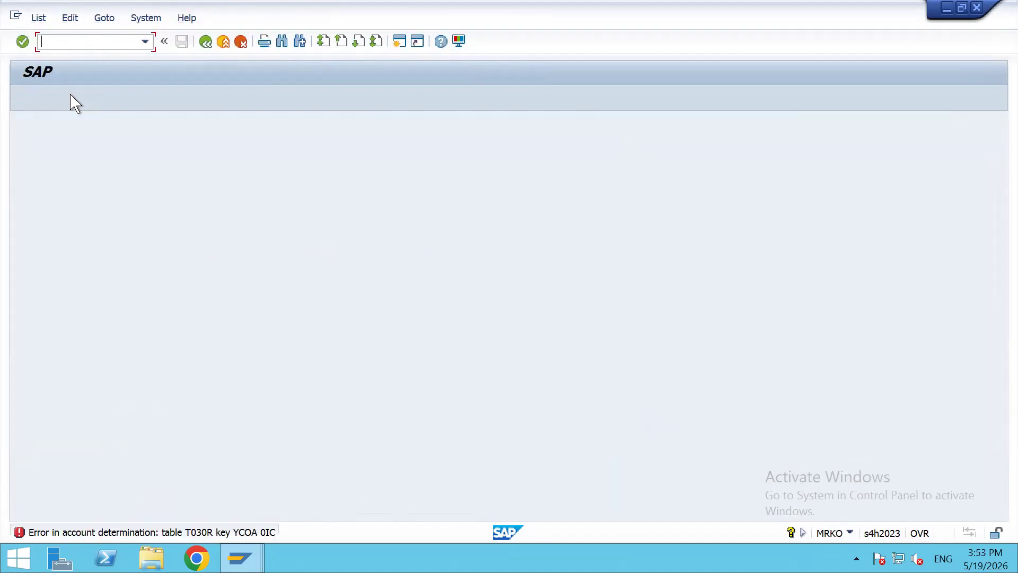
# Restart MRKO in the settlement session and try to run it with the Settle option for company code 1005
pyautogui.click(206, 41)
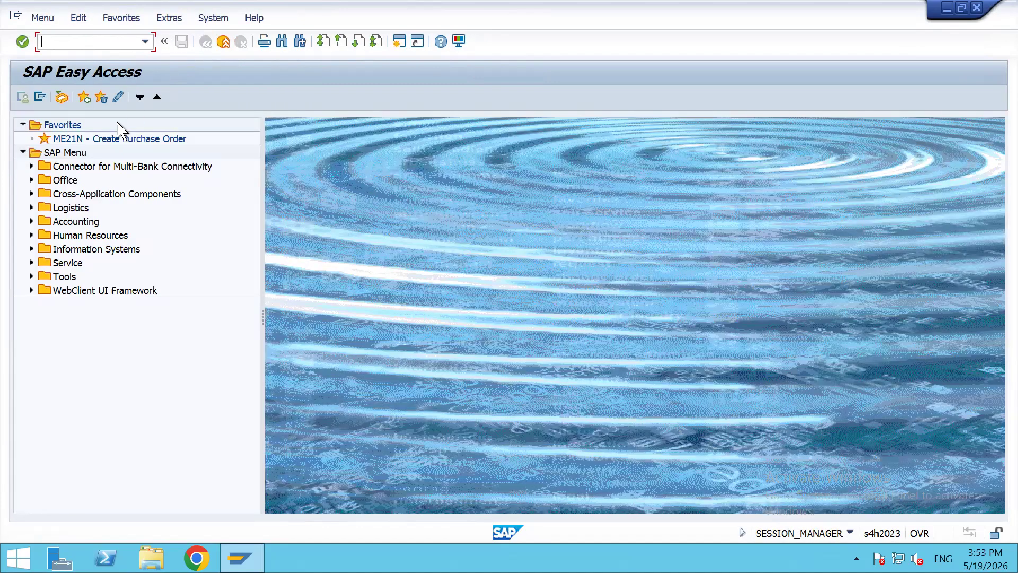
pyautogui.press('Down')
pyautogui.press('Return')
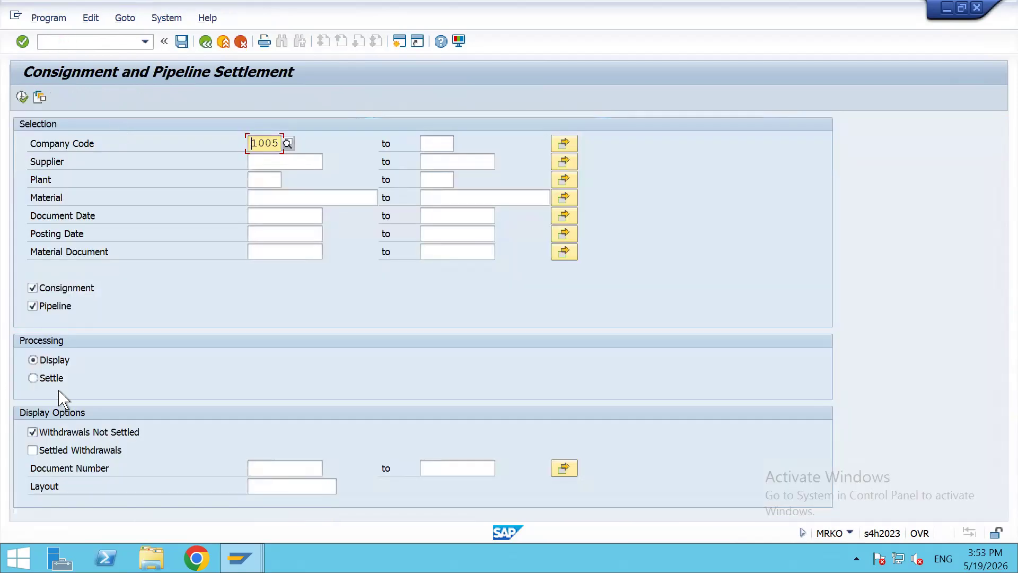
pyautogui.click(51, 377)
pyautogui.click(22, 98)
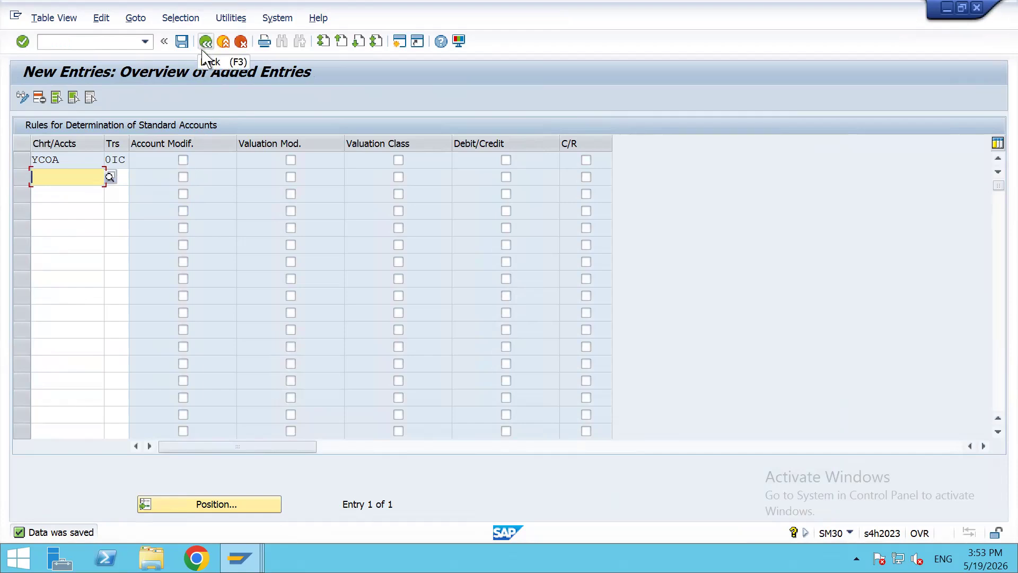
# Switch back to the failed settlement session and start transaction OBYC there
pyautogui.hotkey('alt', 'Tab')
pyautogui.hotkey('alt', 'Tab')
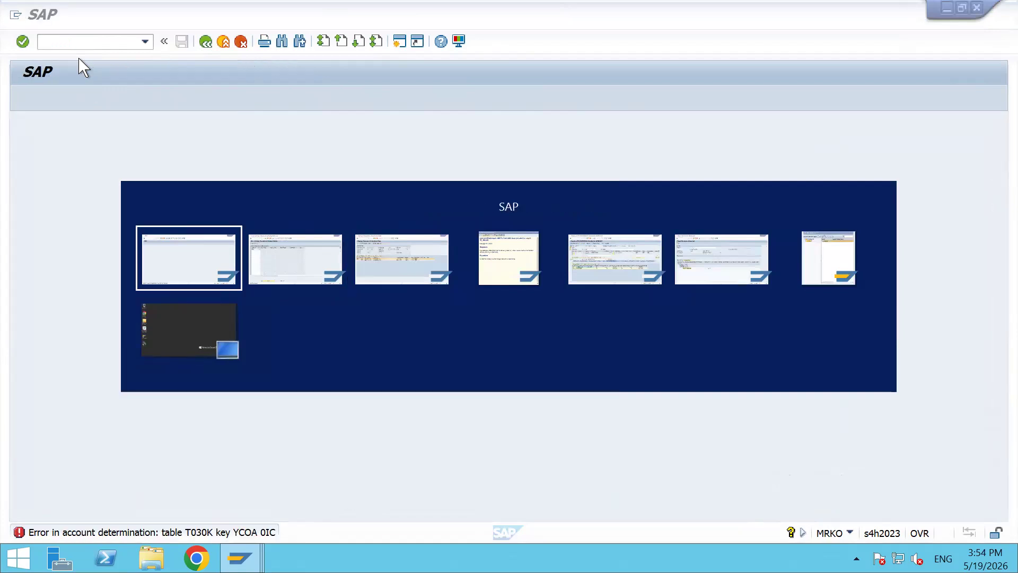
pyautogui.write('/n')
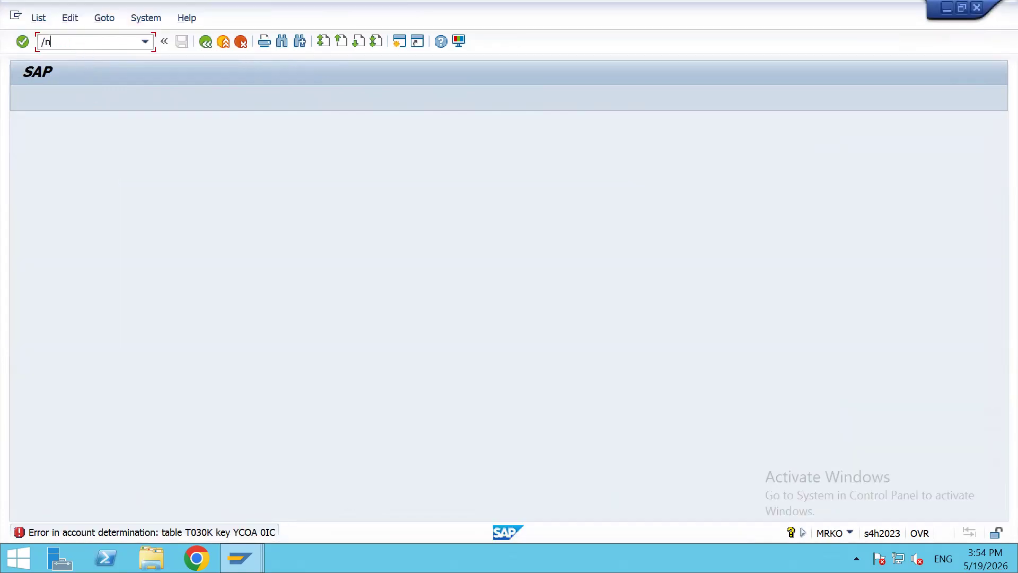
pyautogui.write('obyc')
pyautogui.press('Return')
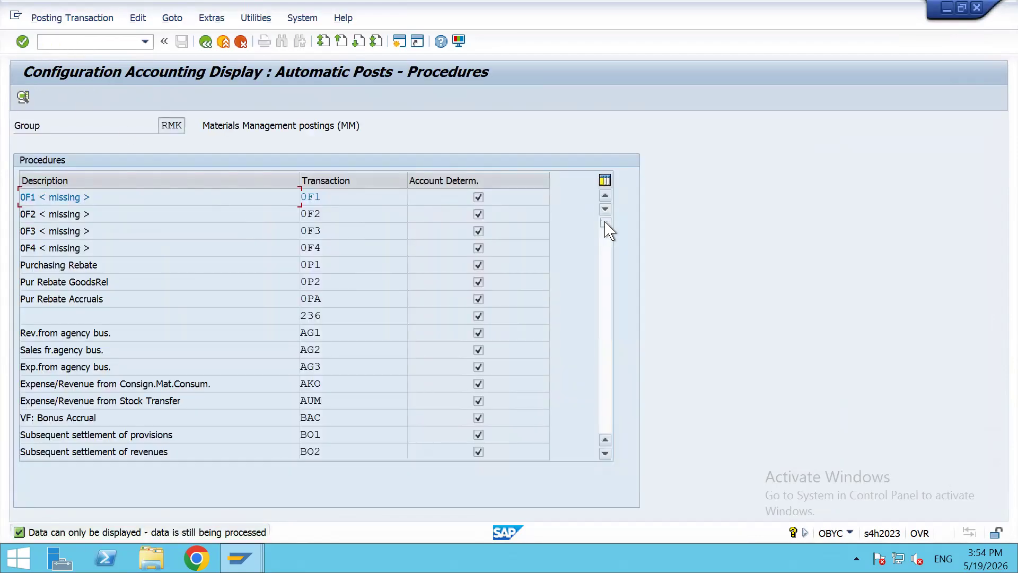
# Look through the Materials Management (RMK) automatic posting procedures for the 0IC transaction key
pyautogui.moveTo(606, 228); pyautogui.dragTo(606, 432)
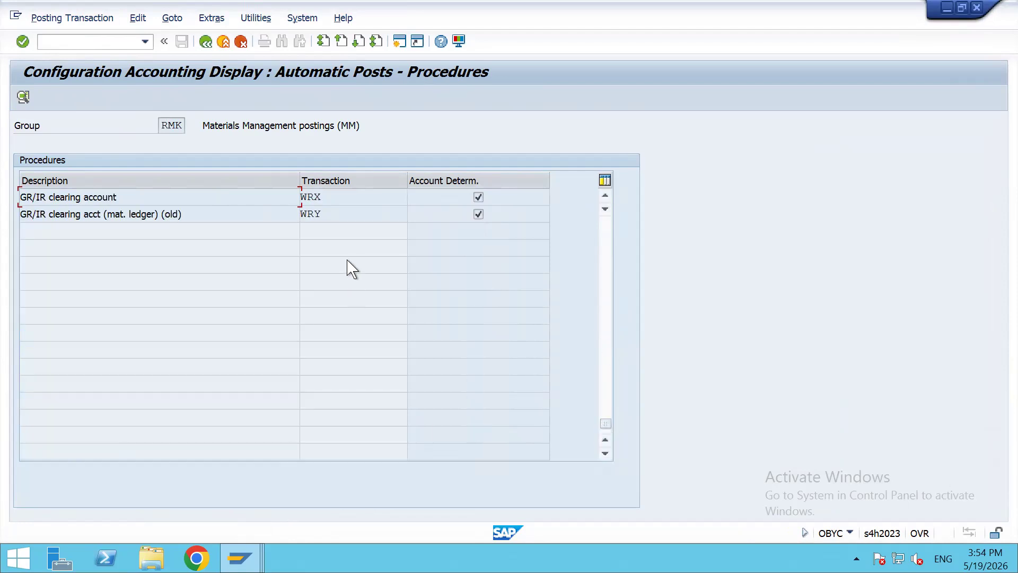
pyautogui.scroll(5, 331, 239)
pyautogui.scroll(10, 331, 240)
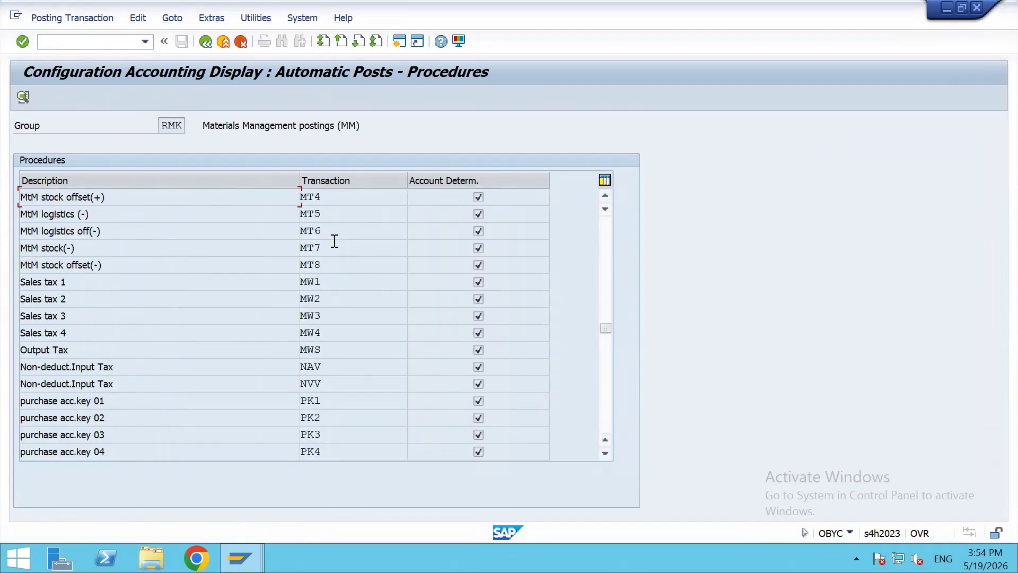
pyautogui.scroll(15, 335, 241)
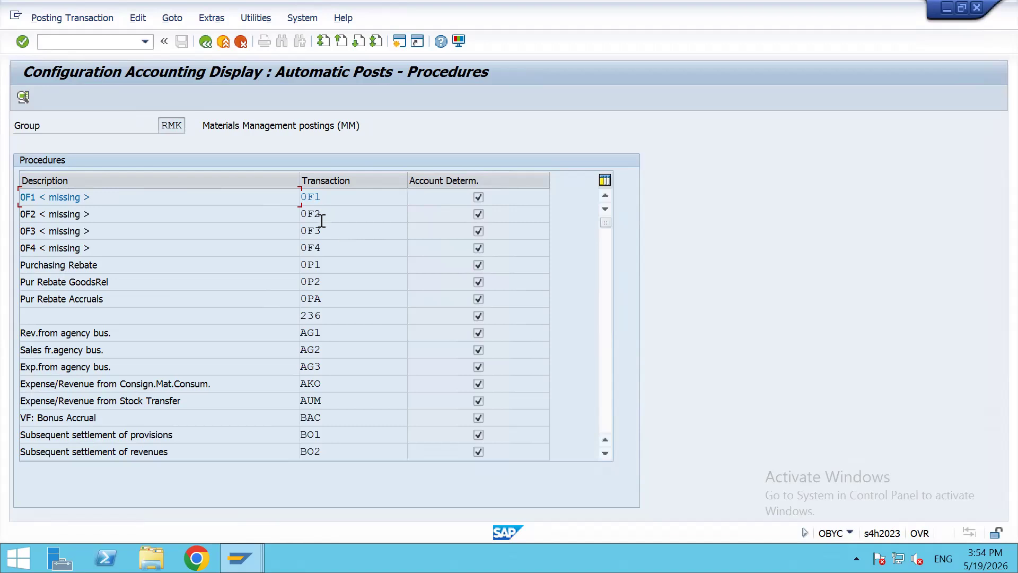
pyautogui.click(322, 300)
pyautogui.press('Up')
pyautogui.press('Up')
pyautogui.press('Up')
pyautogui.press('Up')
pyautogui.press('Up')
pyautogui.click(332, 199)
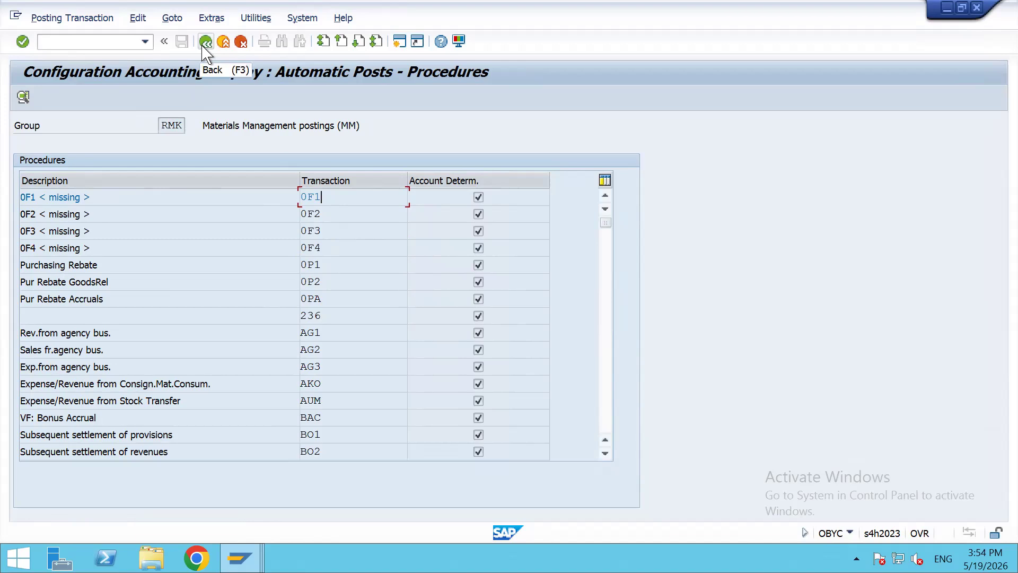
pyautogui.scroll(-12, 346, 381)
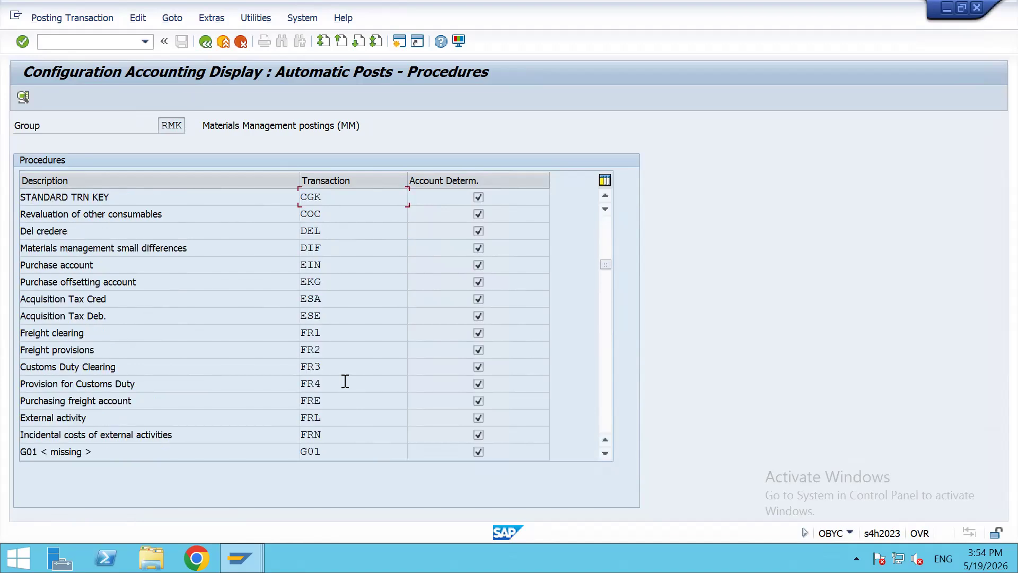
pyautogui.scroll(-2, 346, 381)
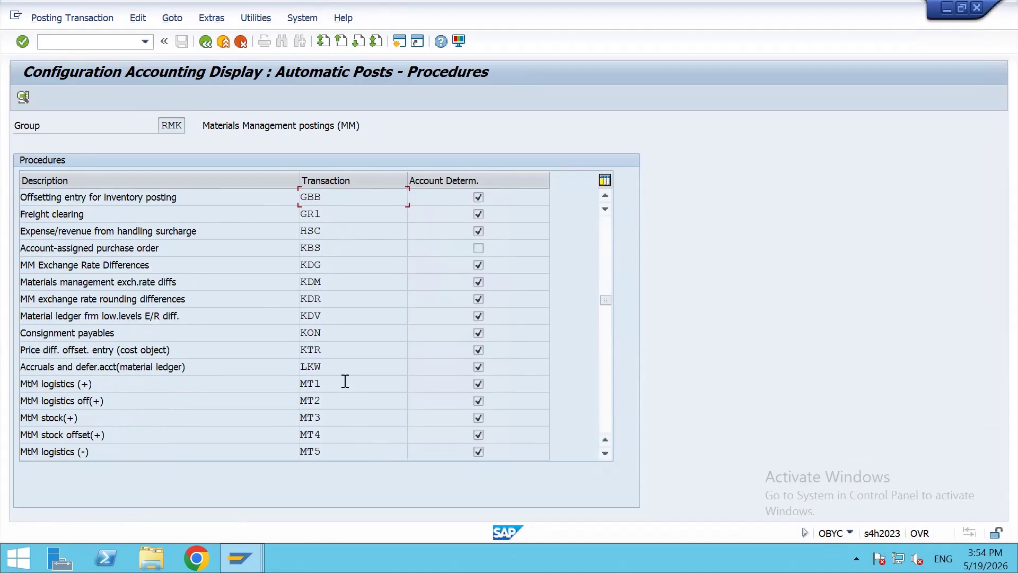
pyautogui.scroll(-7, 345, 381)
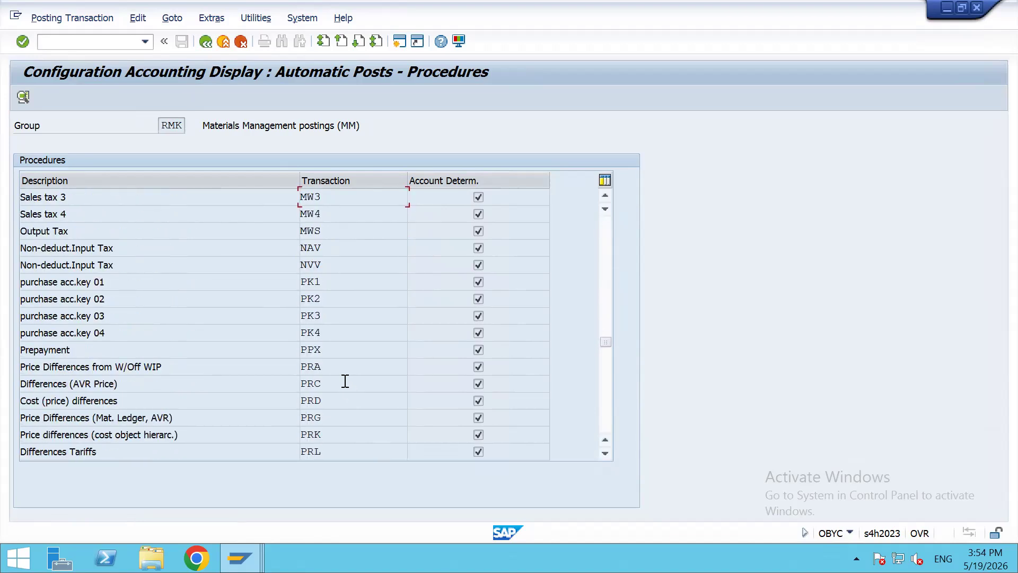
pyautogui.scroll(1, 345, 381)
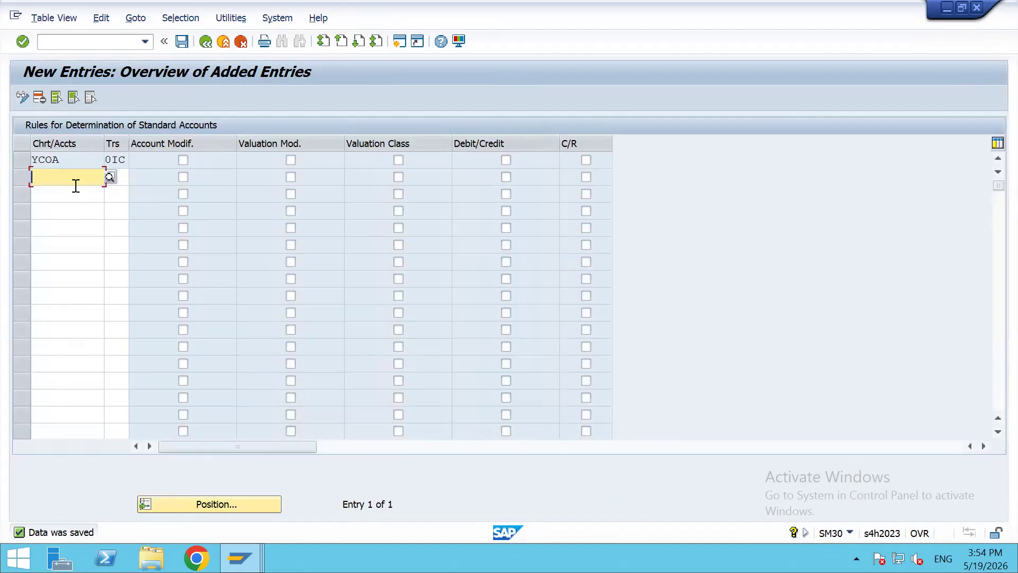
# In the T030R new entries session, add a second rule for chart of accounts YCOA with transaction key OIC and save it
pyautogui.click(64, 178)
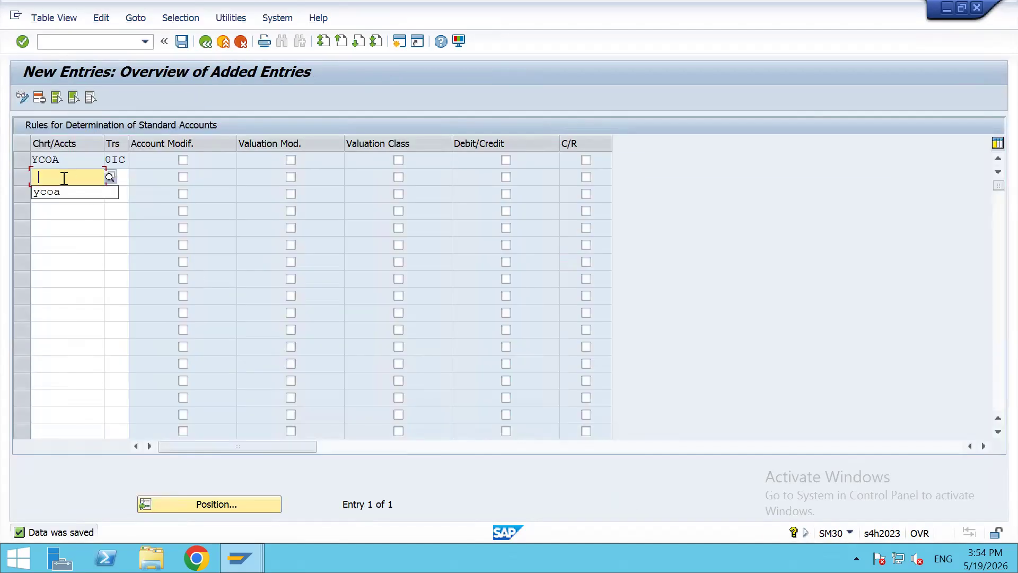
pyautogui.click(102, 198)
pyautogui.write('oic')
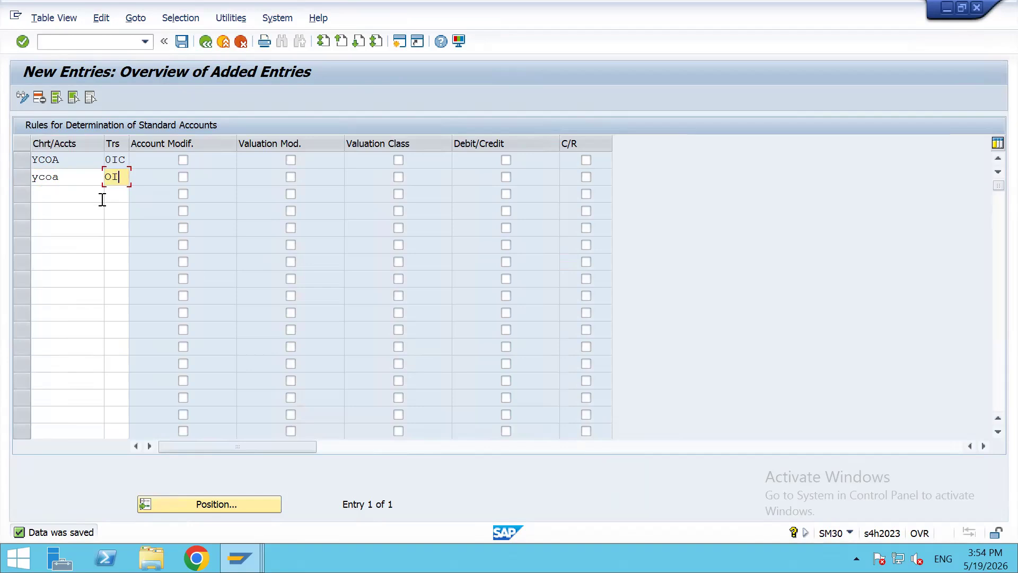
pyautogui.press('Return')
pyautogui.hotkey('ctrl', 's')
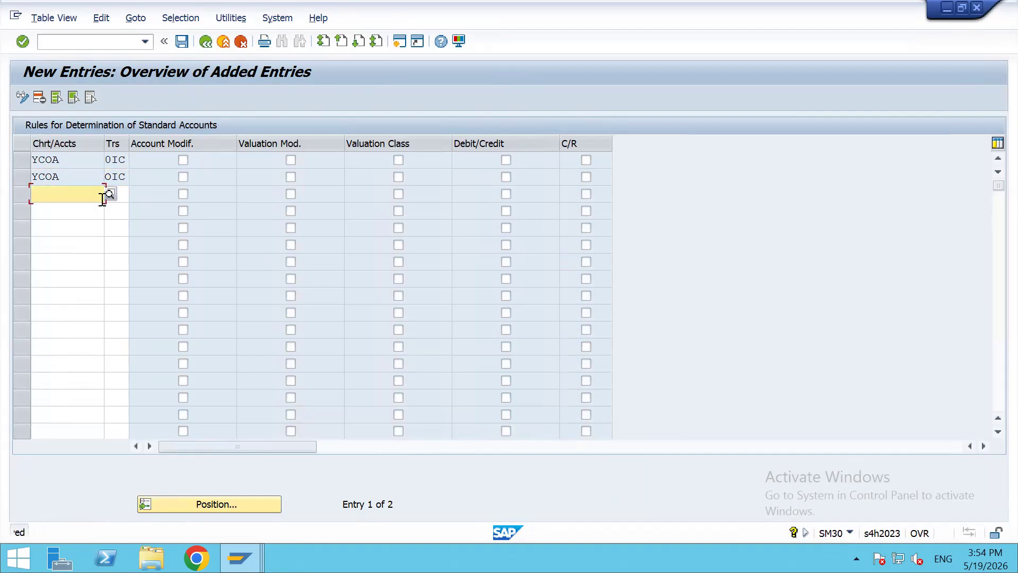